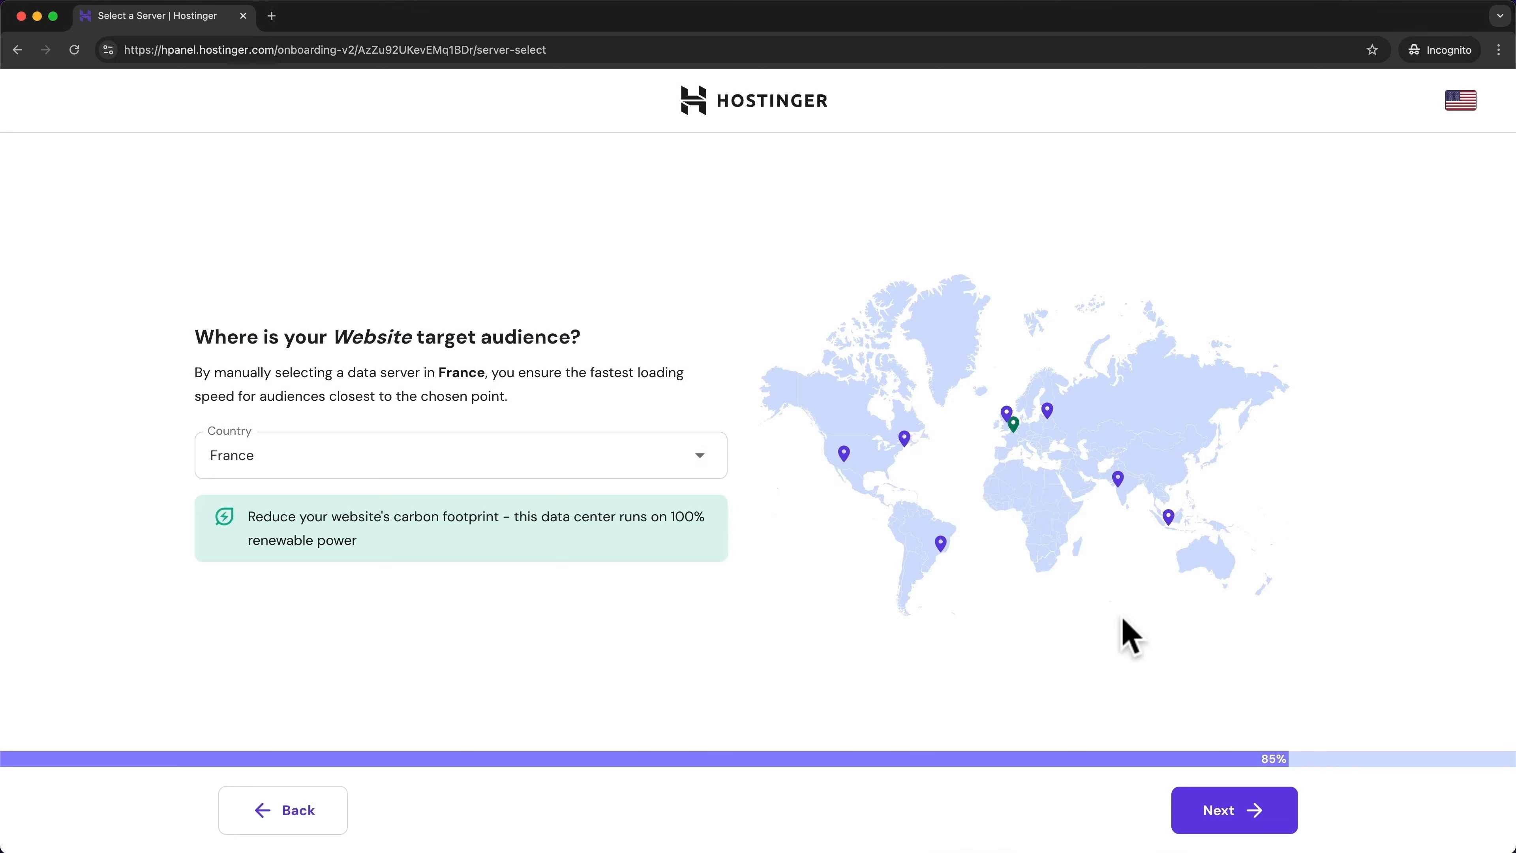
Confirm the server location and start the WordPress installation
{"action": "left_click", "coordinate": [1239, 824]}
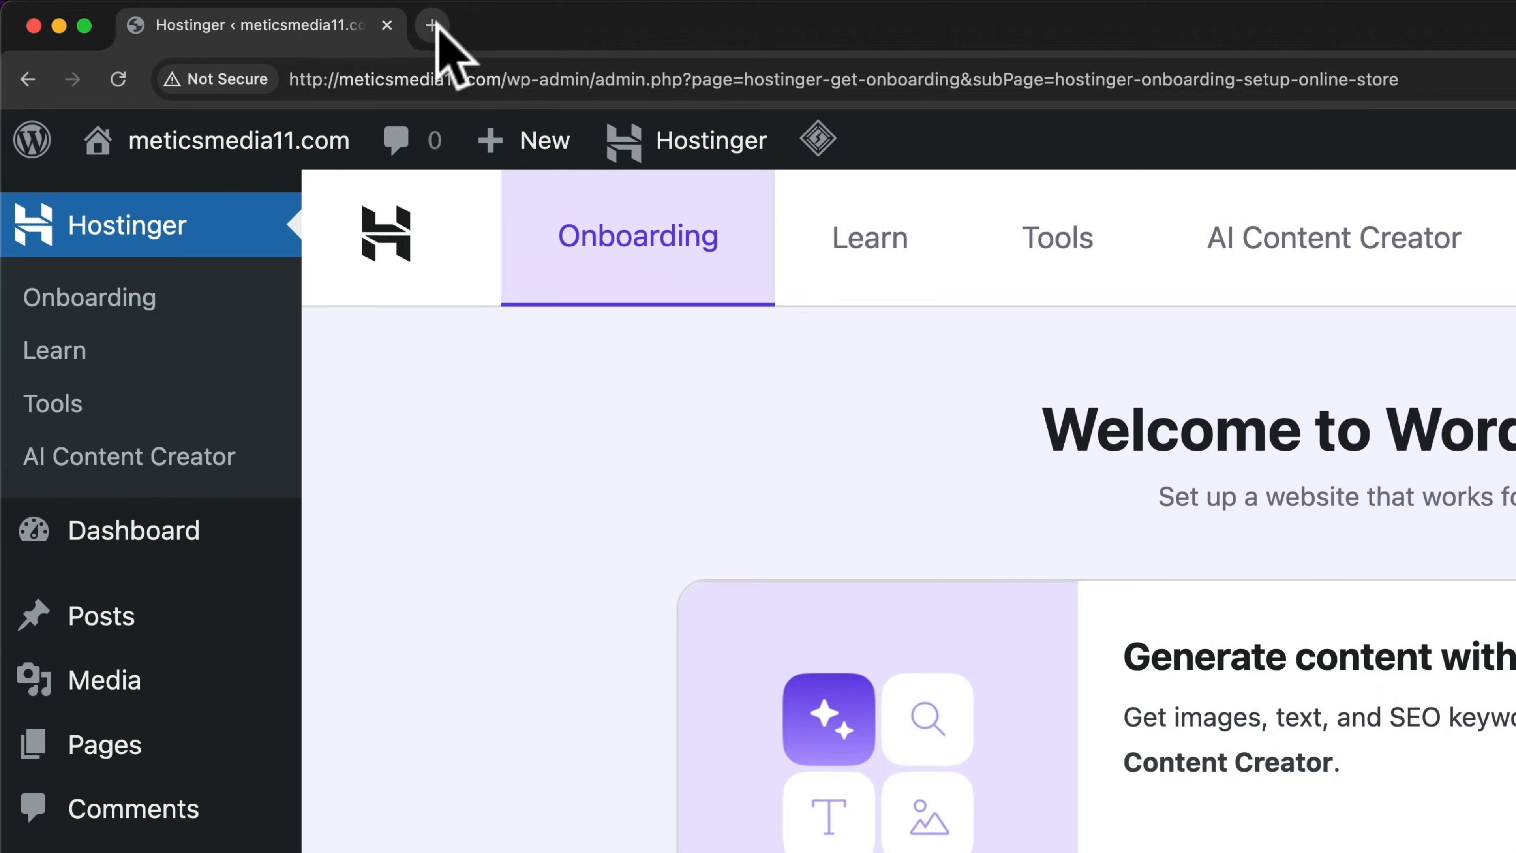
In a new incognito tab, log in at the site's /wp-admin with the account e-mail and password
{"action": "left_click", "coordinate": [271, 16]}
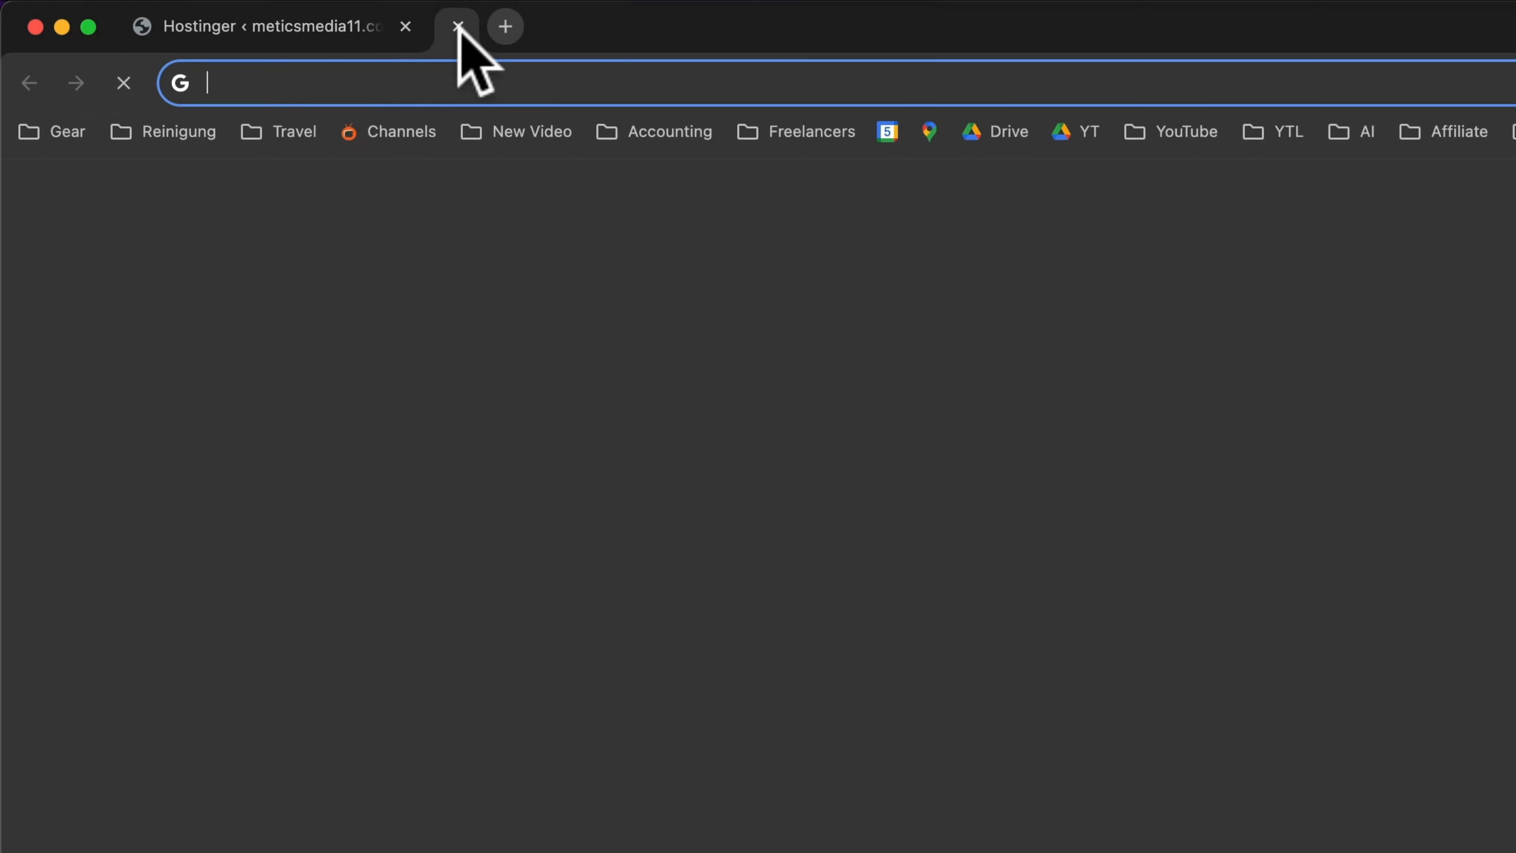
{"action": "type", "text": "meticsmedia11.com"}
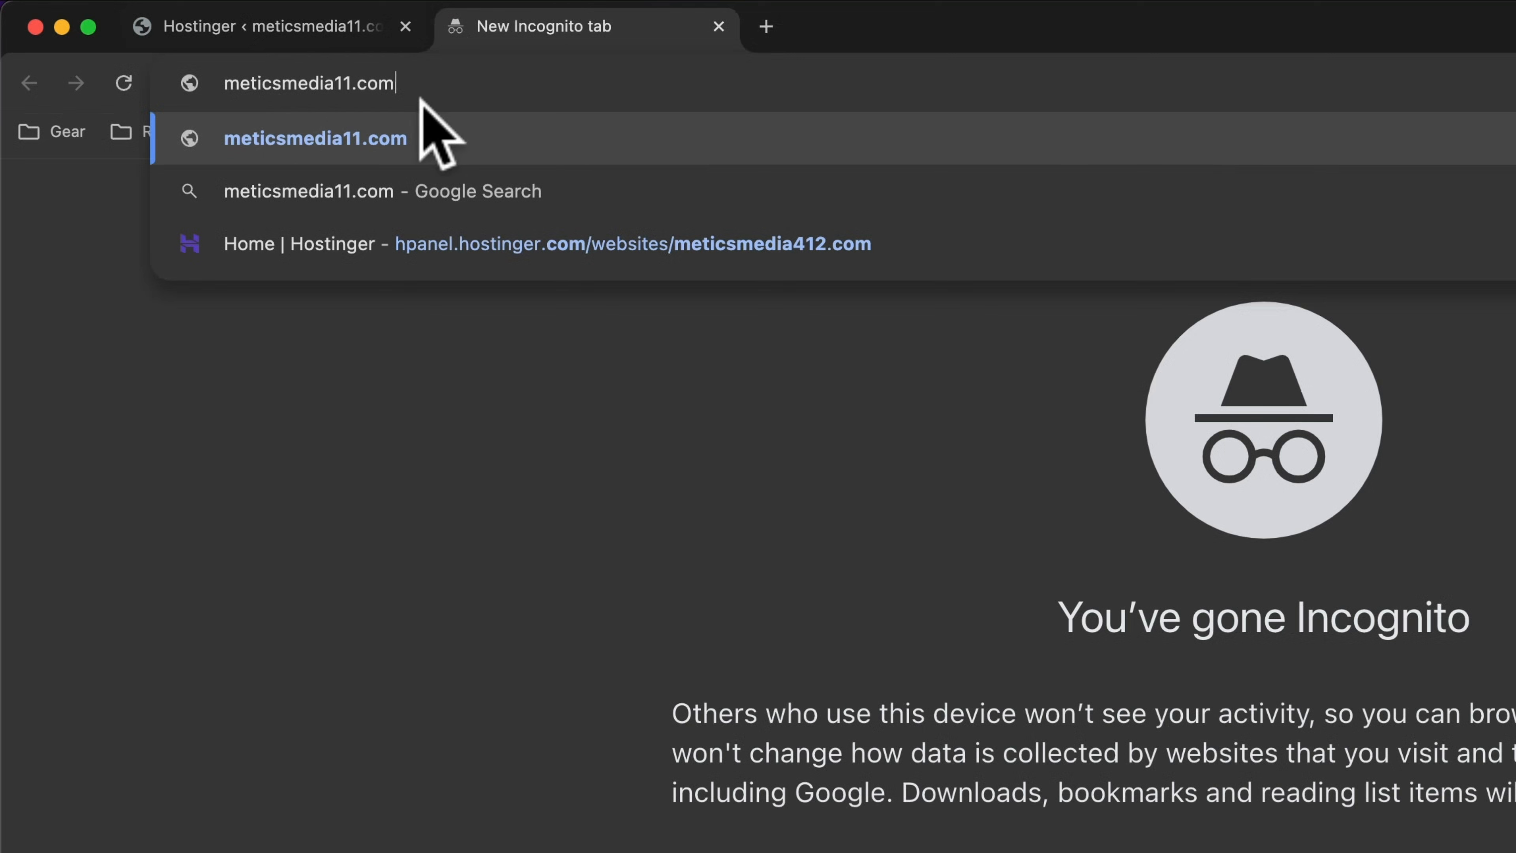
{"action": "type", "text": "/w"}
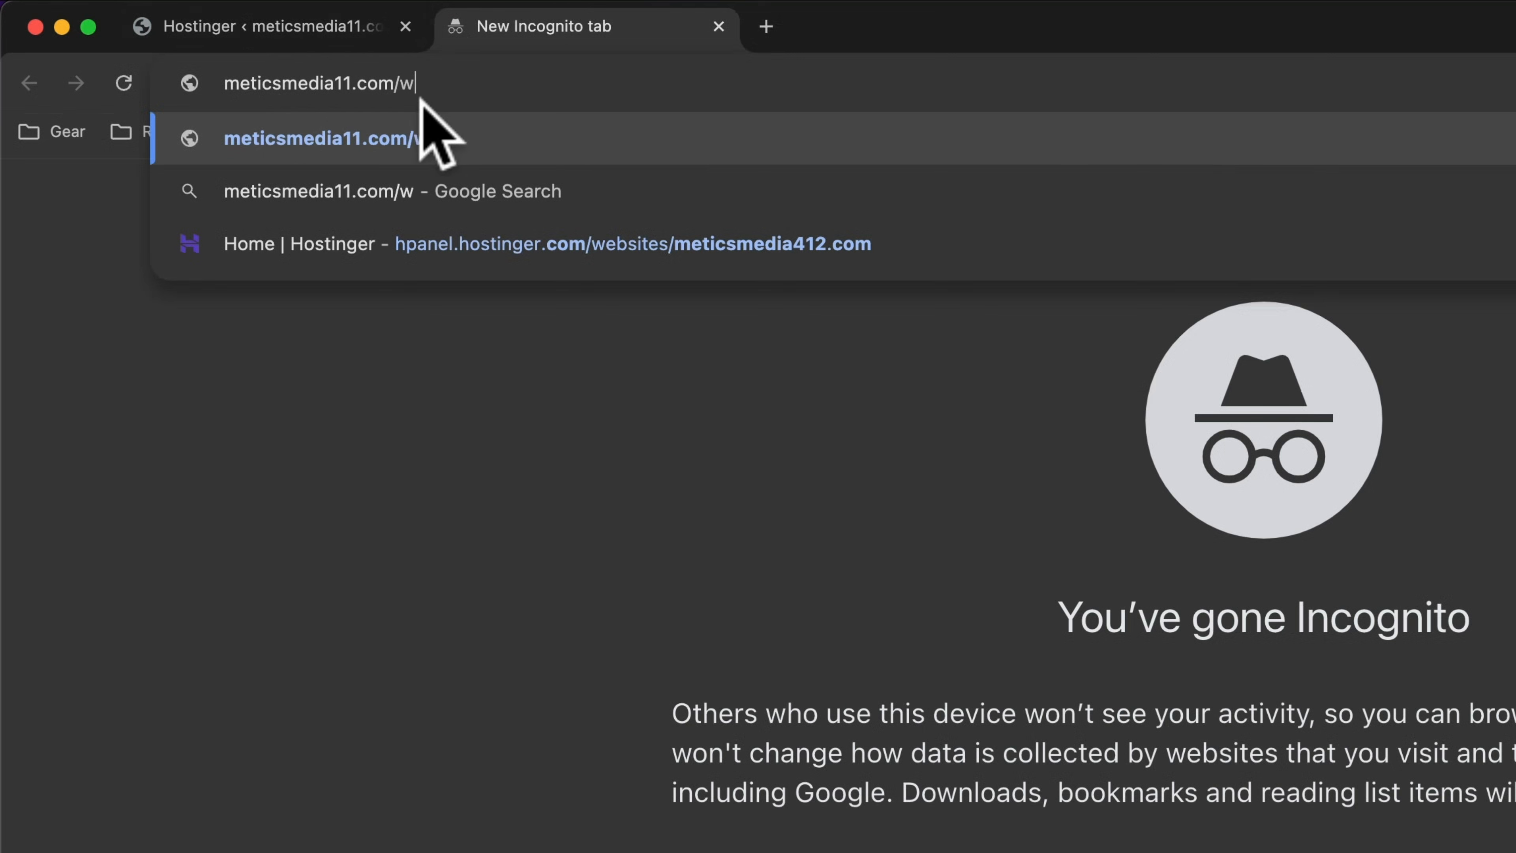
{"action": "type", "text": "p-admin"}
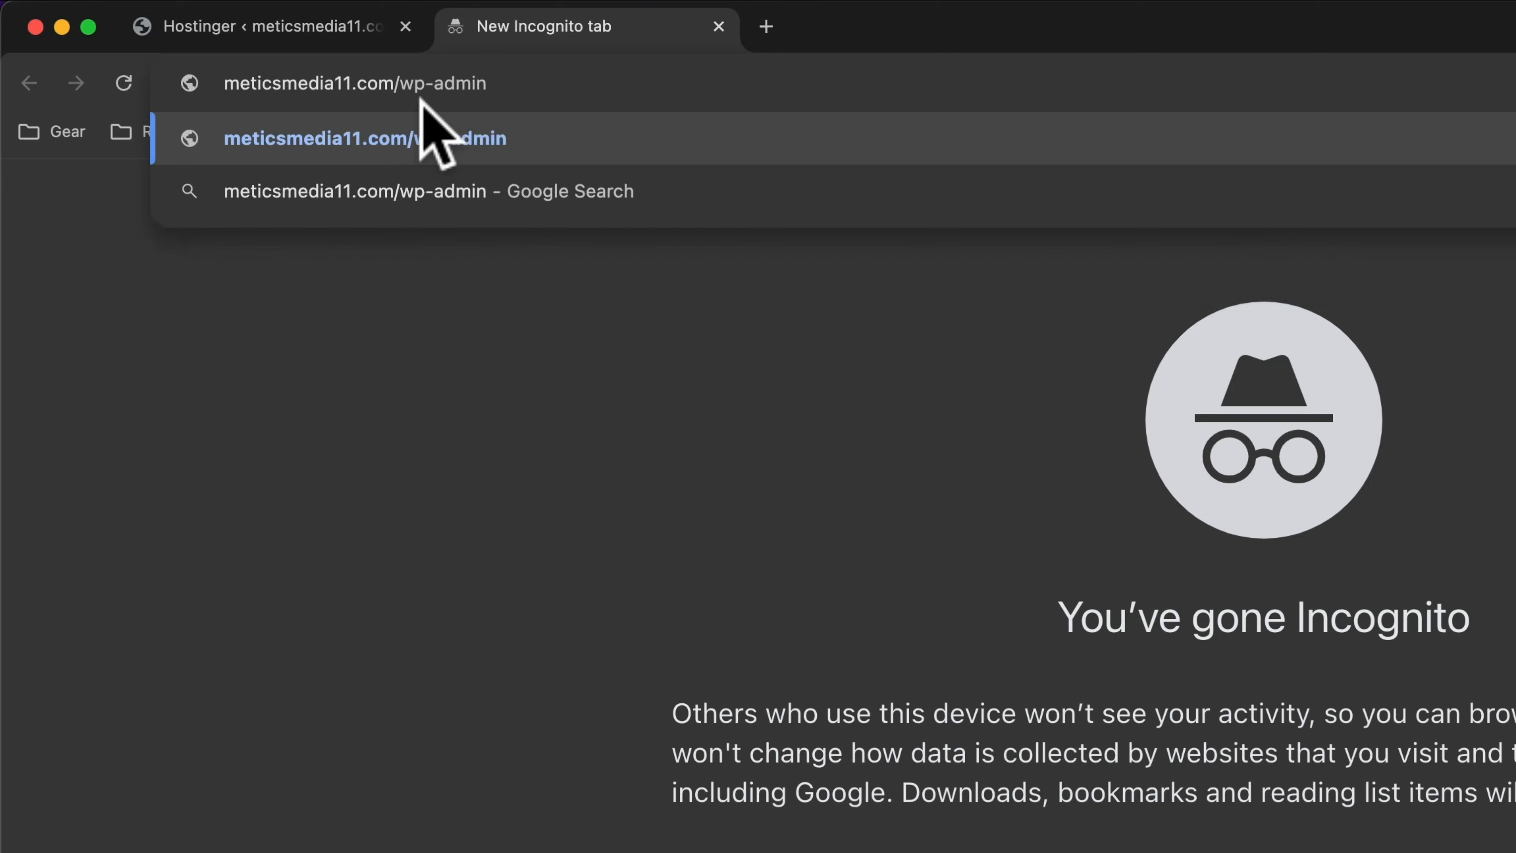
{"action": "key", "text": "Return"}
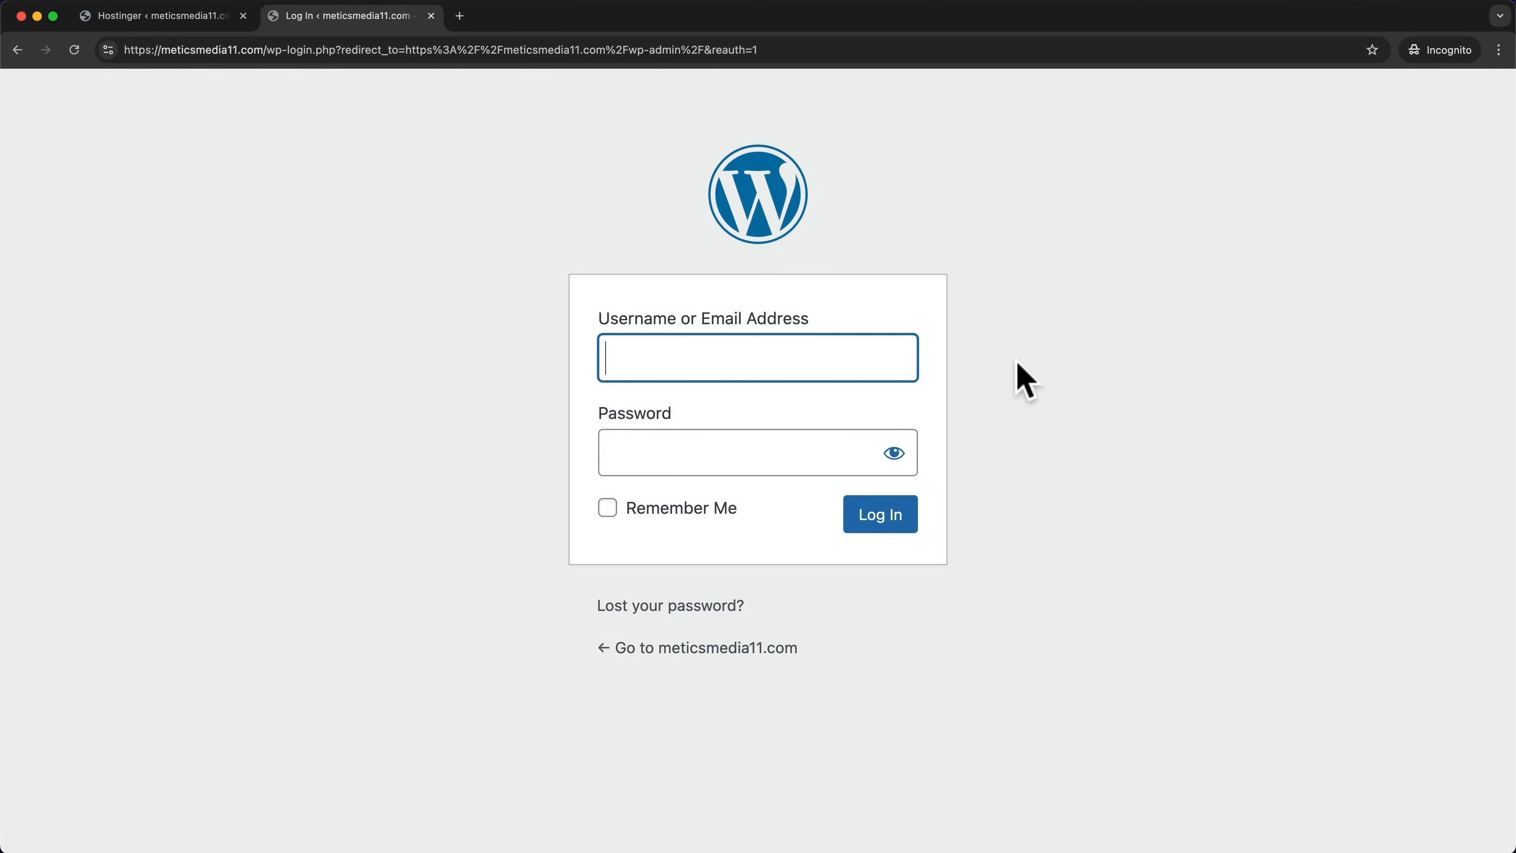
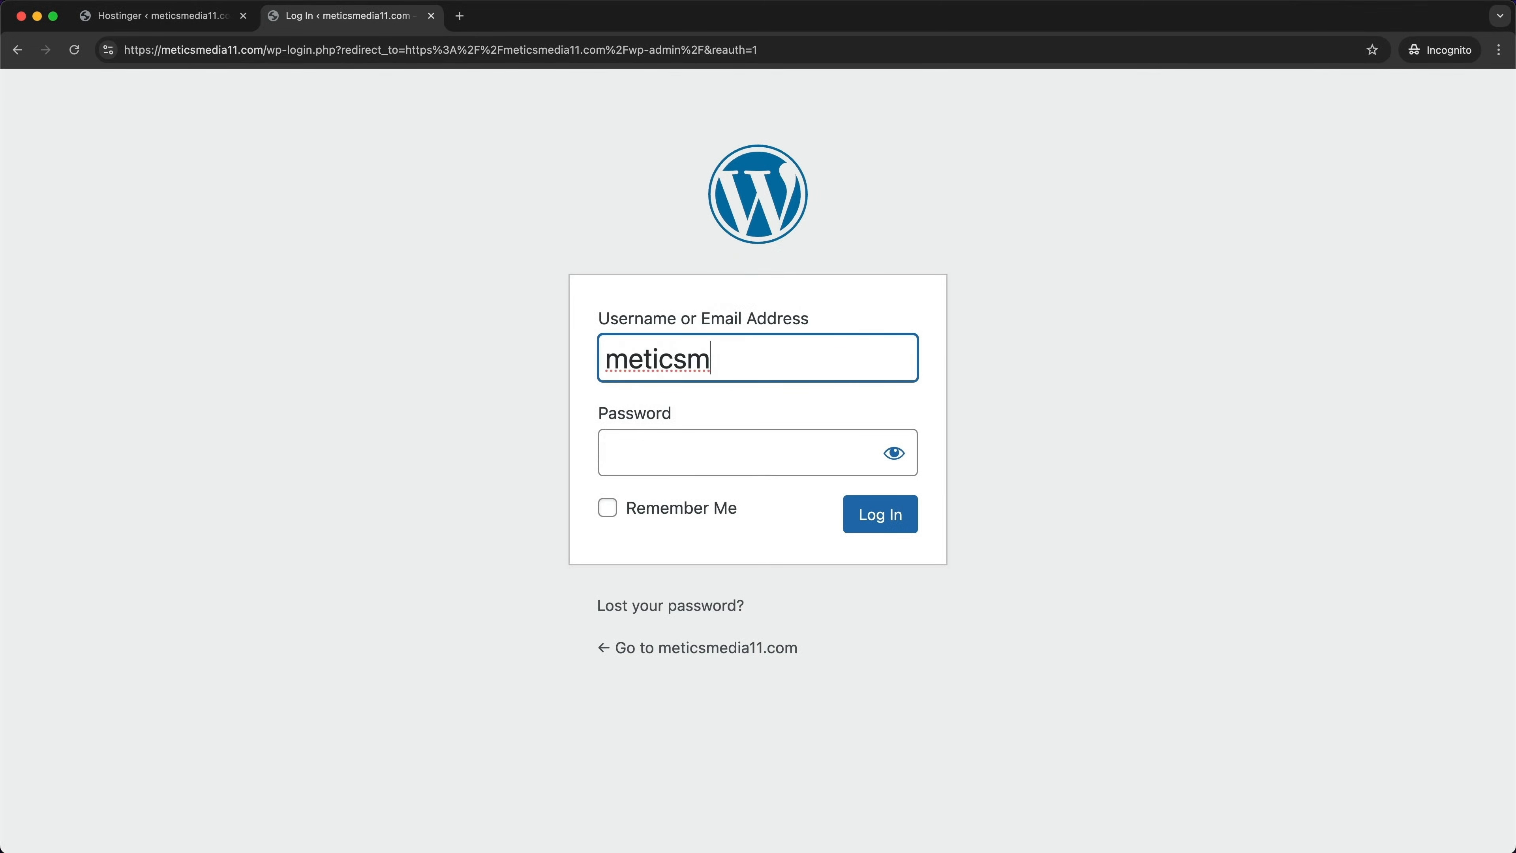
{"action": "left_click", "coordinate": [758, 464]}
{"action": "type", "text": "•••••••"}
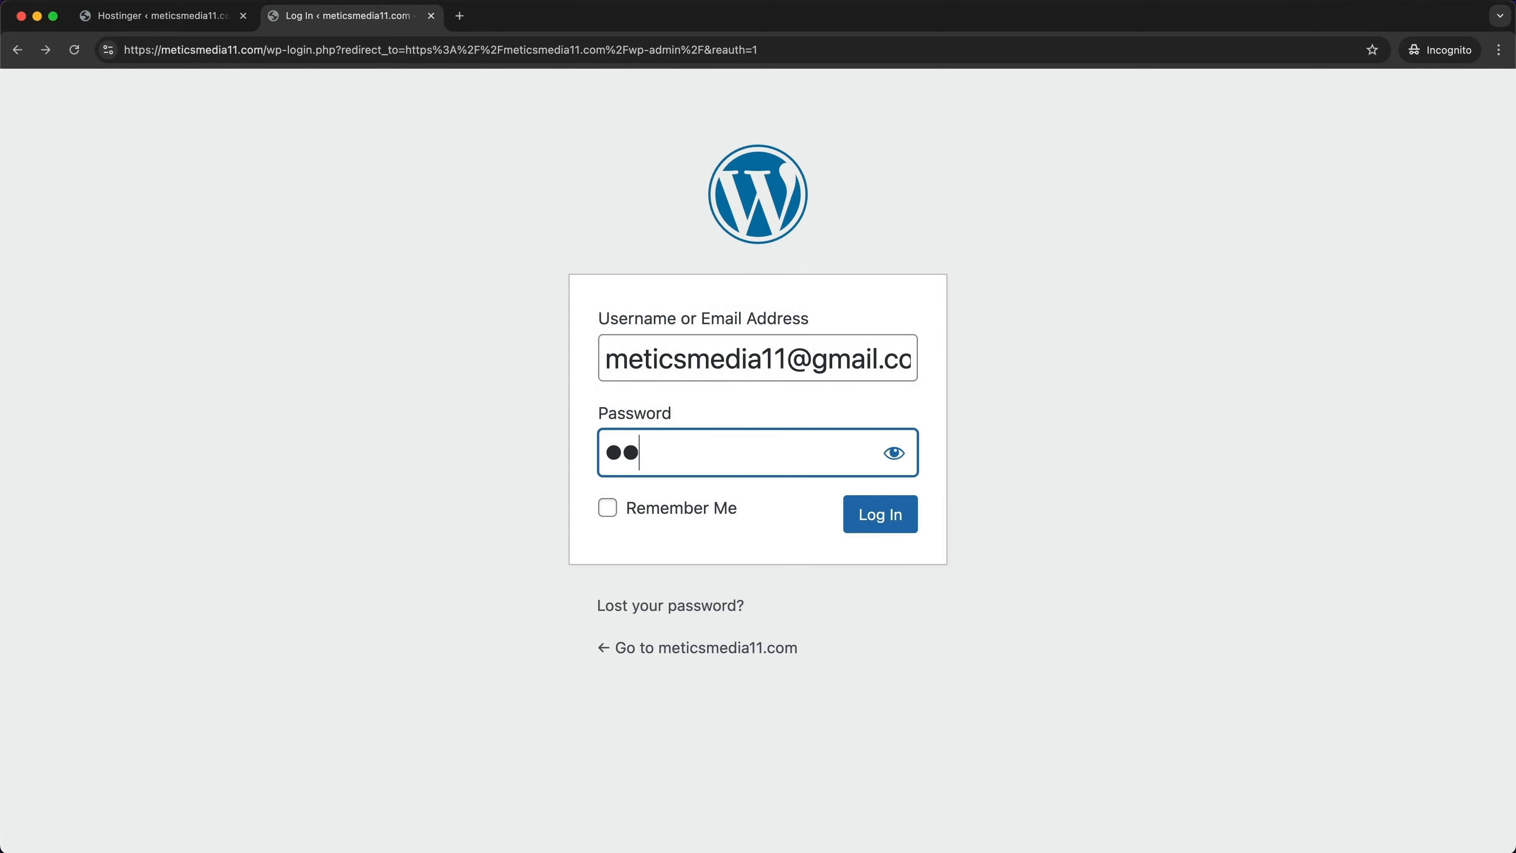
{"action": "type", "text": "•••••••"}
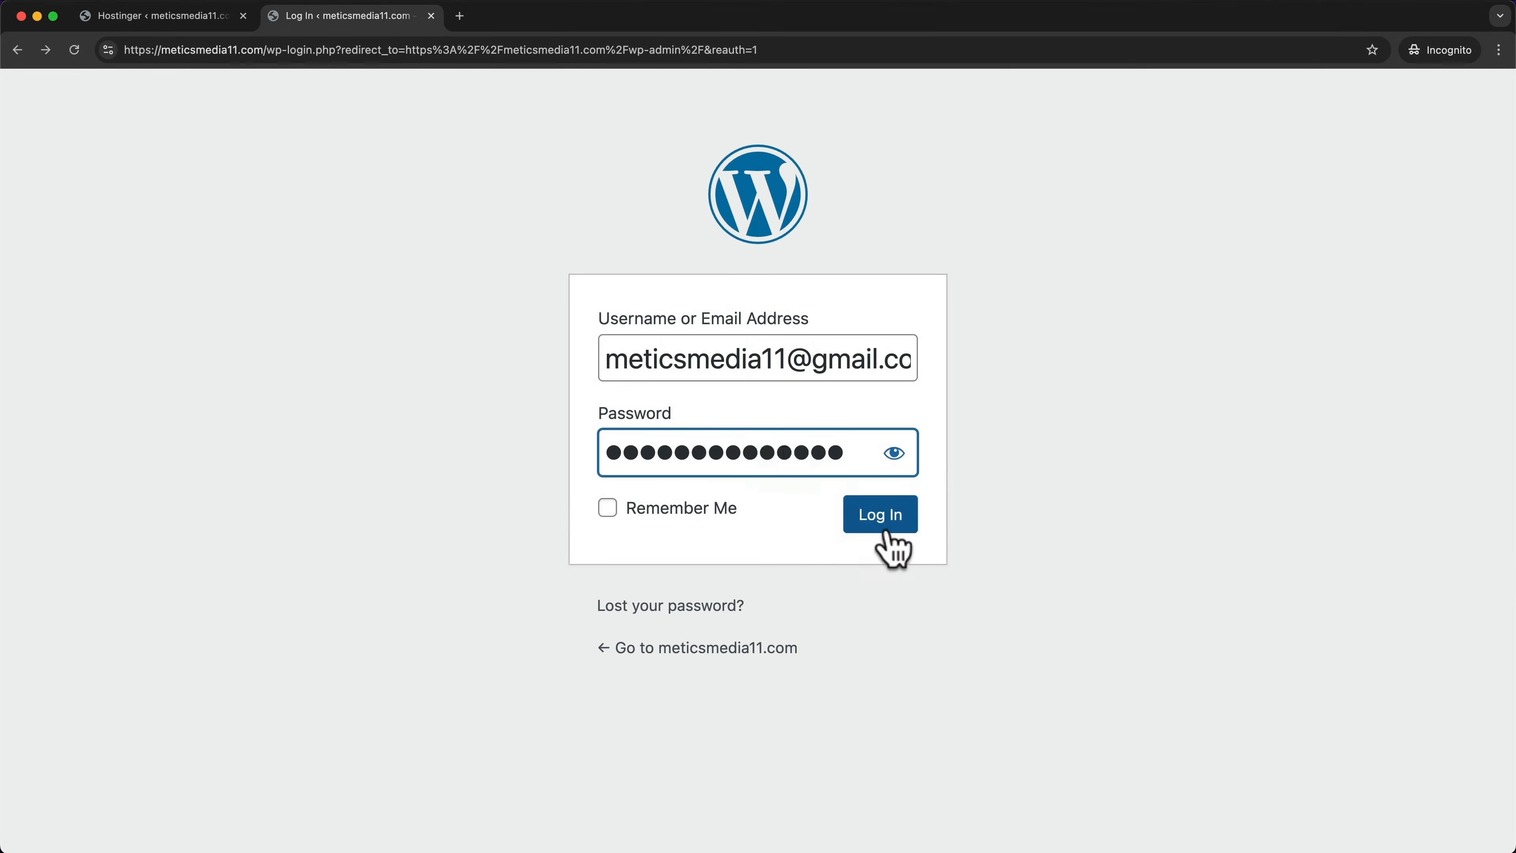
{"action": "left_click", "coordinate": [885, 526]}
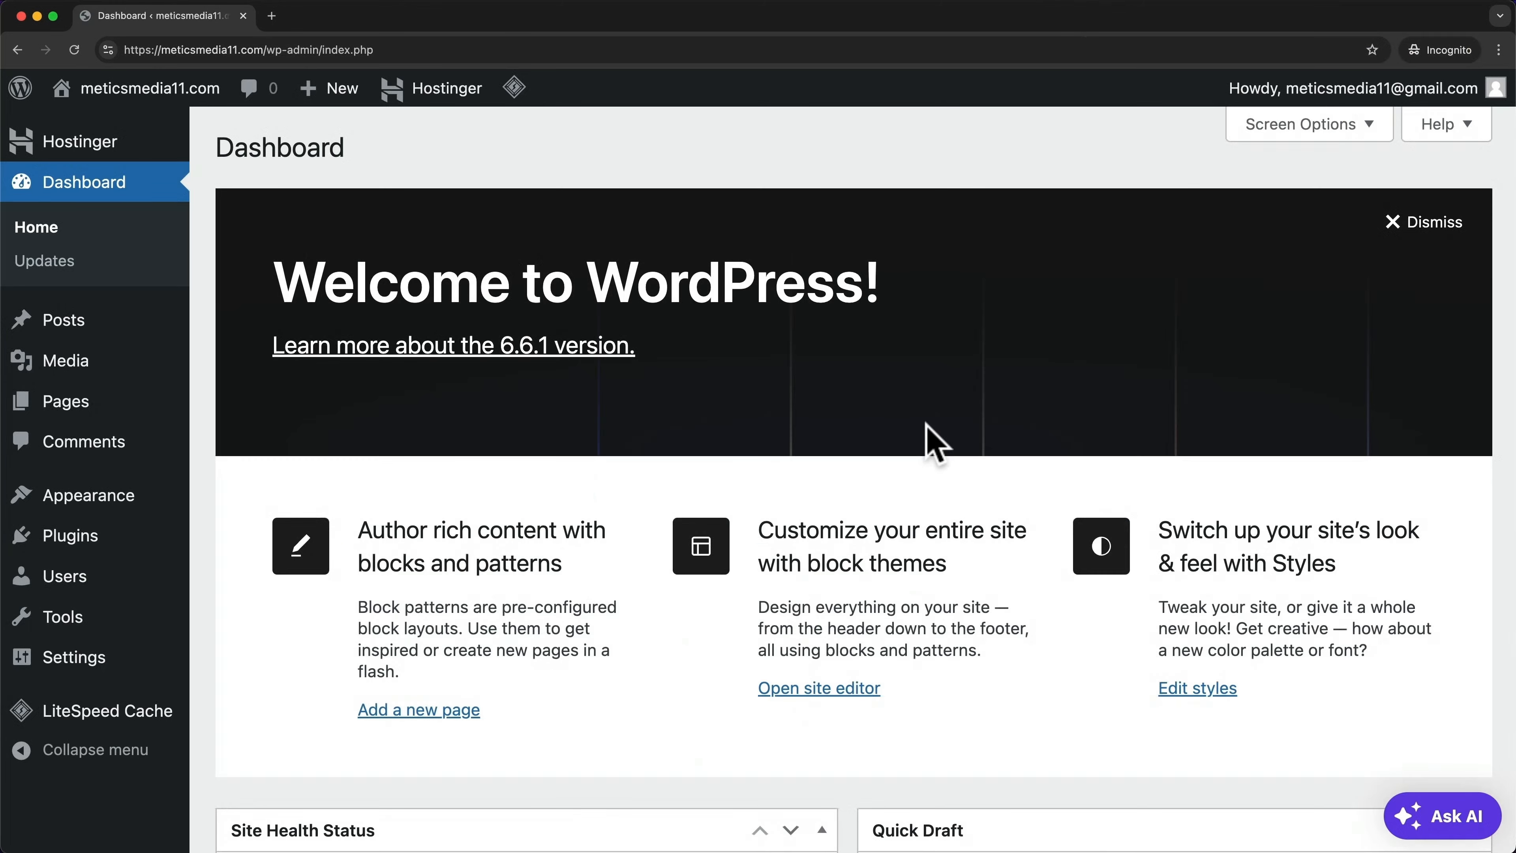
Under Appearance > Themes > Add New Theme, search for 'astra' and install the Astra theme
{"action": "mouse_move", "coordinate": [118, 498]}
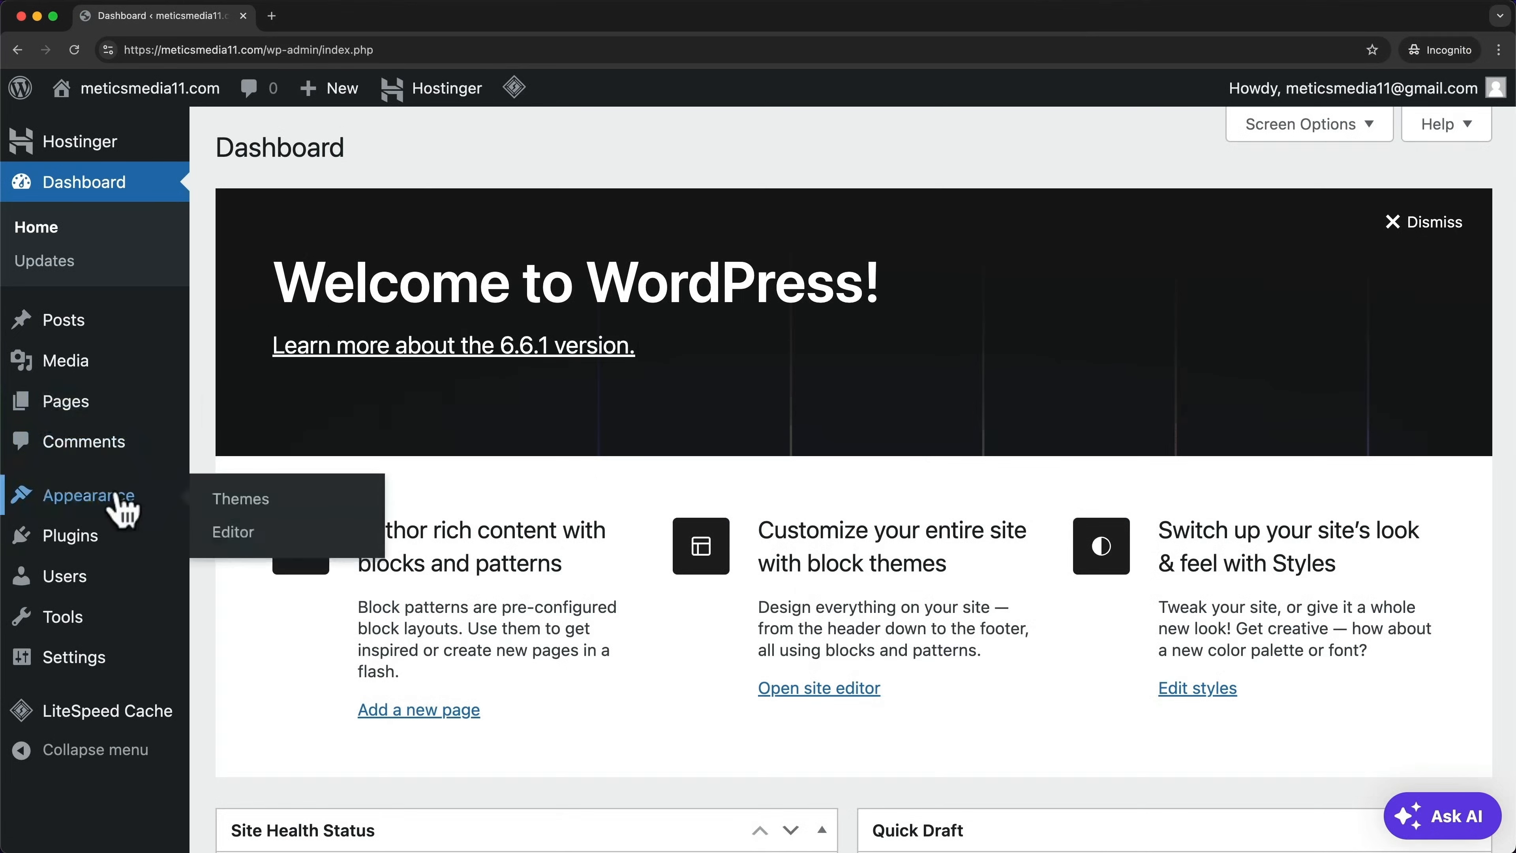
{"action": "left_click", "coordinate": [266, 504]}
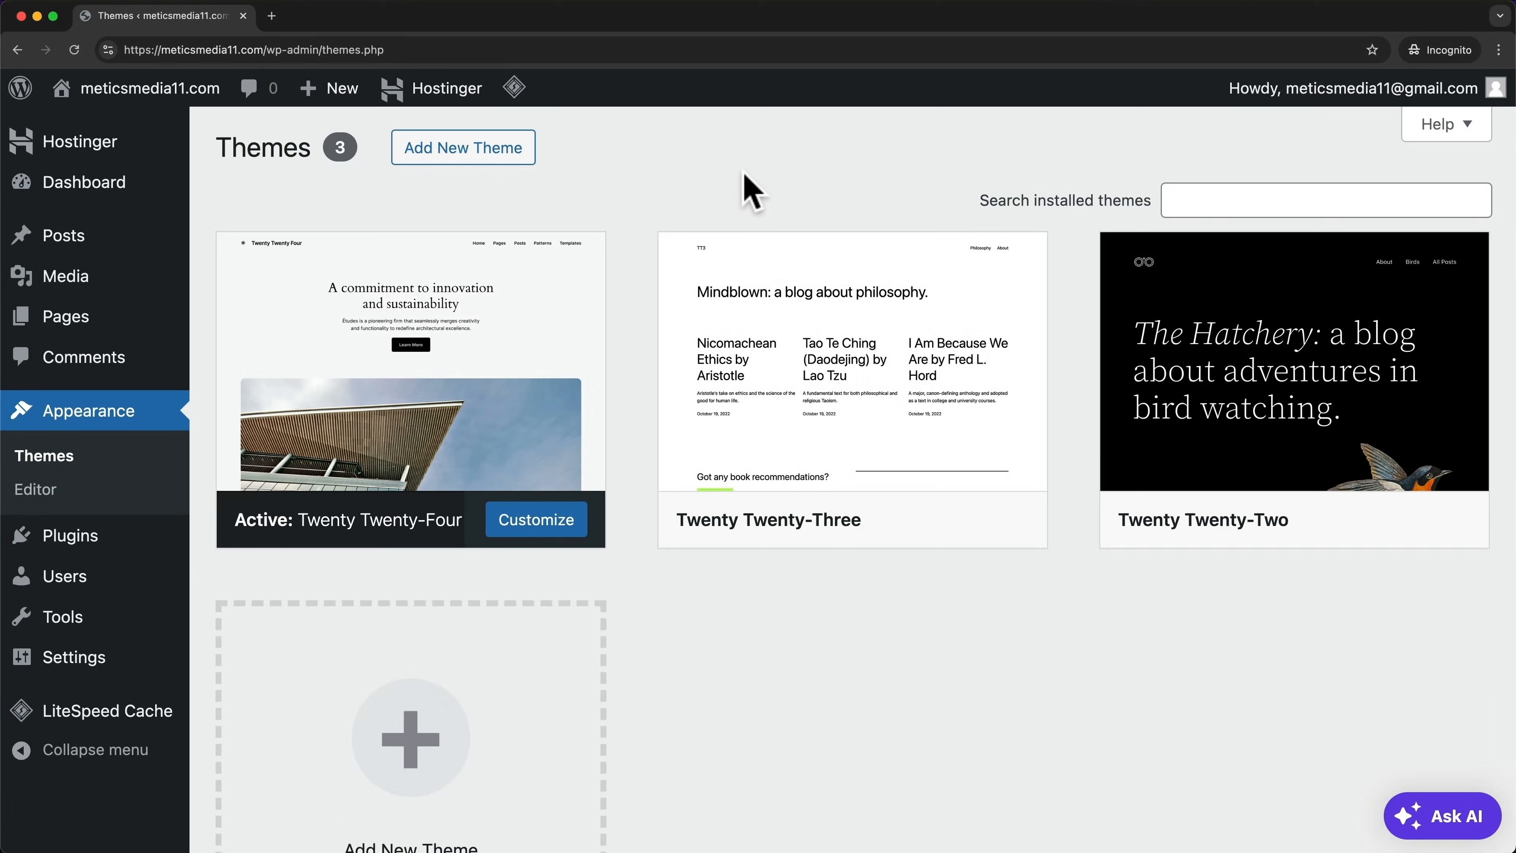
{"action": "mouse_move", "coordinate": [574, 406]}
{"action": "left_click", "coordinate": [496, 167]}
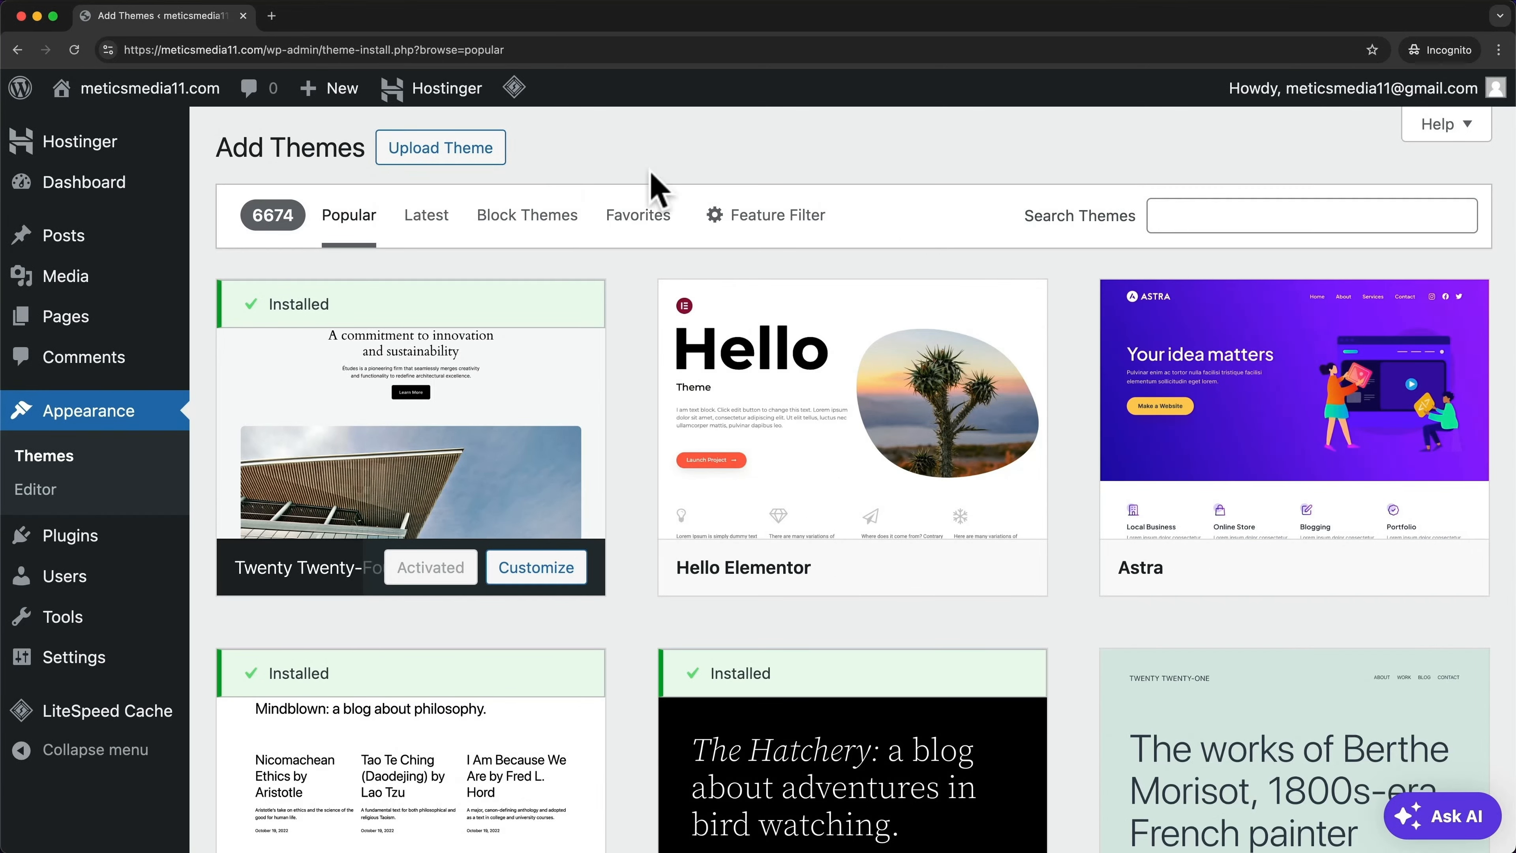
{"action": "mouse_move", "coordinate": [1254, 421]}
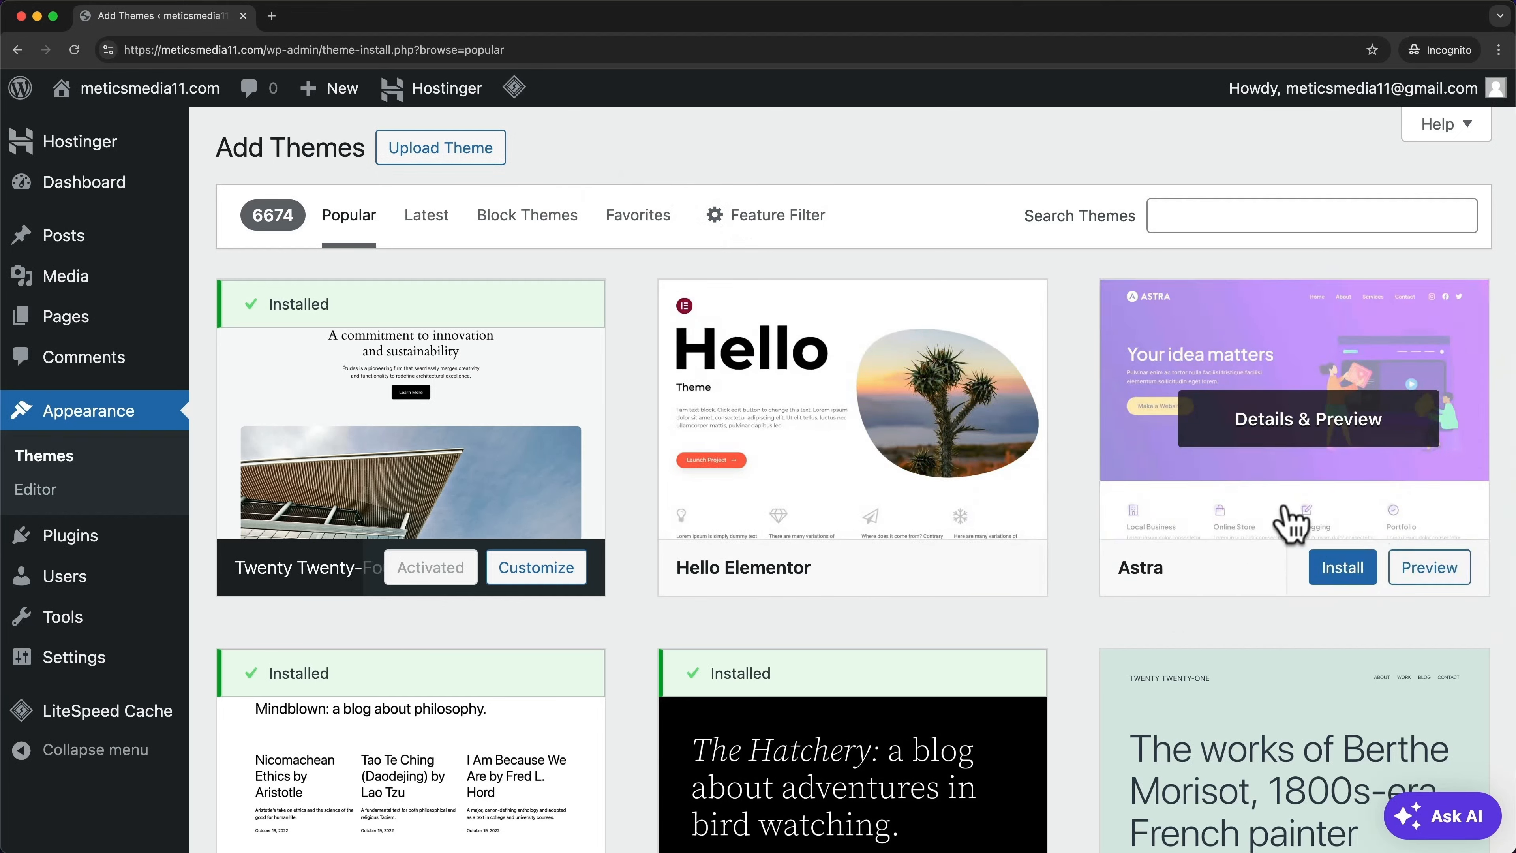
{"action": "left_click", "coordinate": [1252, 217]}
{"action": "type", "text": "as"}
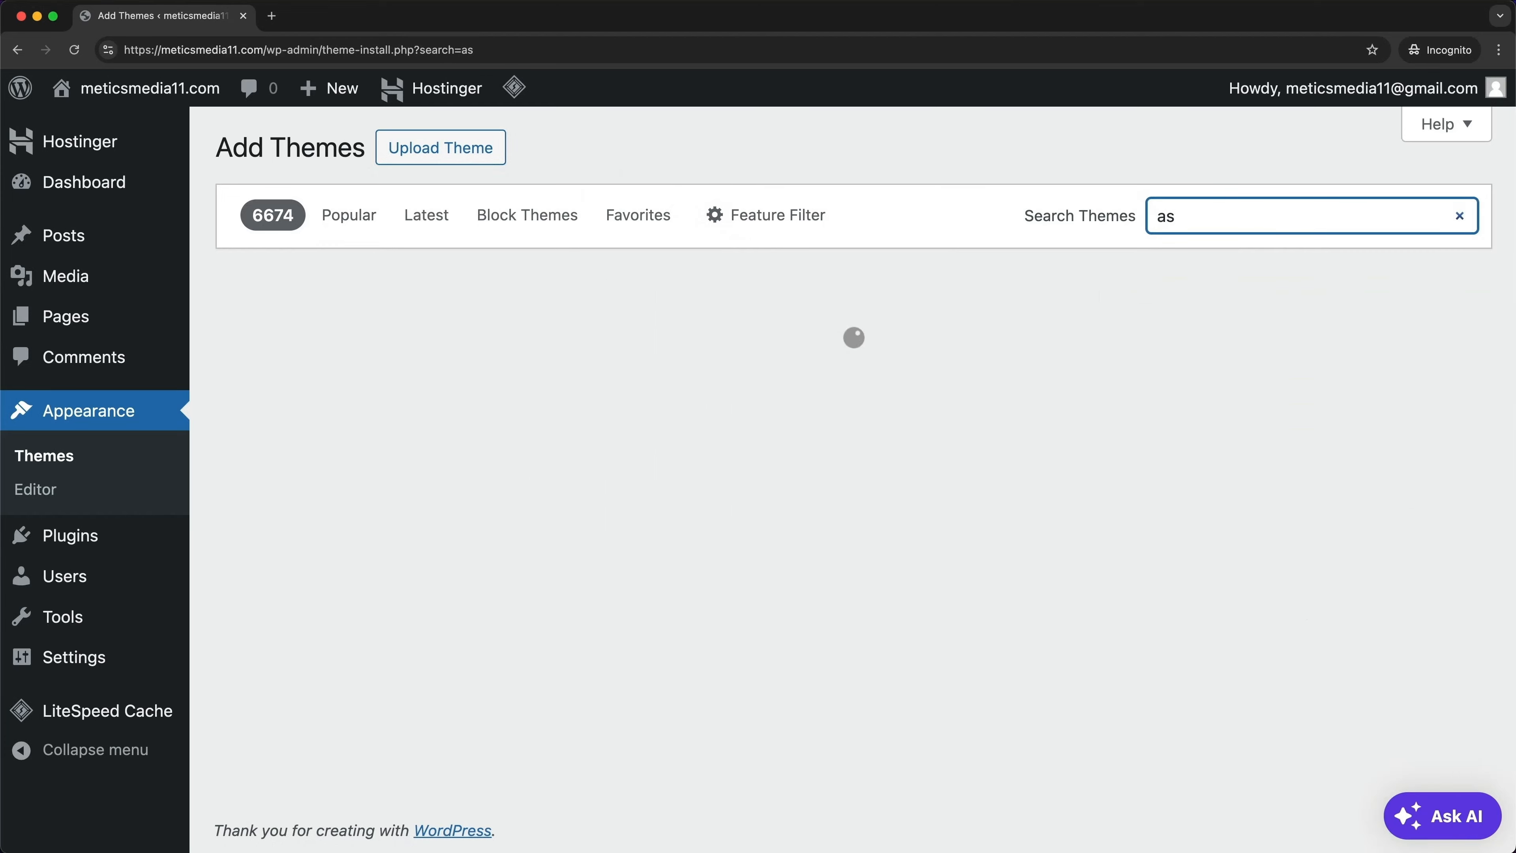
{"action": "type", "text": "tra"}
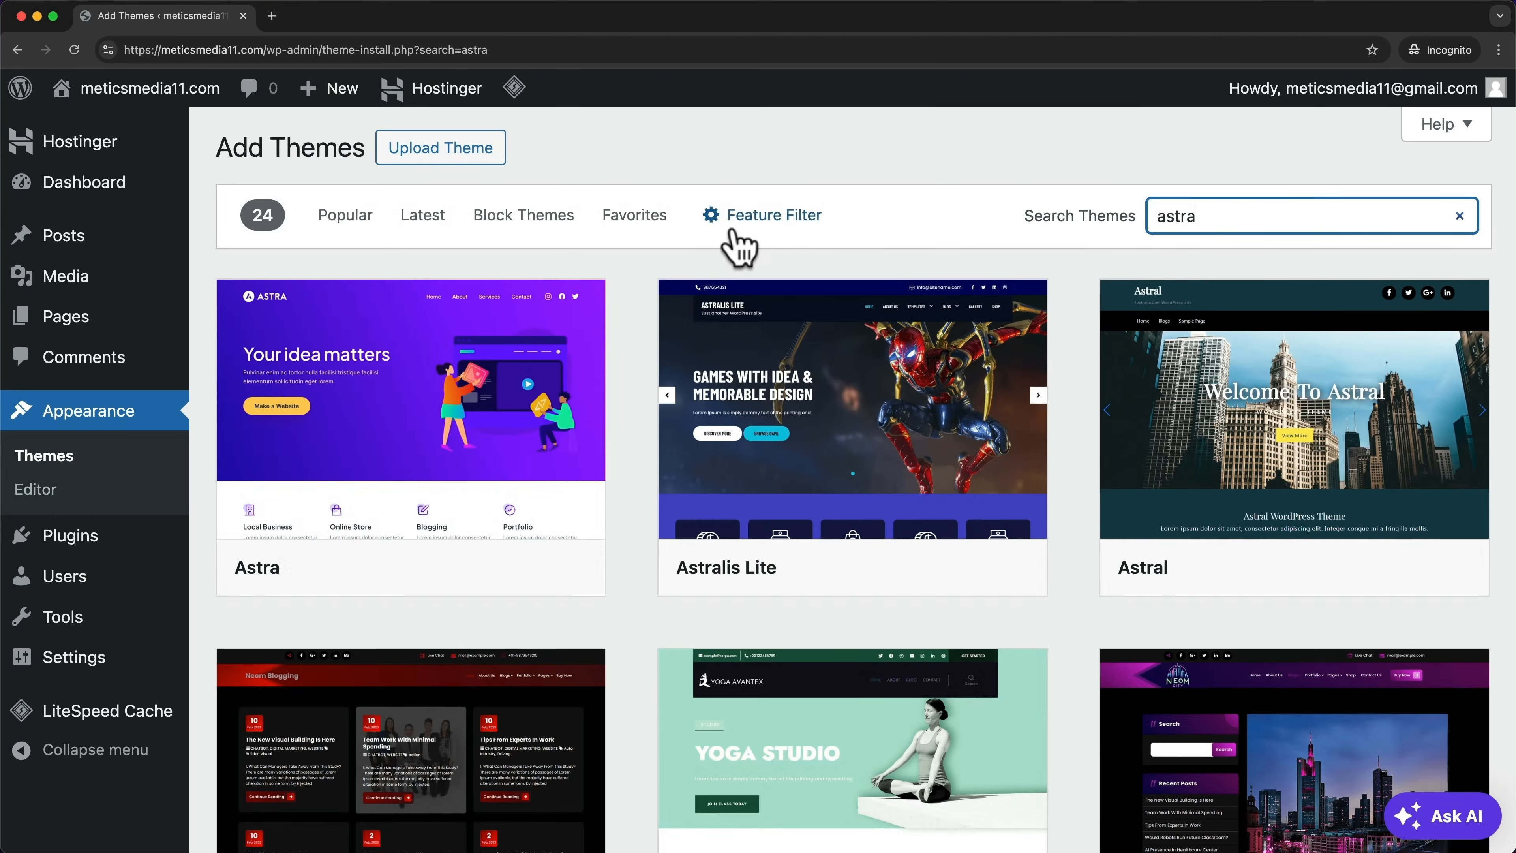
{"action": "mouse_move", "coordinate": [504, 387]}
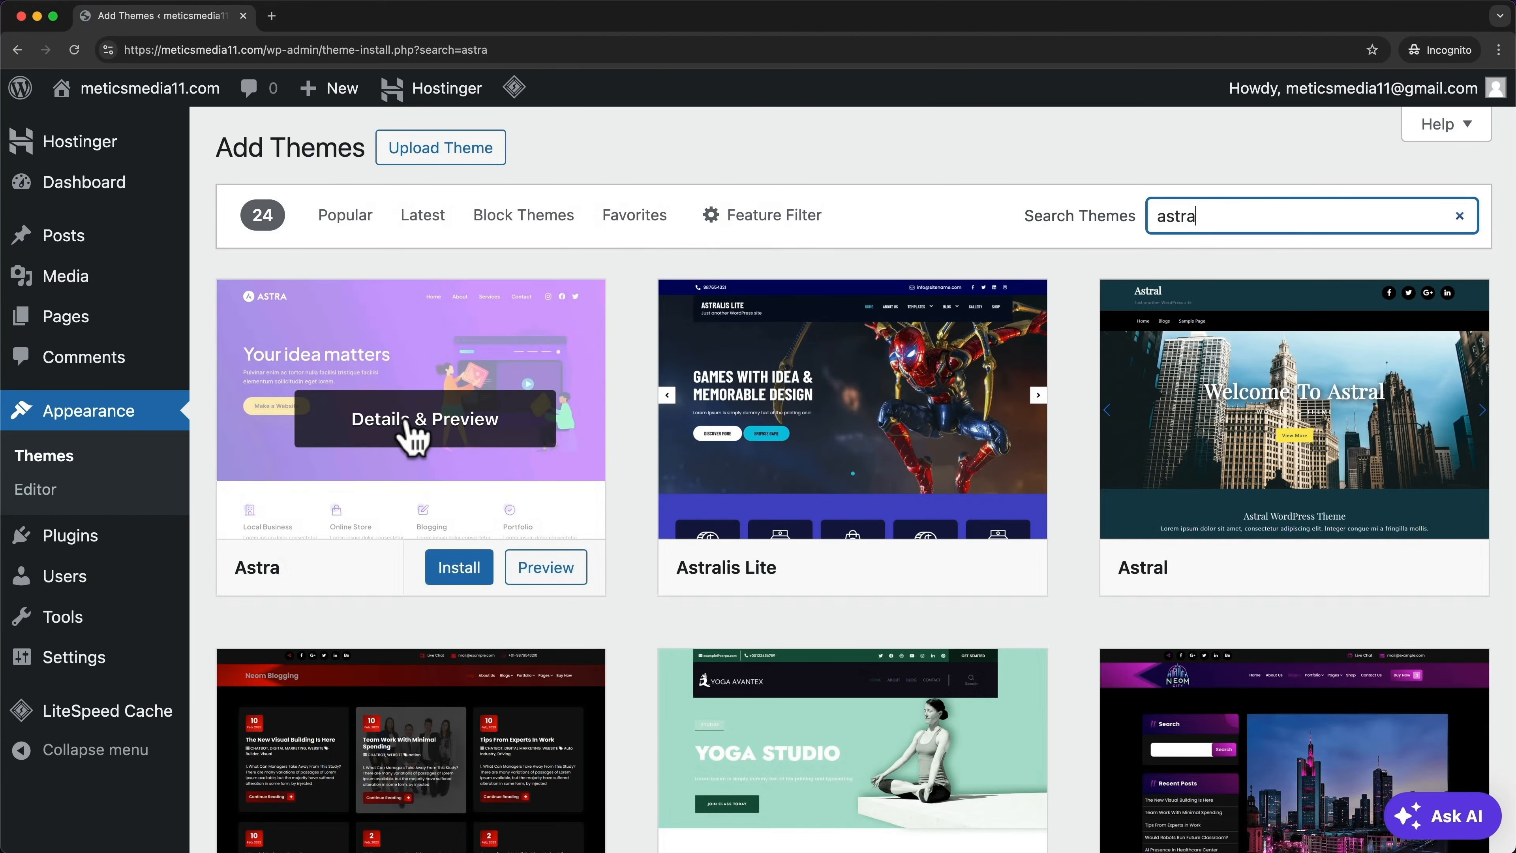
{"action": "left_click", "coordinate": [461, 574]}
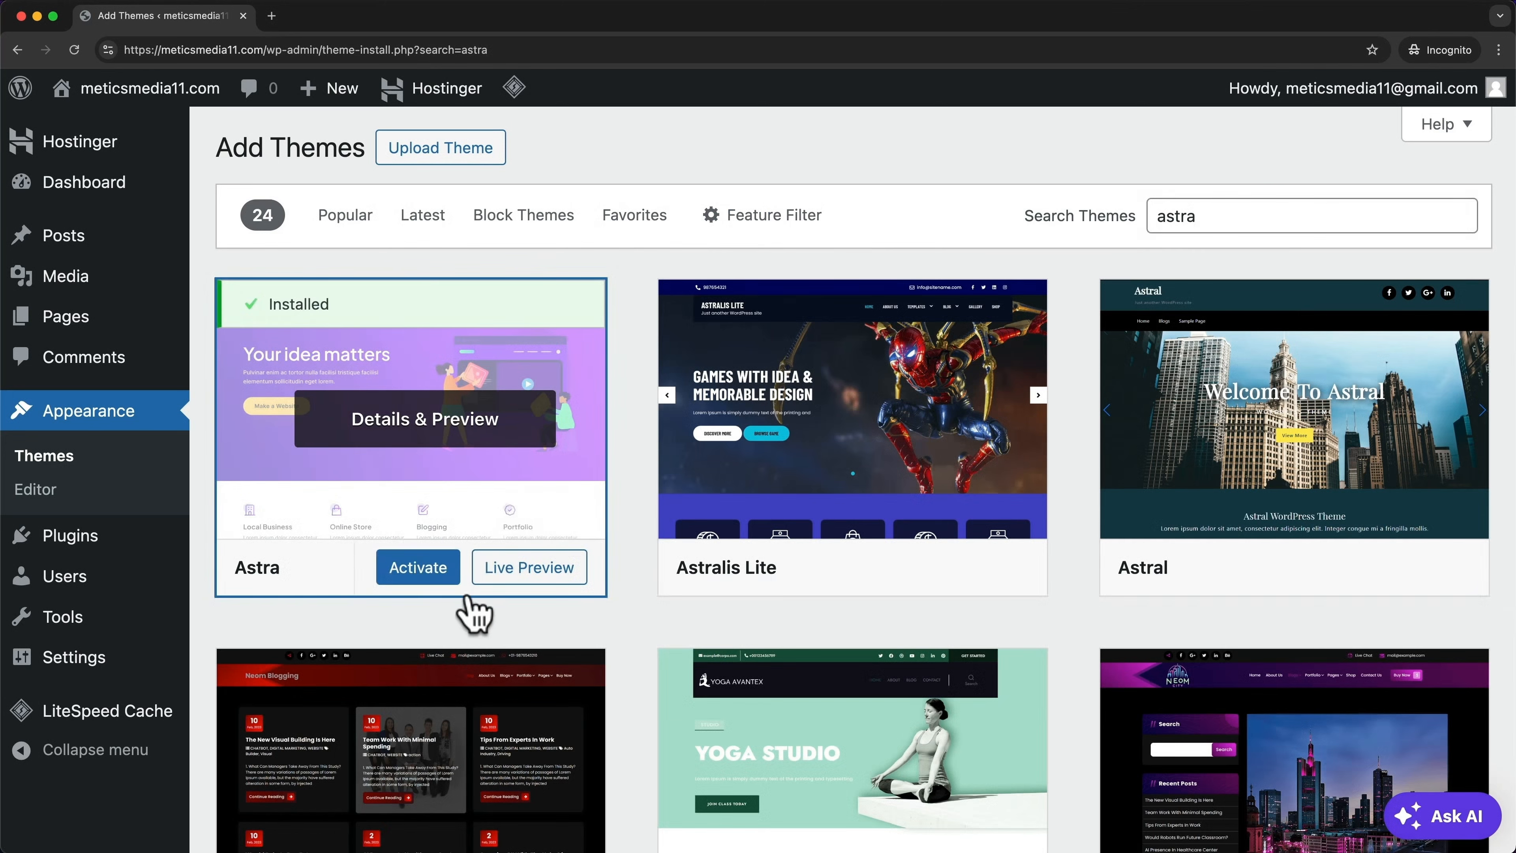
Activate Astra and scroll the Themes page to confirm it is active
{"action": "left_click", "coordinate": [421, 570]}
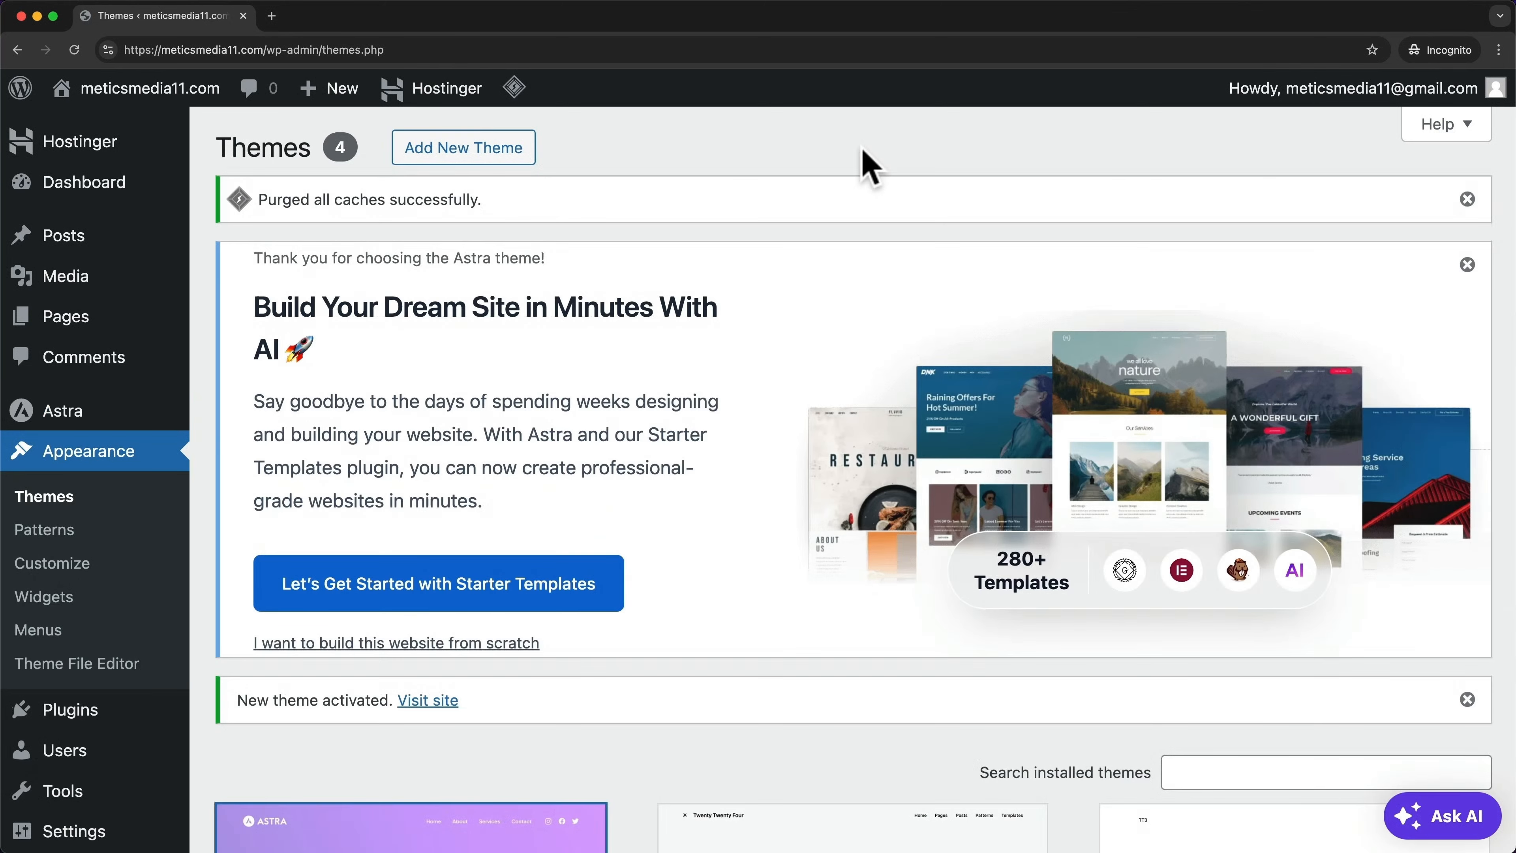
{"action": "scroll", "coordinate": [868, 167], "scroll_direction": "down", "scroll_amount": 5}
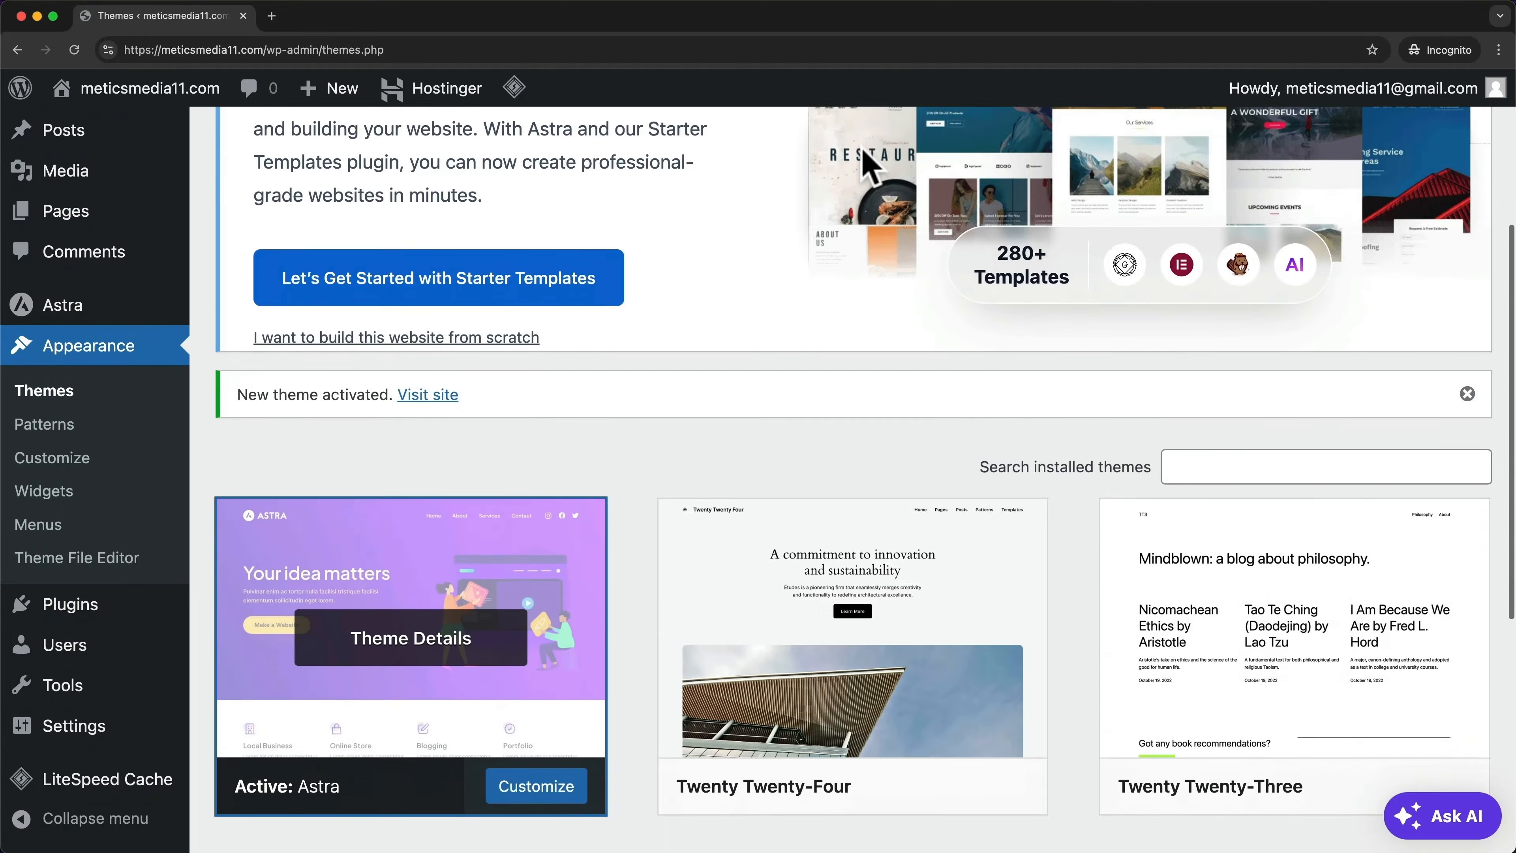
{"action": "scroll", "coordinate": [869, 168], "scroll_direction": "down", "scroll_amount": 6}
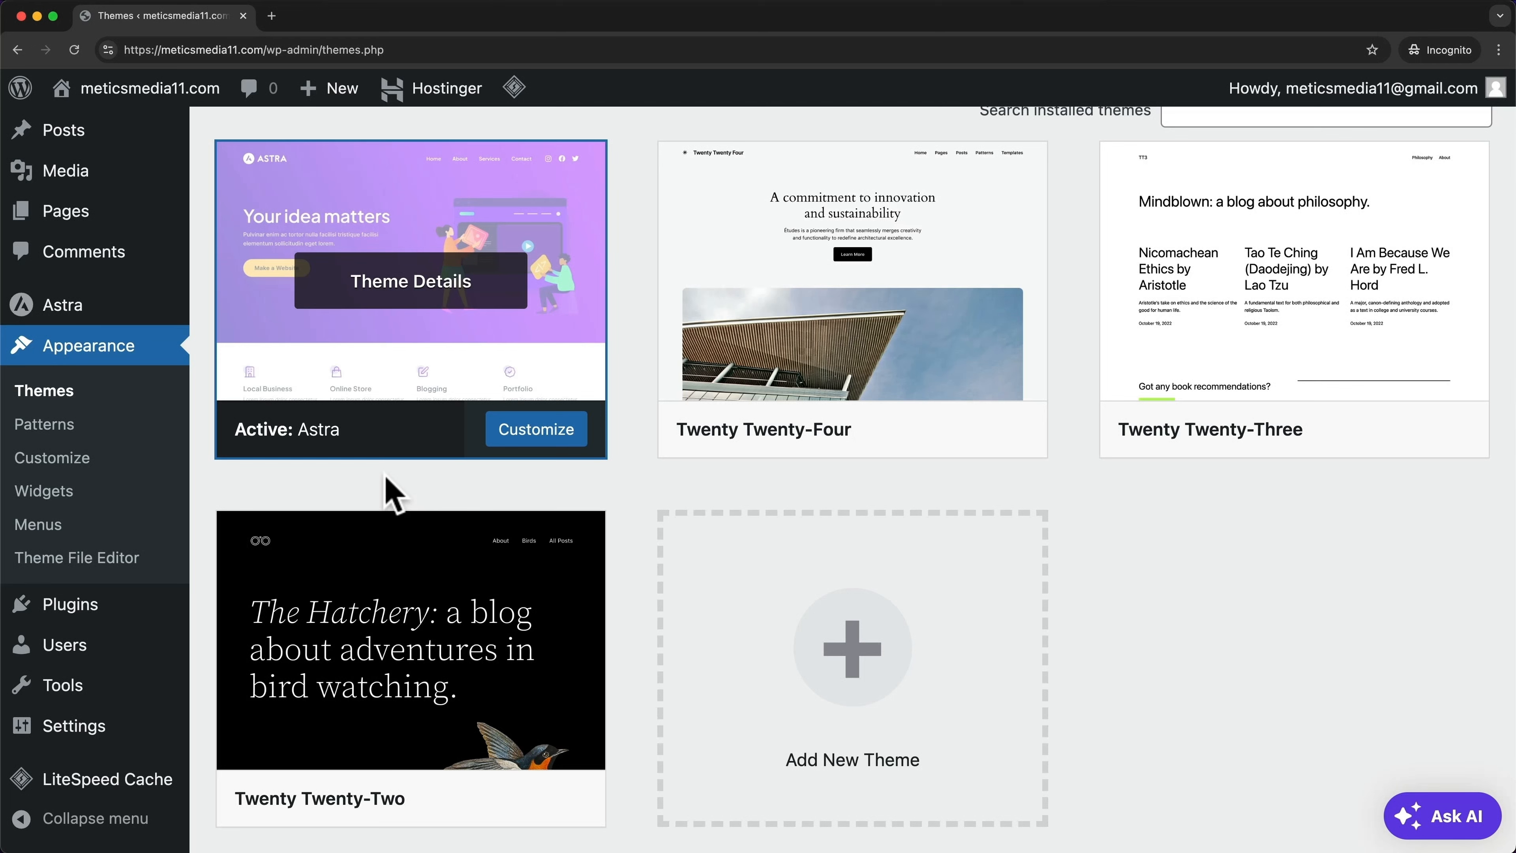
{"action": "scroll", "coordinate": [642, 477], "scroll_direction": "down", "scroll_amount": 1}
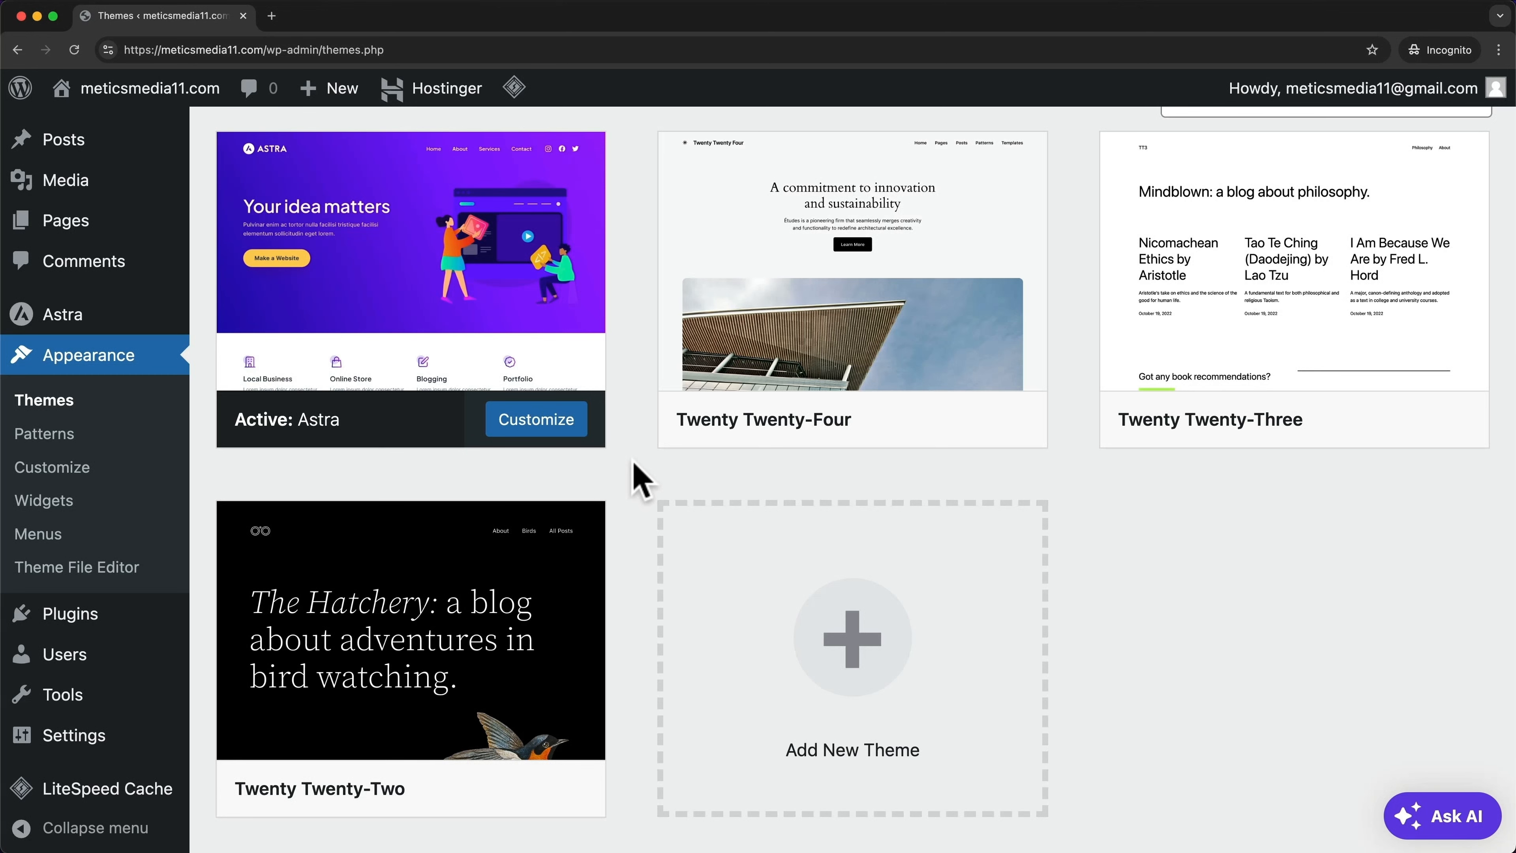
Dismiss the Astra notice, search new plugins for 'starter templates' and install Starter Templates
{"action": "mouse_move", "coordinate": [111, 621]}
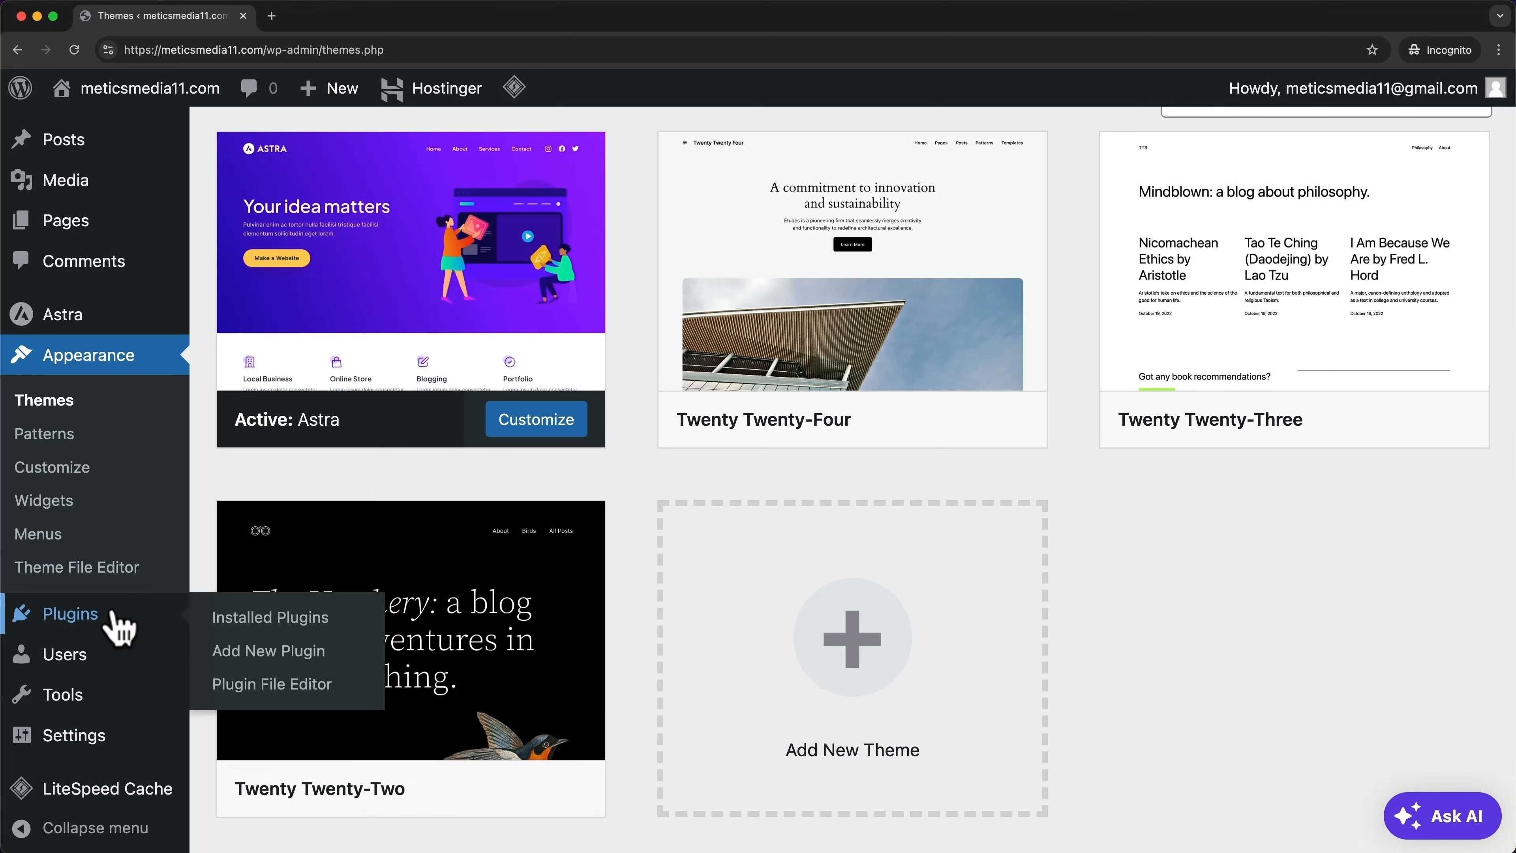
{"action": "left_click", "coordinate": [86, 620]}
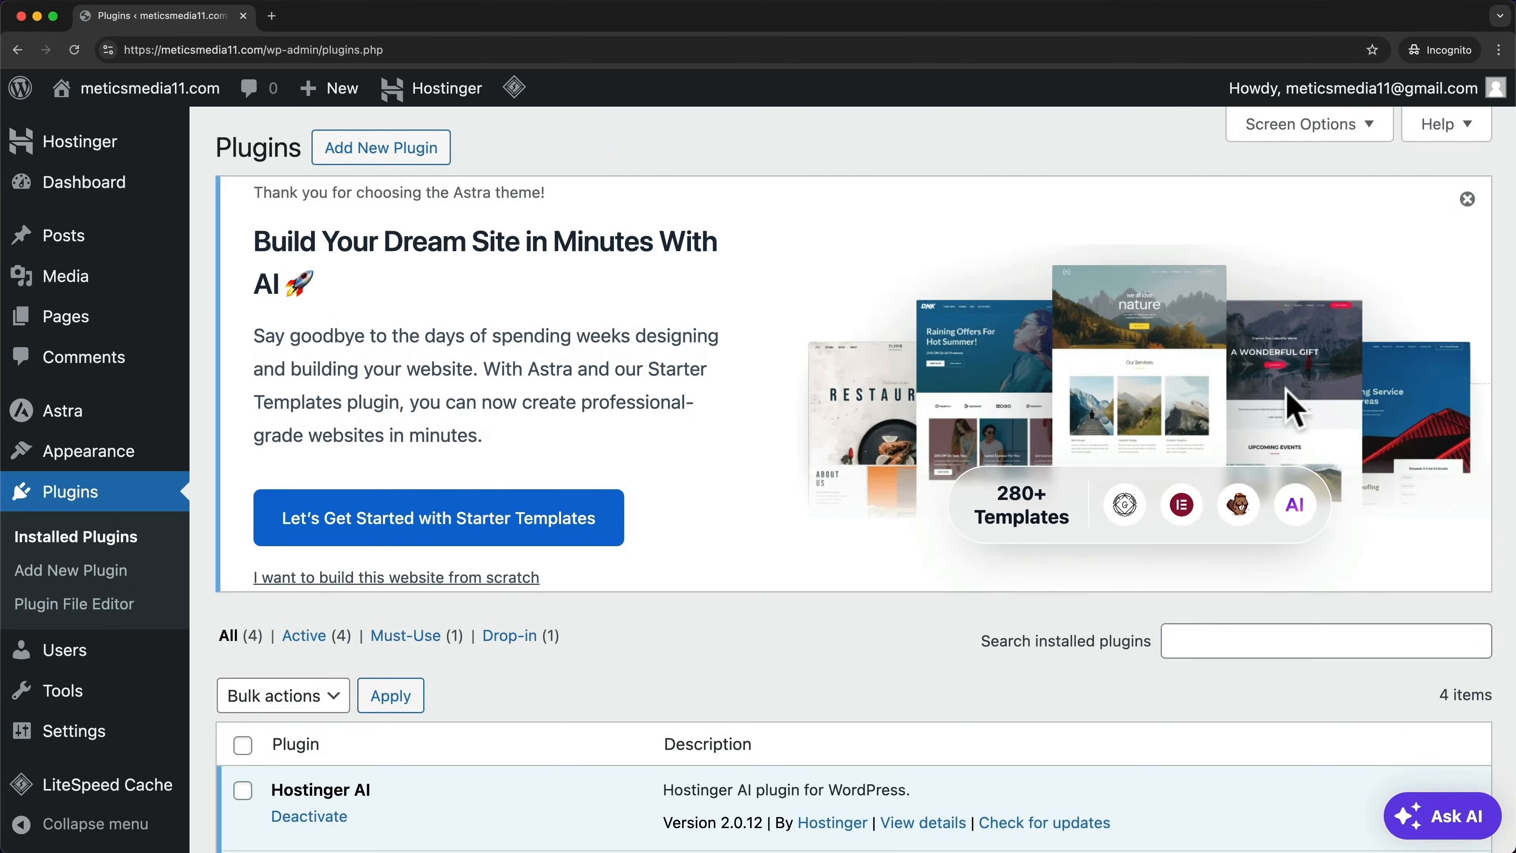
{"action": "left_click", "coordinate": [1467, 199]}
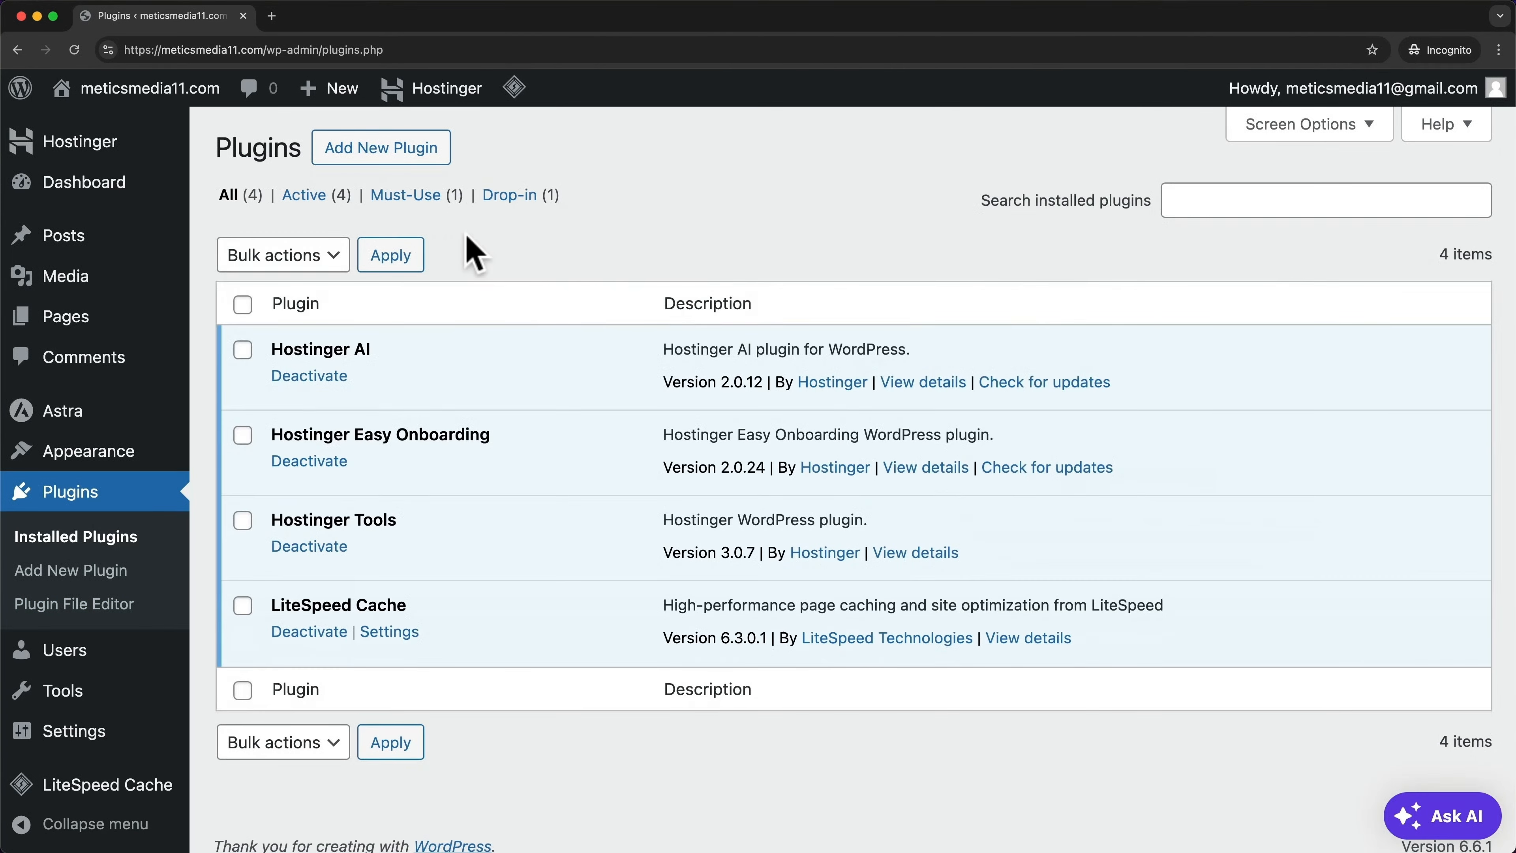
{"action": "left_click", "coordinate": [430, 164]}
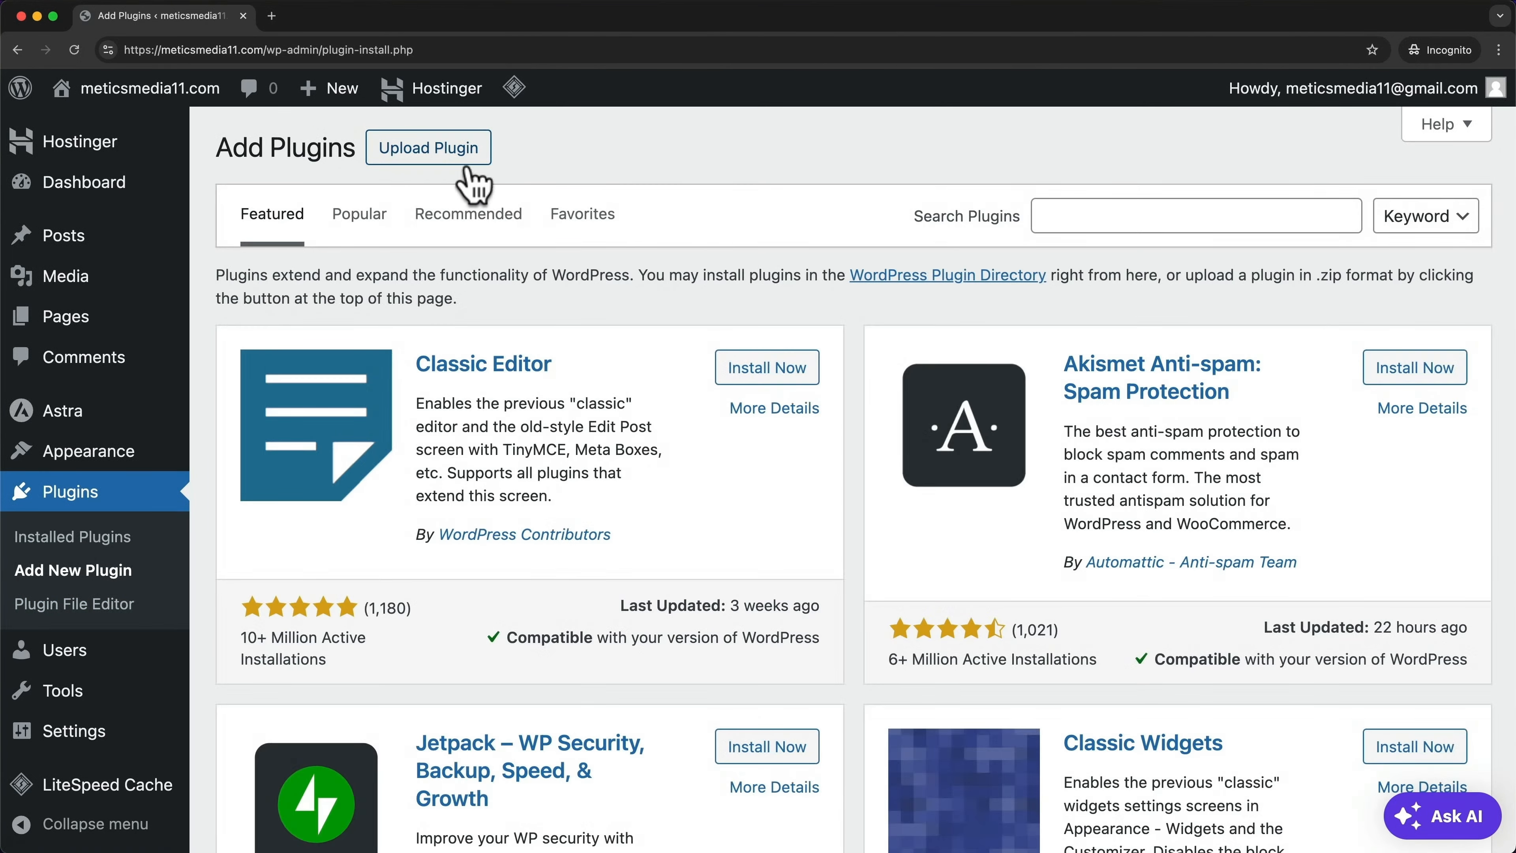
{"action": "left_click", "coordinate": [1080, 222]}
{"action": "type", "text": "starter"}
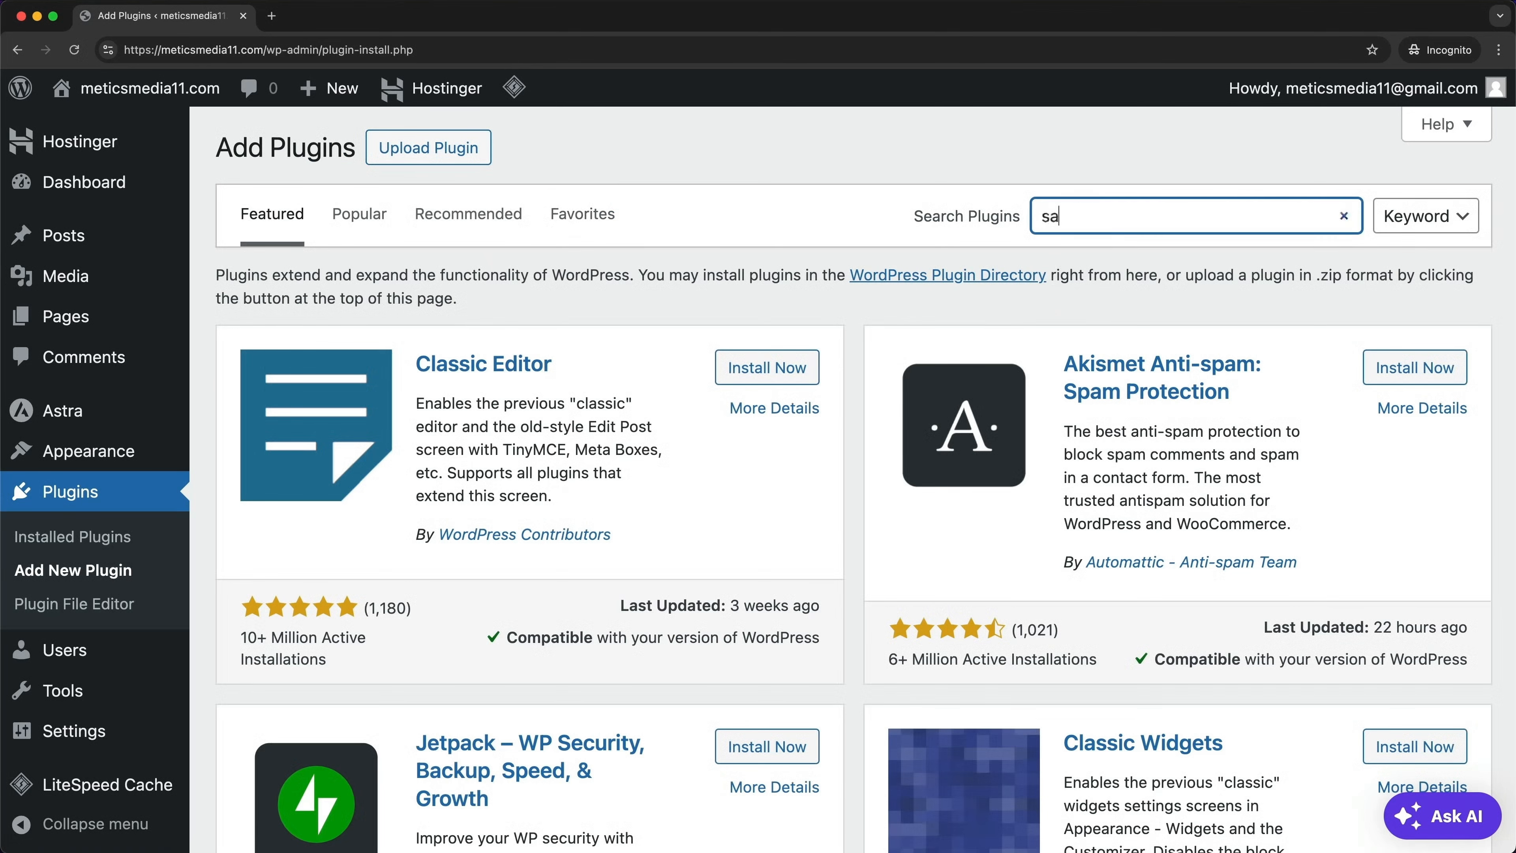
{"action": "type", "text": " temp"}
{"action": "key", "text": "BackSpace"}
{"action": "type", "text": "mplates"}
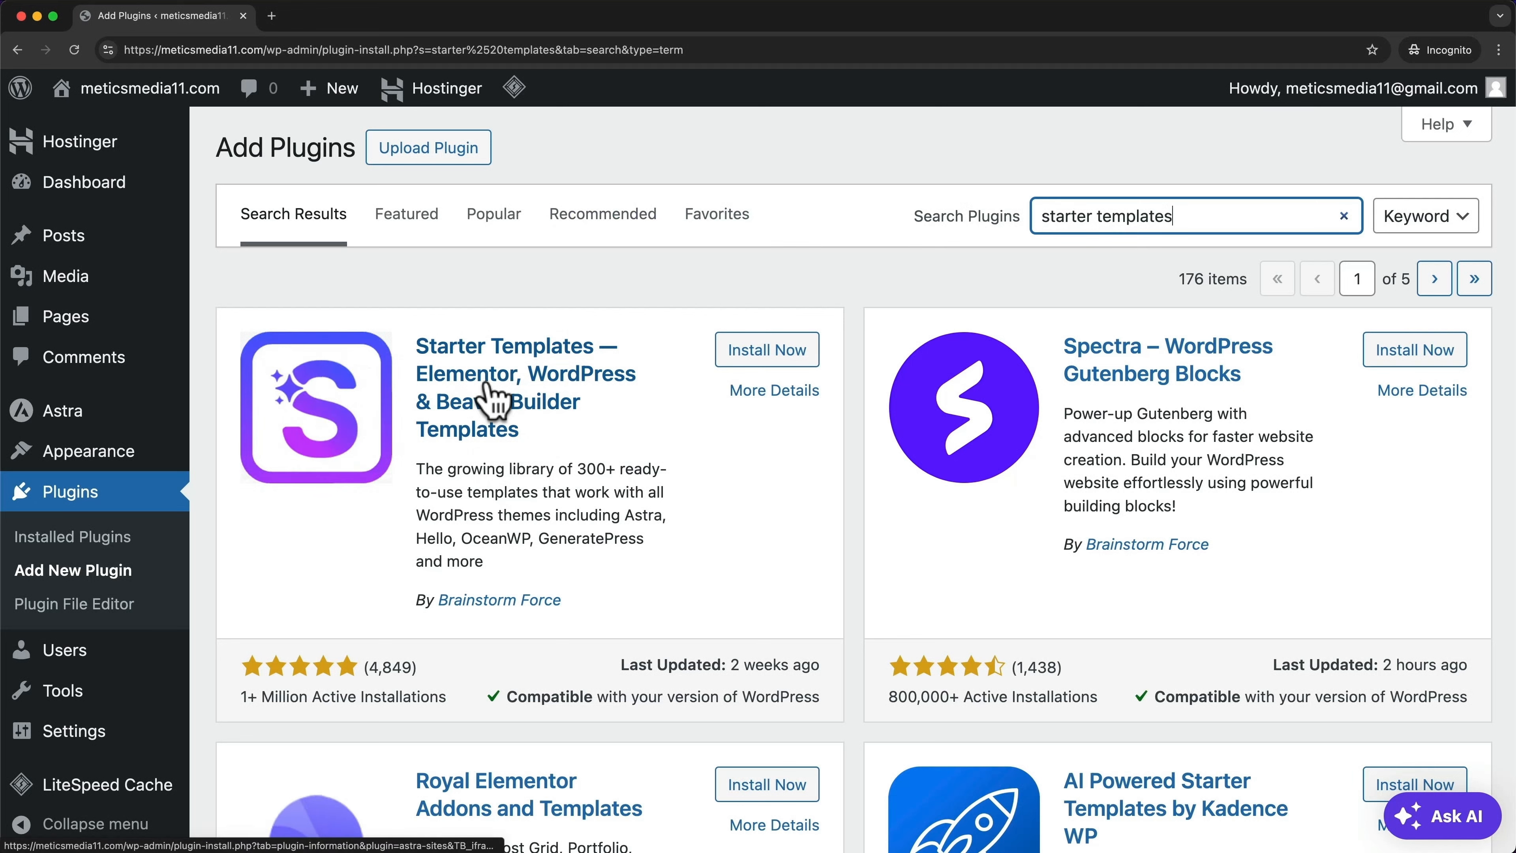
{"action": "left_click", "coordinate": [789, 362]}
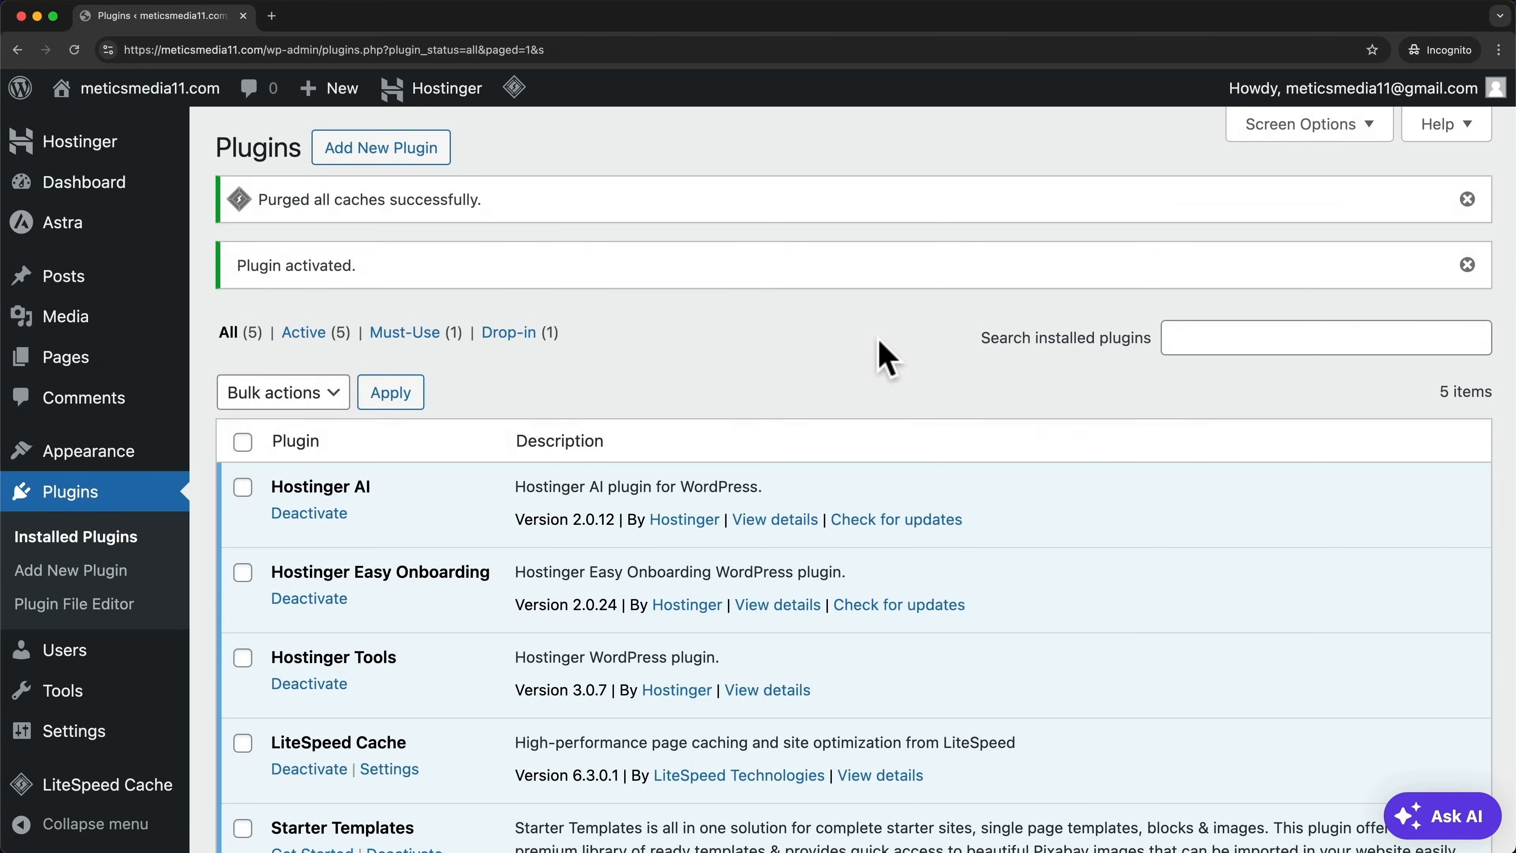
Bulk-deactivate the Hostinger AI, Hostinger Easy Onboarding and Hostinger Tools plugins
{"action": "scroll", "coordinate": [874, 359], "scroll_direction": "down", "scroll_amount": 3}
{"action": "scroll", "coordinate": [874, 382], "scroll_direction": "down", "scroll_amount": 2}
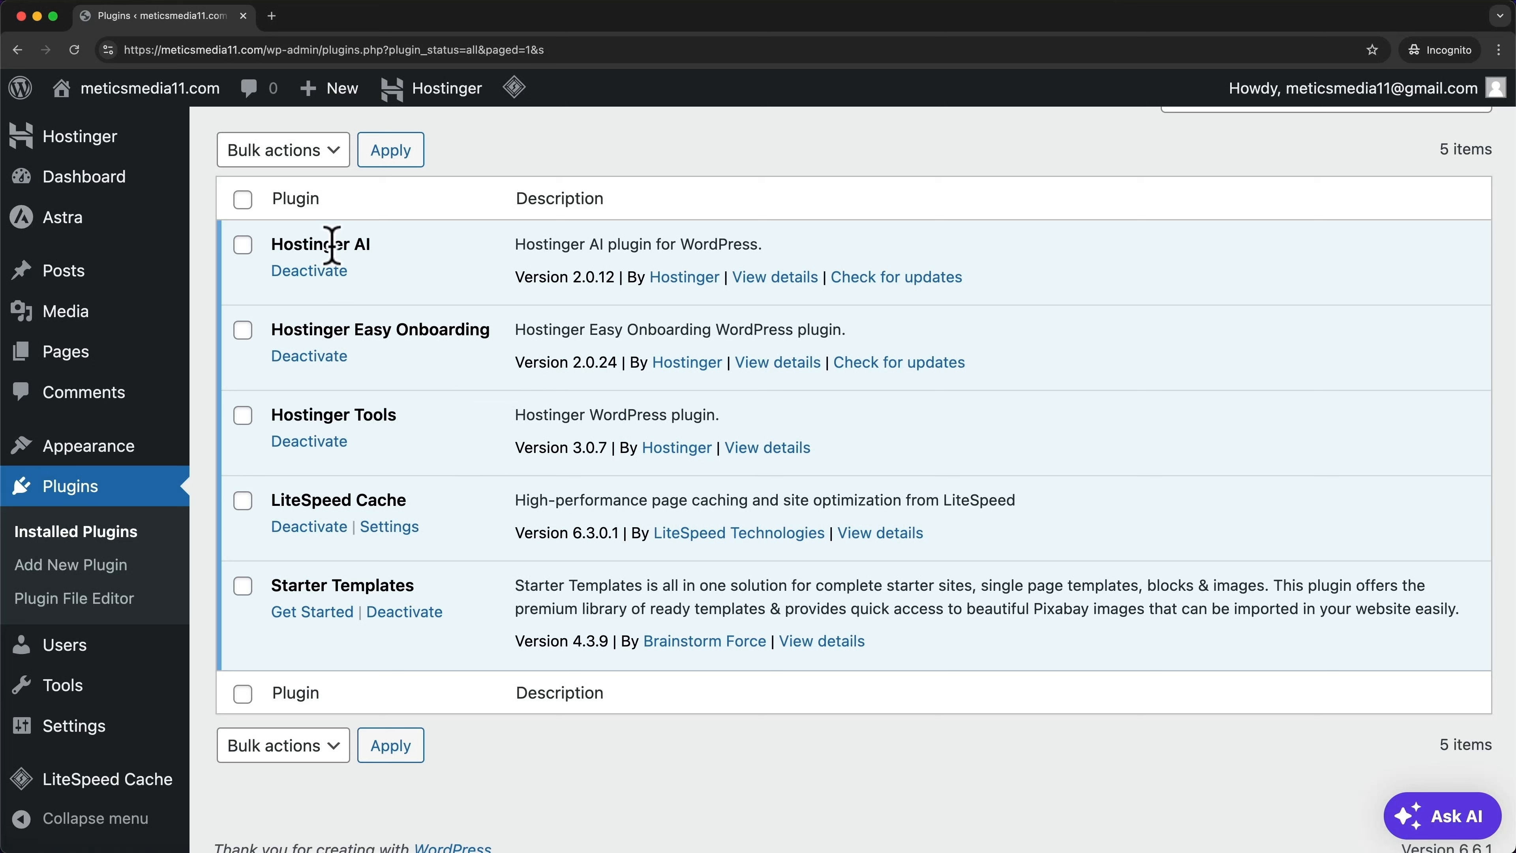
{"action": "left_click", "coordinate": [244, 246]}
{"action": "left_click", "coordinate": [242, 331]}
{"action": "left_click", "coordinate": [242, 416]}
{"action": "left_click", "coordinate": [310, 156]}
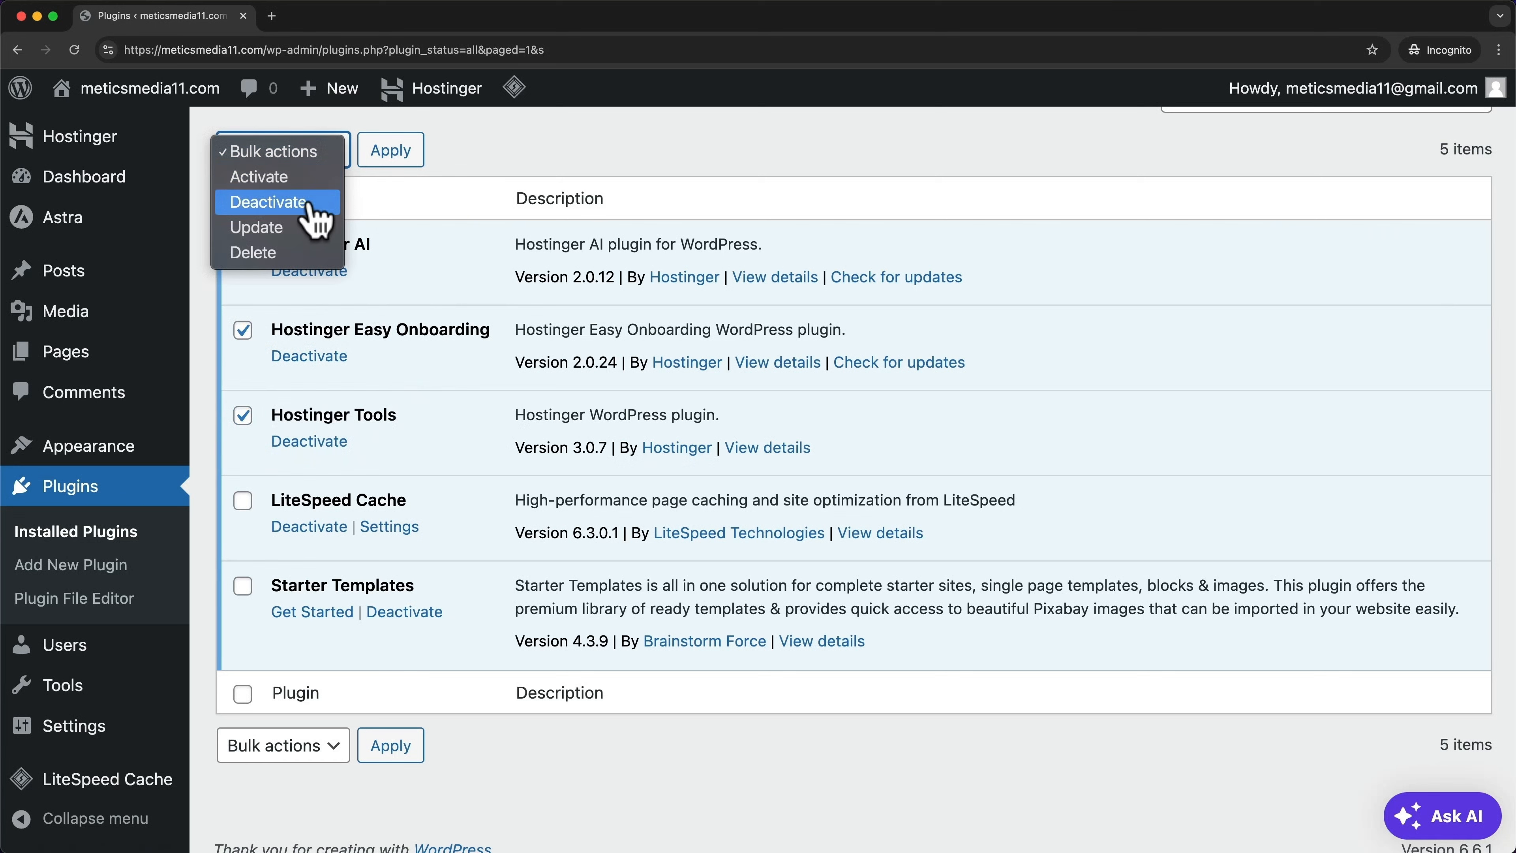
{"action": "left_click", "coordinate": [316, 203]}
{"action": "left_click", "coordinate": [399, 153]}
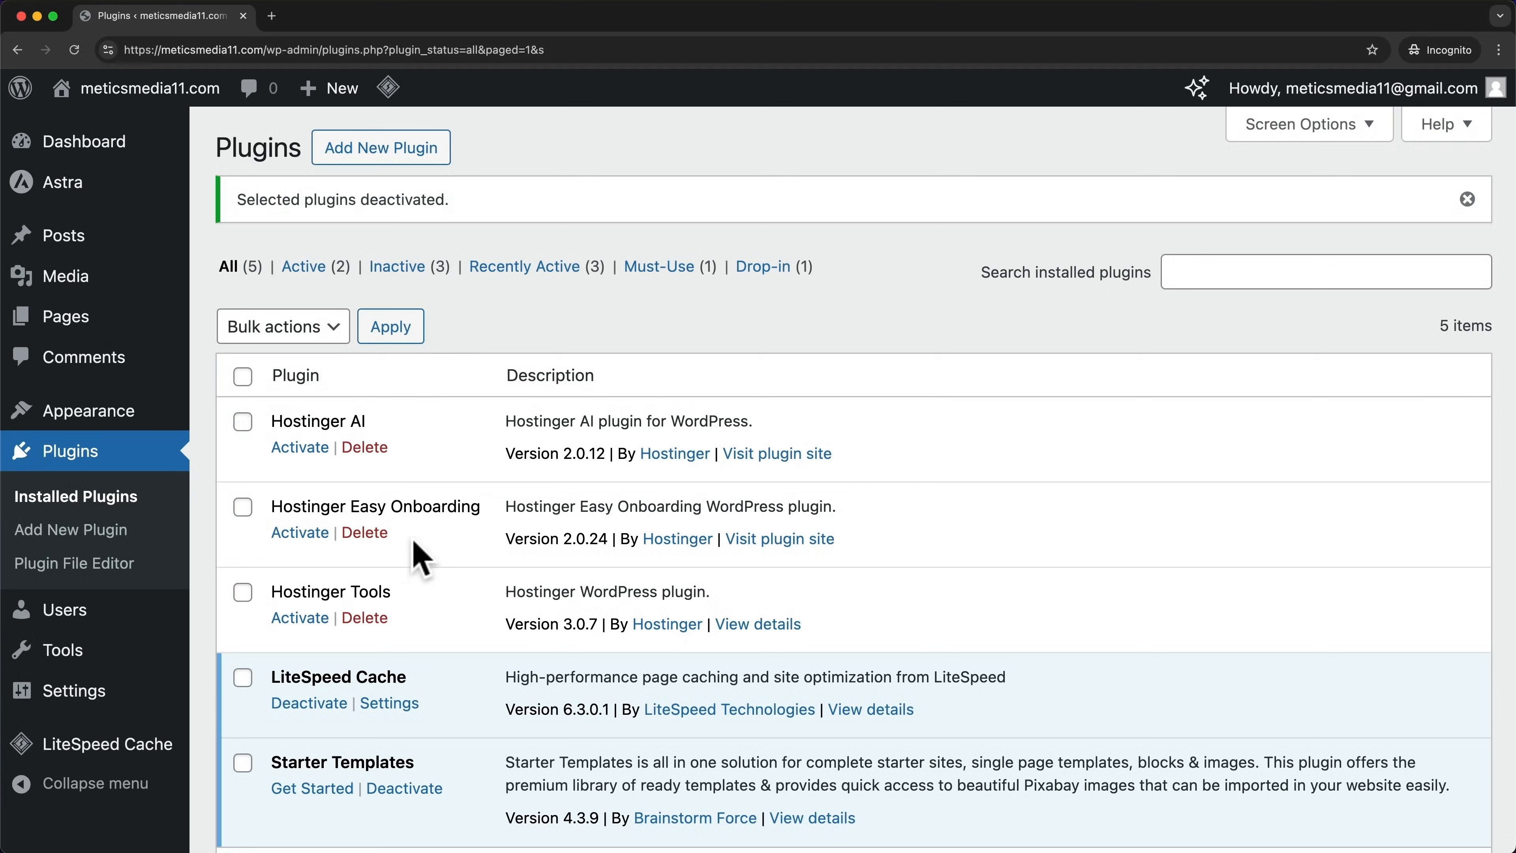
Bulk-delete the three deactivated Hostinger plugins and confirm the deletion
{"action": "left_click", "coordinate": [243, 422]}
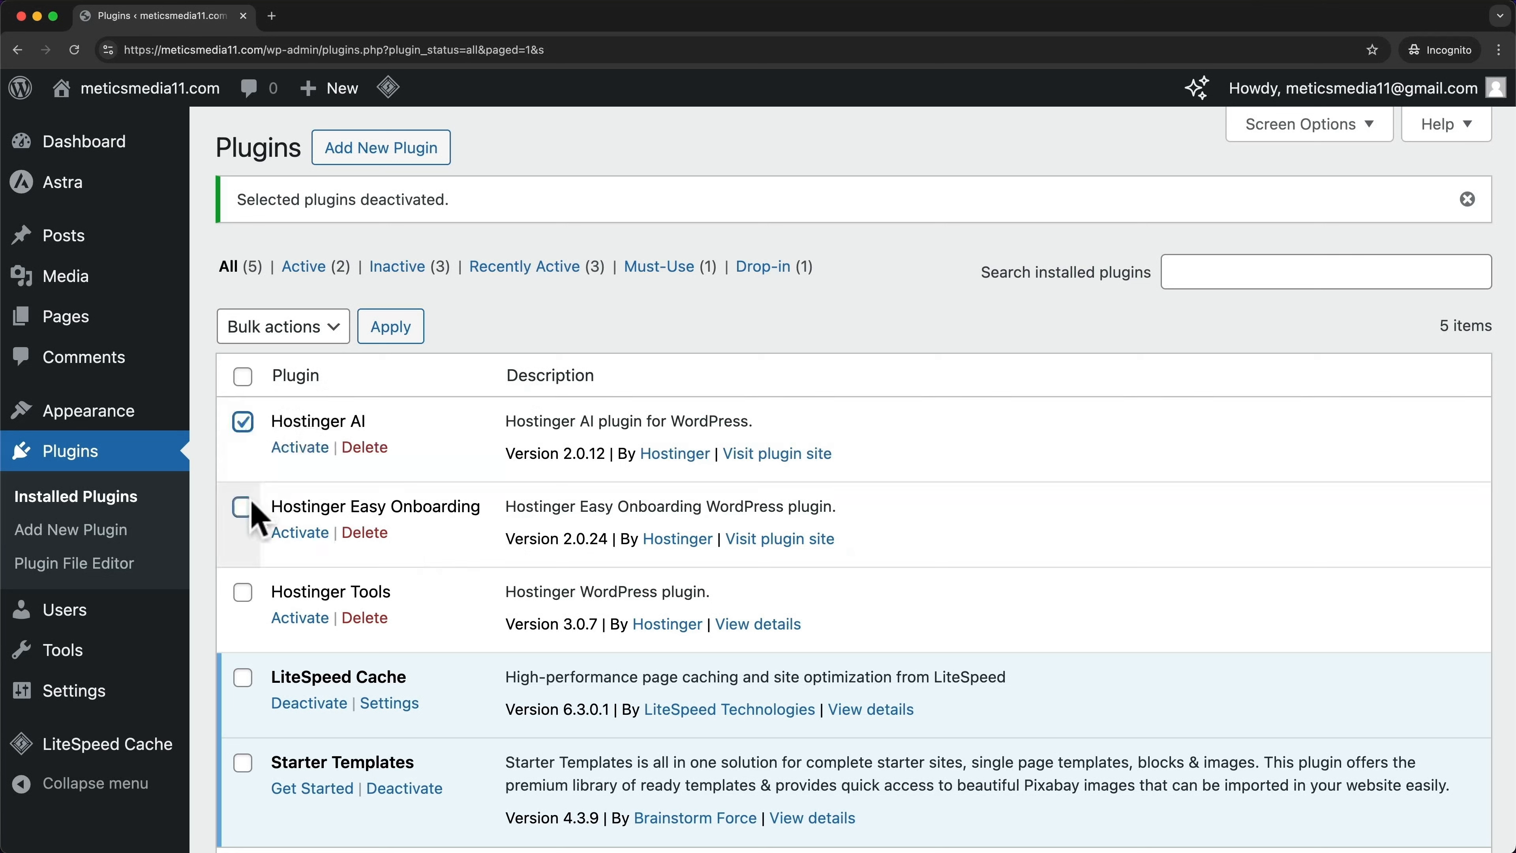
{"action": "left_click", "coordinate": [244, 593]}
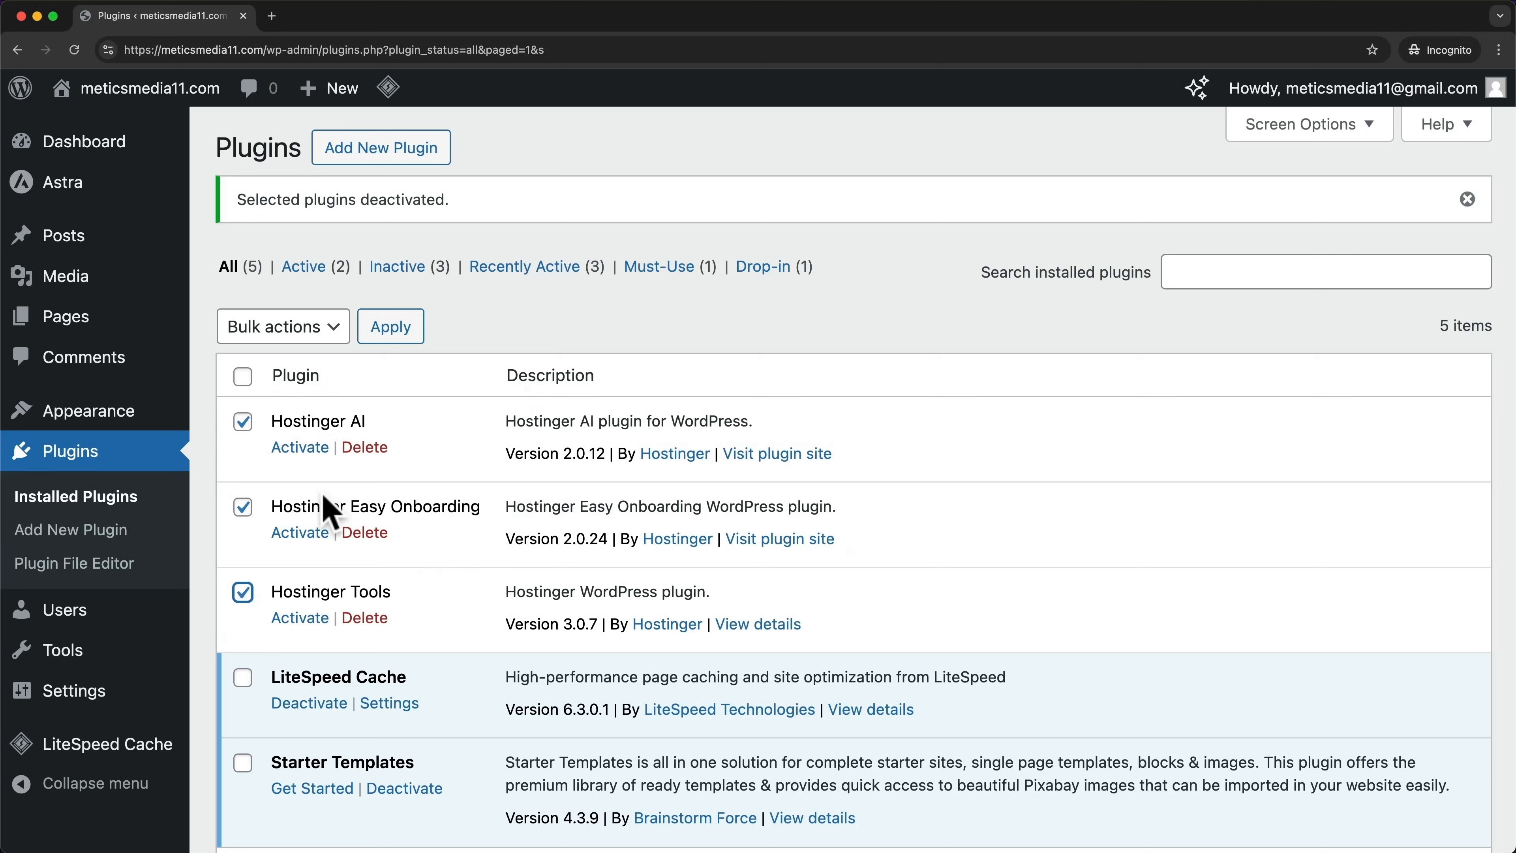
{"action": "left_click", "coordinate": [295, 331]}
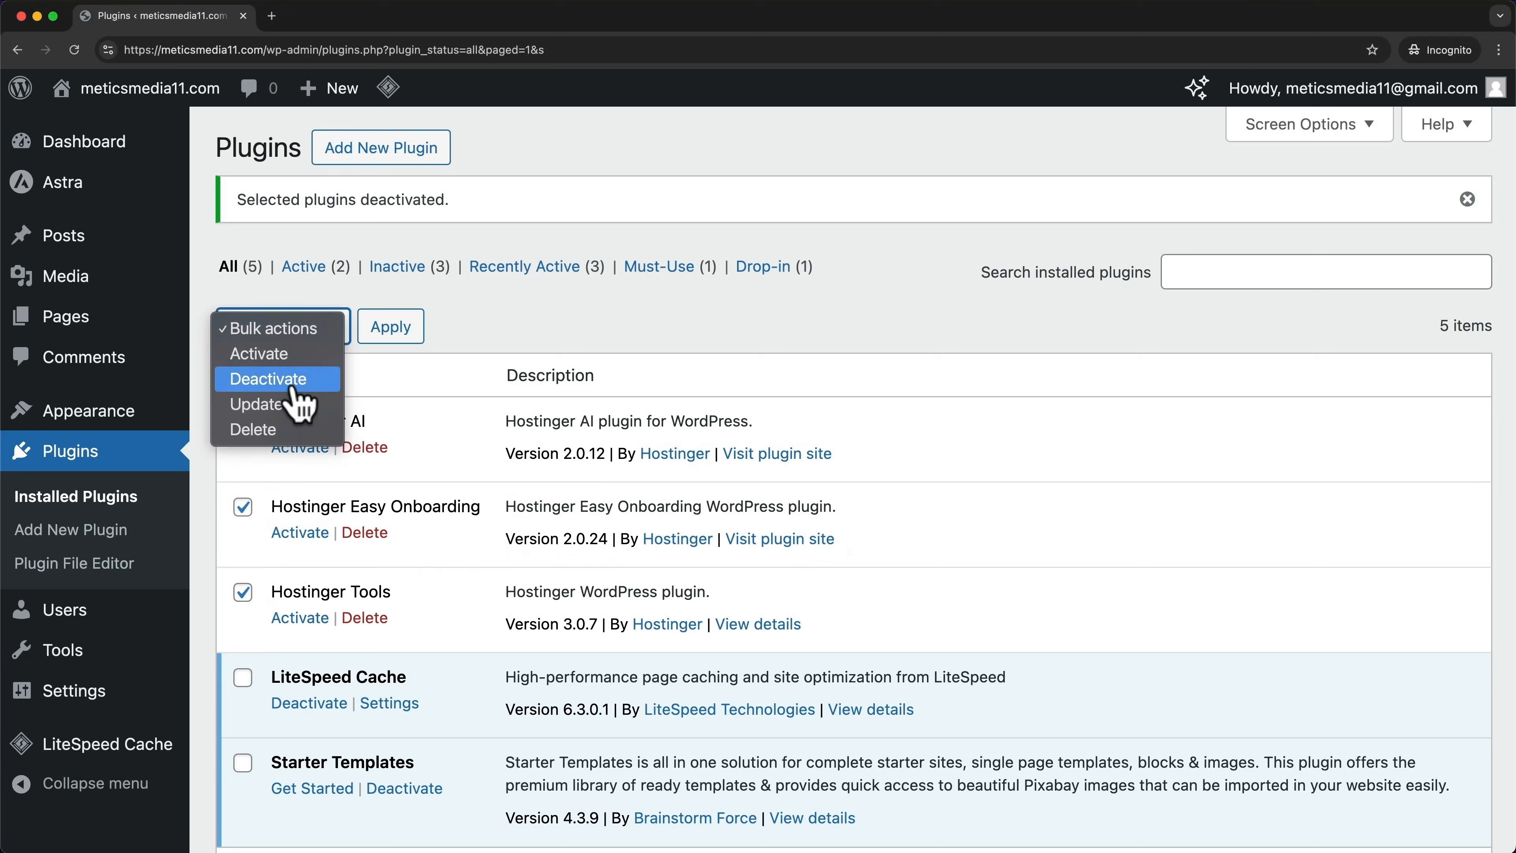
{"action": "left_click", "coordinate": [262, 430]}
{"action": "left_click", "coordinate": [394, 327]}
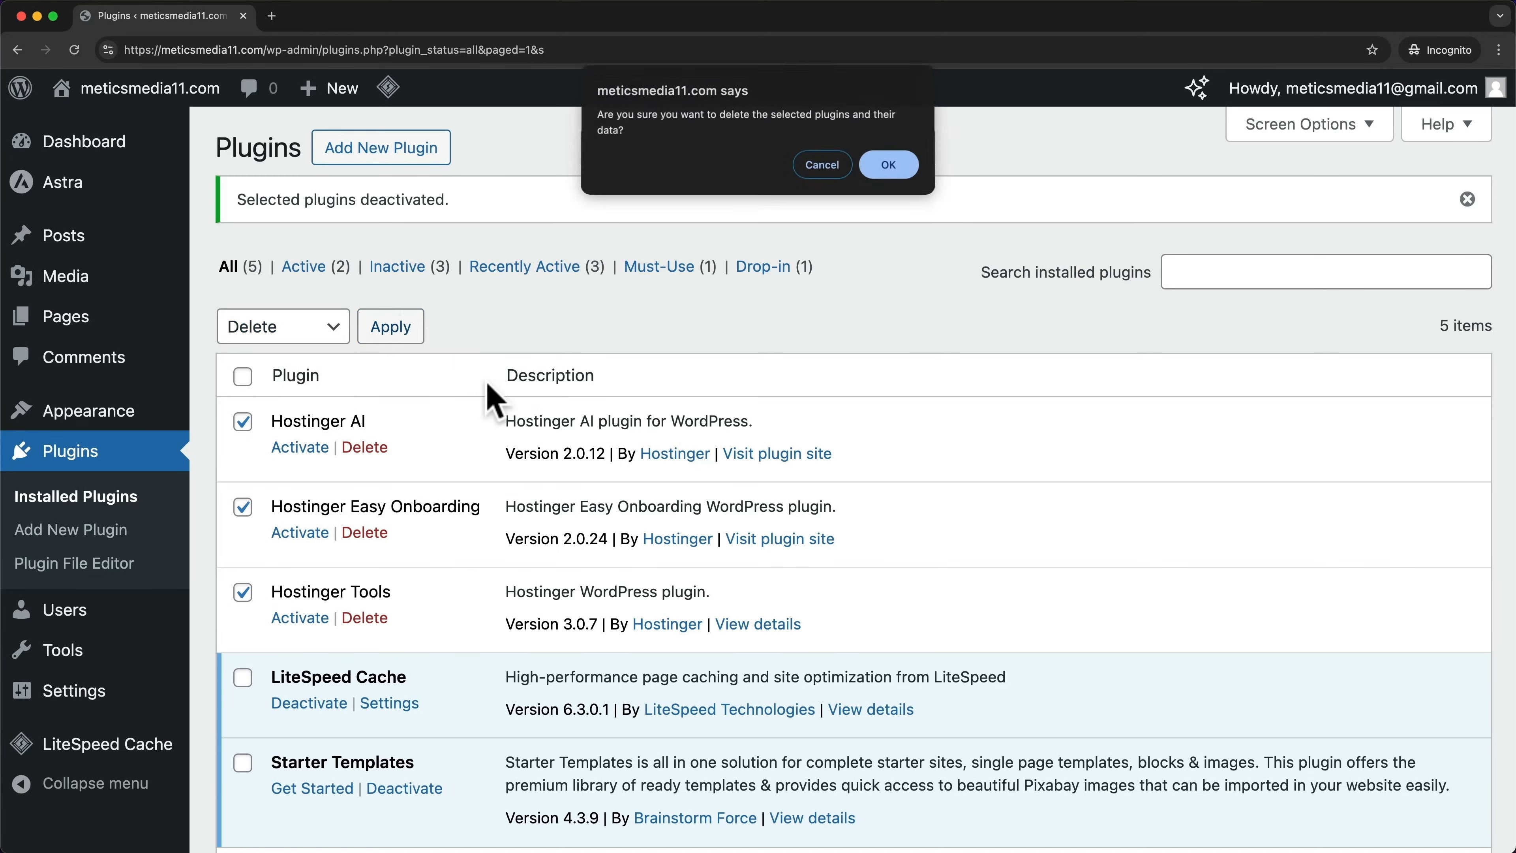
{"action": "left_click", "coordinate": [898, 164]}
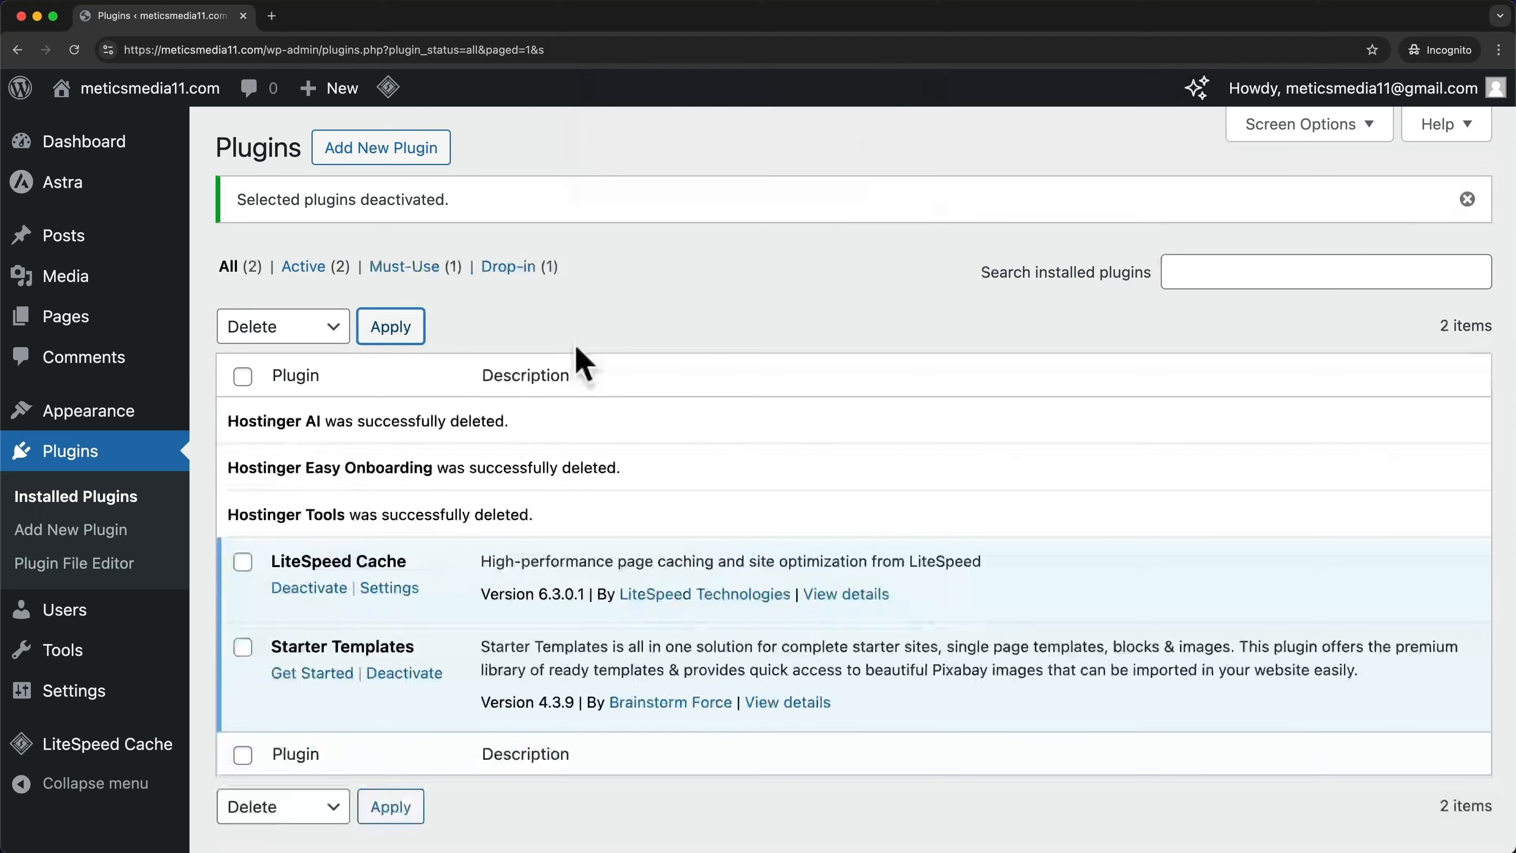
{"action": "scroll", "coordinate": [575, 355], "scroll_direction": "down", "scroll_amount": 3}
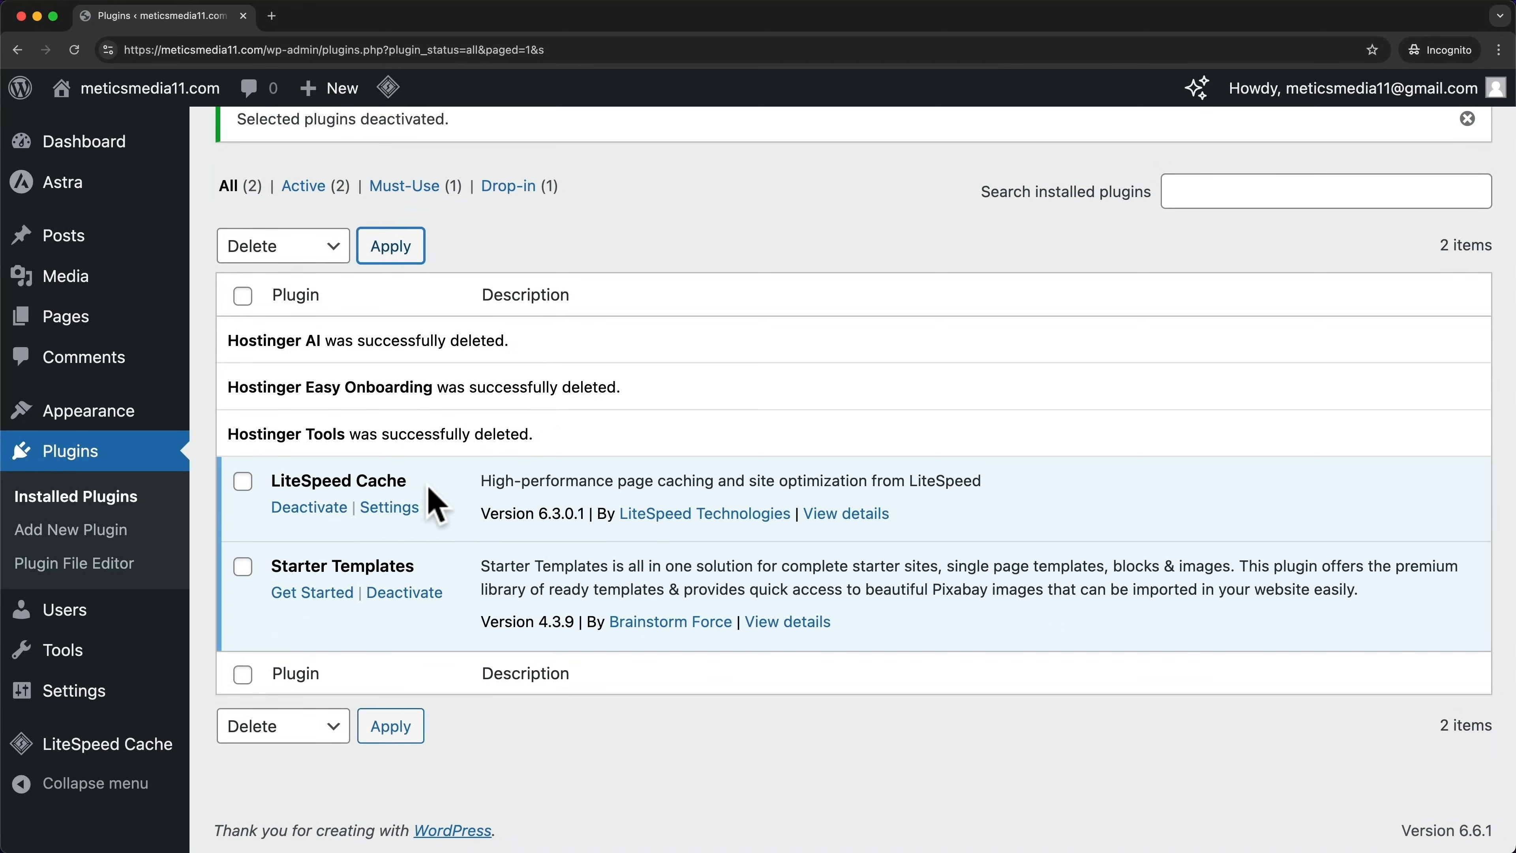
Deactivate the LiteSpeed Cache plugin
{"action": "left_click", "coordinate": [304, 509]}
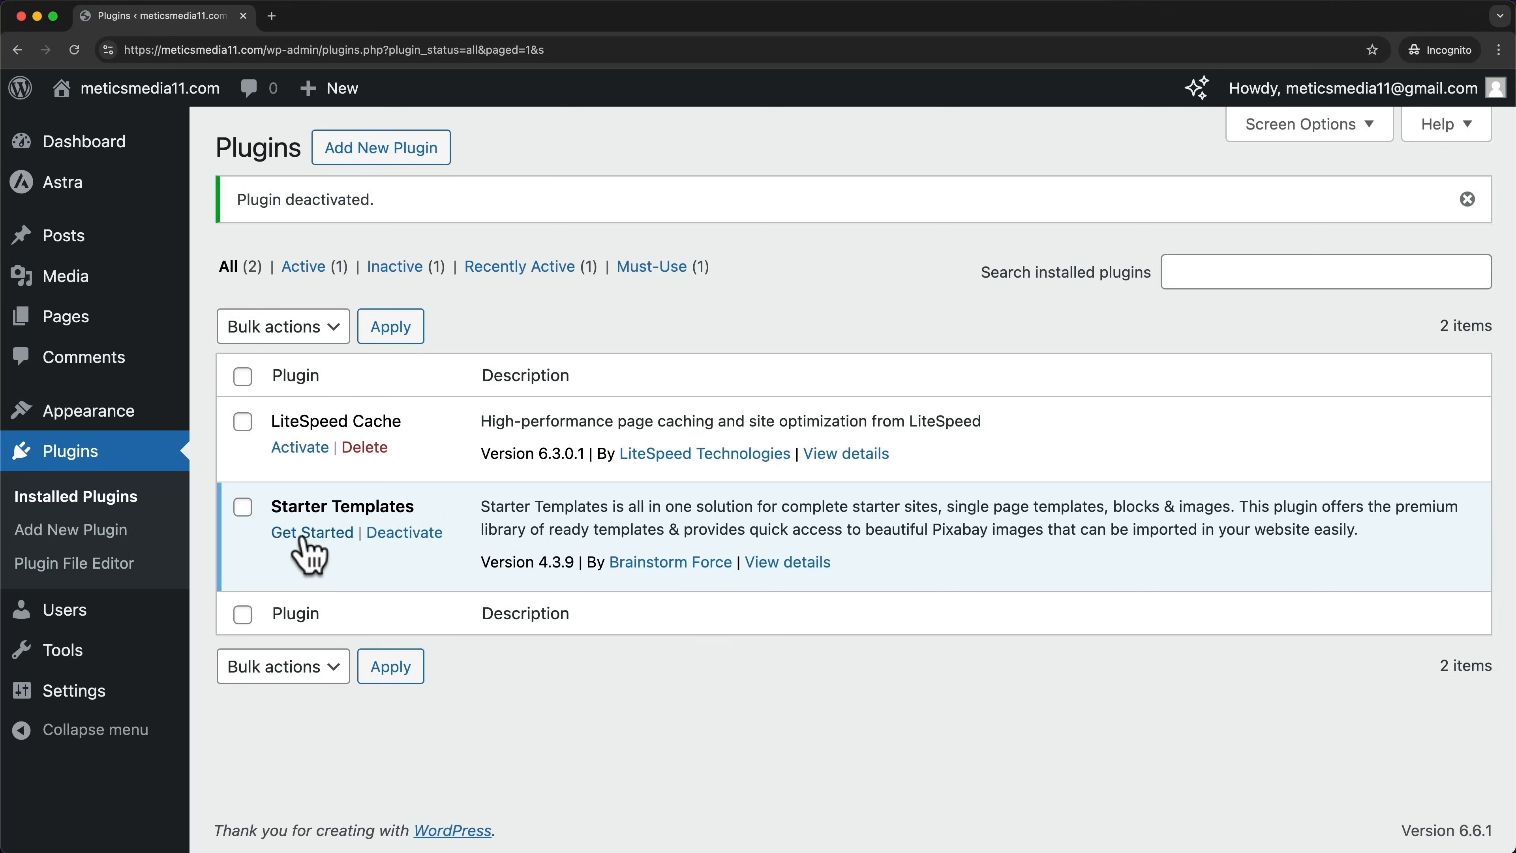
Launch the Starter Templates setup and open its page builder dropdown
{"action": "left_click", "coordinate": [335, 540]}
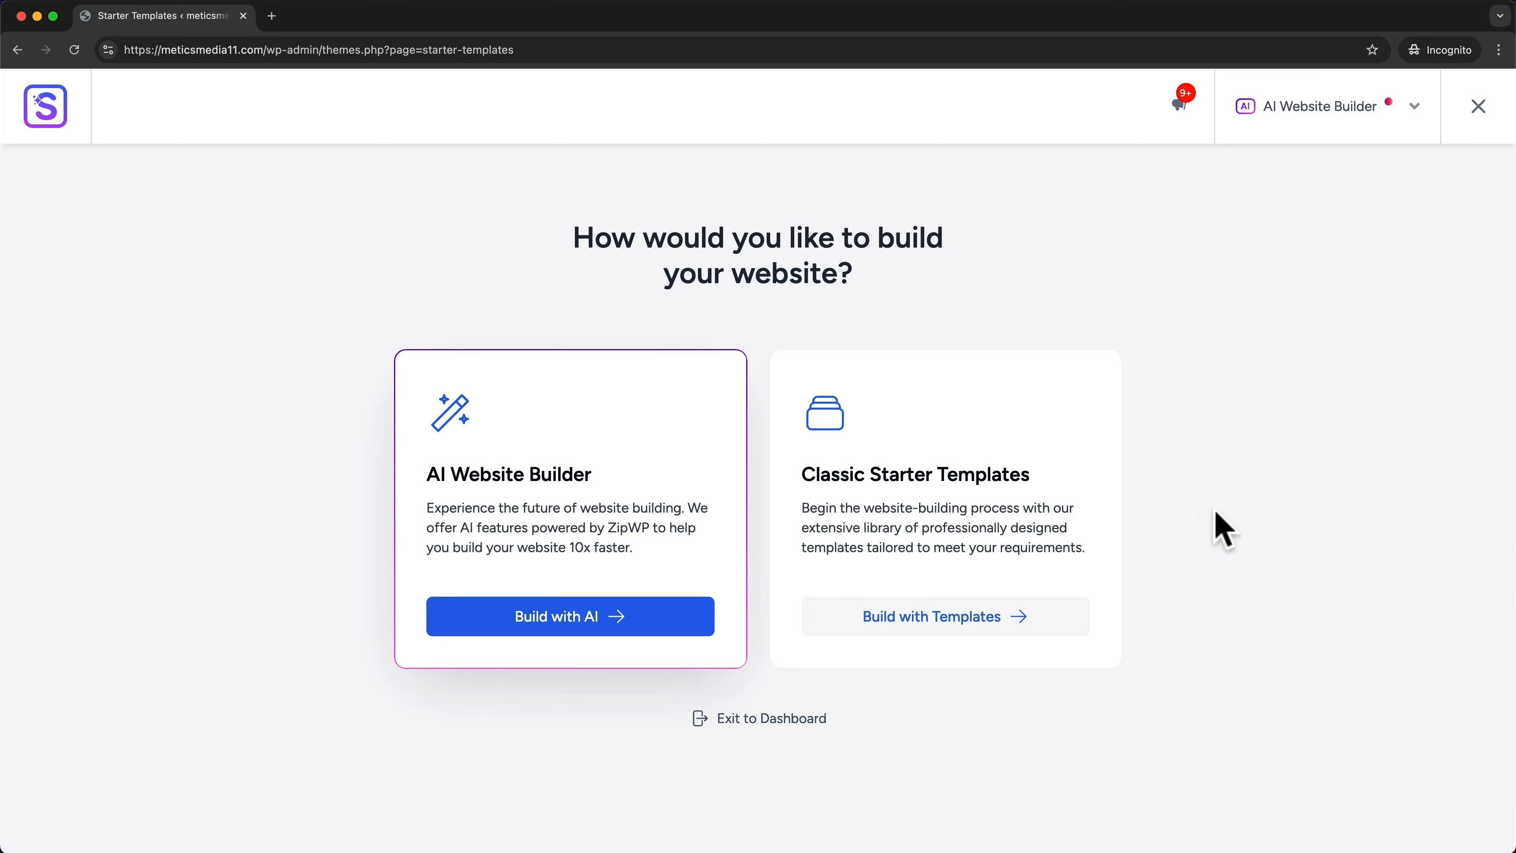
{"action": "left_click", "coordinate": [1414, 107]}
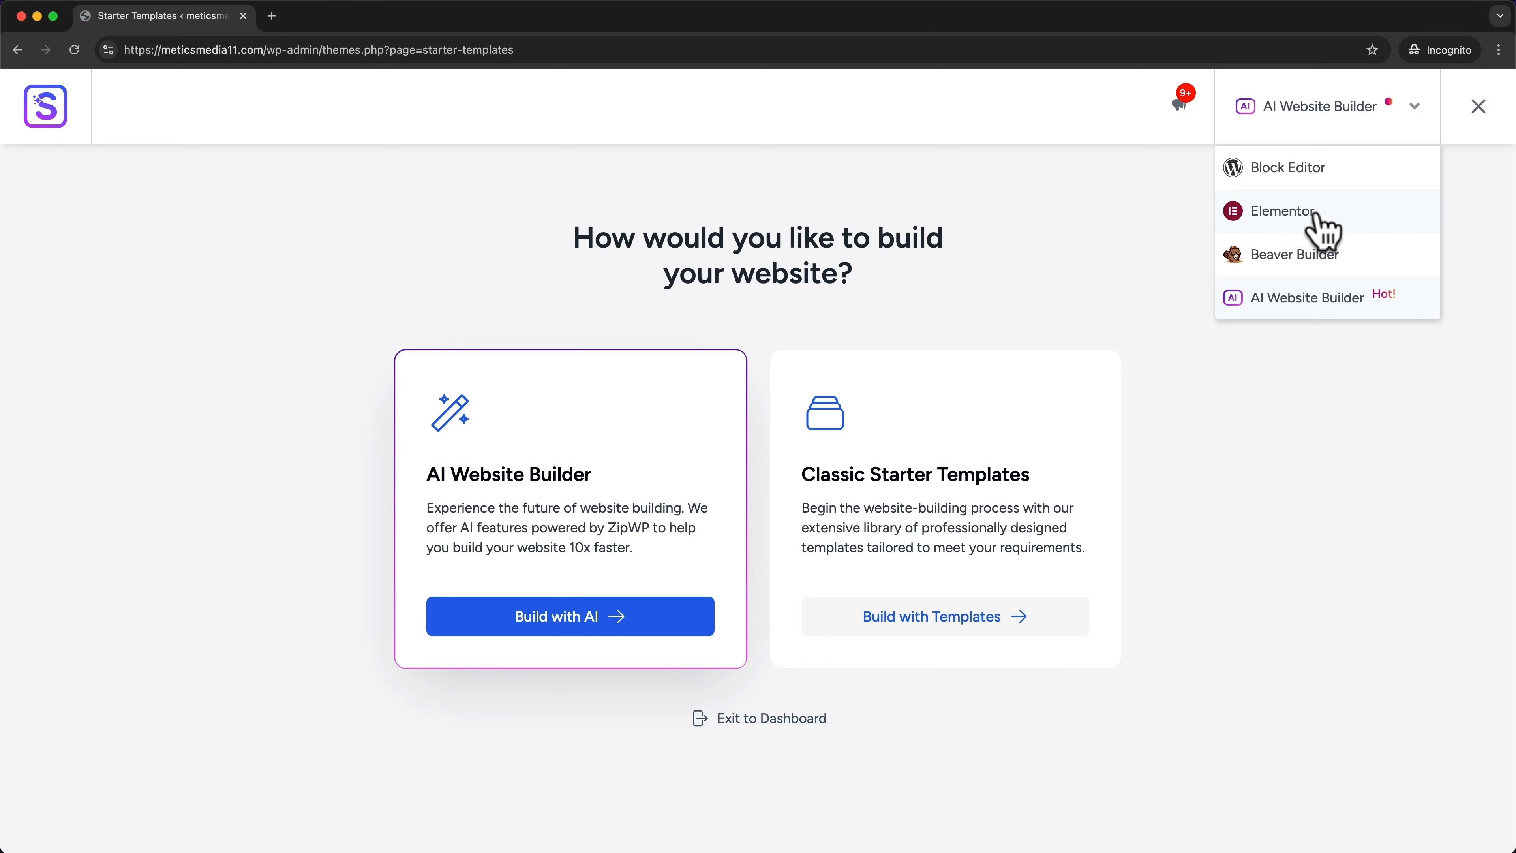
Switch the template library to Elementor and browse its designs and category filters
{"action": "left_click", "coordinate": [1283, 211]}
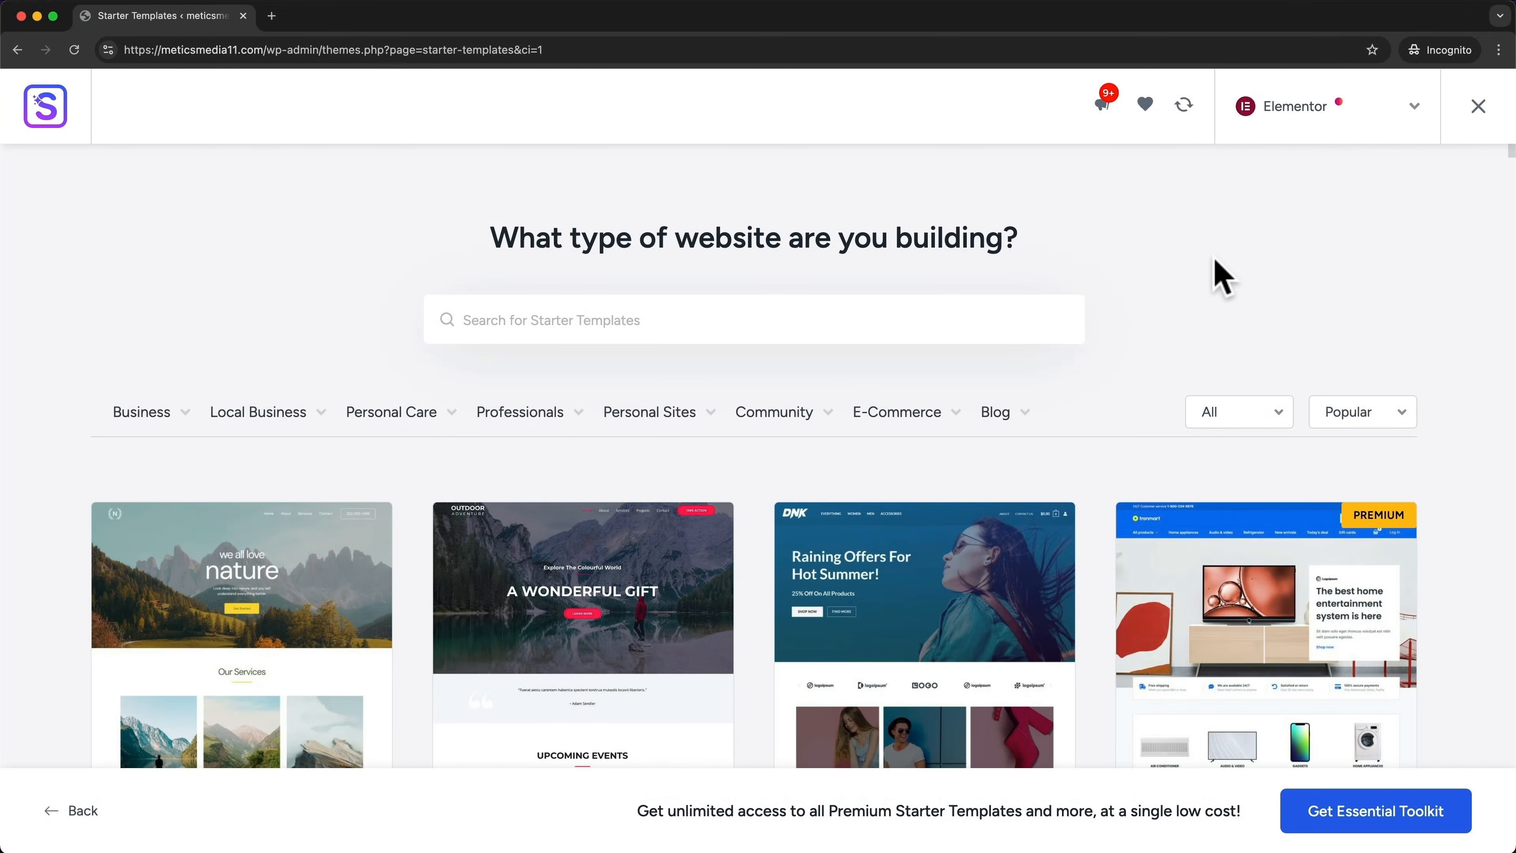
{"action": "scroll", "coordinate": [1126, 379], "scroll_direction": "down", "scroll_amount": 10}
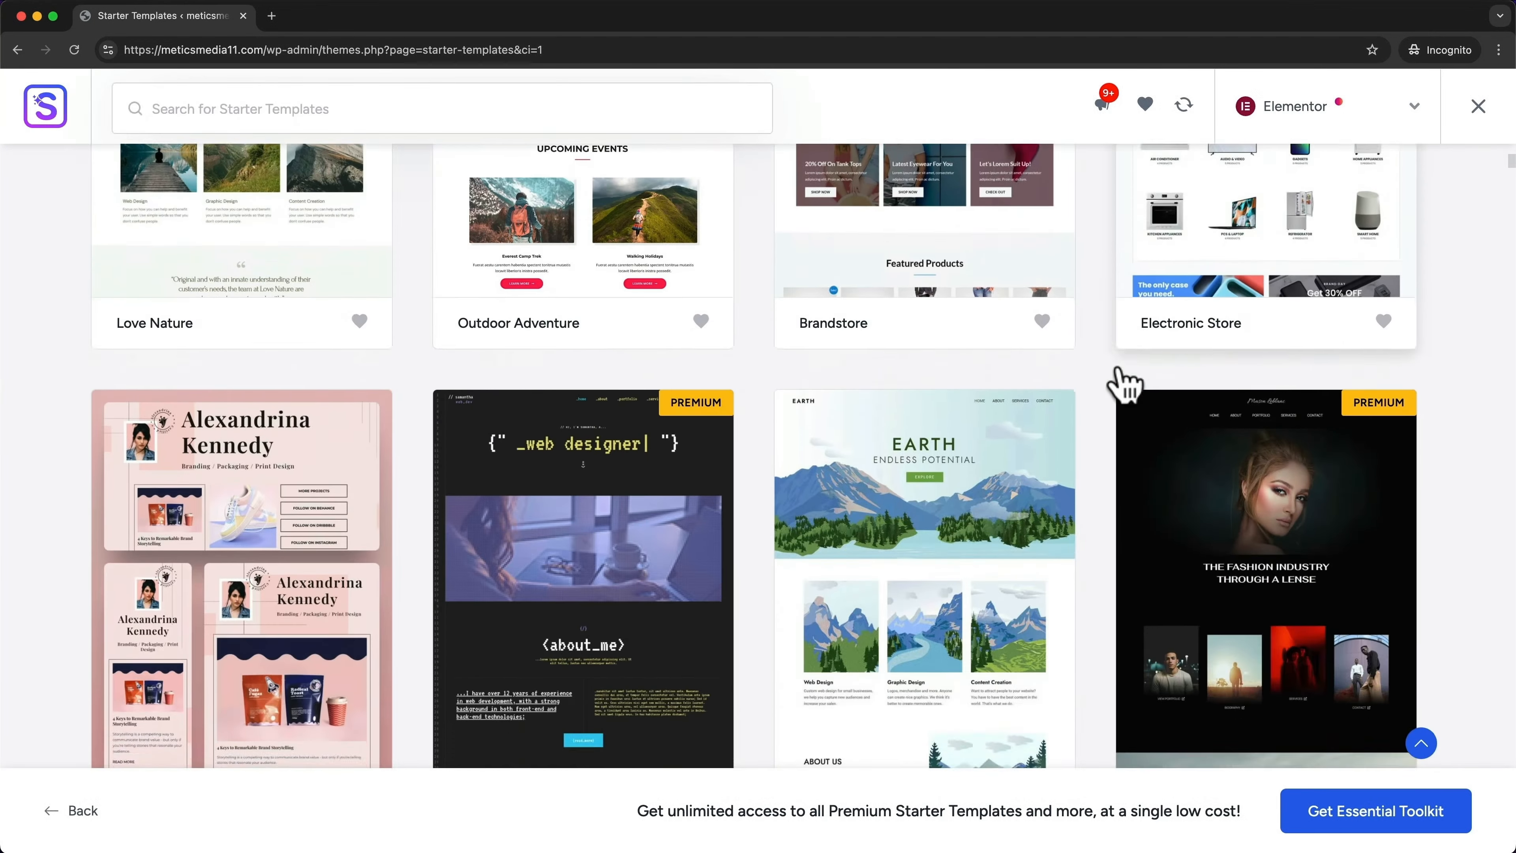
{"action": "scroll", "coordinate": [1126, 385], "scroll_direction": "down", "scroll_amount": 20}
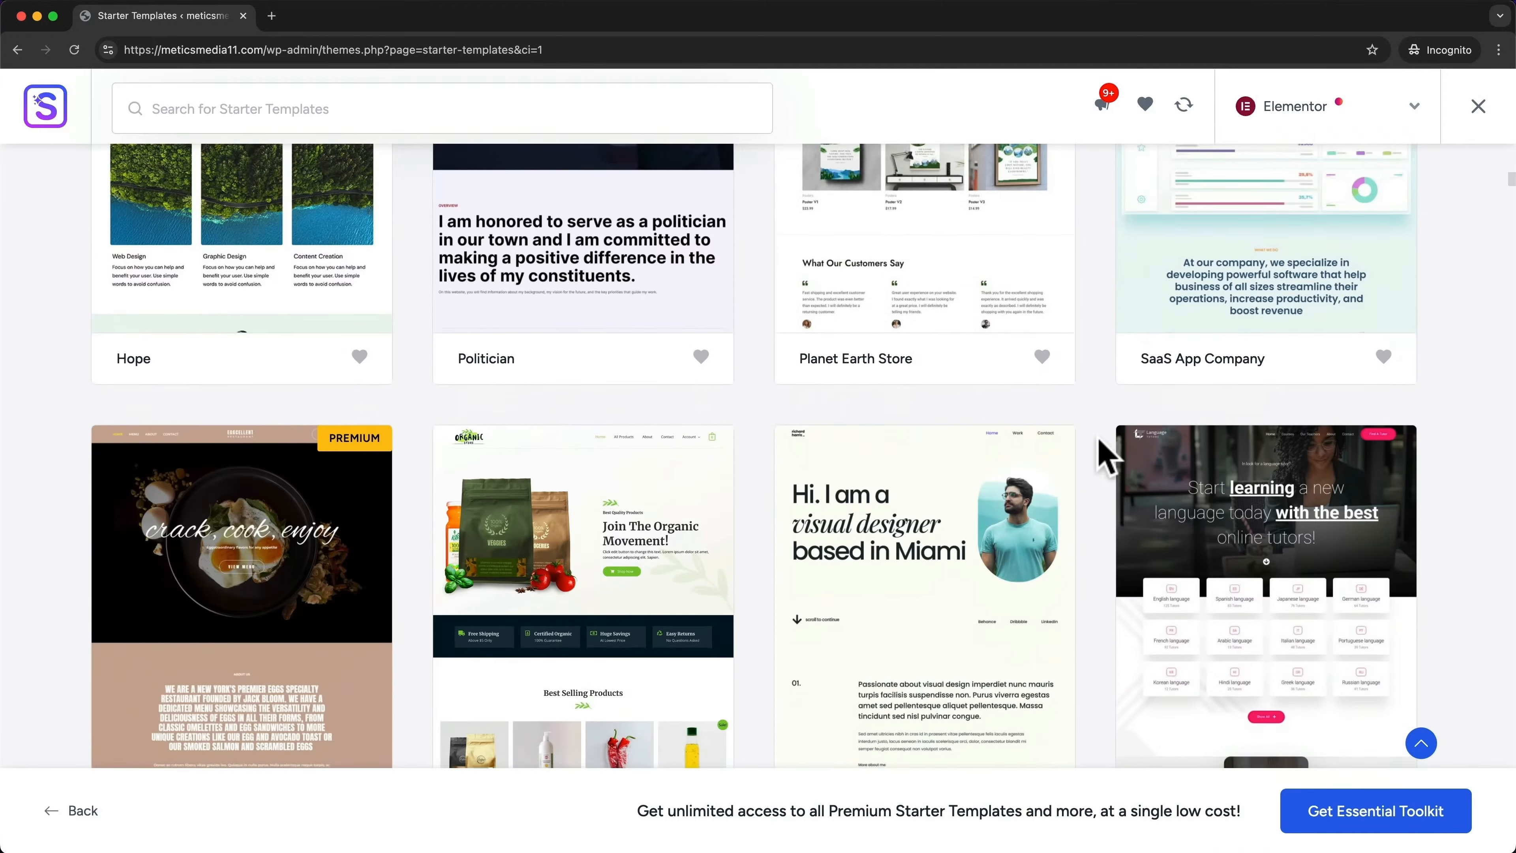
{"action": "scroll", "coordinate": [1106, 457], "scroll_direction": "down", "scroll_amount": 10}
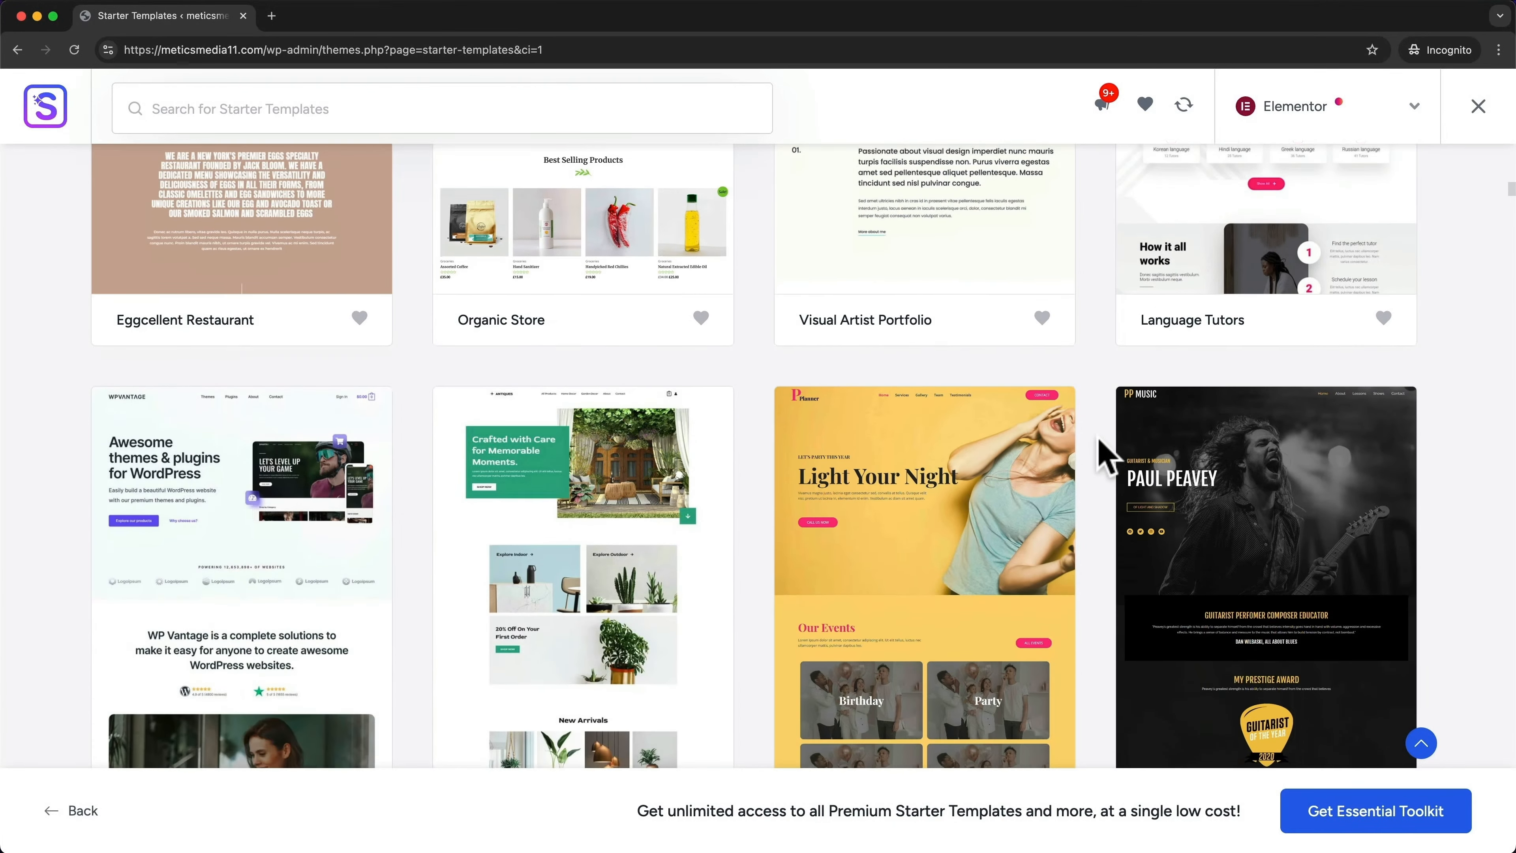
{"action": "scroll", "coordinate": [1105, 456], "scroll_direction": "down", "scroll_amount": 3}
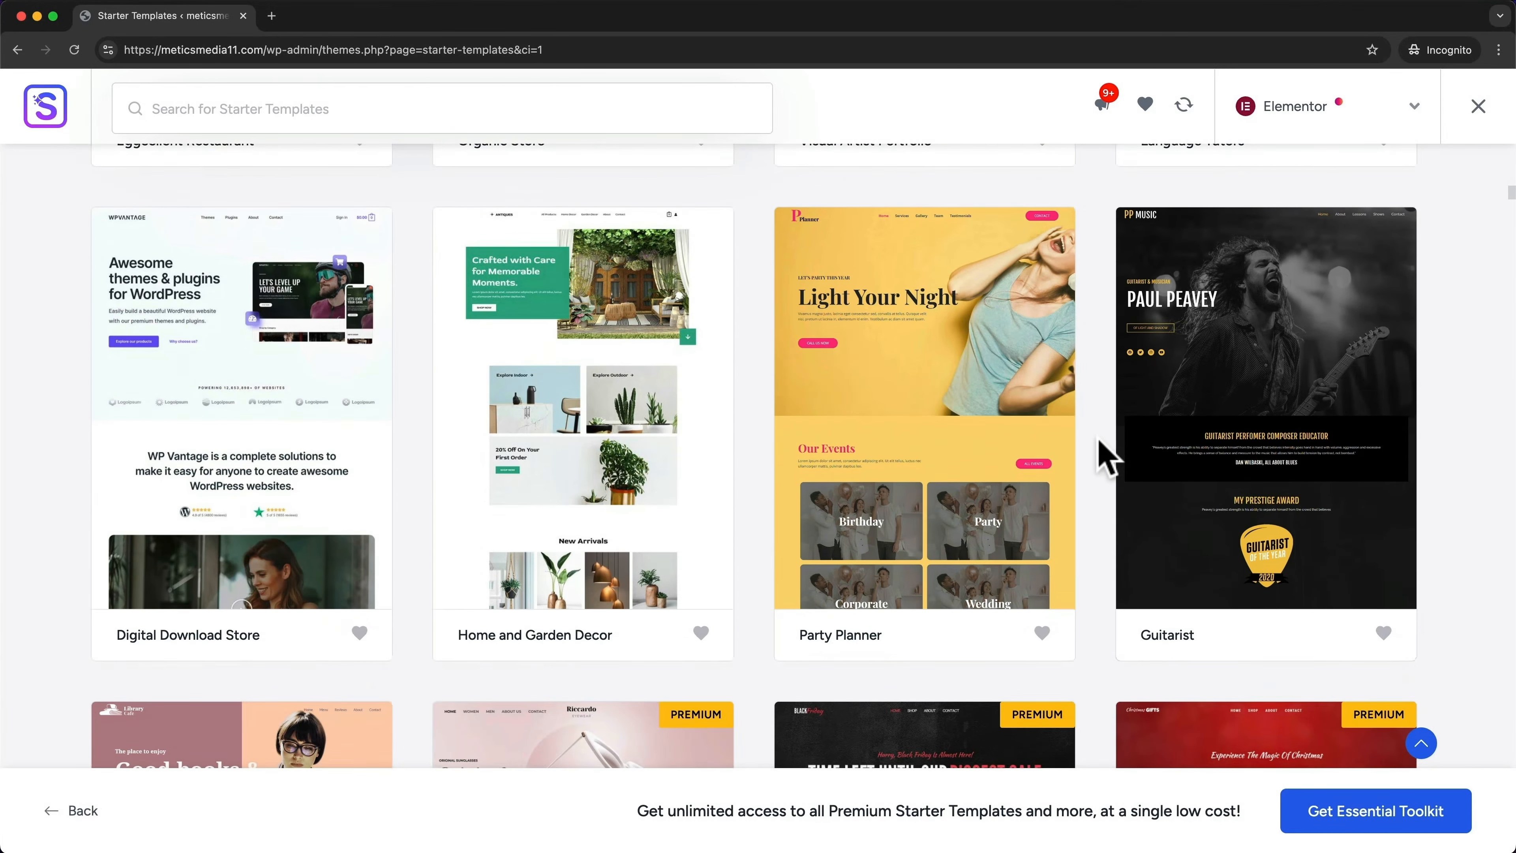
{"action": "scroll", "coordinate": [1105, 457], "scroll_direction": "down", "scroll_amount": 10}
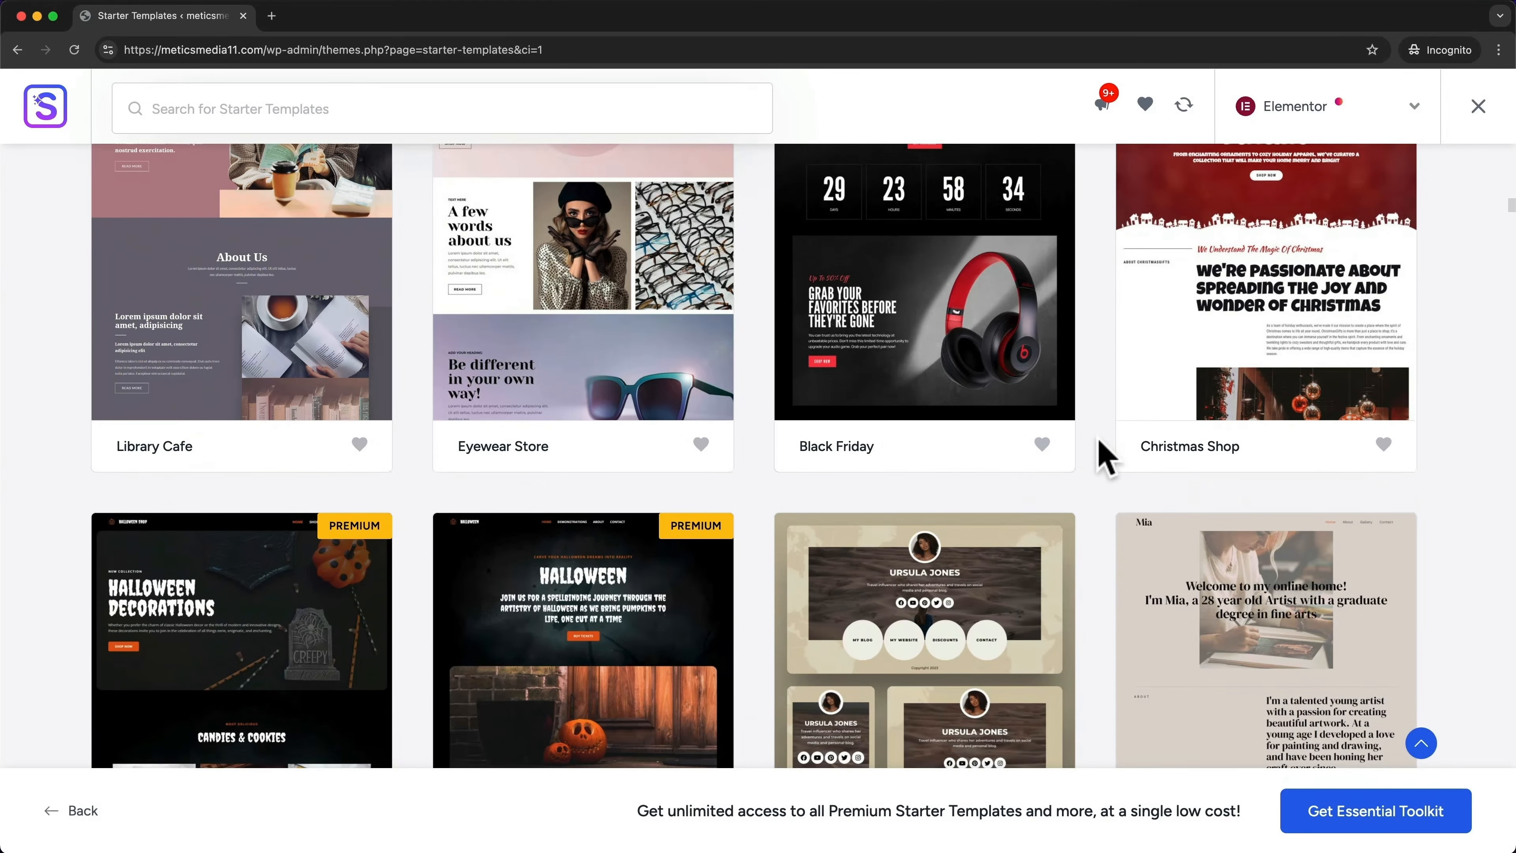
{"action": "scroll", "coordinate": [1105, 457], "scroll_direction": "down", "scroll_amount": 8}
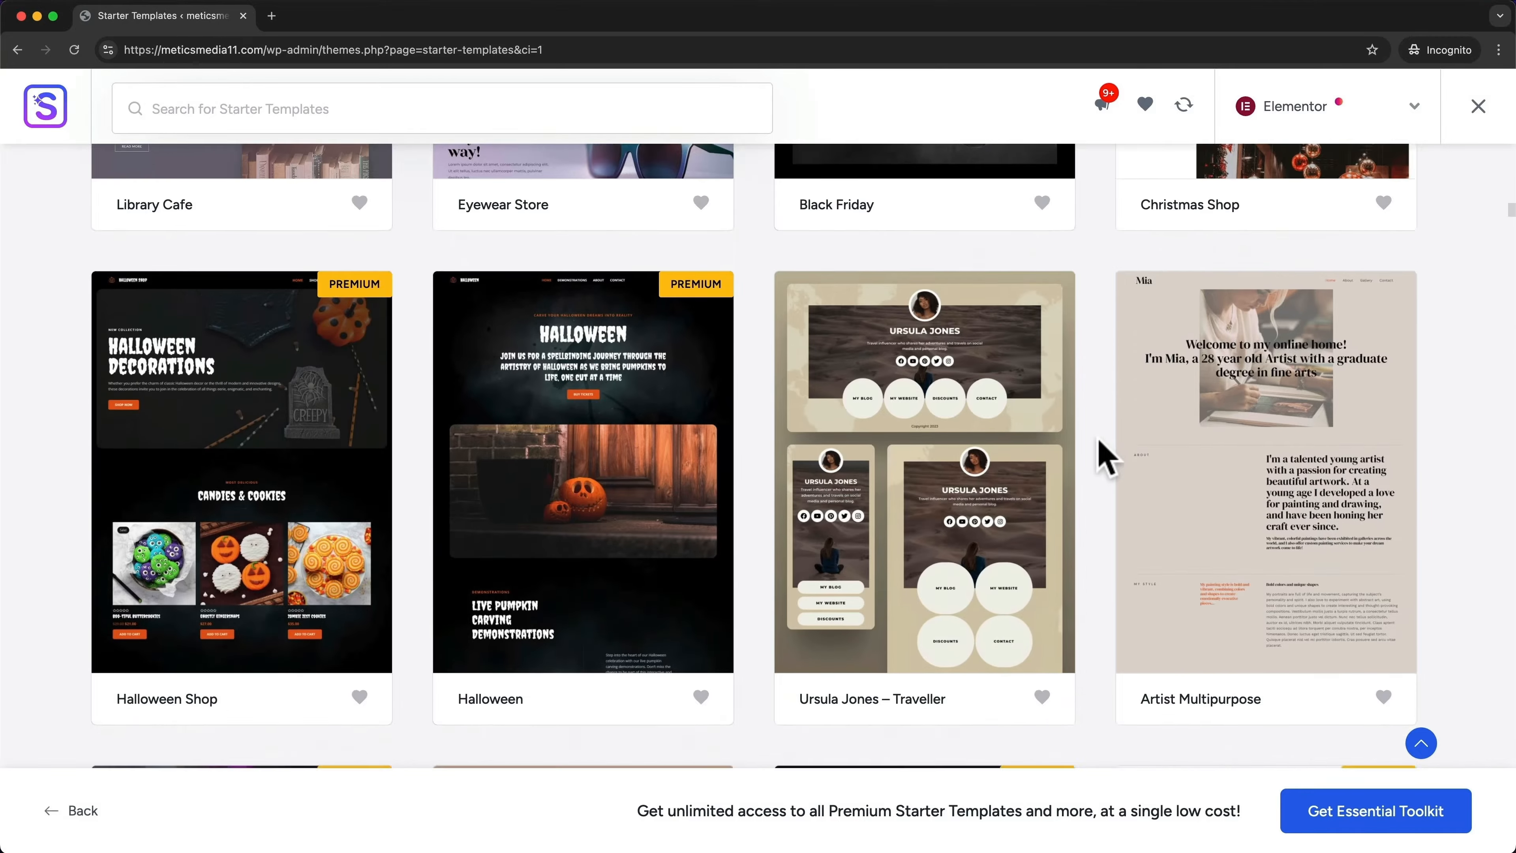
{"action": "scroll", "coordinate": [1105, 457], "scroll_direction": "up", "scroll_amount": 20}
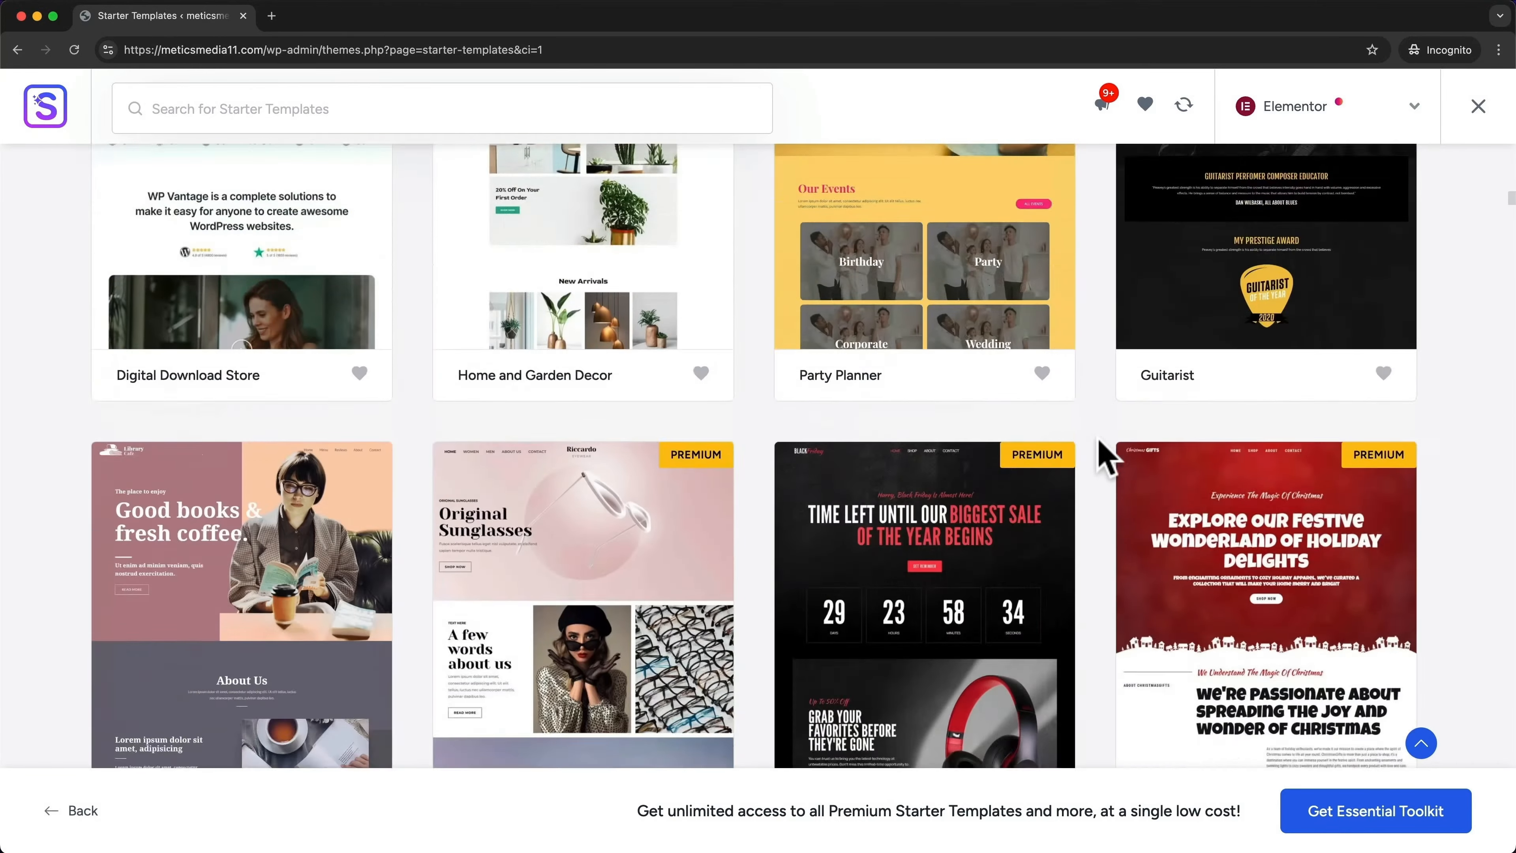
{"action": "scroll", "coordinate": [1101, 456], "scroll_direction": "up", "scroll_amount": 15}
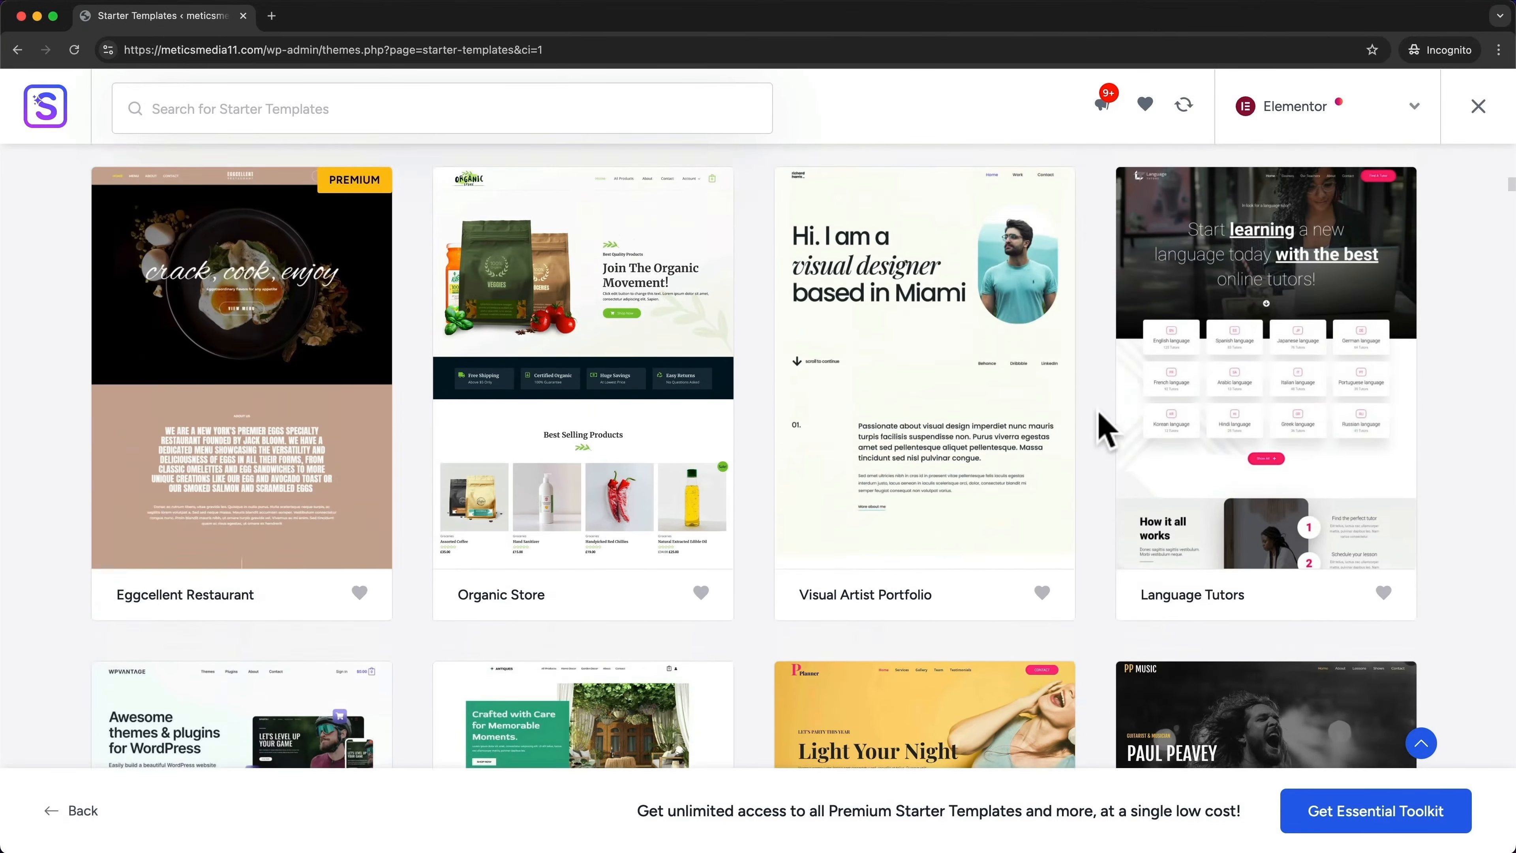
{"action": "scroll", "coordinate": [1100, 418], "scroll_direction": "up", "scroll_amount": 15}
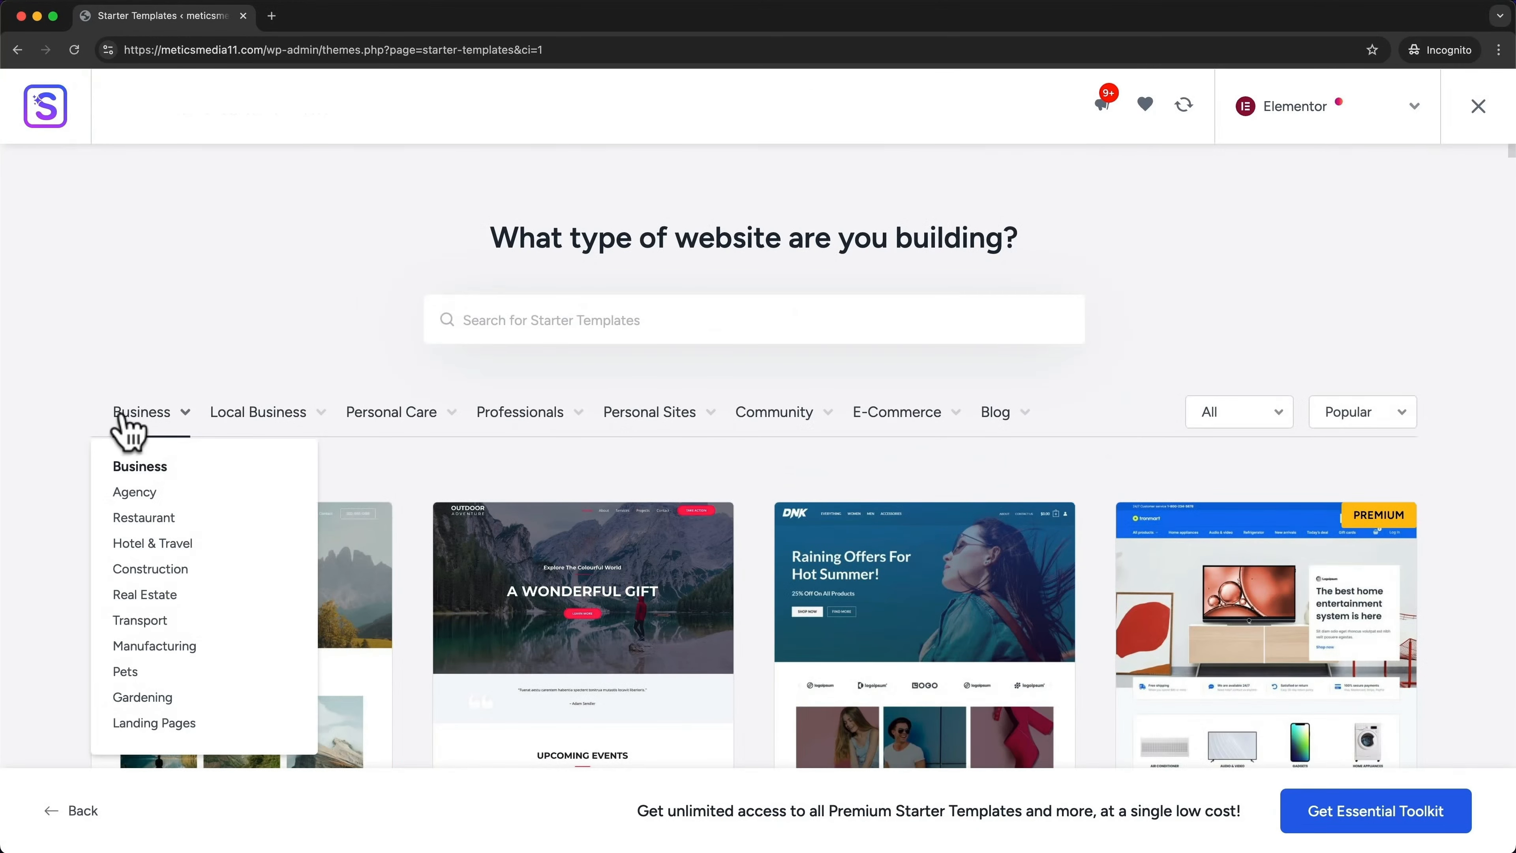
{"action": "mouse_move", "coordinate": [251, 418]}
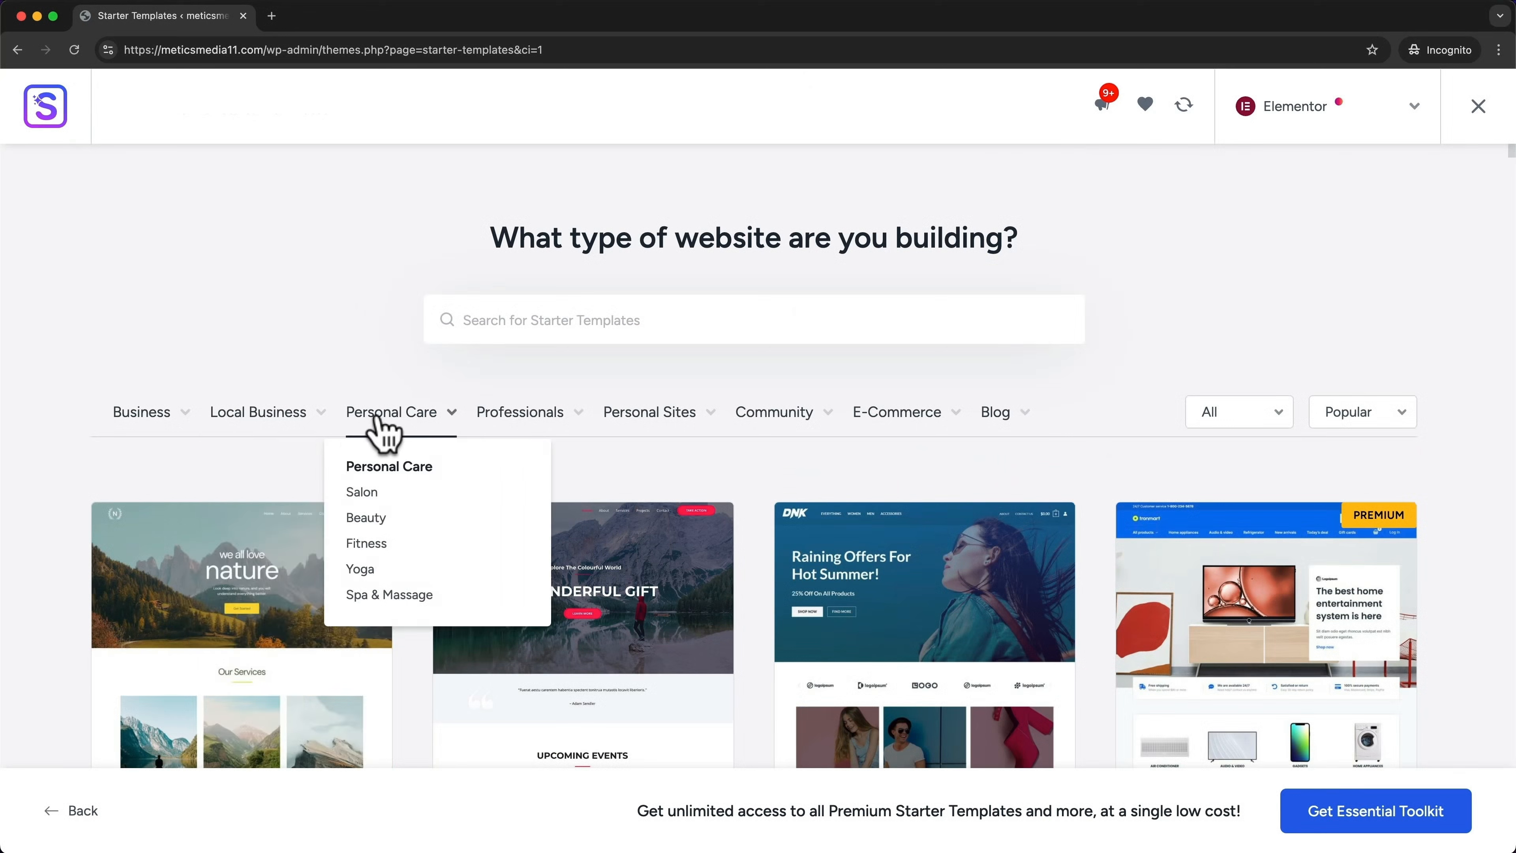
{"action": "mouse_move", "coordinate": [492, 425]}
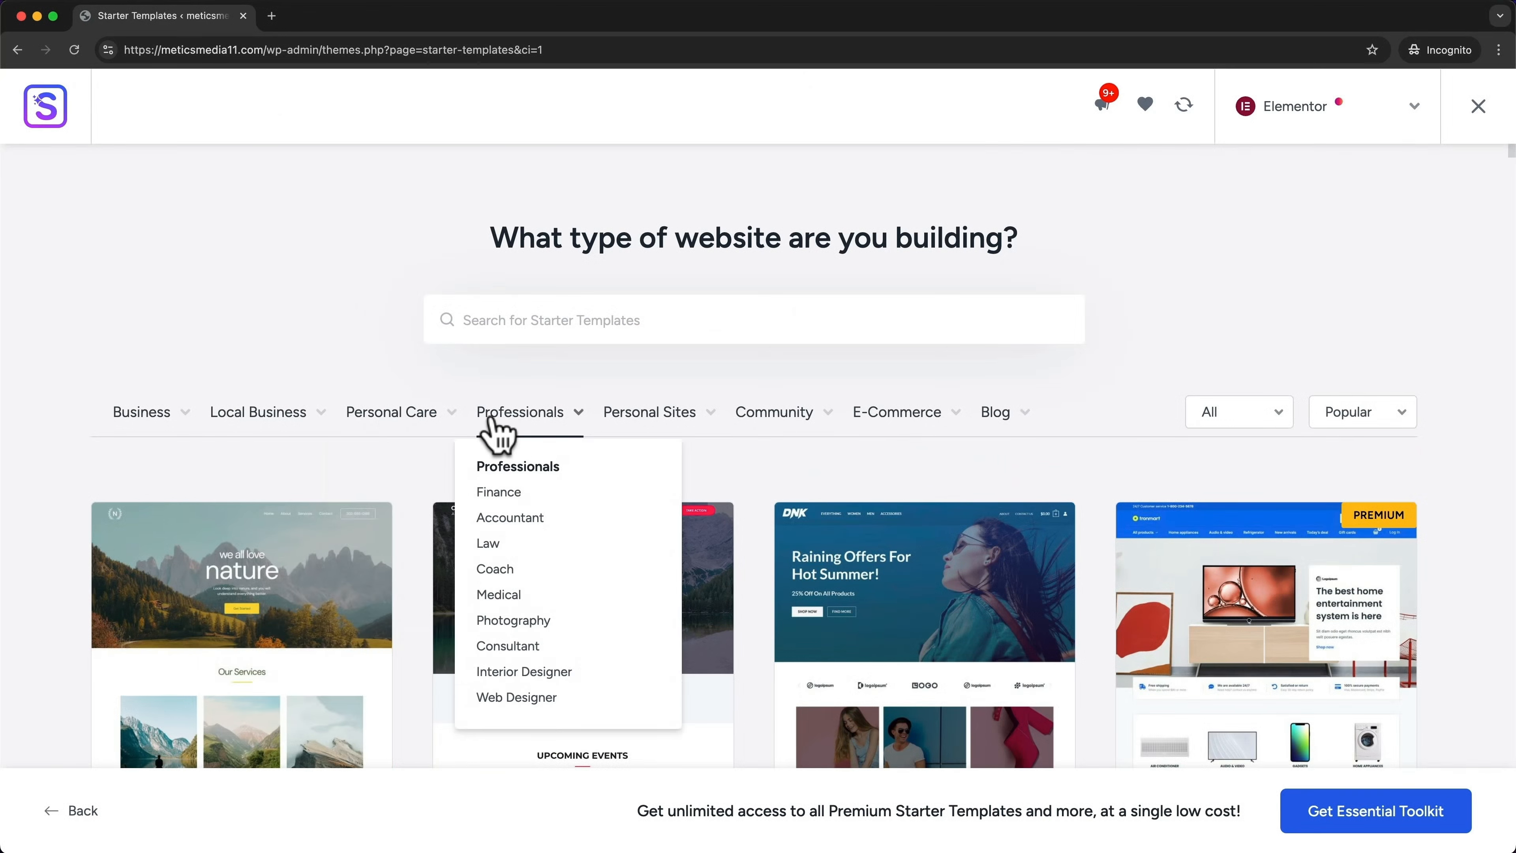
{"action": "mouse_move", "coordinate": [152, 428]}
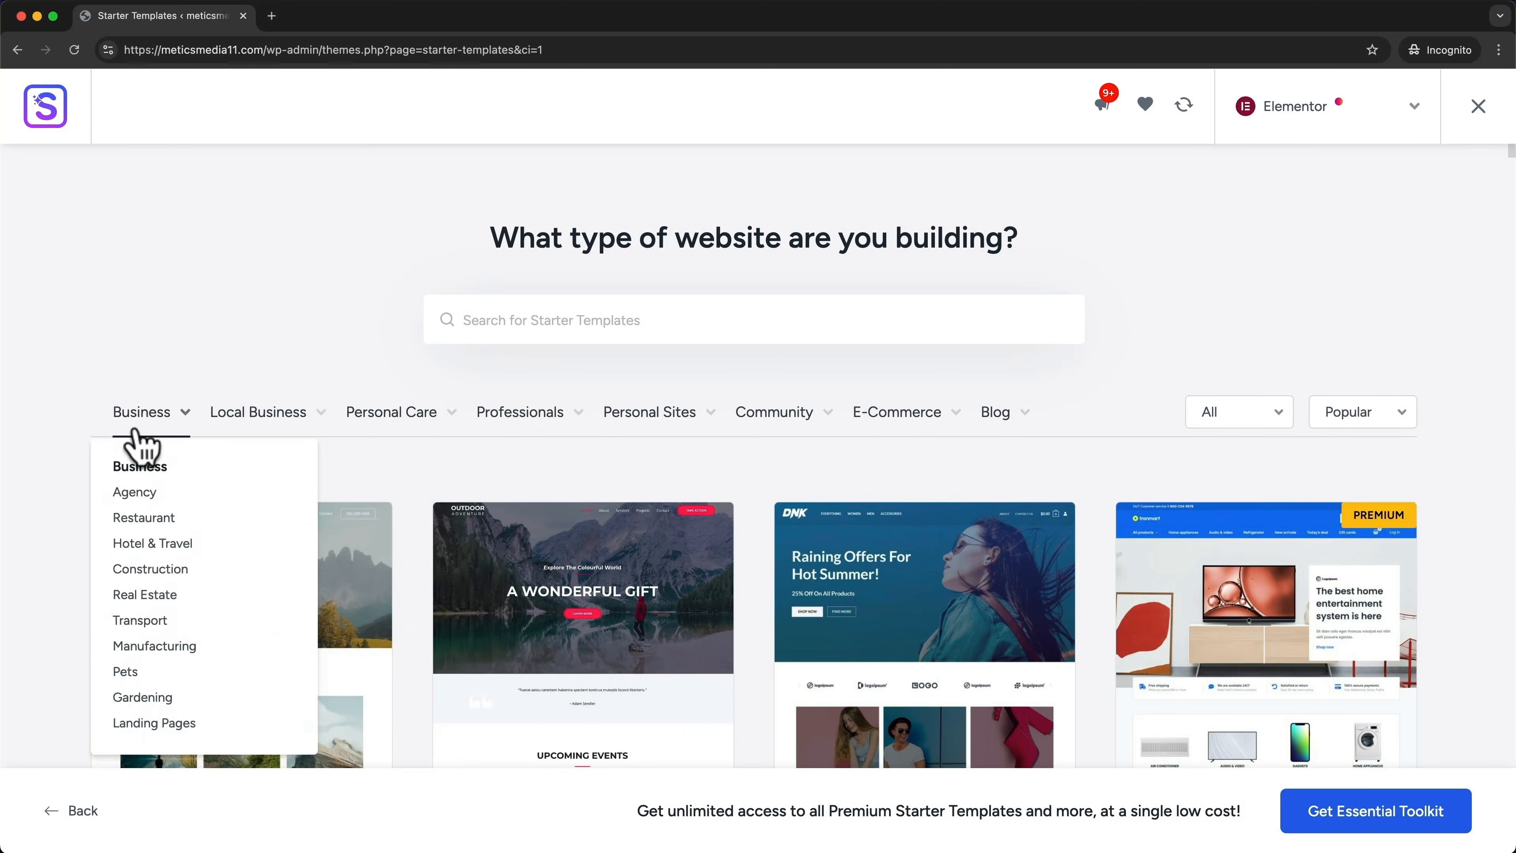
{"action": "left_click", "coordinate": [132, 519]}
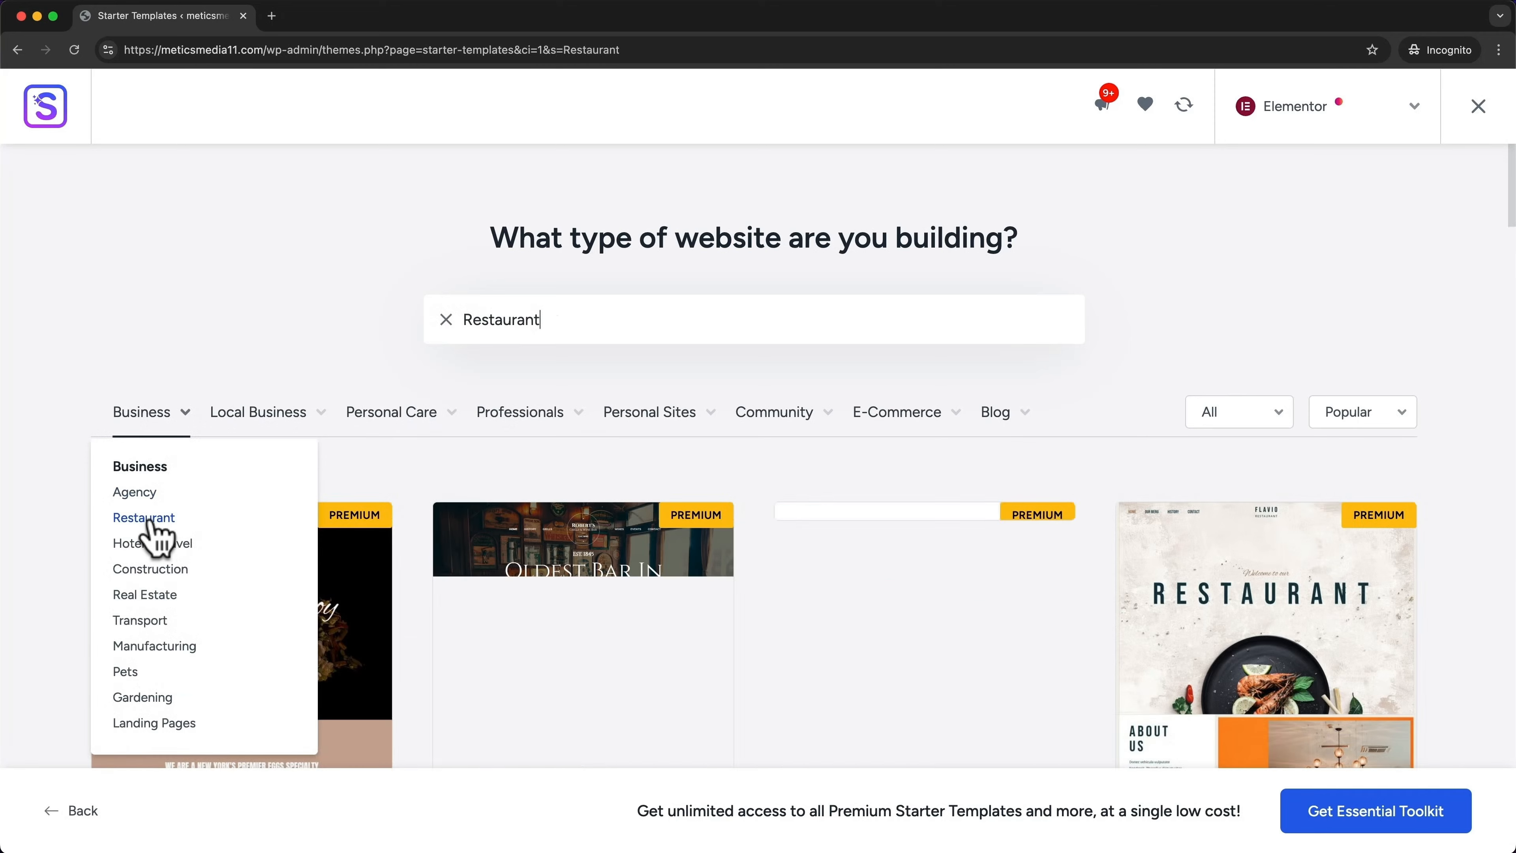
{"action": "left_click_drag", "start_coordinate": [456, 321], "coordinate": [609, 323]}
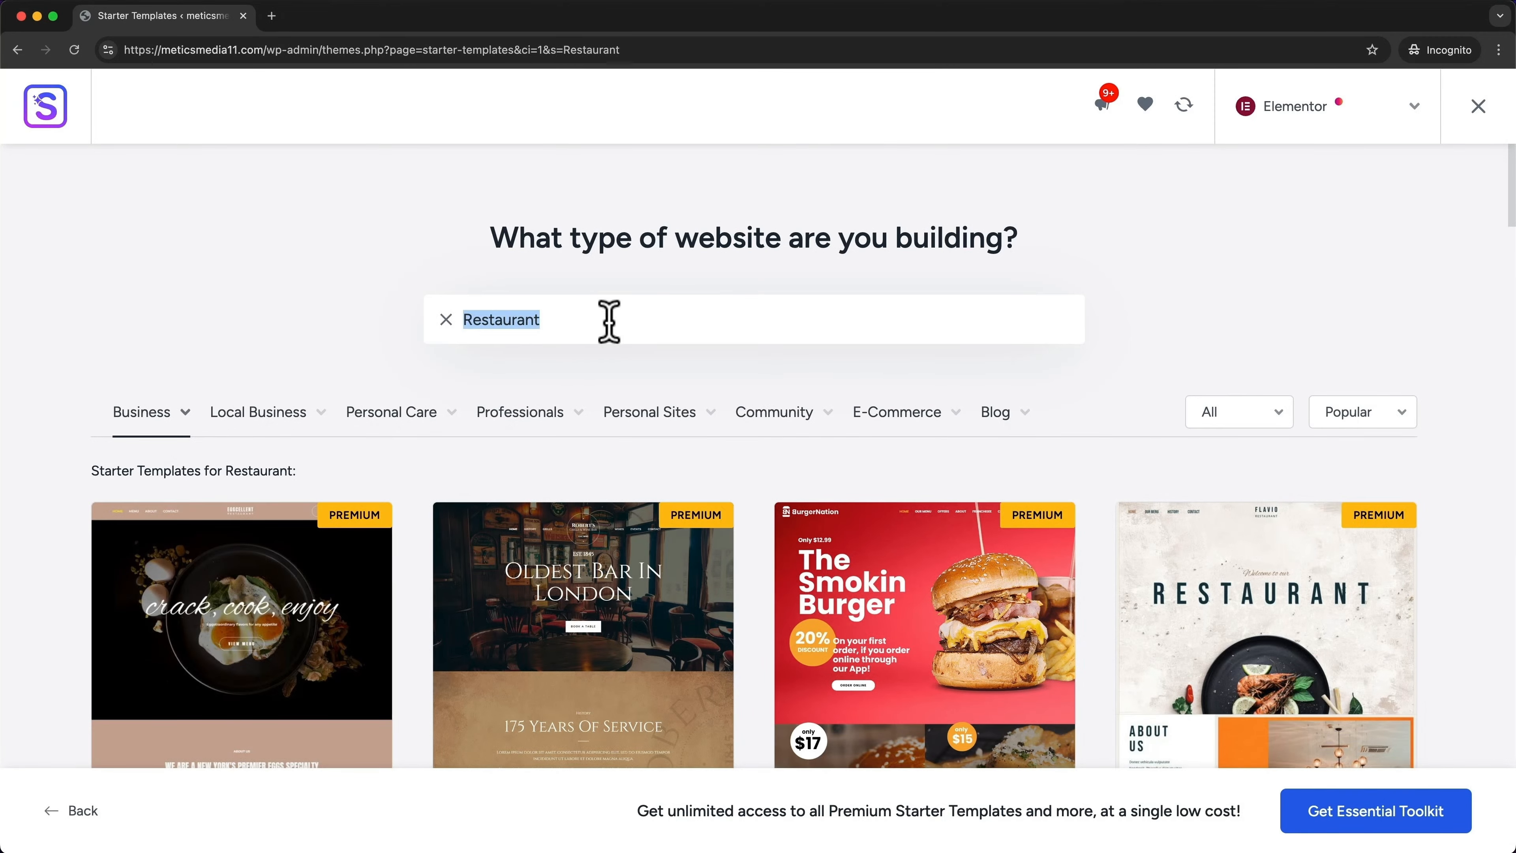
{"action": "left_click", "coordinate": [307, 293]}
{"action": "scroll", "coordinate": [465, 406], "scroll_direction": "down", "scroll_amount": 6}
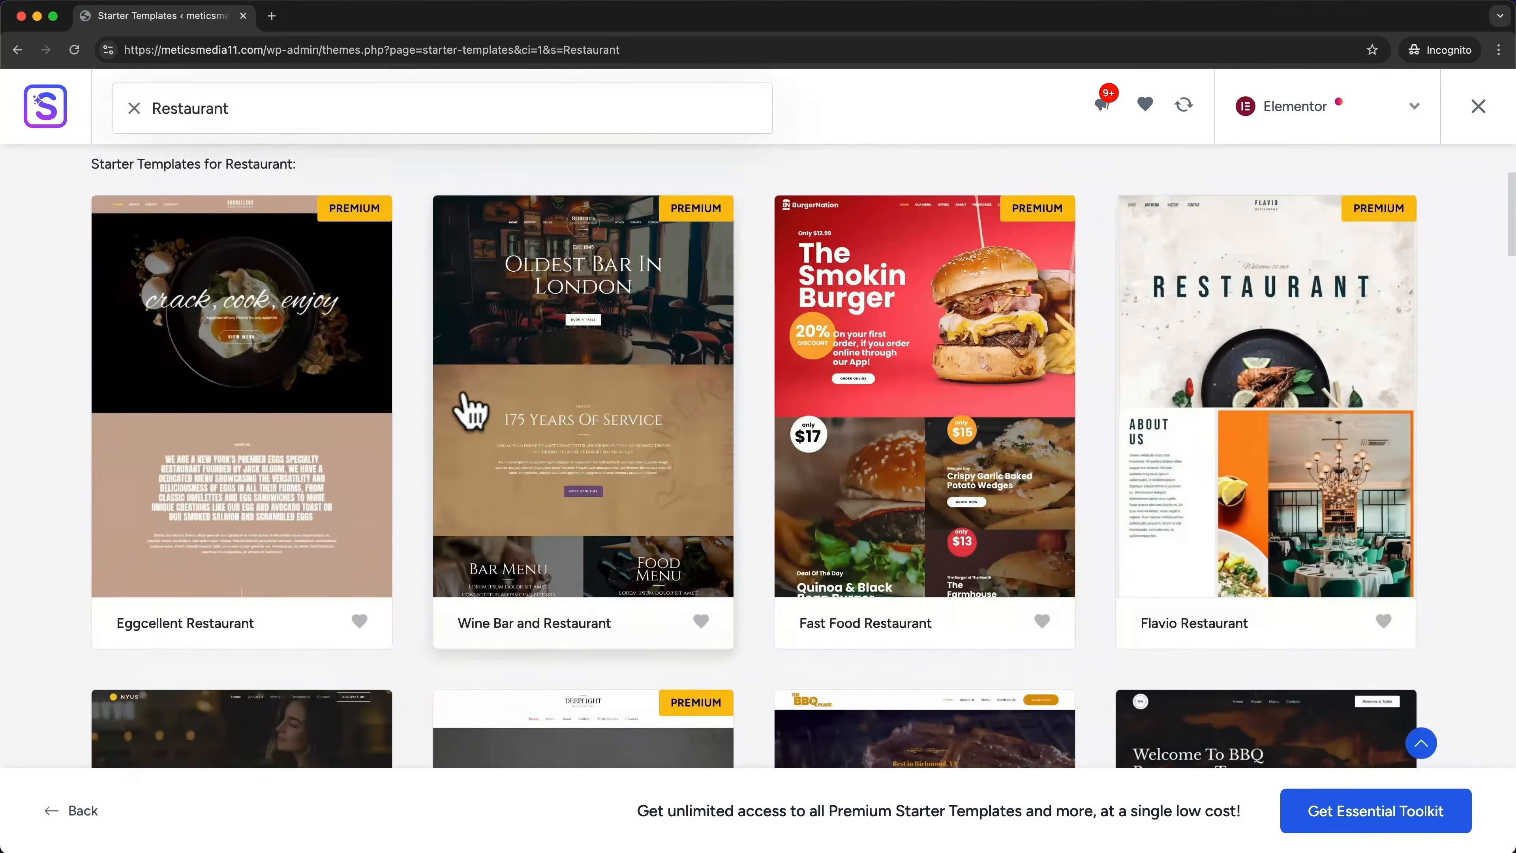
{"action": "scroll", "coordinate": [469, 411], "scroll_direction": "down", "scroll_amount": 3}
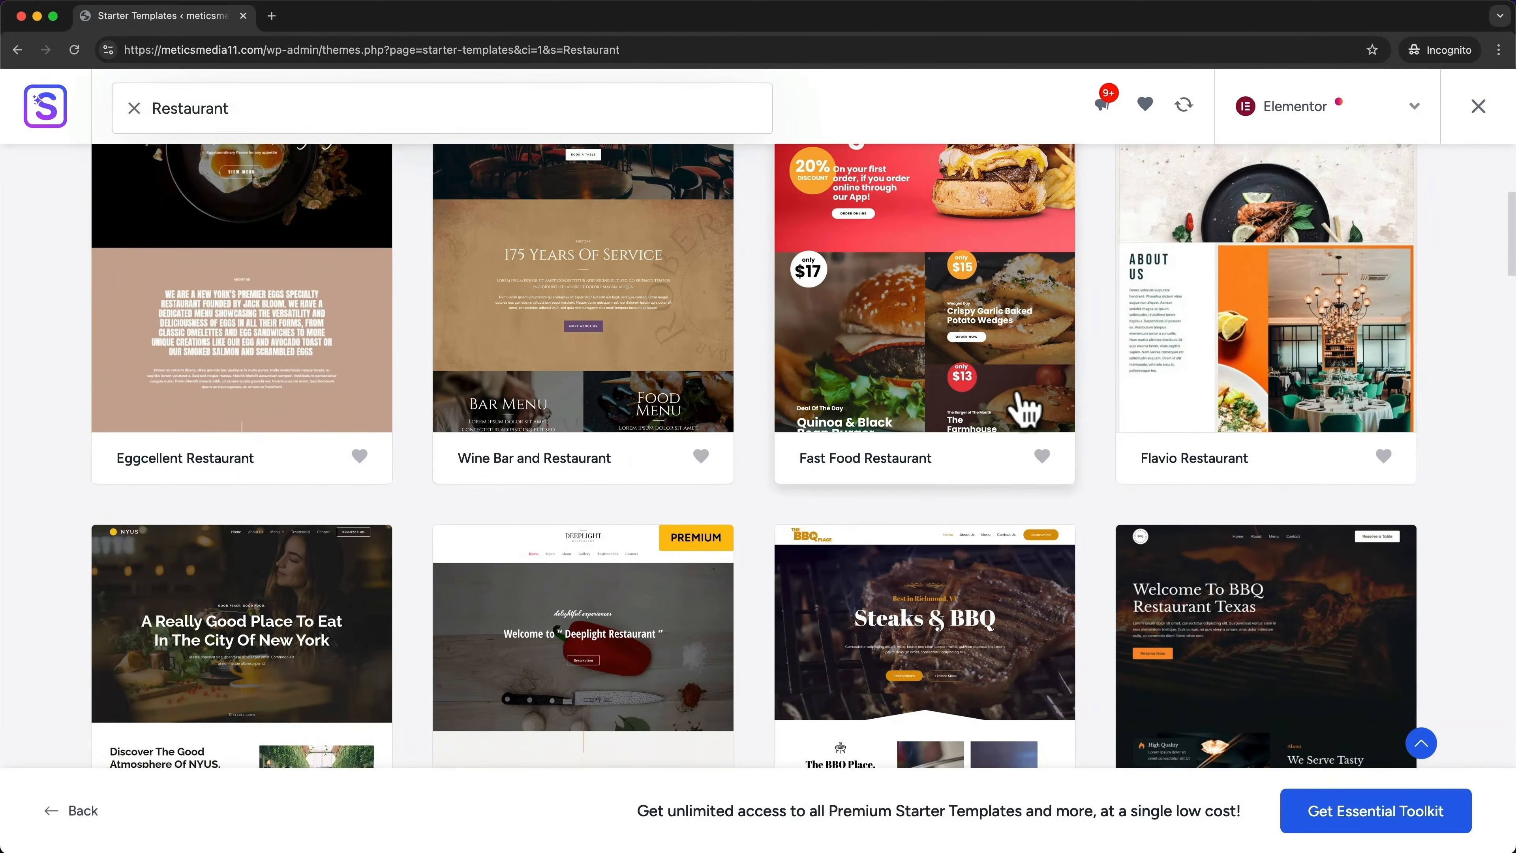
{"action": "scroll", "coordinate": [1022, 406], "scroll_direction": "down", "scroll_amount": 2}
{"action": "scroll", "coordinate": [1035, 358], "scroll_direction": "down", "scroll_amount": 5}
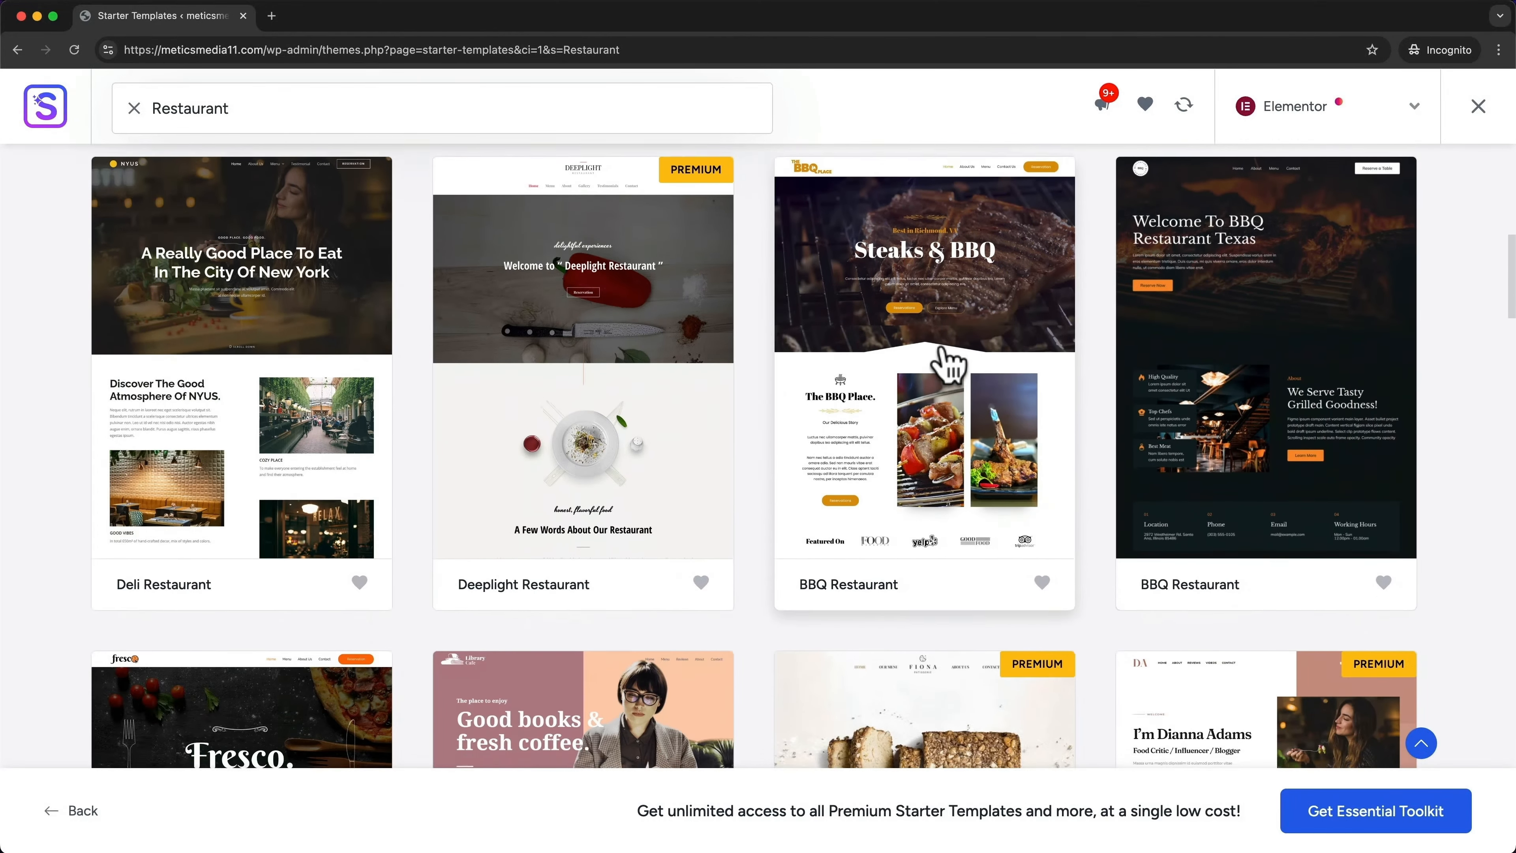
{"action": "scroll", "coordinate": [949, 365], "scroll_direction": "up", "scroll_amount": 7}
{"action": "scroll", "coordinate": [946, 363], "scroll_direction": "up", "scroll_amount": 5}
{"action": "scroll", "coordinate": [799, 423], "scroll_direction": "down", "scroll_amount": 3}
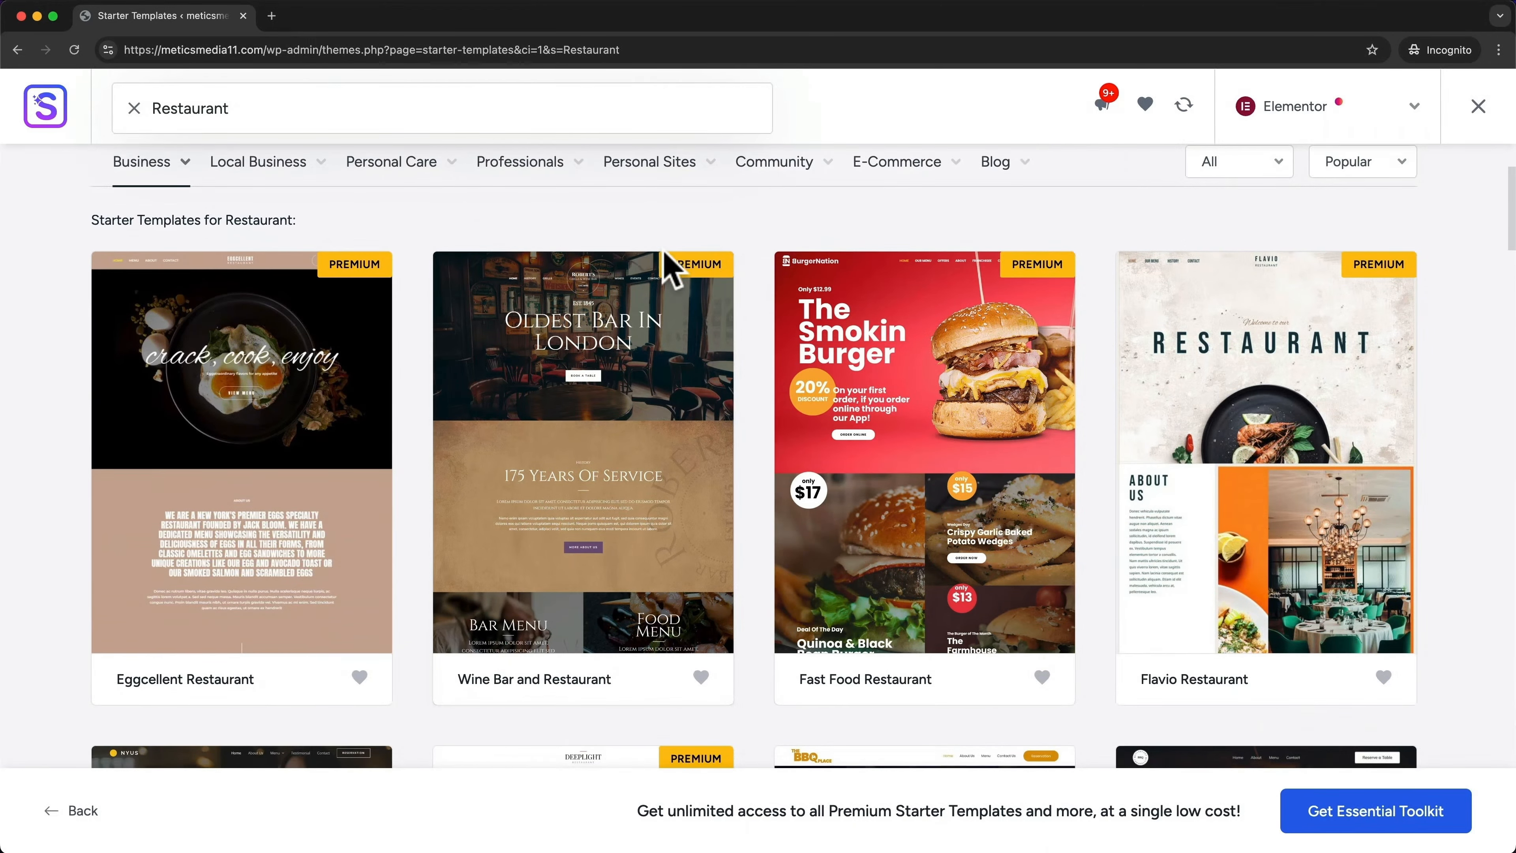
{"action": "scroll", "coordinate": [719, 290], "scroll_direction": "down", "scroll_amount": 9}
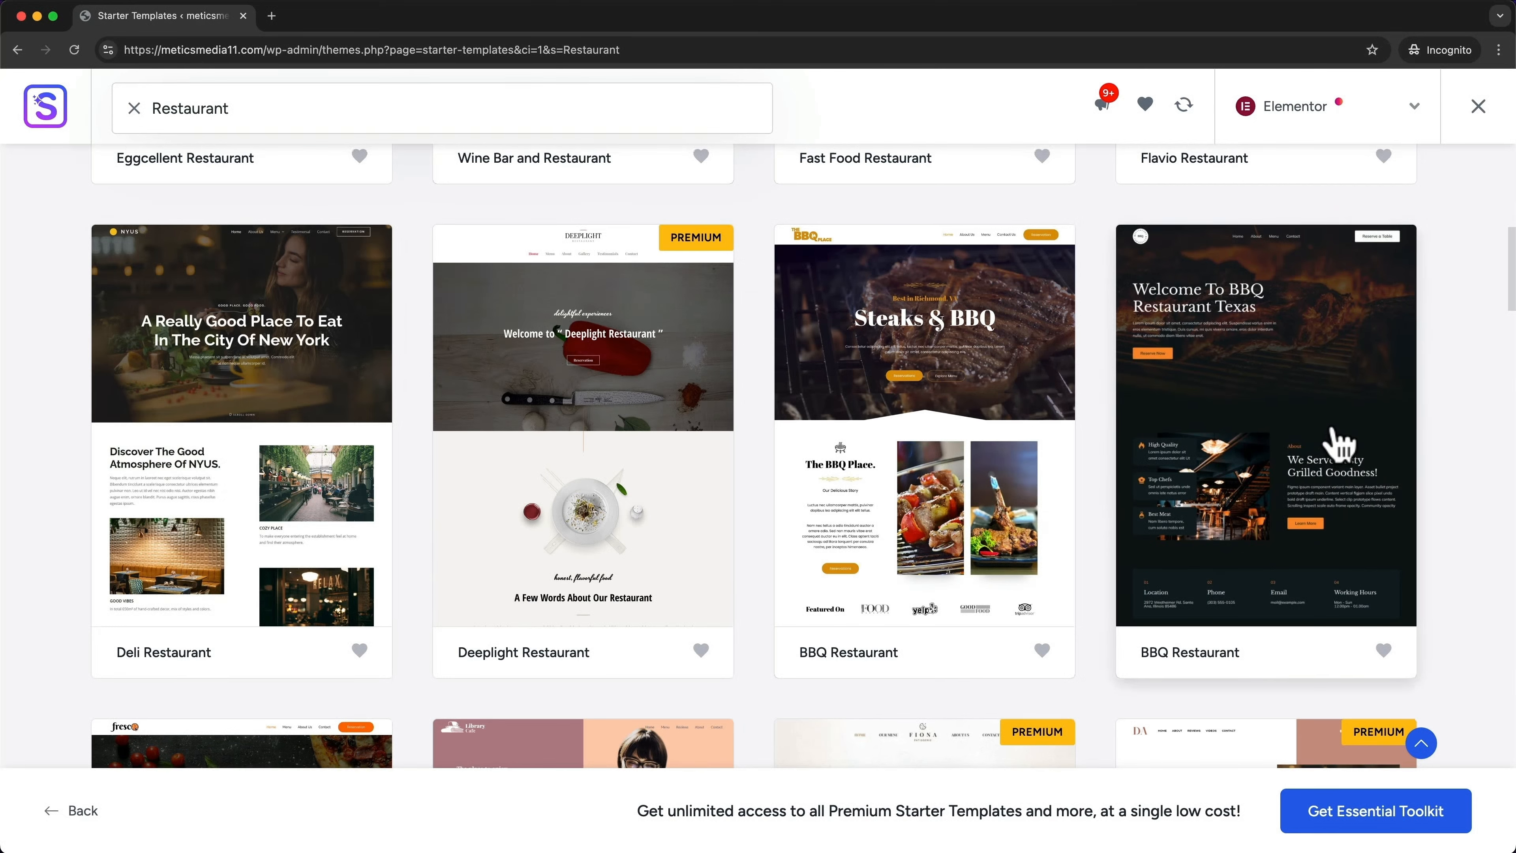
{"action": "scroll", "coordinate": [1337, 440], "scroll_direction": "down", "scroll_amount": 8}
{"action": "scroll", "coordinate": [712, 385], "scroll_direction": "down", "scroll_amount": 7}
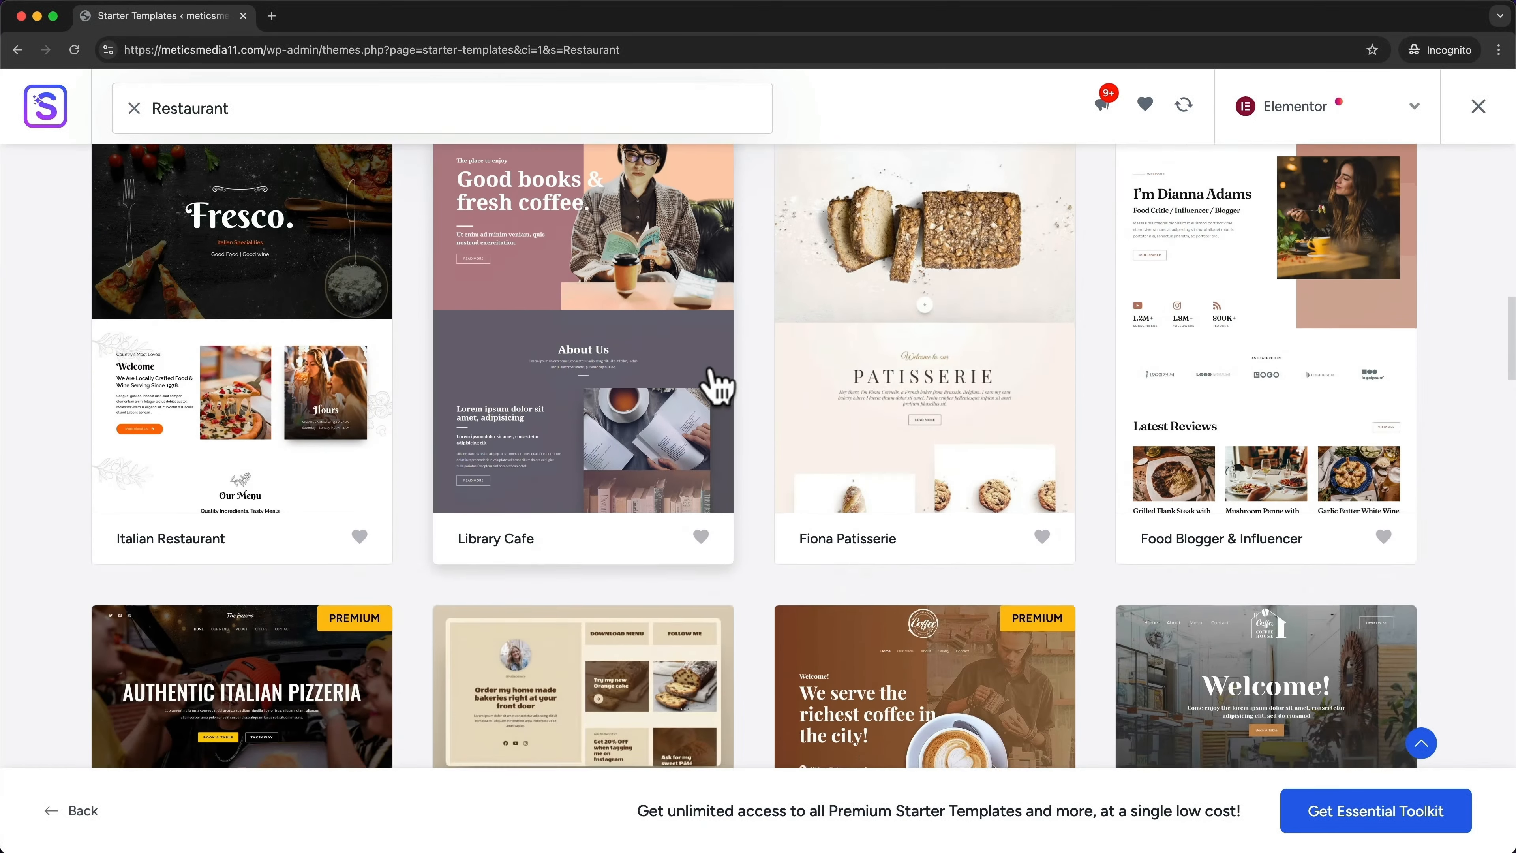
{"action": "scroll", "coordinate": [717, 371], "scroll_direction": "up", "scroll_amount": 7}
{"action": "scroll", "coordinate": [728, 418], "scroll_direction": "up", "scroll_amount": 1}
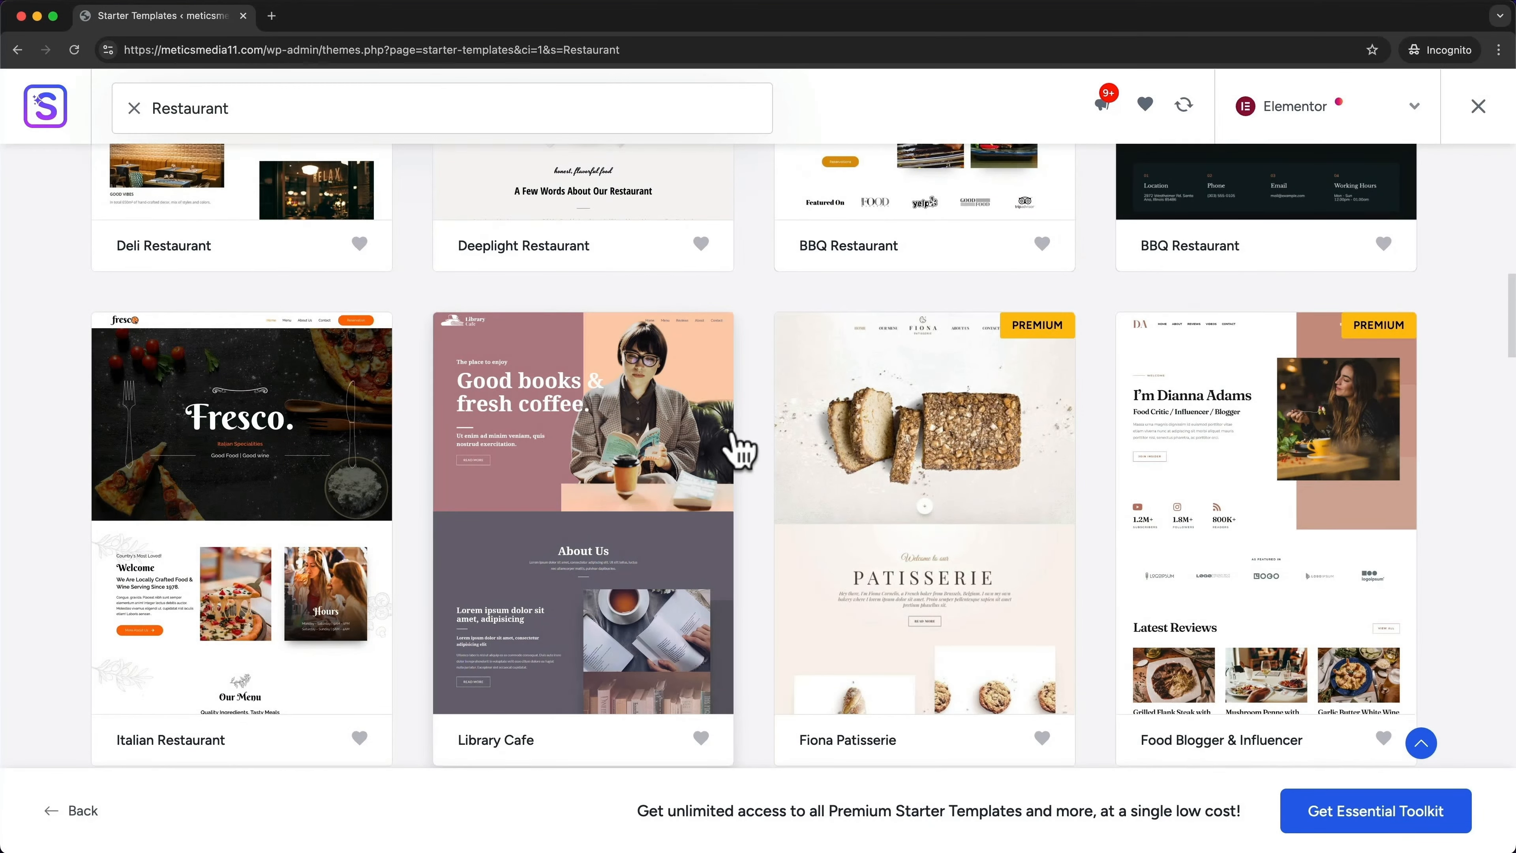
{"action": "scroll", "coordinate": [740, 448], "scroll_direction": "up", "scroll_amount": 10}
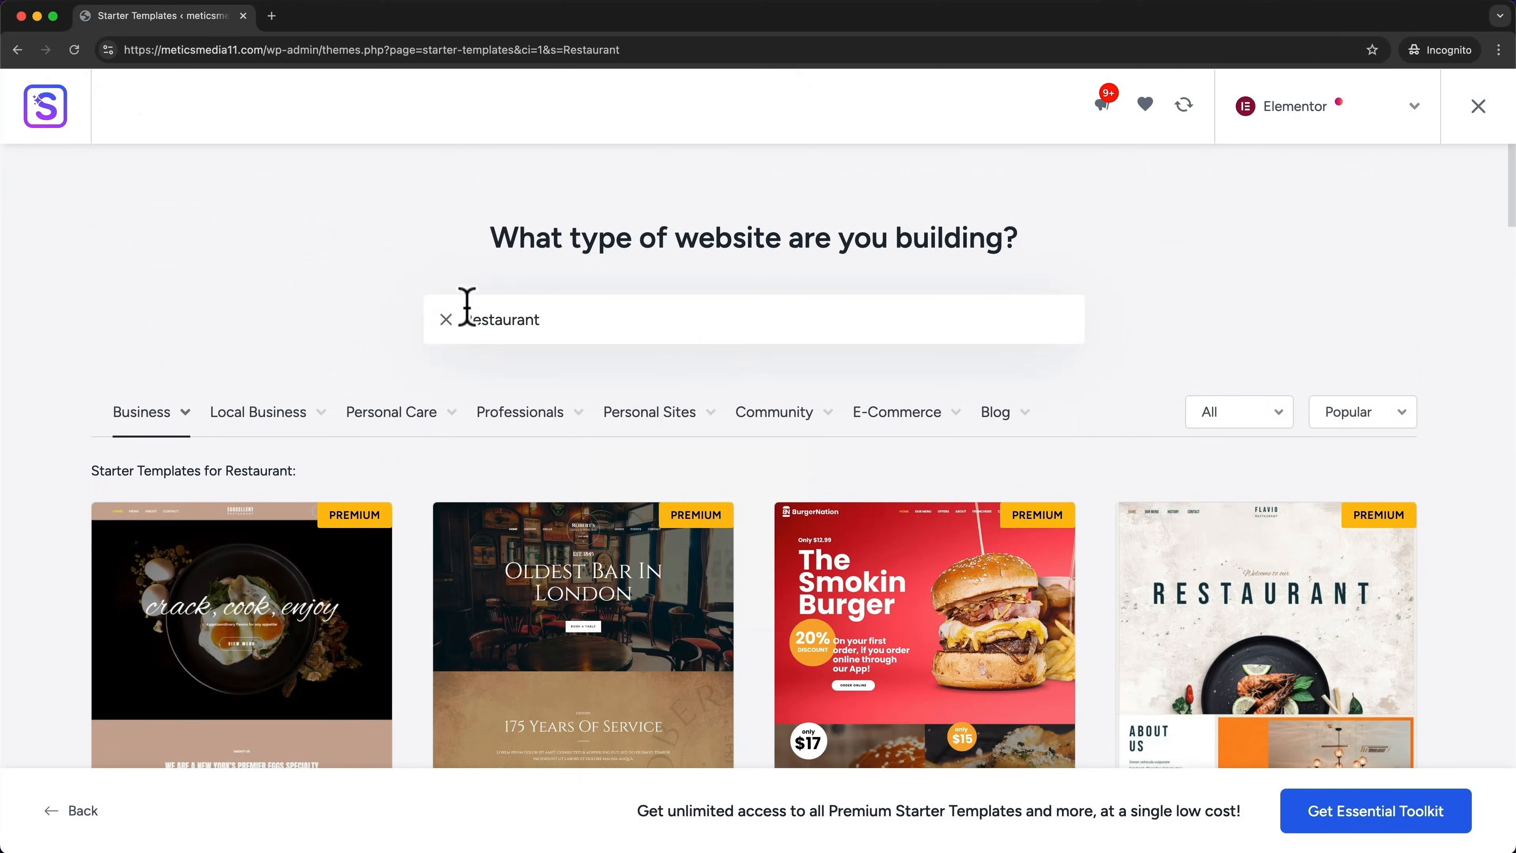
Replace the 'Restaurant' search with 'portfolio' and scroll down to the Personal Portfolio template
{"action": "left_click_drag", "start_coordinate": [466, 316], "coordinate": [589, 323]}
{"action": "type", "text": "po"}
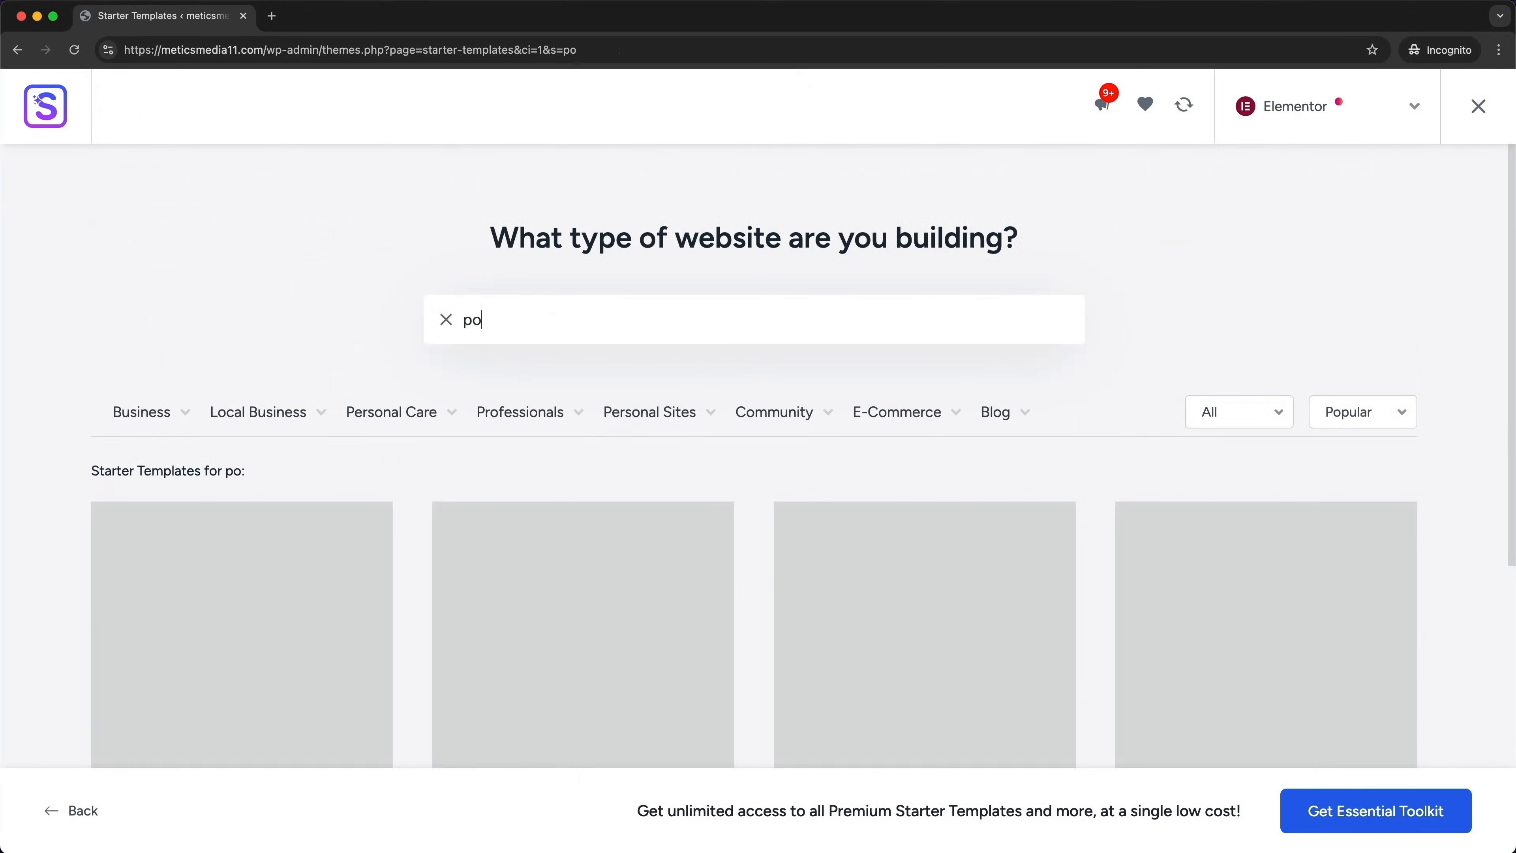
{"action": "type", "text": "rtfolio"}
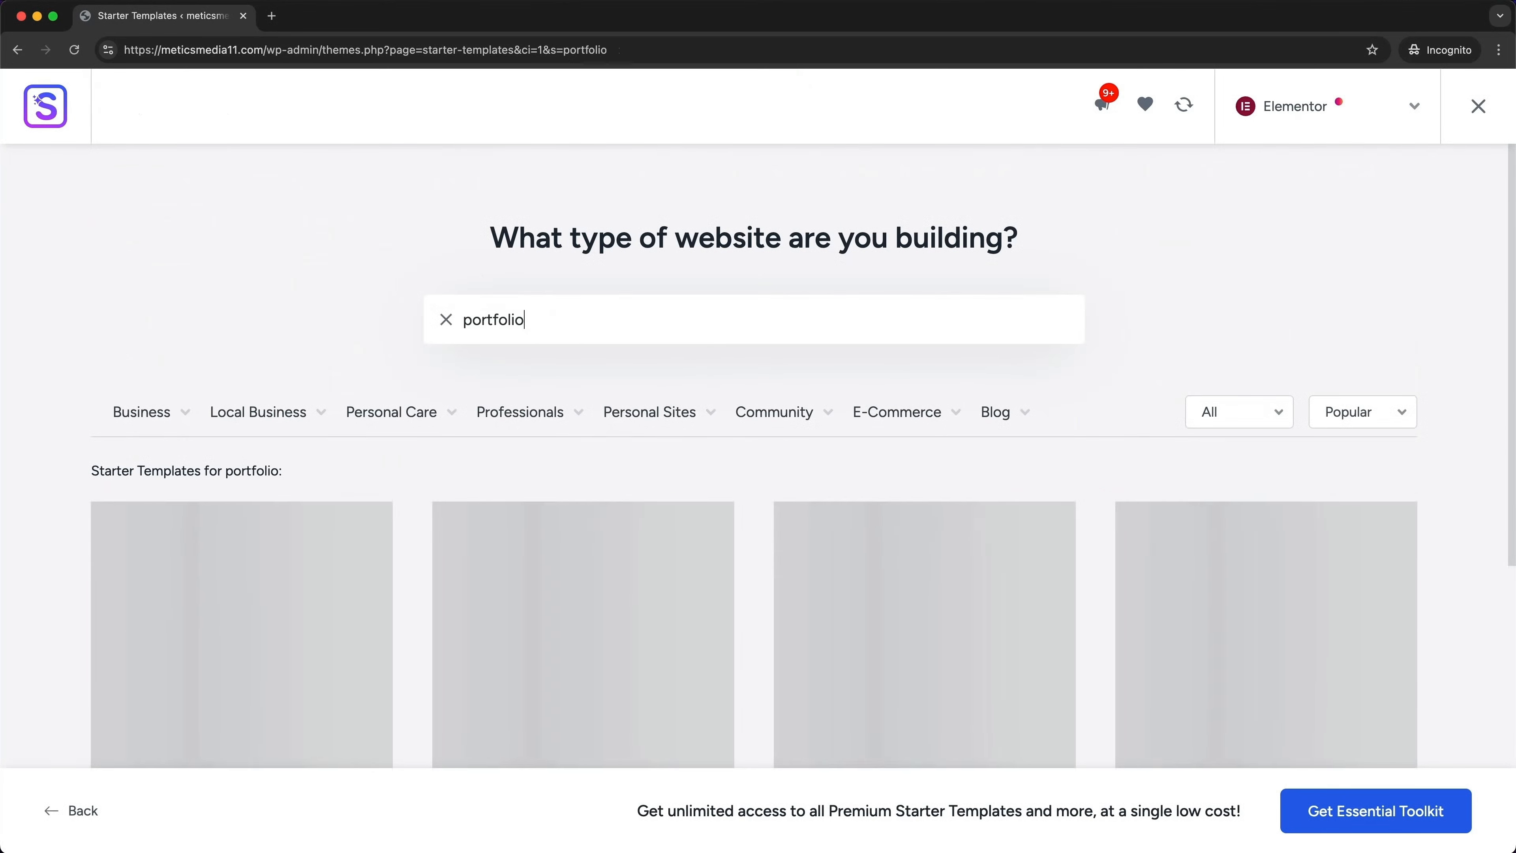
{"action": "scroll", "coordinate": [660, 367], "scroll_direction": "down", "scroll_amount": 6}
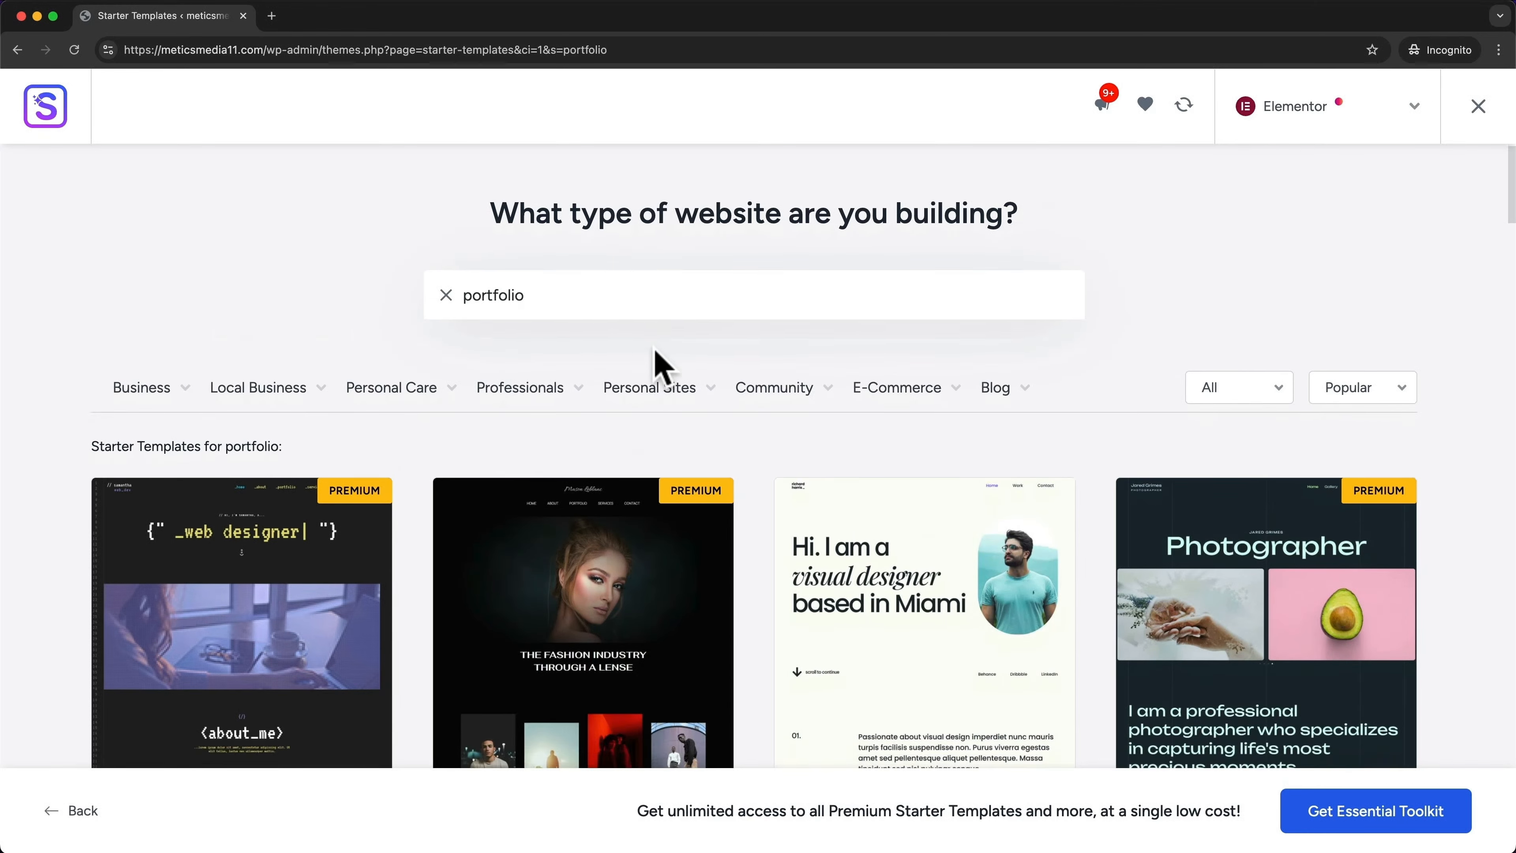
{"action": "scroll", "coordinate": [748, 376], "scroll_direction": "down", "scroll_amount": 6}
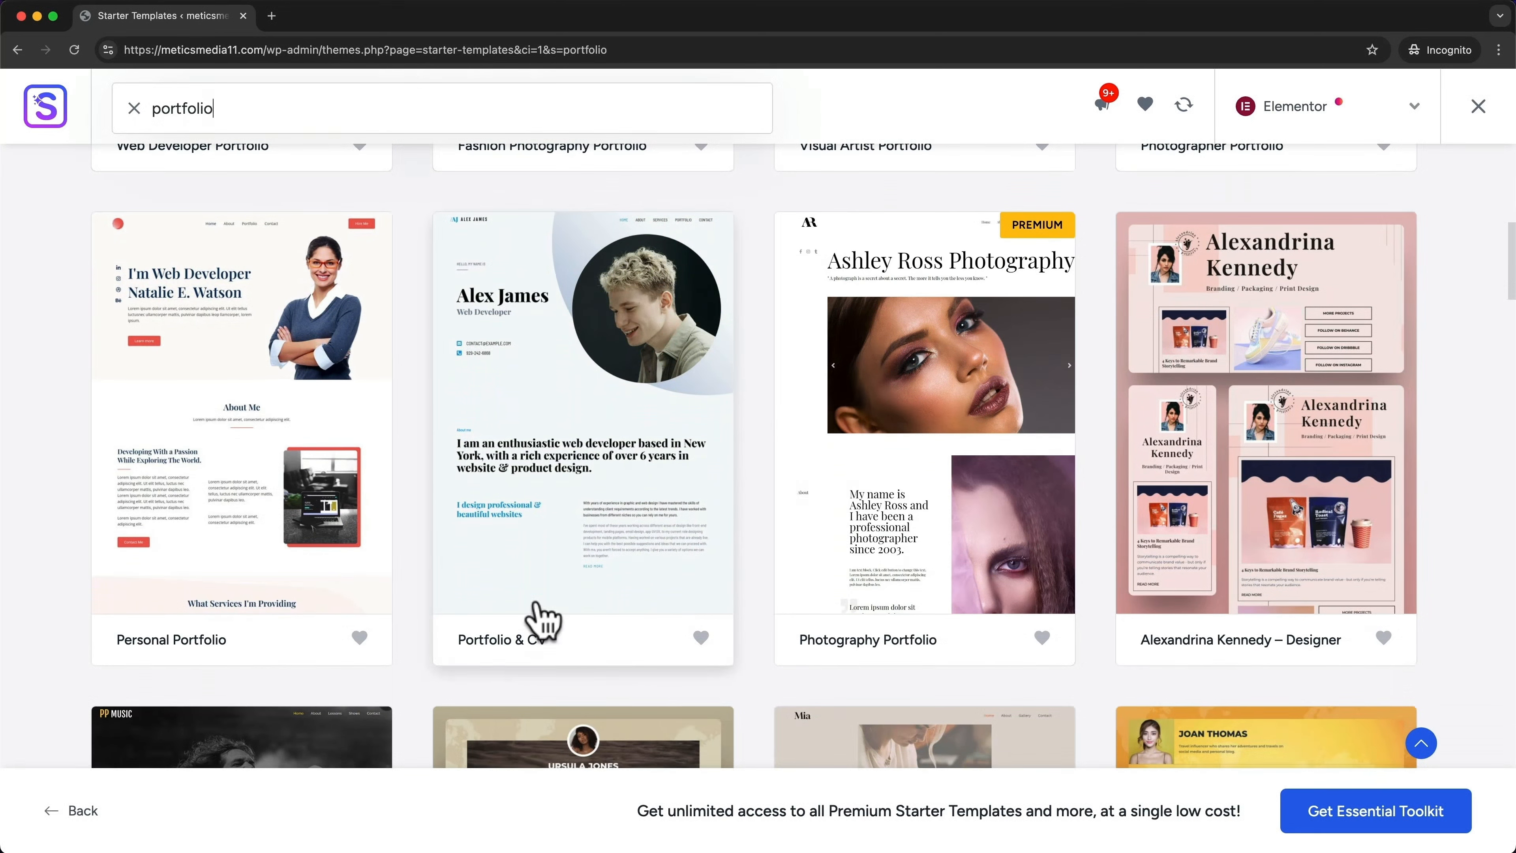
Choose the Personal Portfolio template with the Plus Jakarta Sans & Manrope font pair
{"action": "left_click", "coordinate": [300, 461]}
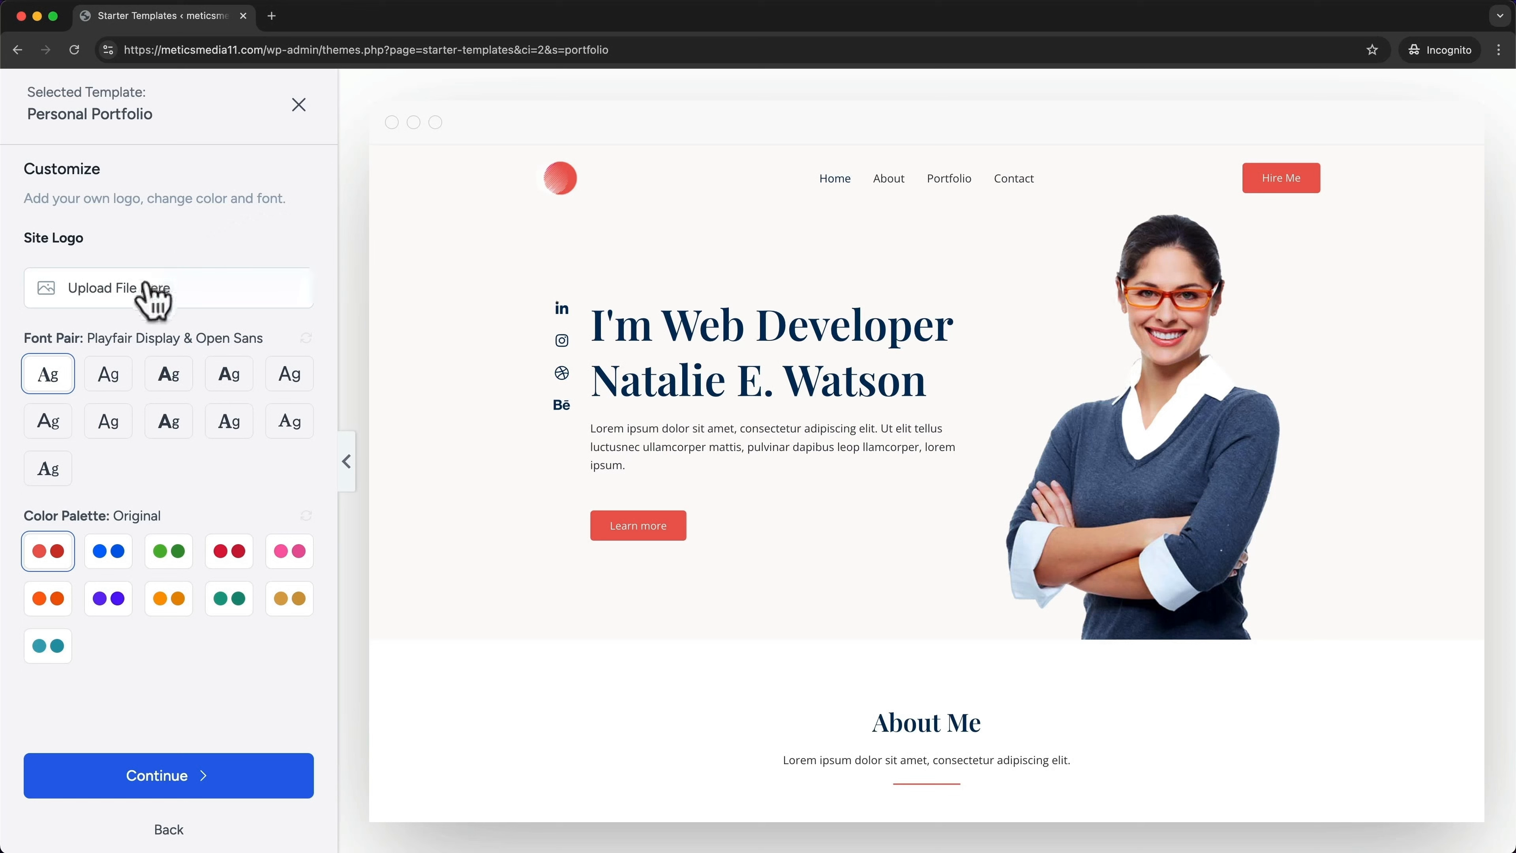
{"action": "left_click", "coordinate": [109, 377]}
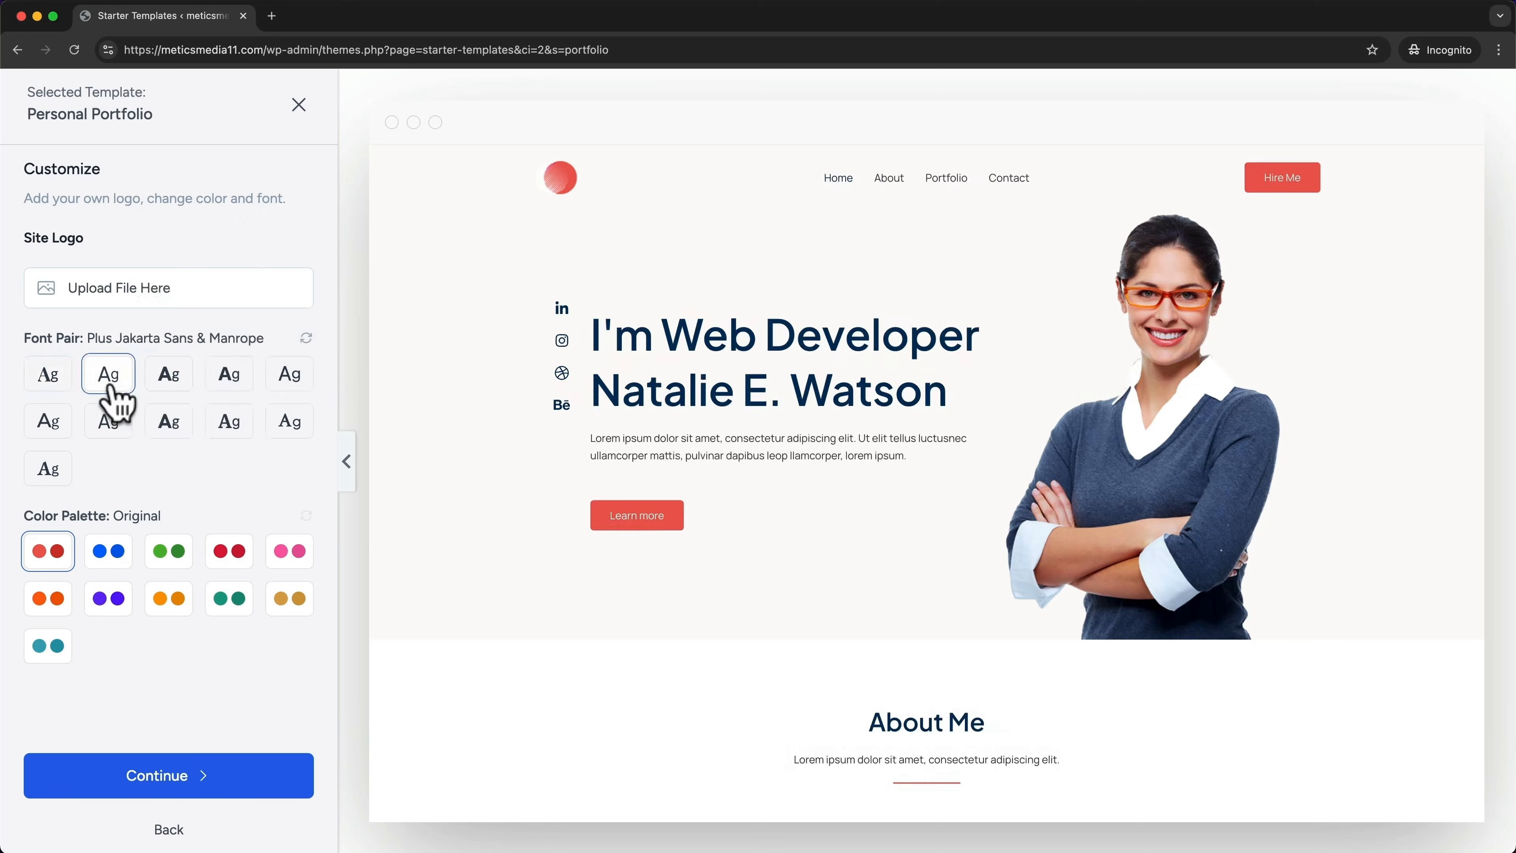
{"action": "left_click", "coordinate": [167, 382]}
{"action": "left_click", "coordinate": [126, 380]}
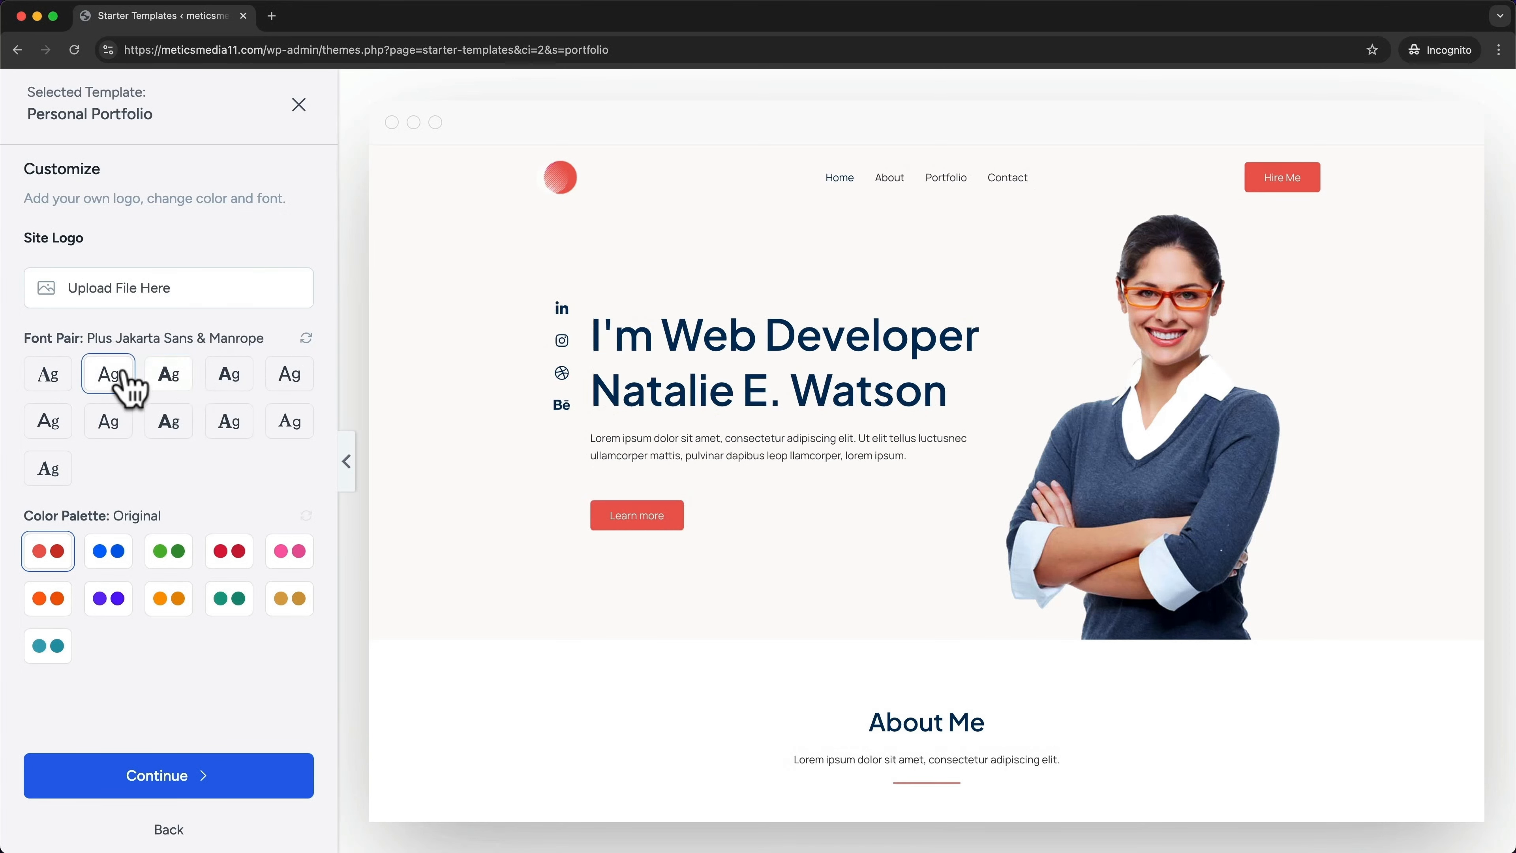
Apply the blue Style 1 colour palette and continue to feature selection
{"action": "left_click", "coordinate": [171, 552]}
{"action": "left_click", "coordinate": [231, 552]}
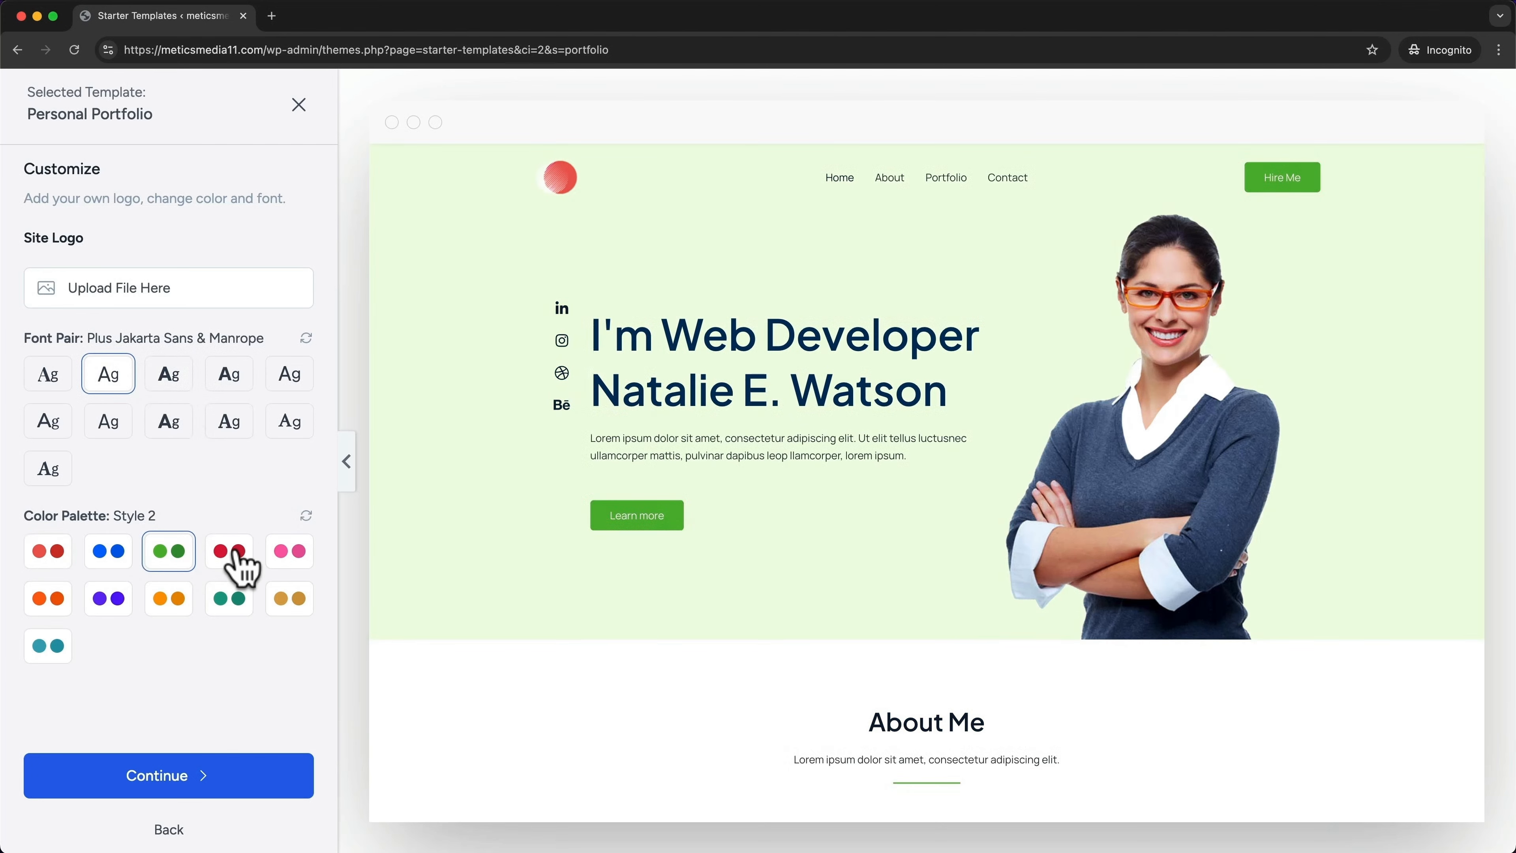
{"action": "left_click", "coordinate": [310, 550]}
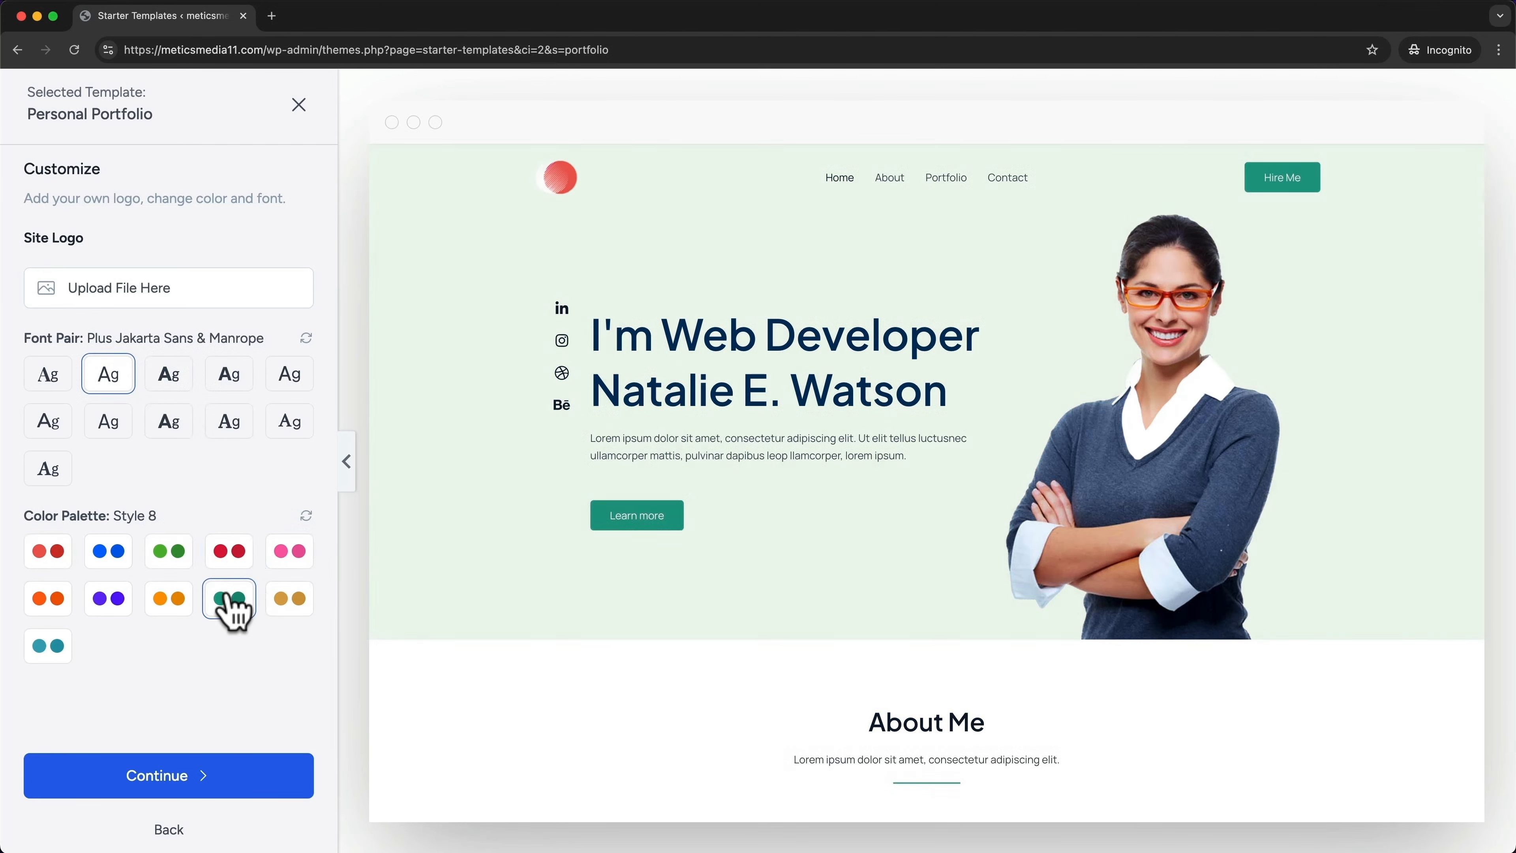
{"action": "left_click", "coordinate": [110, 558]}
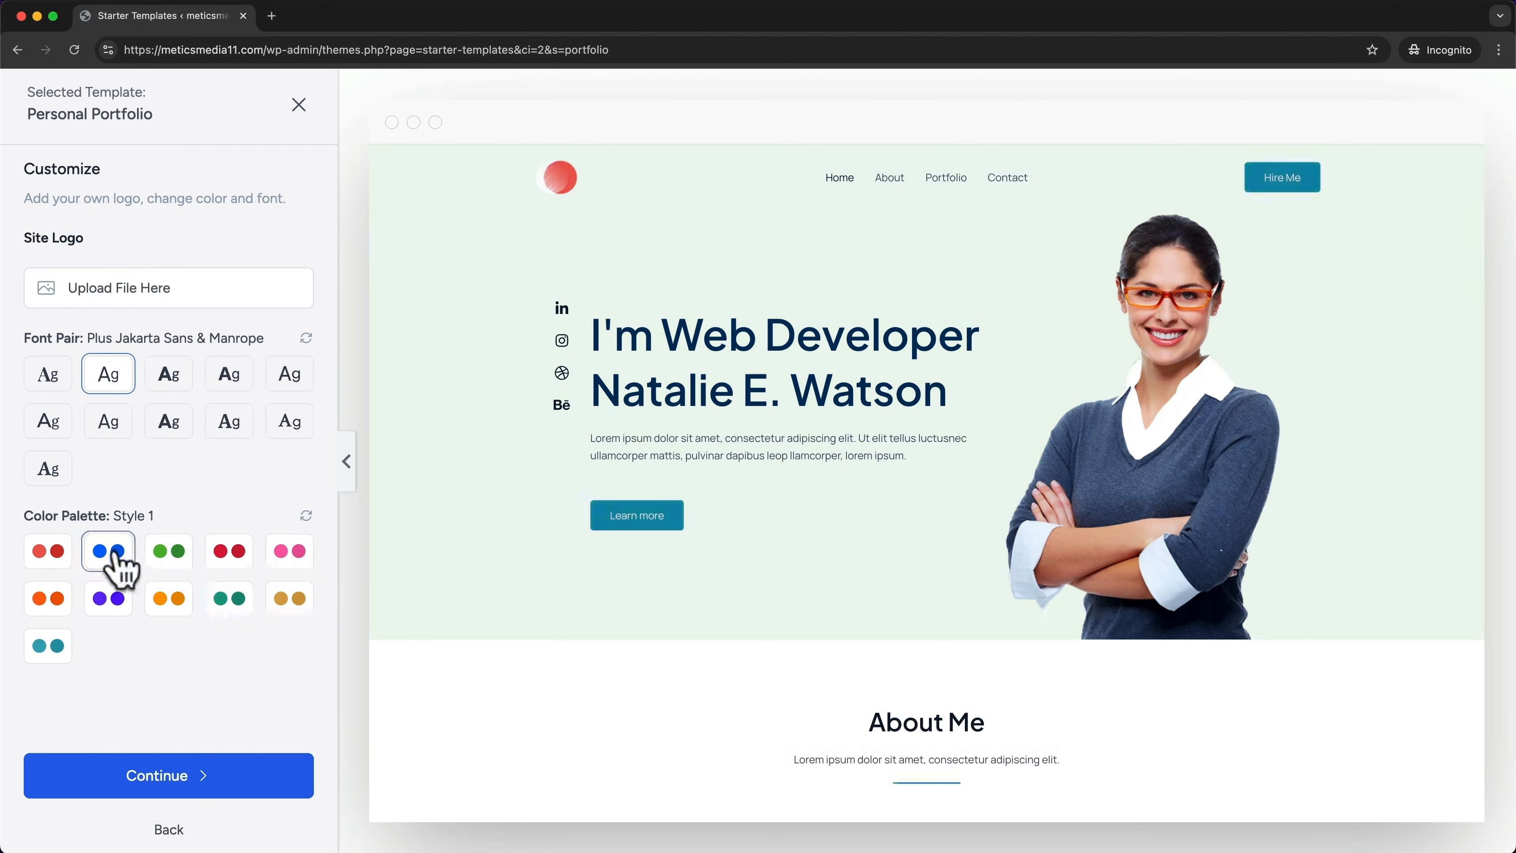
{"action": "left_click", "coordinate": [220, 791]}
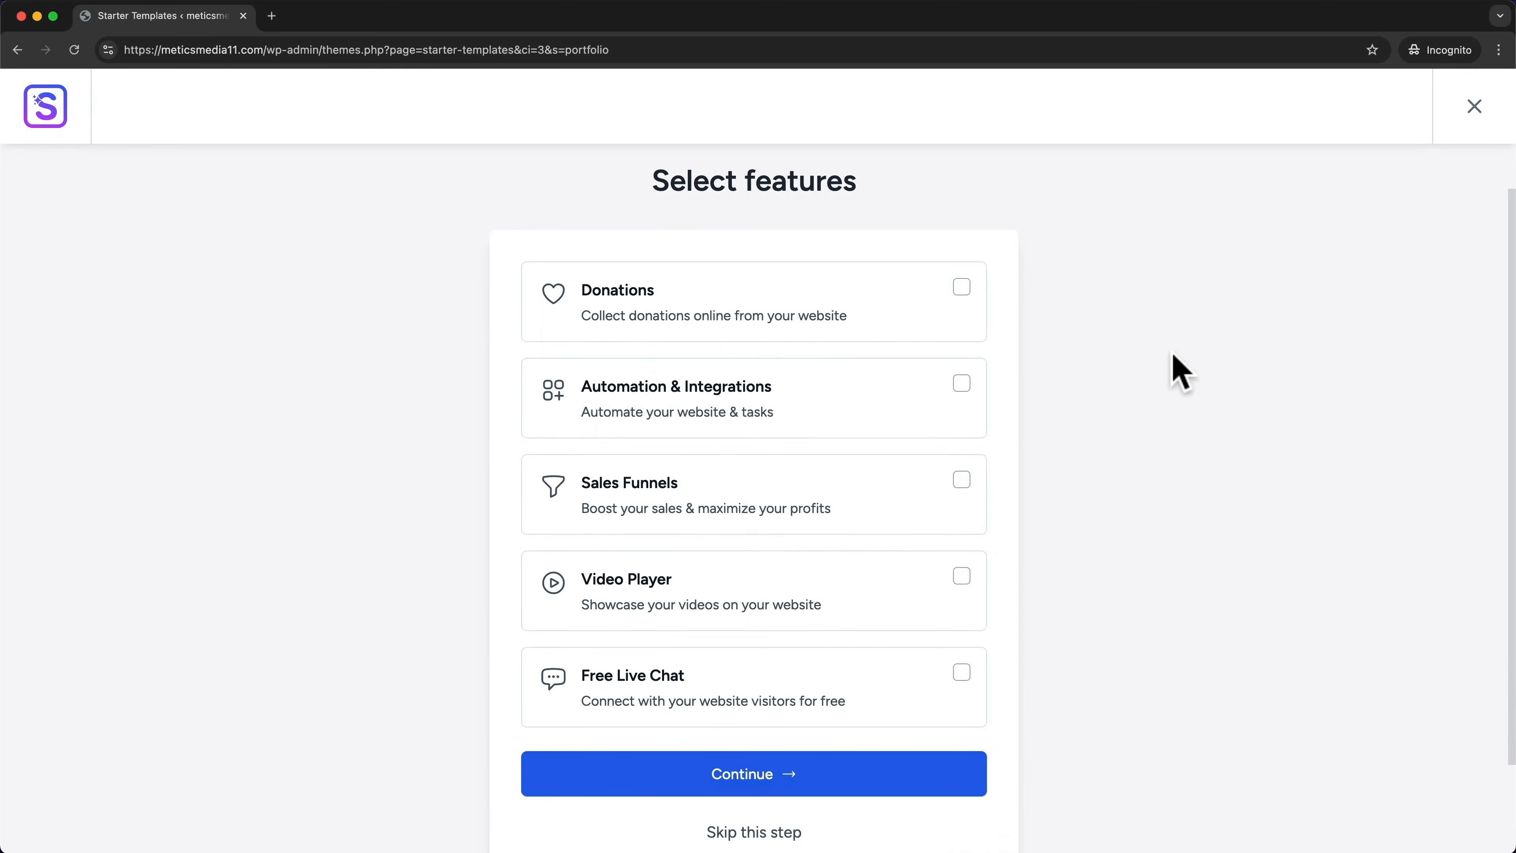
Skip the Select features step without adding any extra features
{"action": "scroll", "coordinate": [1178, 371], "scroll_direction": "down", "scroll_amount": 2}
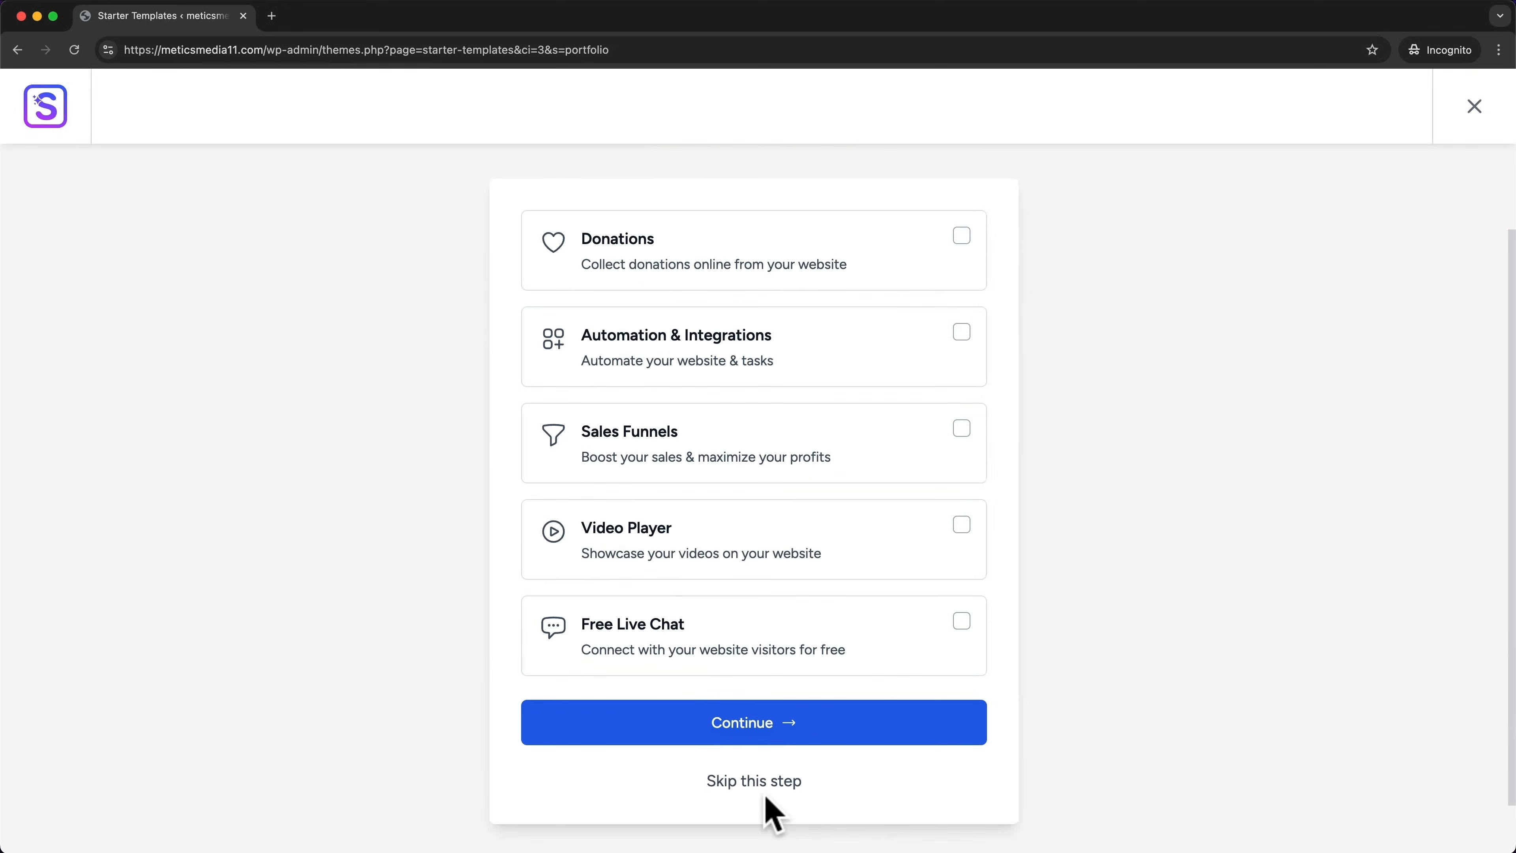
{"action": "left_click", "coordinate": [761, 782]}
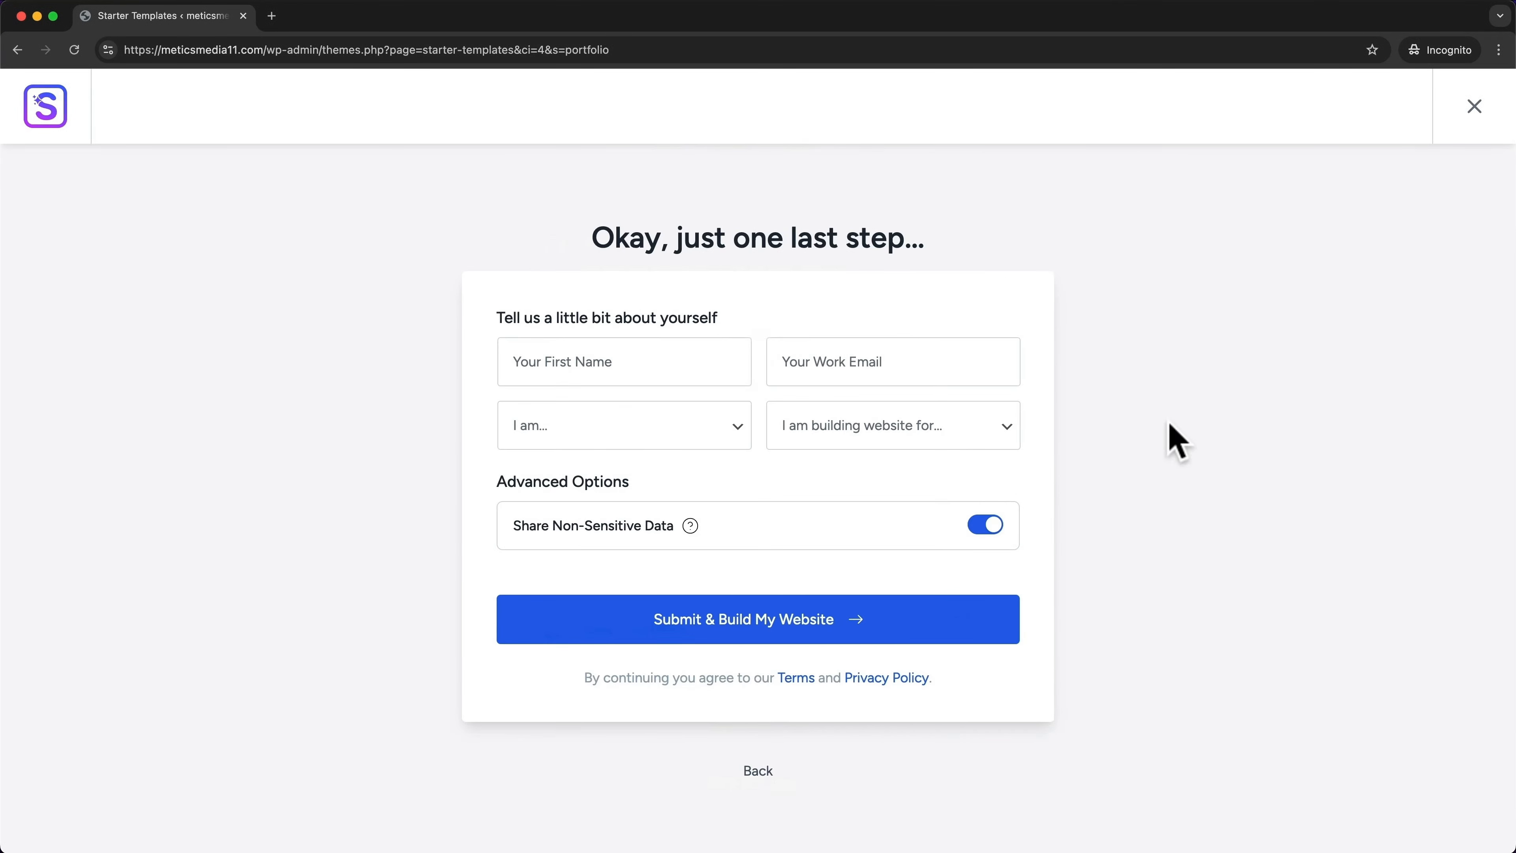
Submit the details form to build the portfolio site, then open the finished website
{"action": "left_click", "coordinate": [774, 627]}
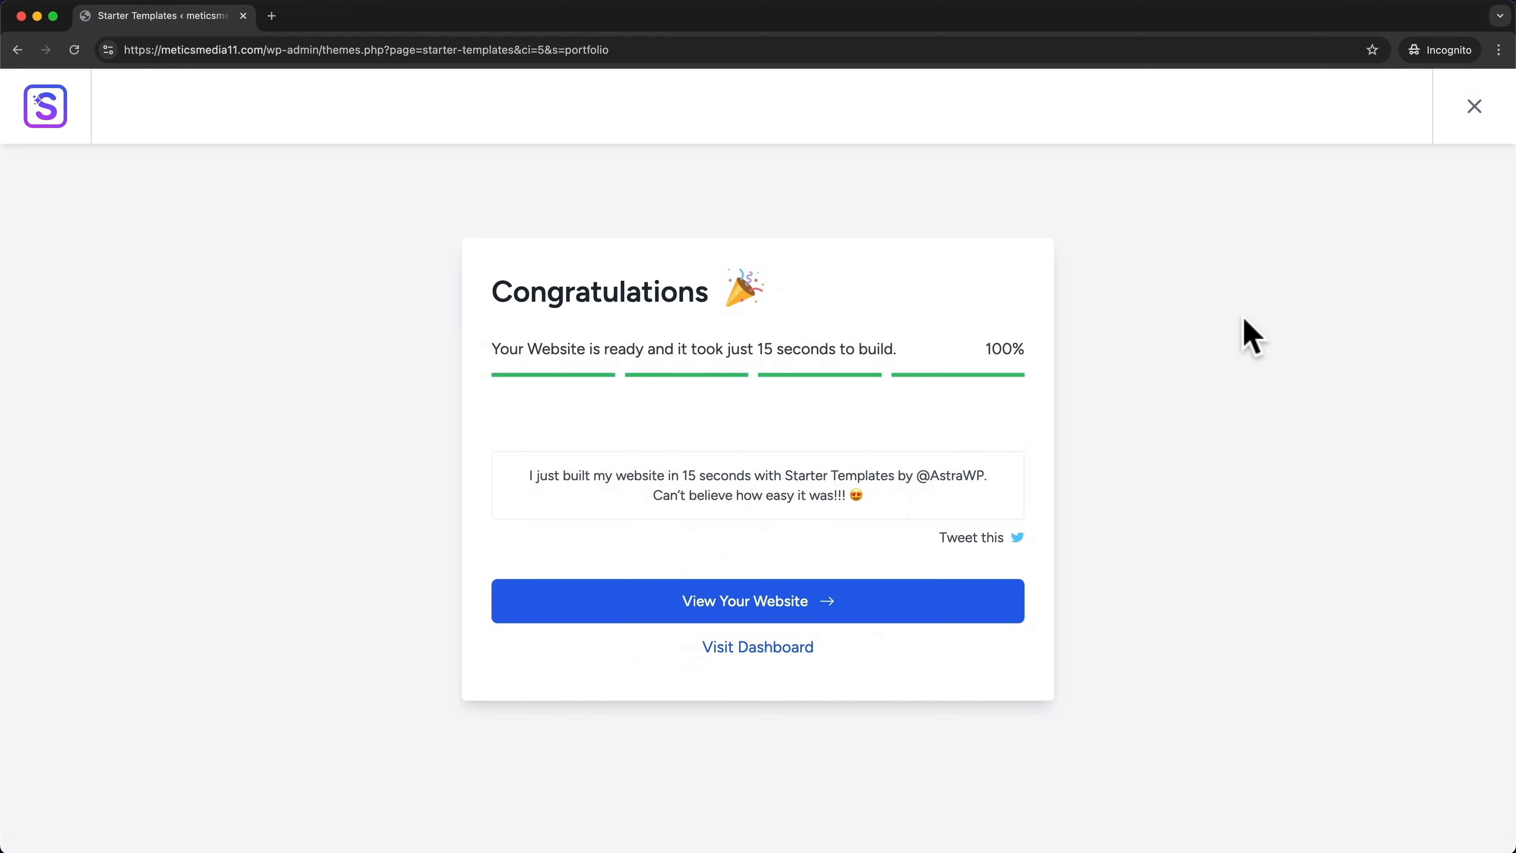
{"action": "left_click", "coordinate": [839, 605]}
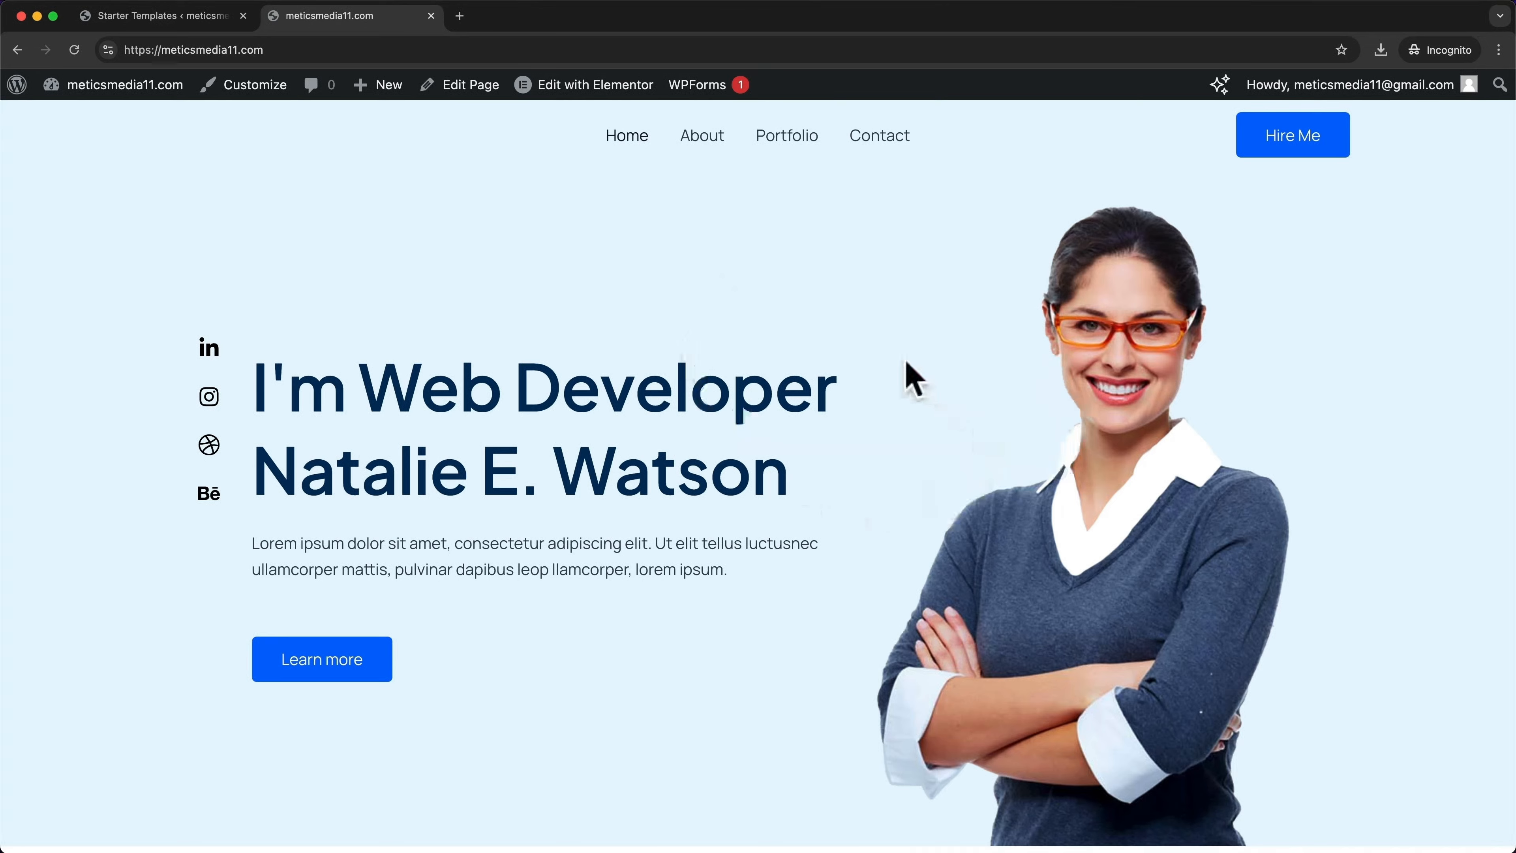
Scroll through the new portfolio homepage to review the imported template
{"action": "scroll", "coordinate": [859, 388], "scroll_direction": "down", "scroll_amount": 12}
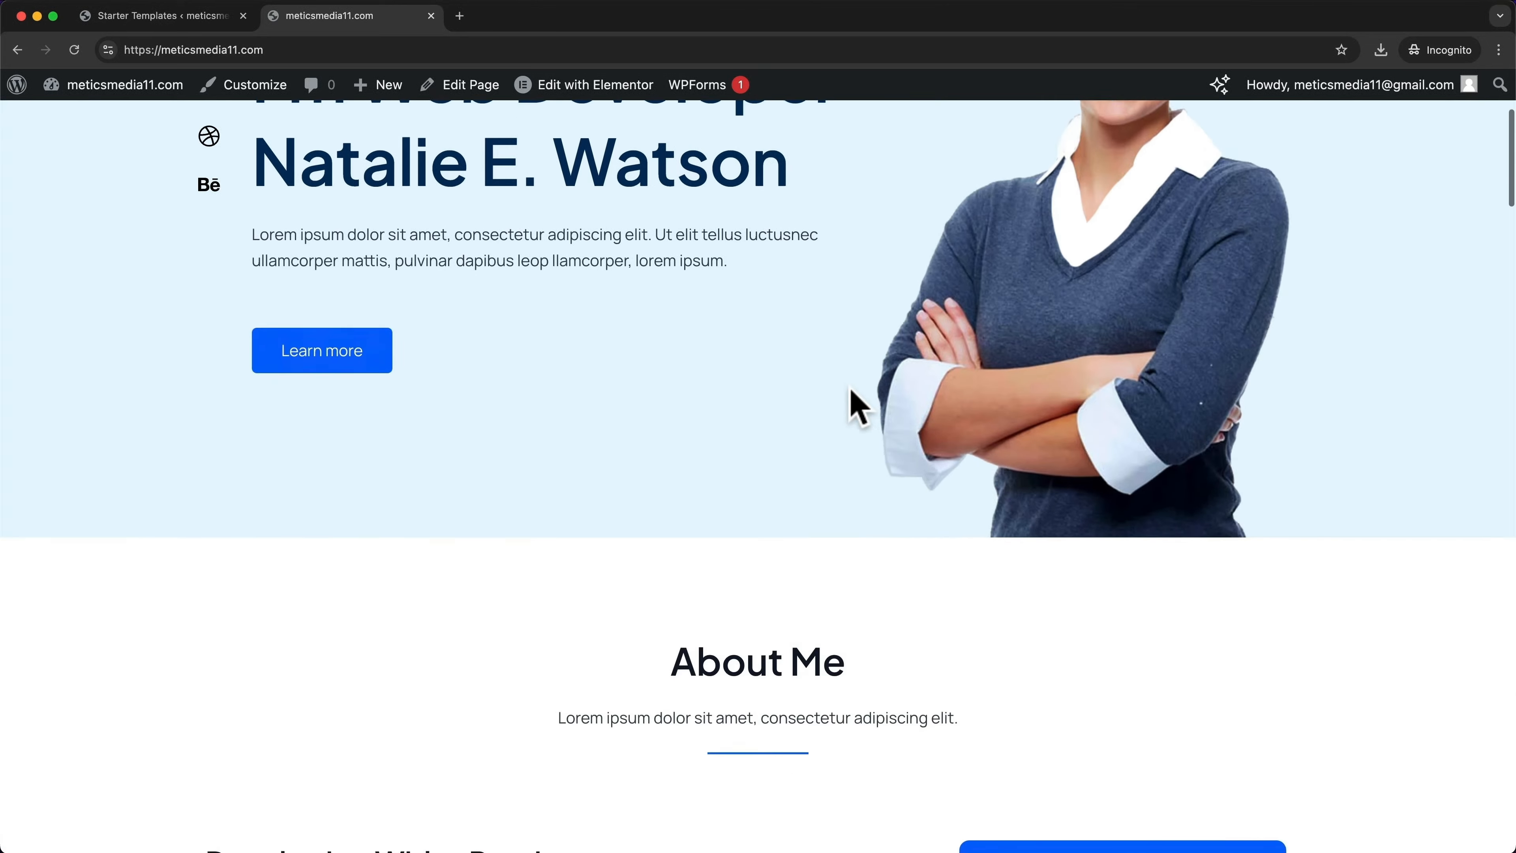
{"action": "scroll", "coordinate": [871, 397], "scroll_direction": "down", "scroll_amount": 20}
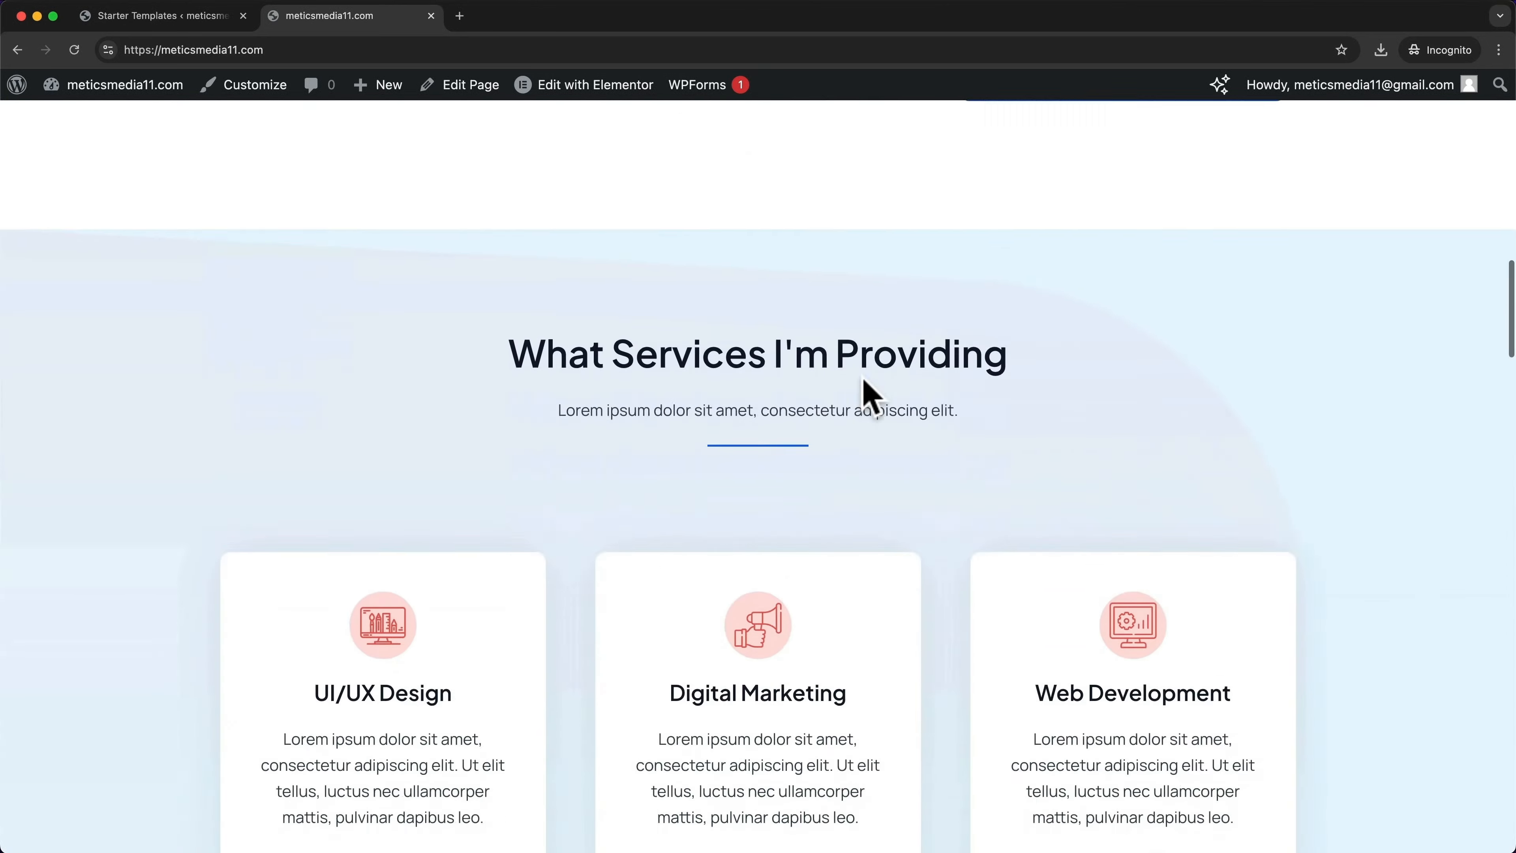
{"action": "scroll", "coordinate": [871, 394], "scroll_direction": "down", "scroll_amount": 20}
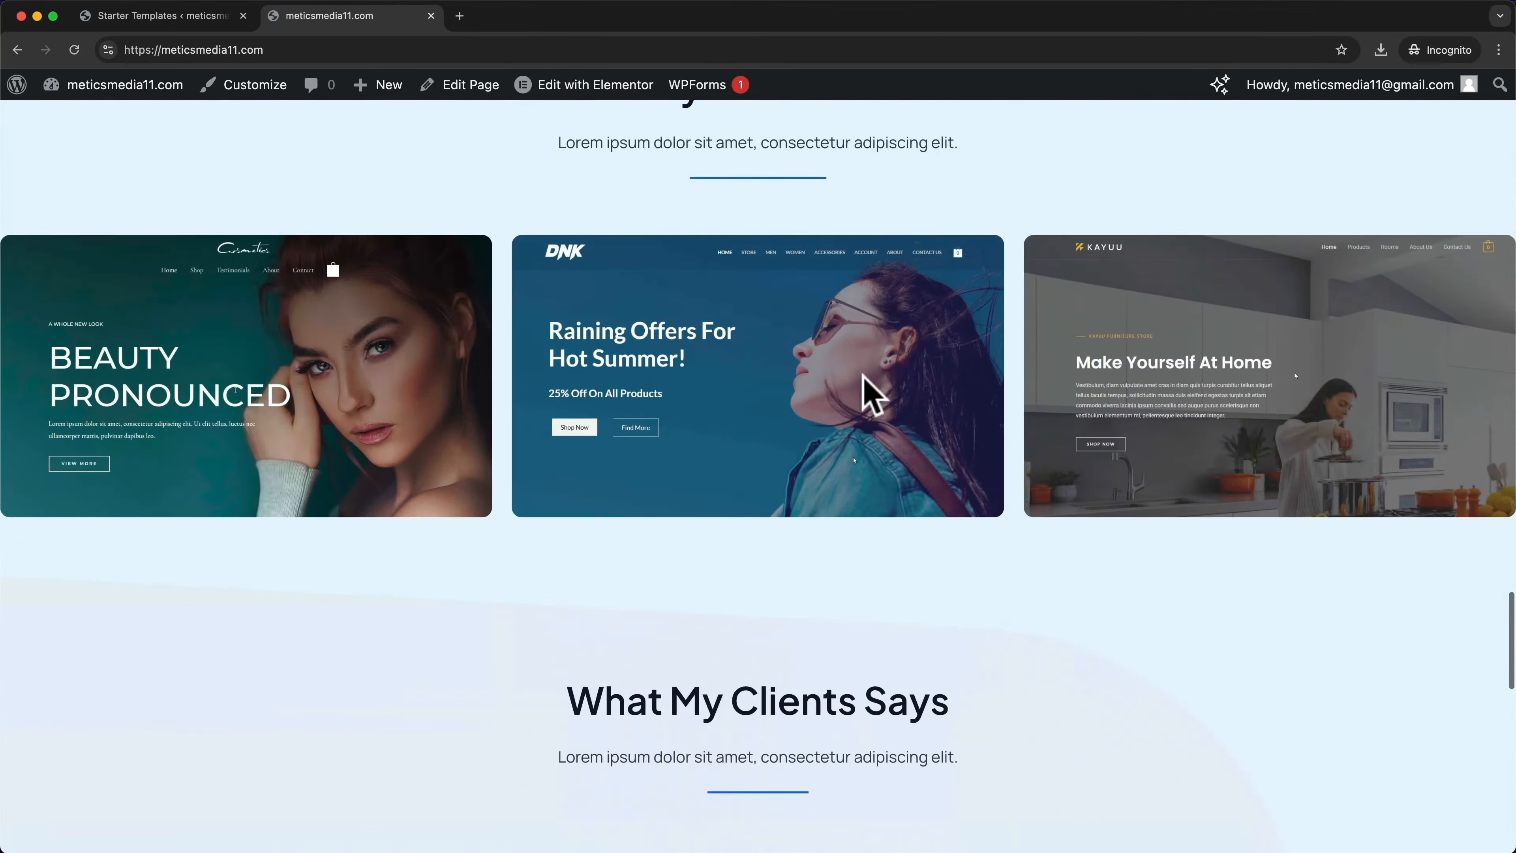
{"action": "scroll", "coordinate": [868, 385], "scroll_direction": "up", "scroll_amount": 20}
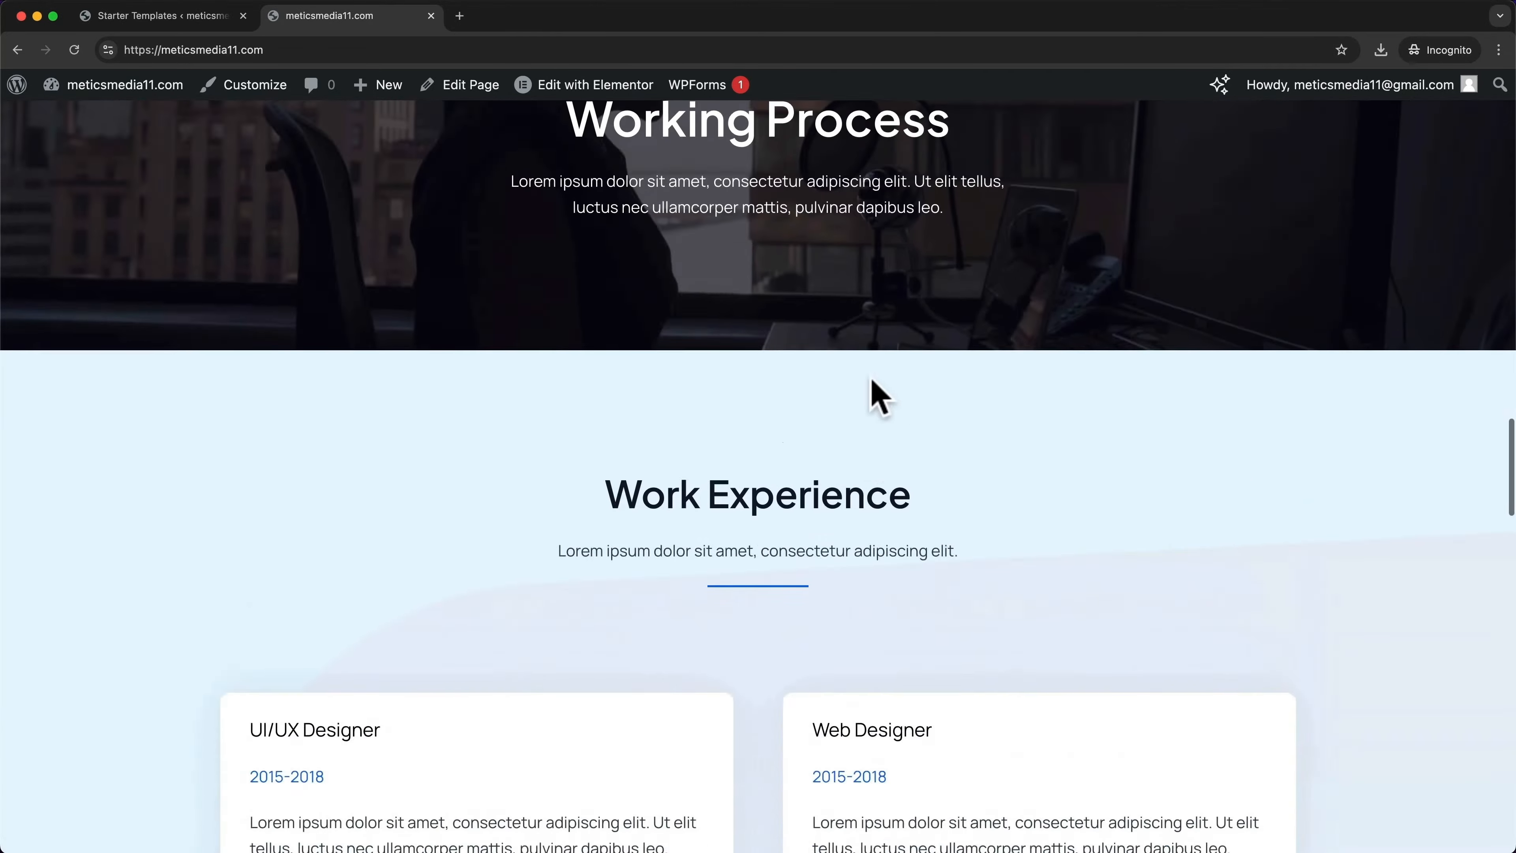
{"action": "scroll", "coordinate": [883, 346], "scroll_direction": "up", "scroll_amount": 4}
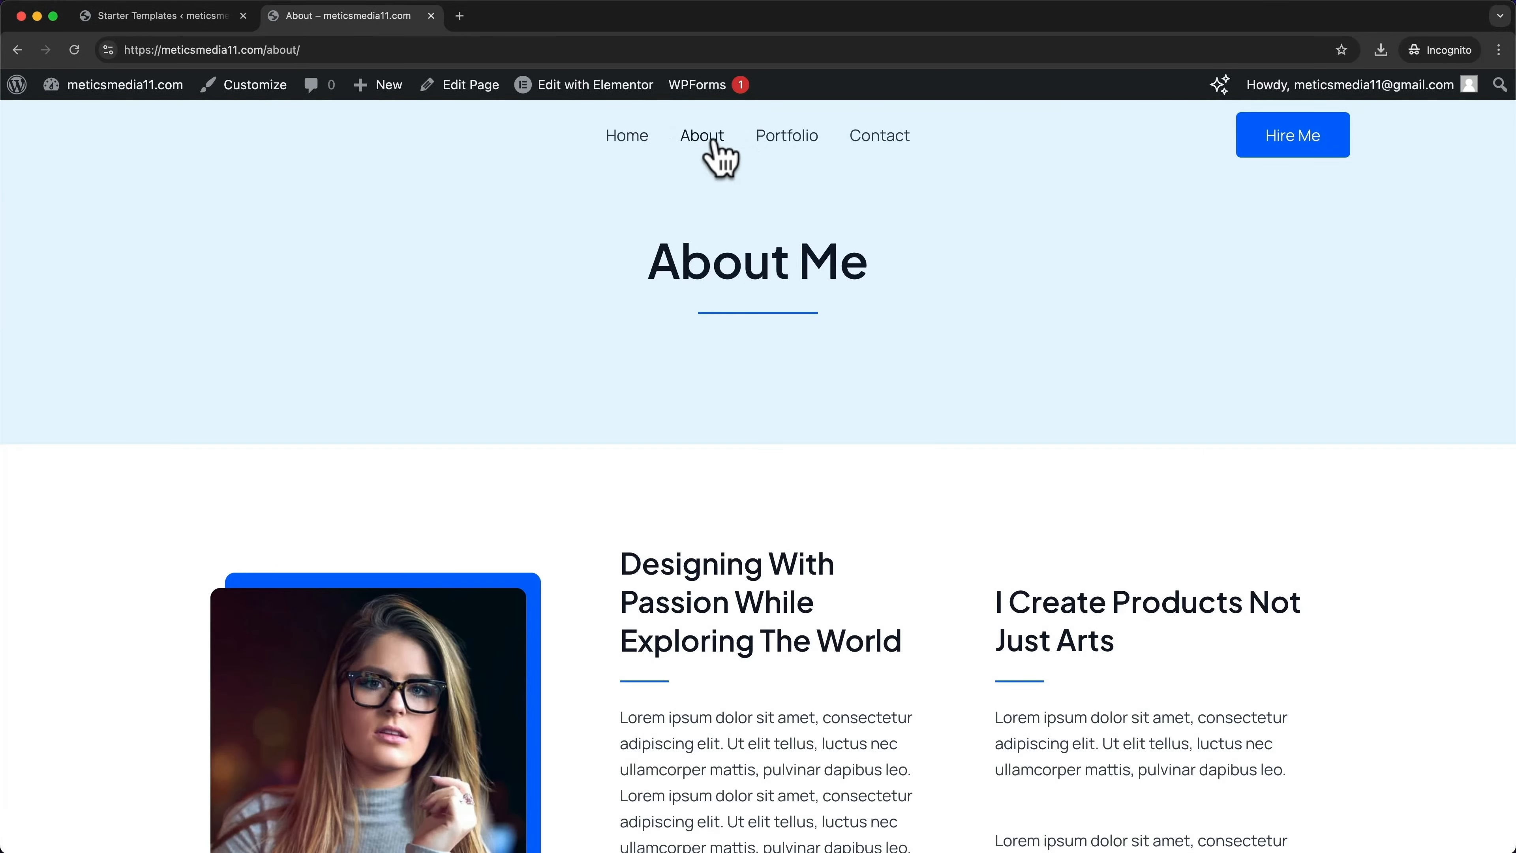
{"action": "scroll", "coordinate": [758, 247], "scroll_direction": "down", "scroll_amount": 15}
{"action": "scroll", "coordinate": [762, 254], "scroll_direction": "up", "scroll_amount": 15}
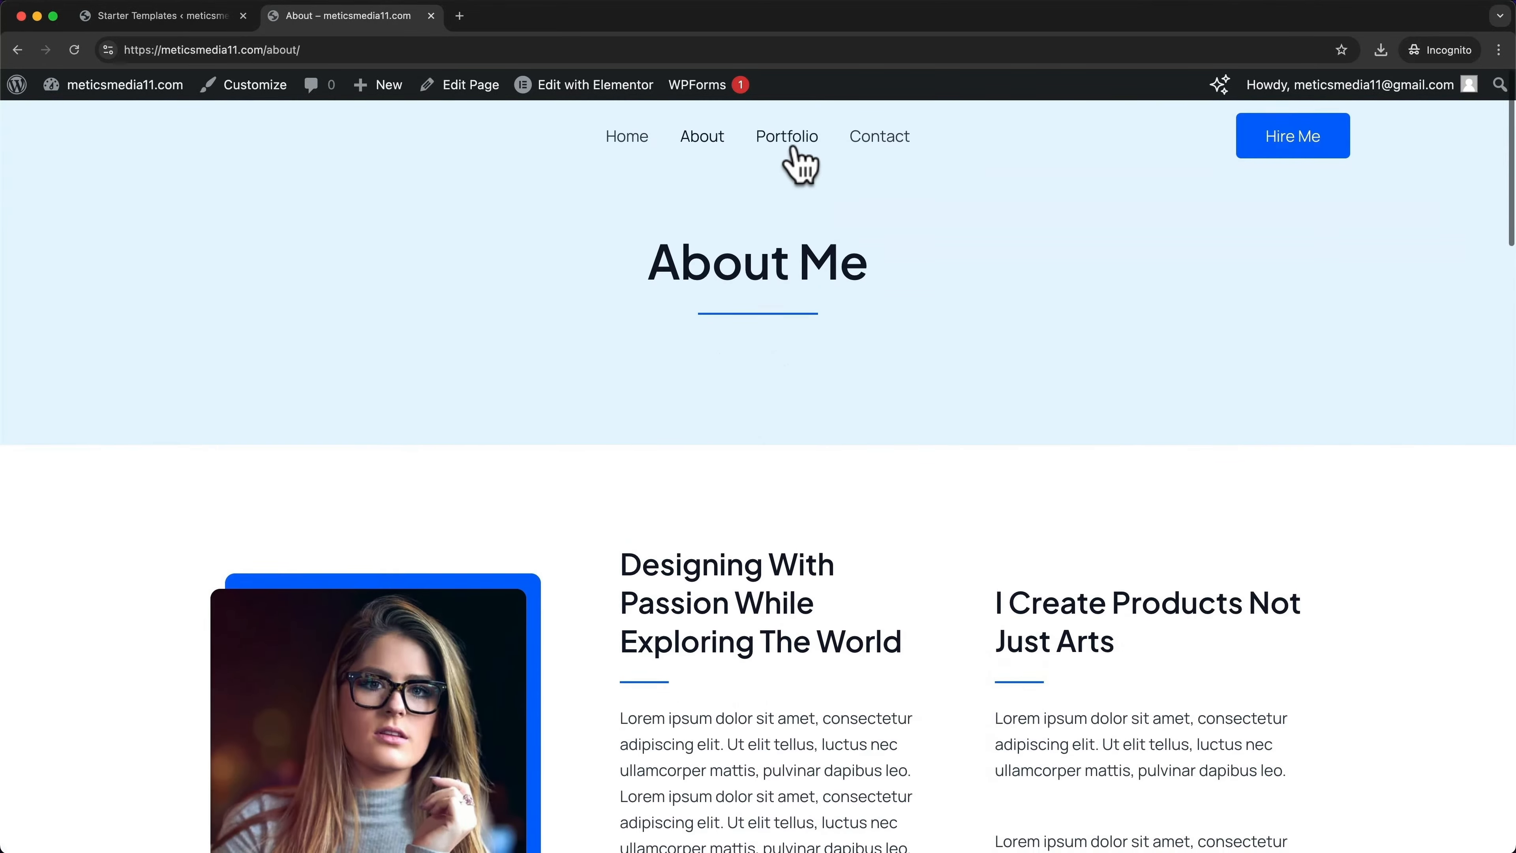
Check the site's Portfolio and Contact pages, then open a new Incognito tab
{"action": "left_click", "coordinate": [793, 149]}
{"action": "scroll", "coordinate": [843, 386], "scroll_direction": "down", "scroll_amount": 10}
{"action": "scroll", "coordinate": [843, 386], "scroll_direction": "up", "scroll_amount": 10}
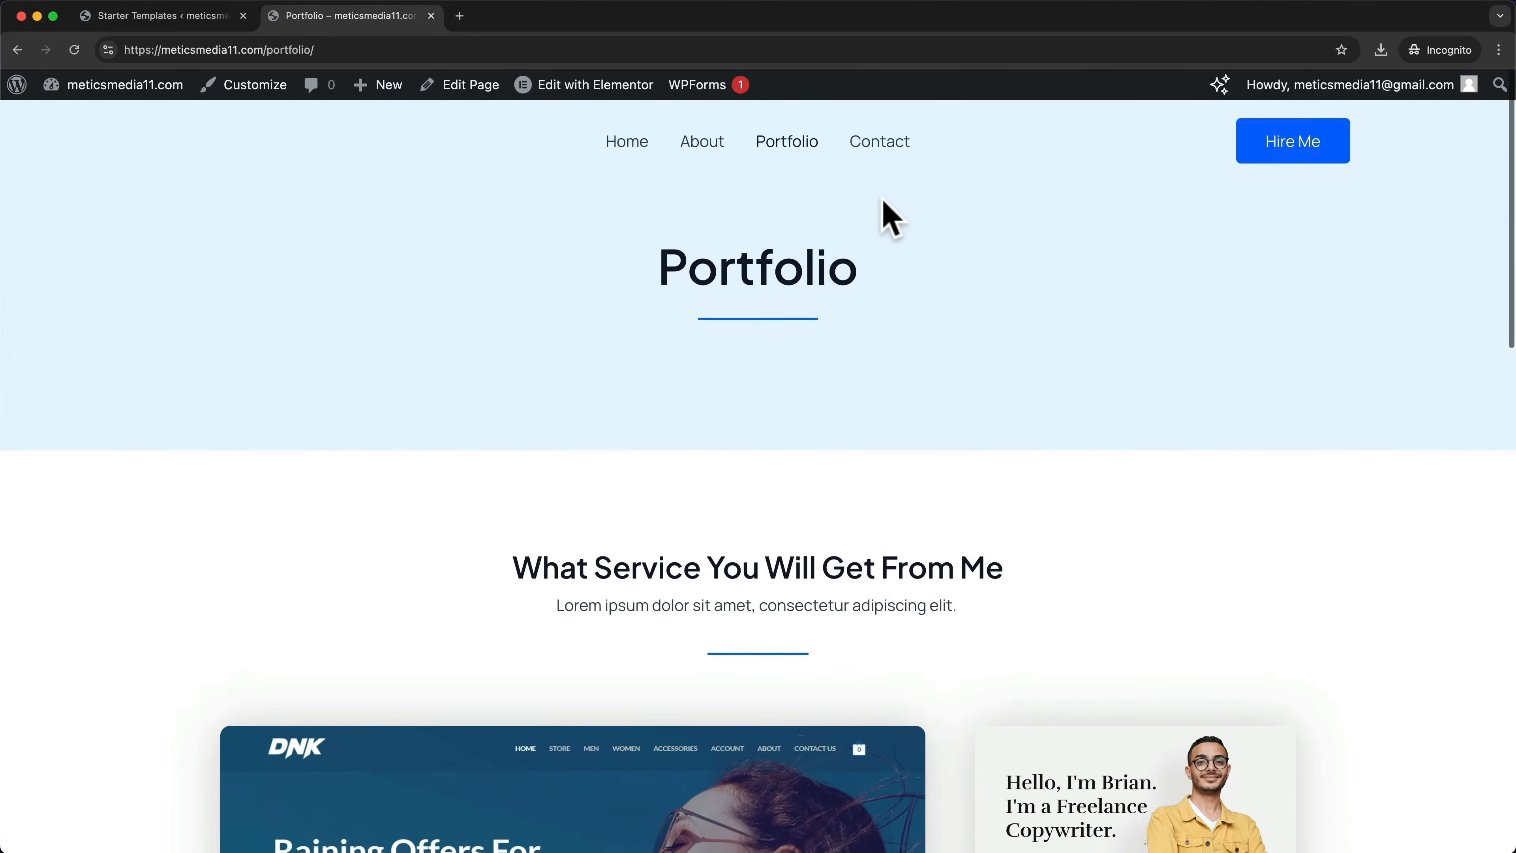
{"action": "left_click", "coordinate": [880, 142]}
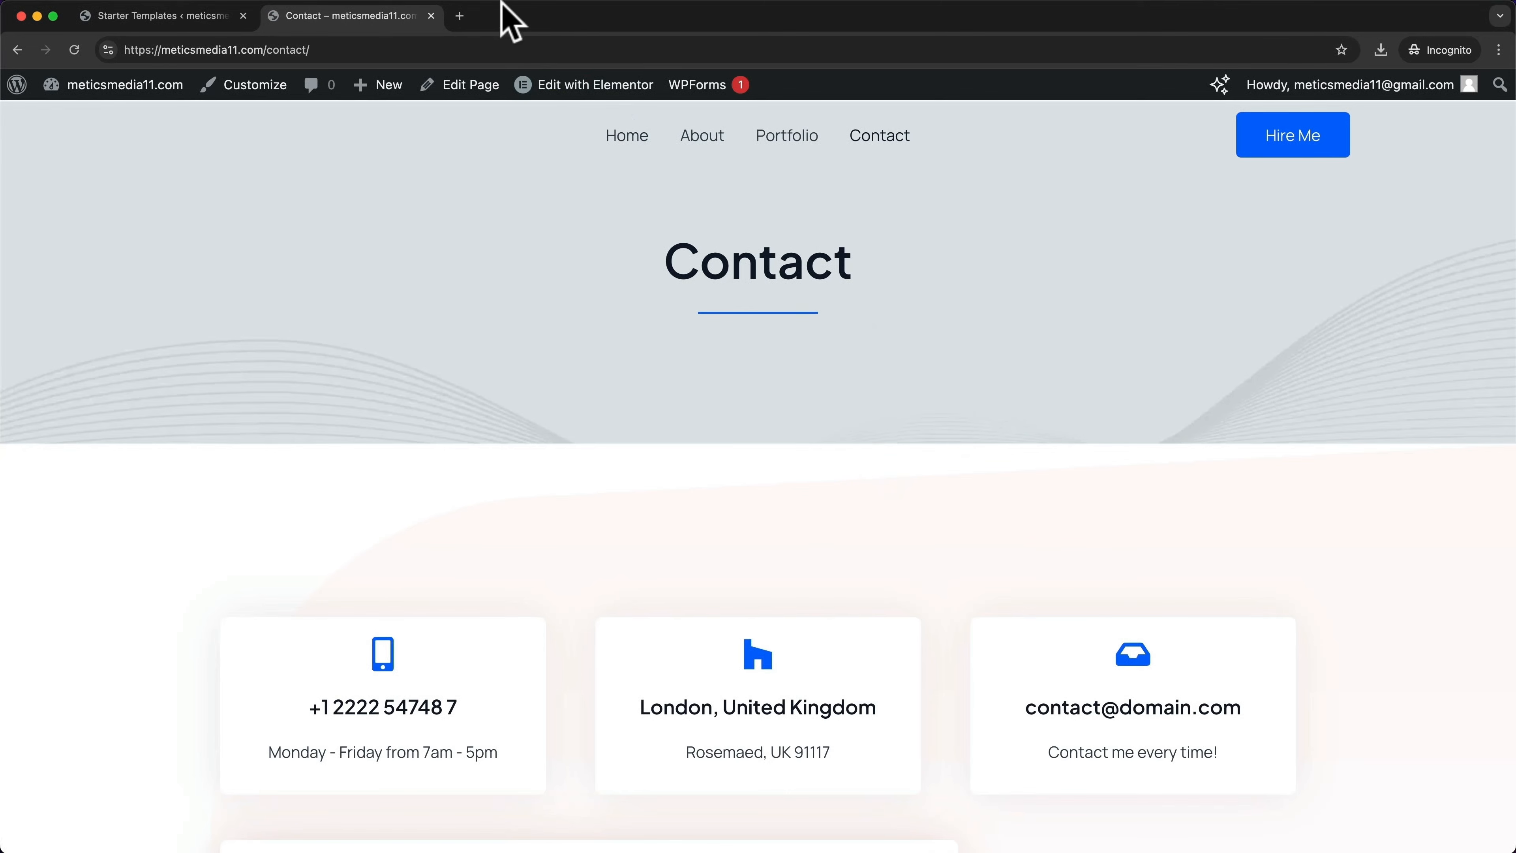
{"action": "left_click", "coordinate": [460, 16]}
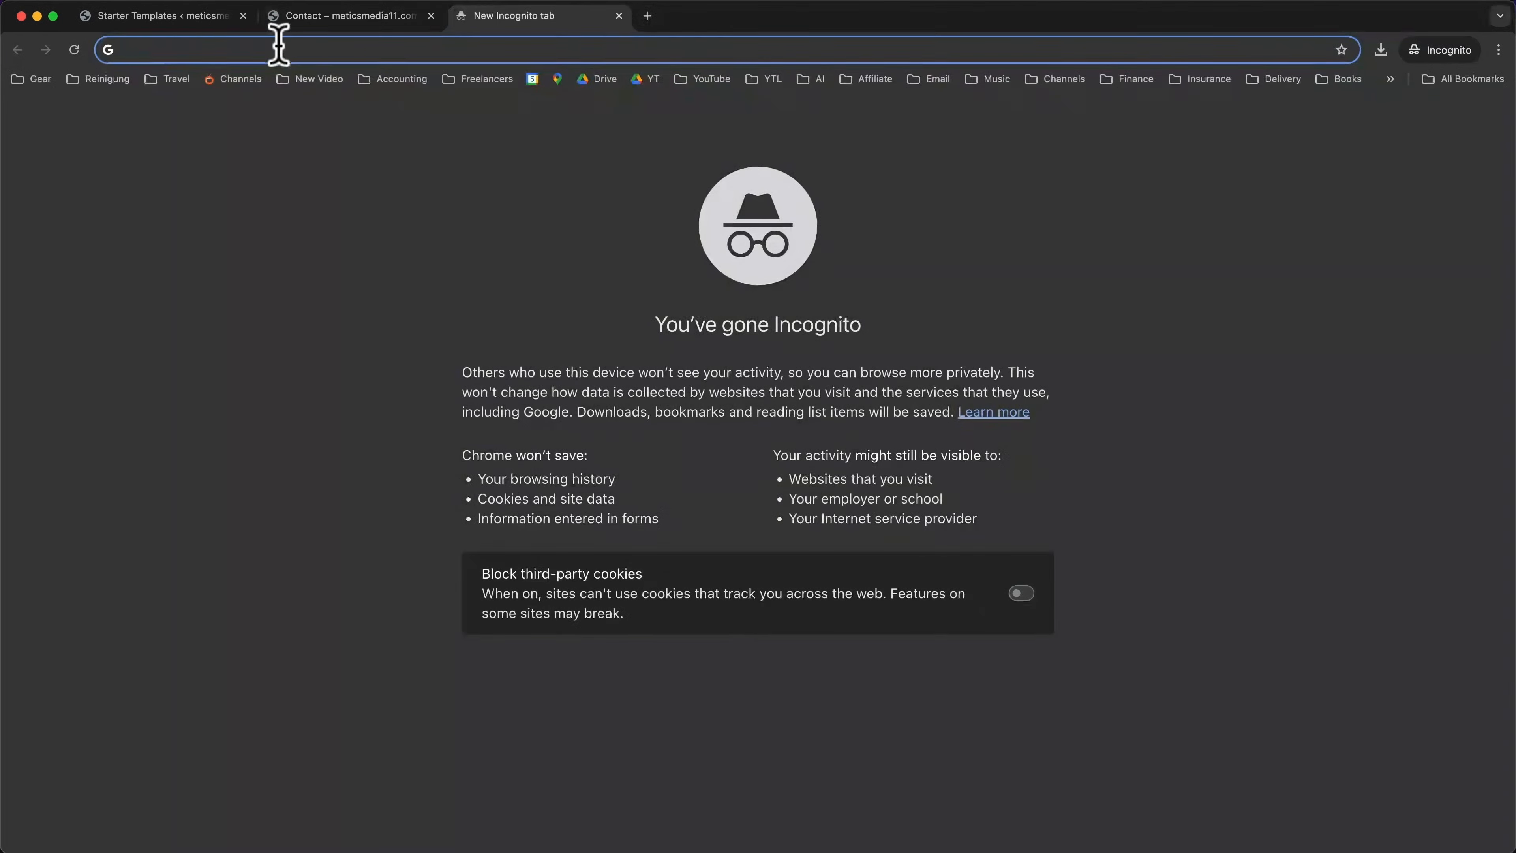
Load the site's homepage URL in the Incognito tab, then switch to the Canva 'Creating a Wordpress Website' slide
{"action": "type", "text": "https://meticsmedia11.com/"}
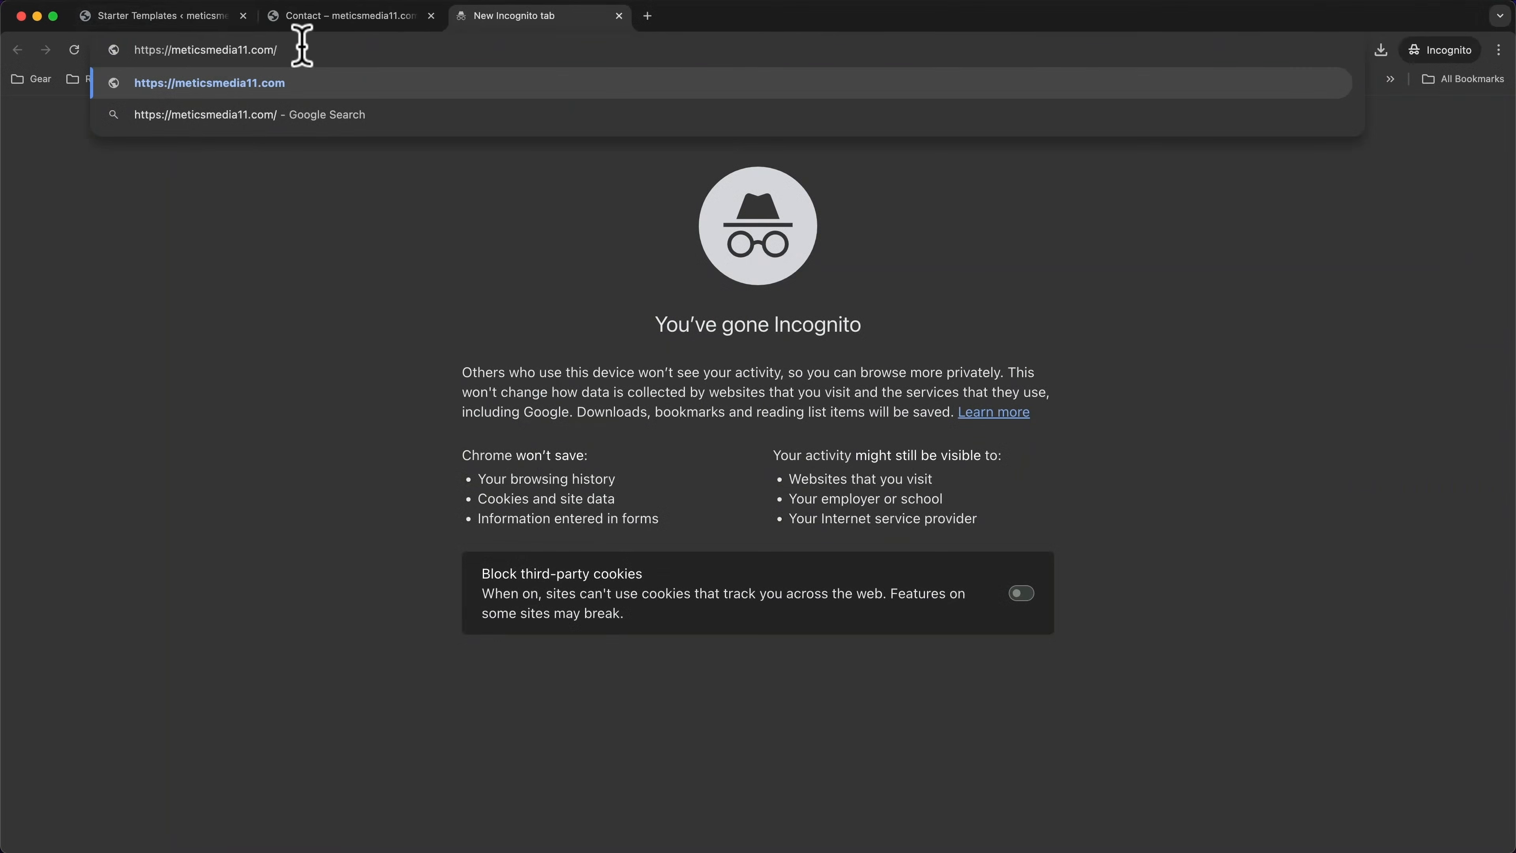
{"action": "key", "text": "Return"}
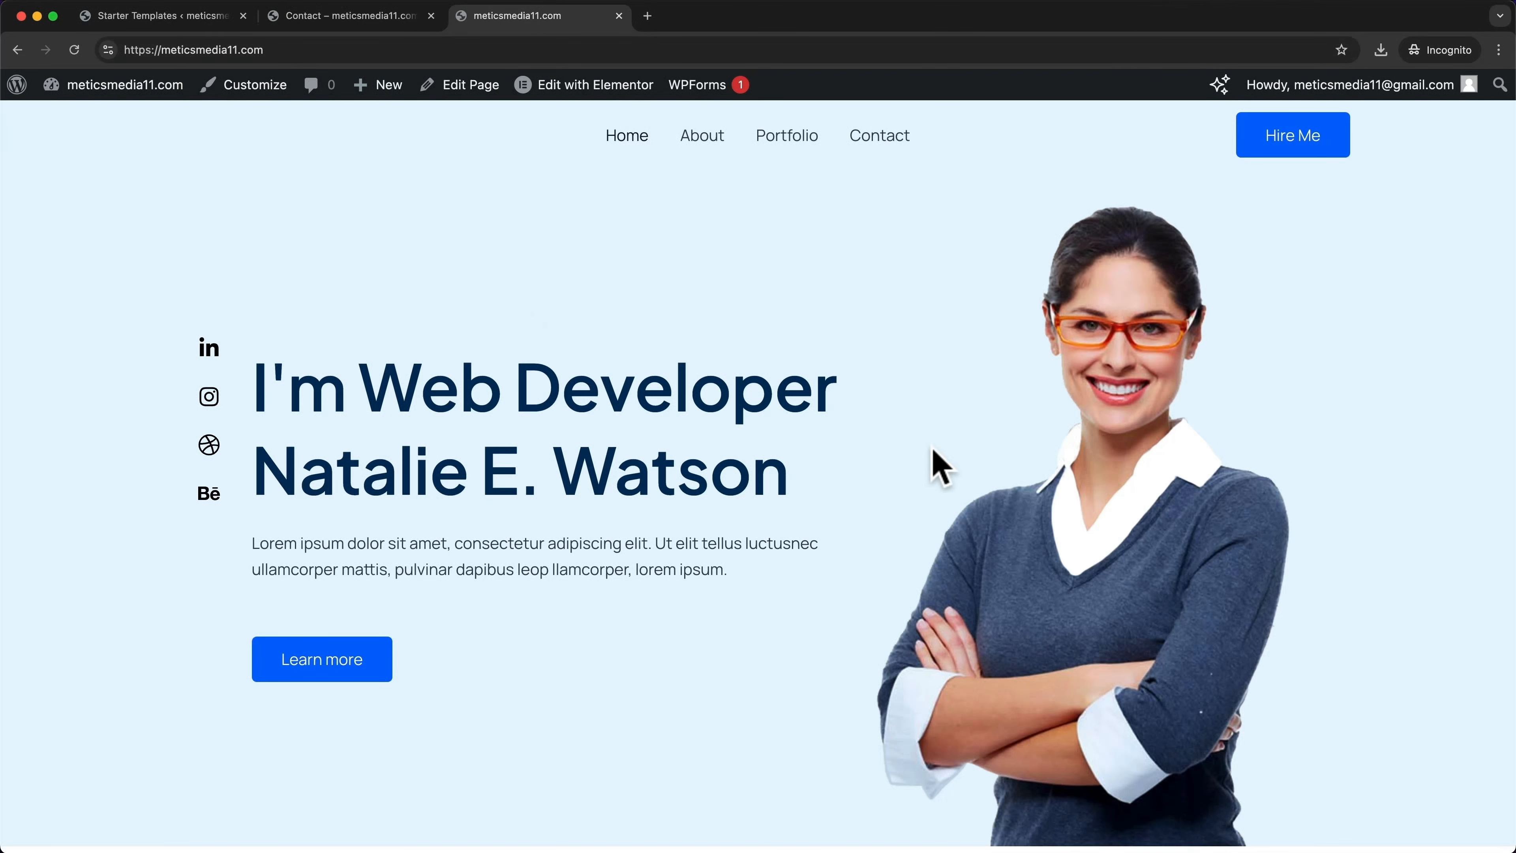
{"action": "left_click", "coordinate": [945, 326]}
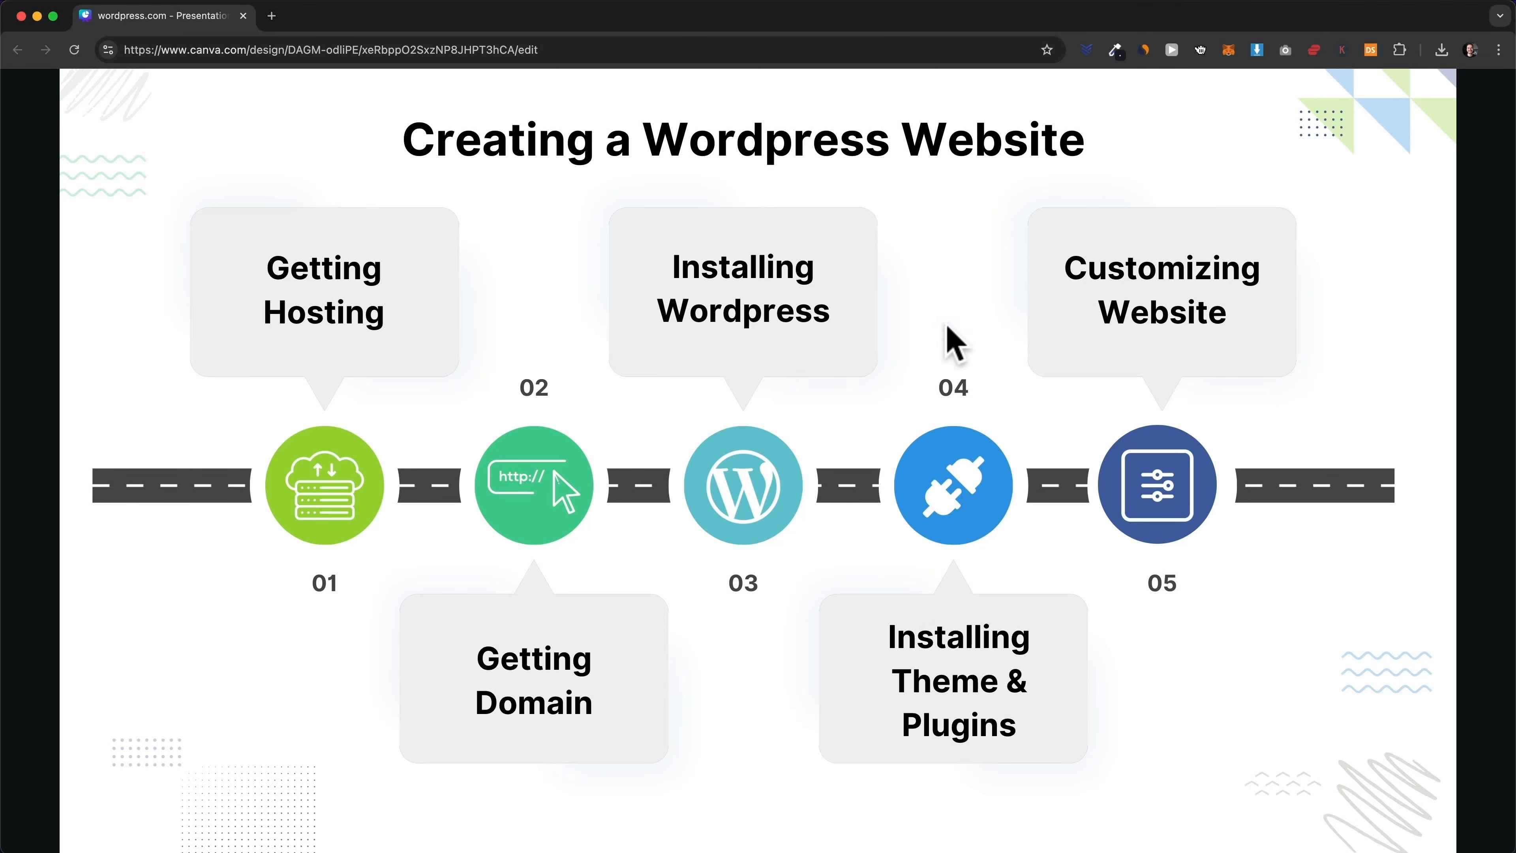
{"action": "left_click", "coordinate": [932, 316]}
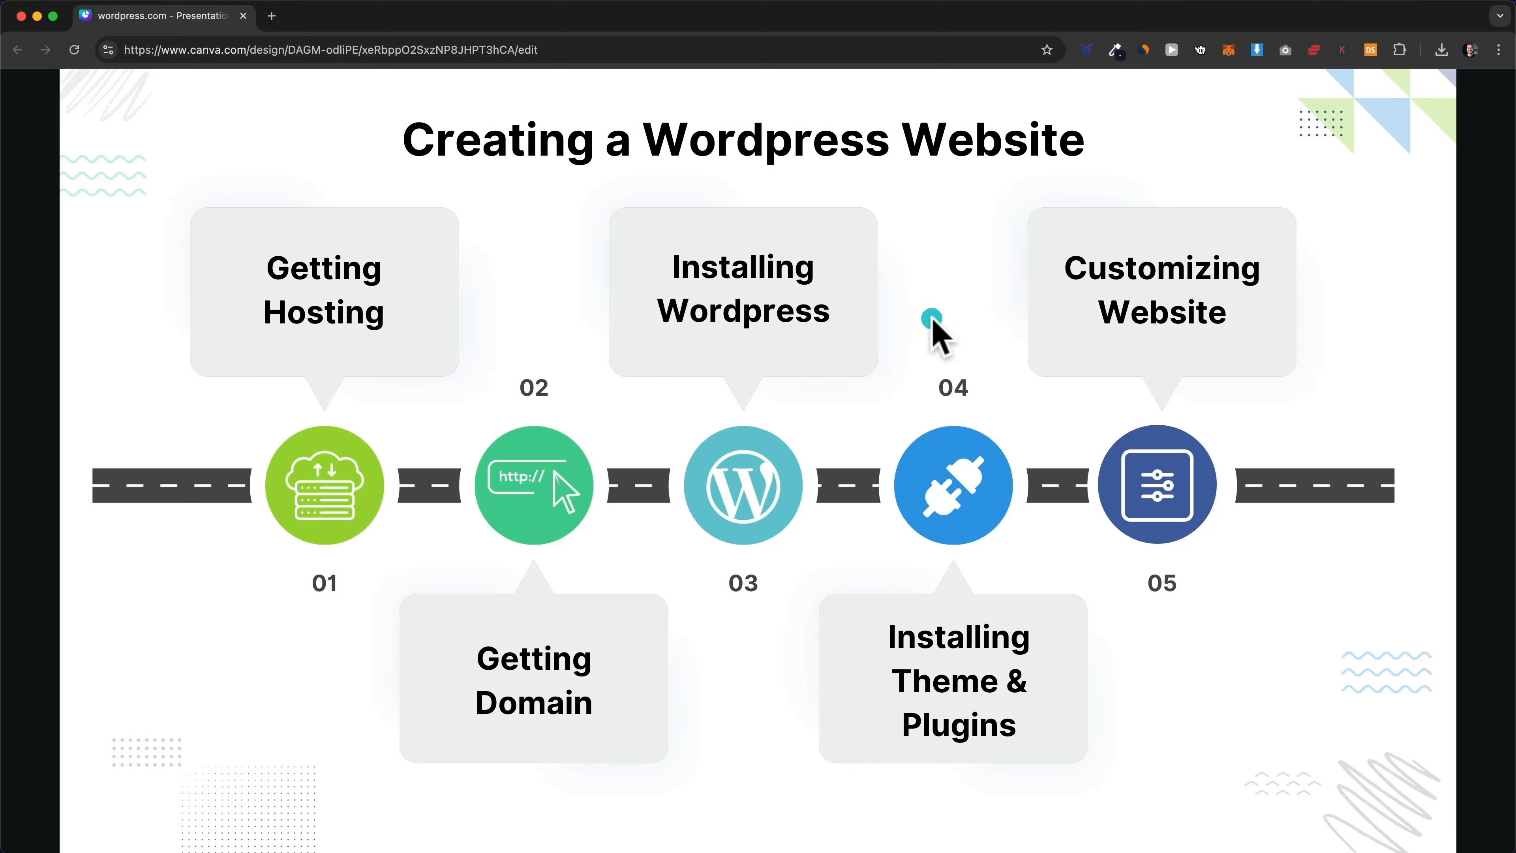
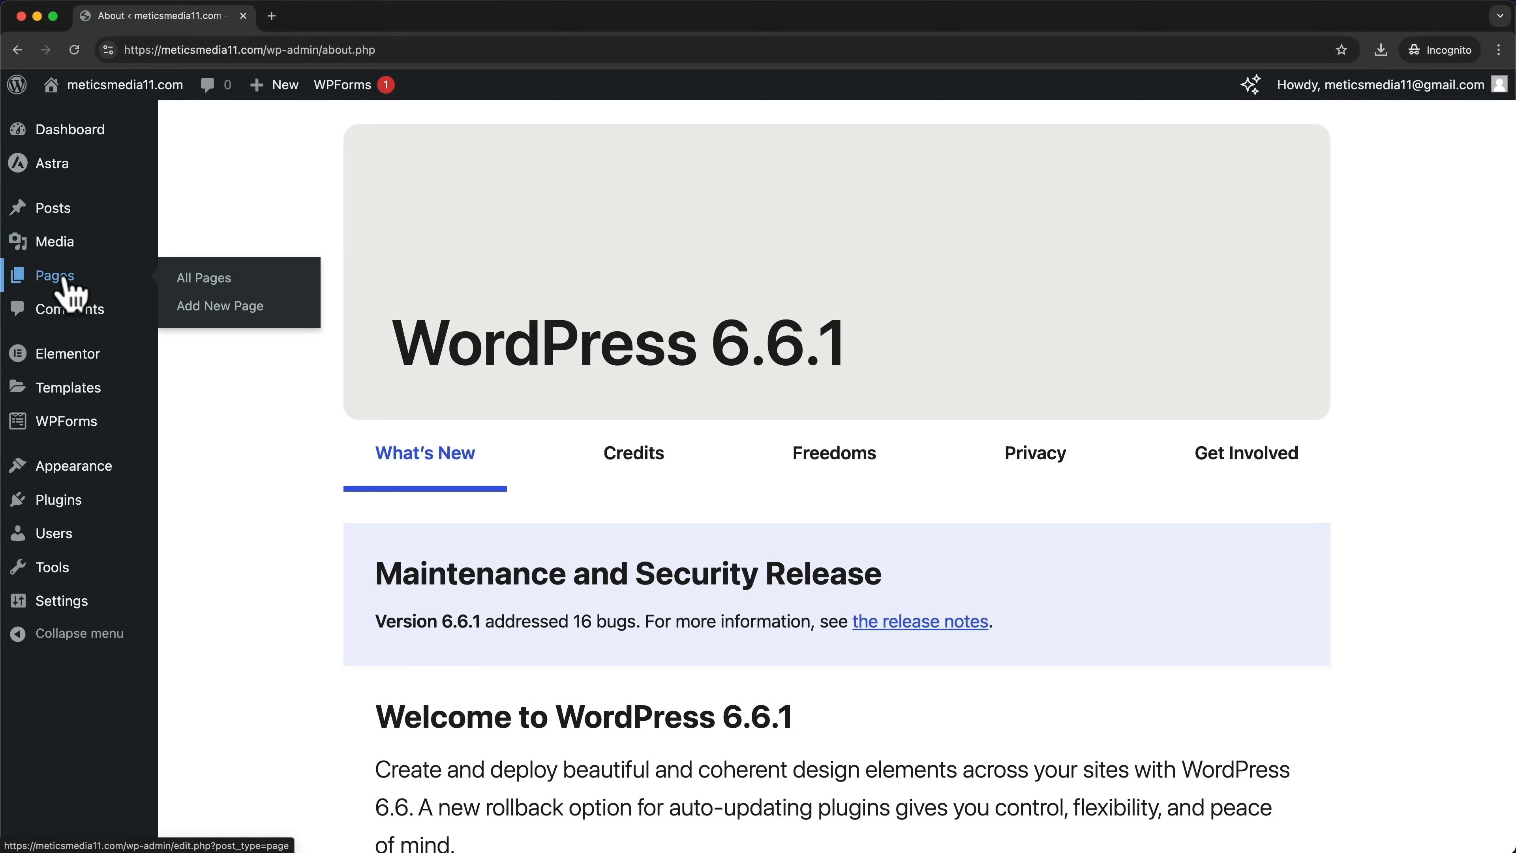
Open the All Pages list showing About, Contact, Home, Portfolio and the draft Privacy Policy
{"action": "left_click", "coordinate": [68, 290]}
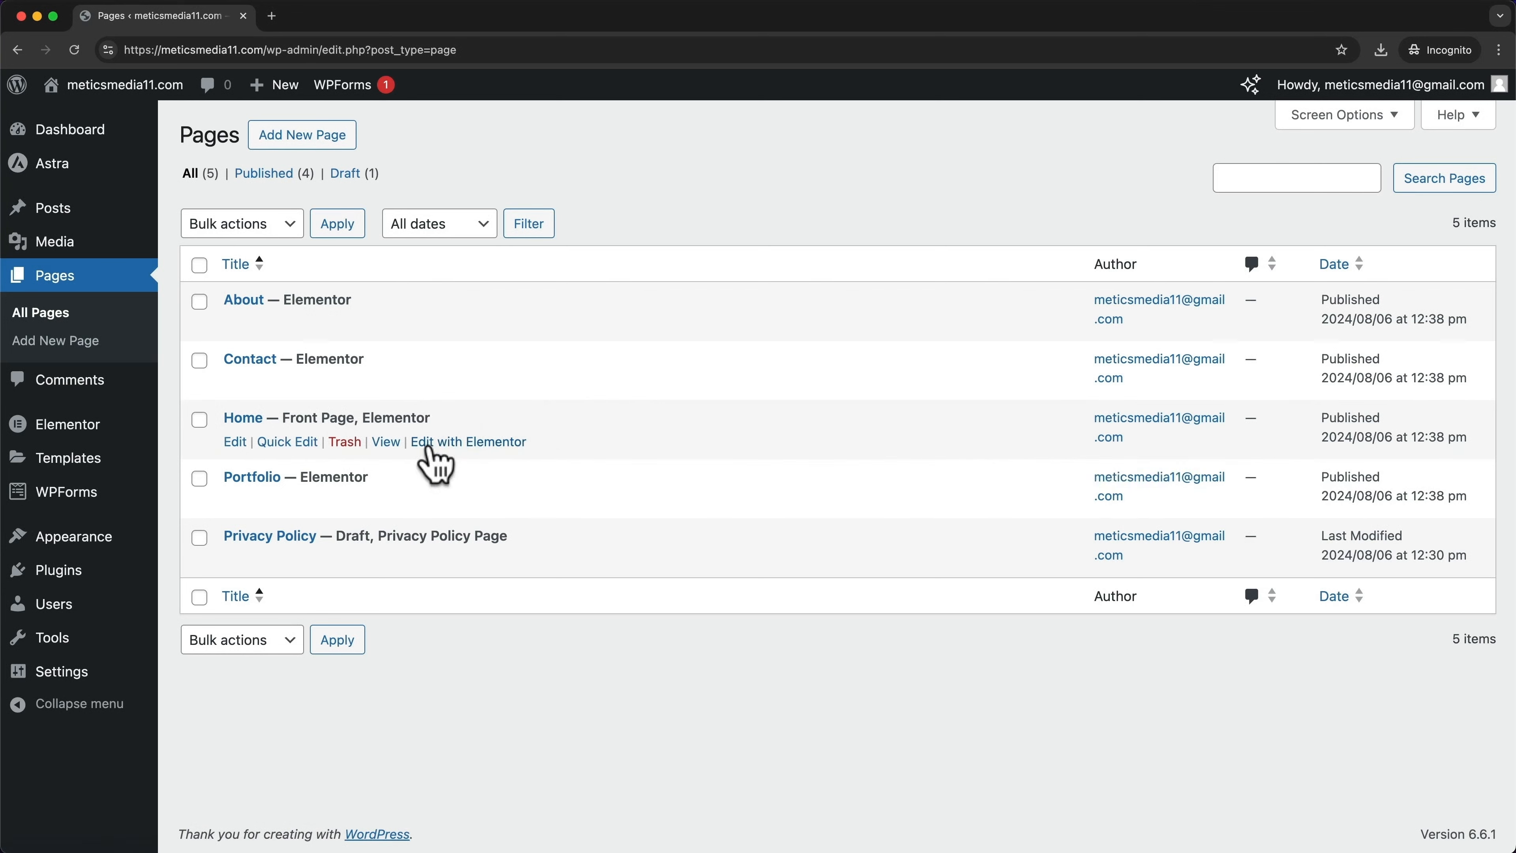
Open the Home page in the Elementor editor from the Pages list
{"action": "left_click", "coordinate": [498, 443]}
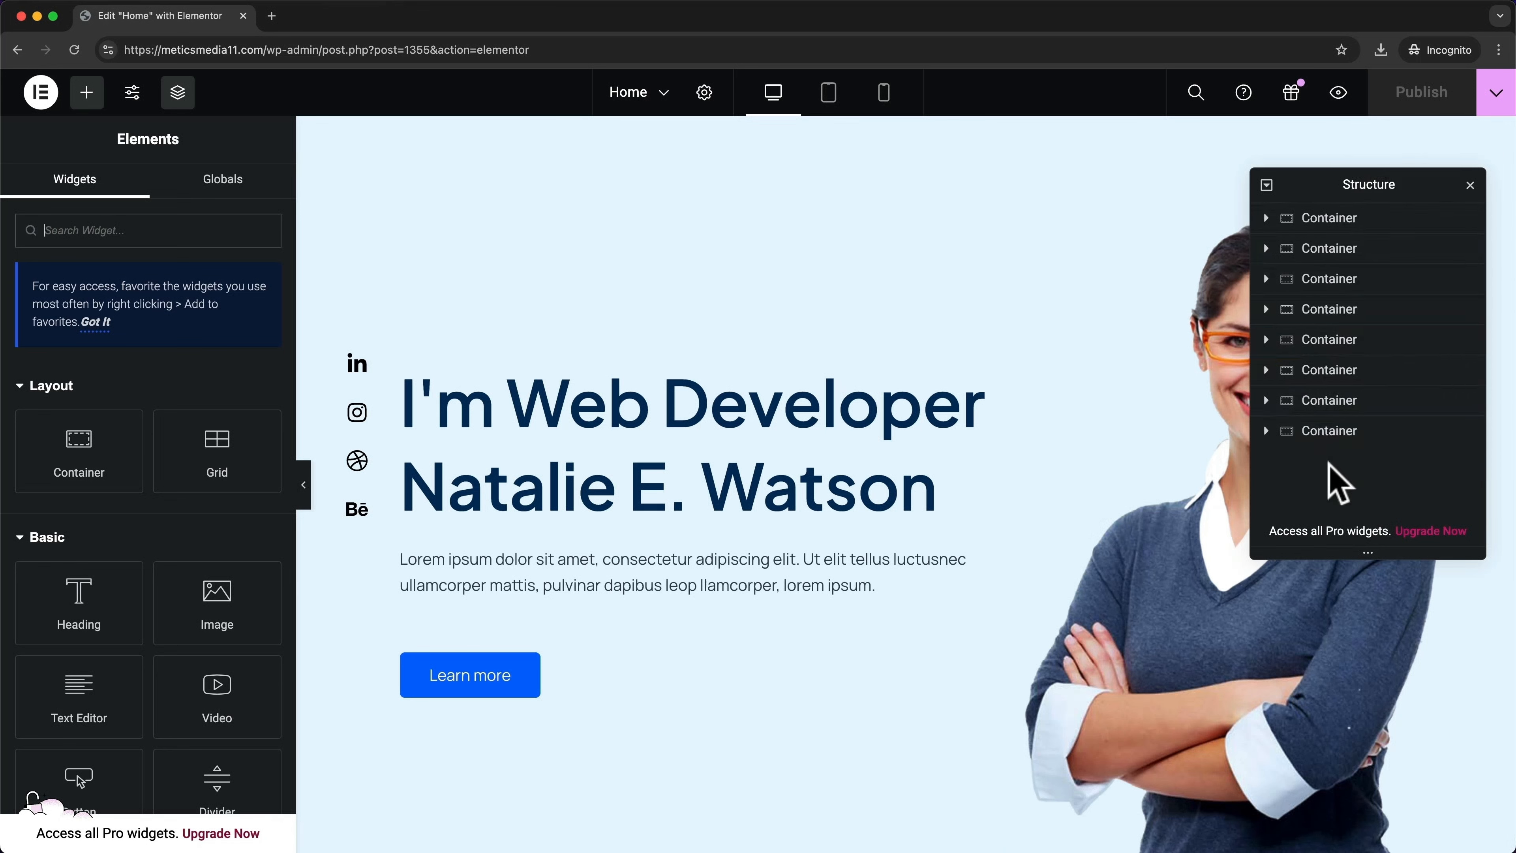
Expand the hero container to inspect its social-icons, text and photo containers and their widgets
{"action": "left_click", "coordinate": [1341, 221]}
{"action": "scroll", "coordinate": [1050, 239], "scroll_direction": "down", "scroll_amount": 2}
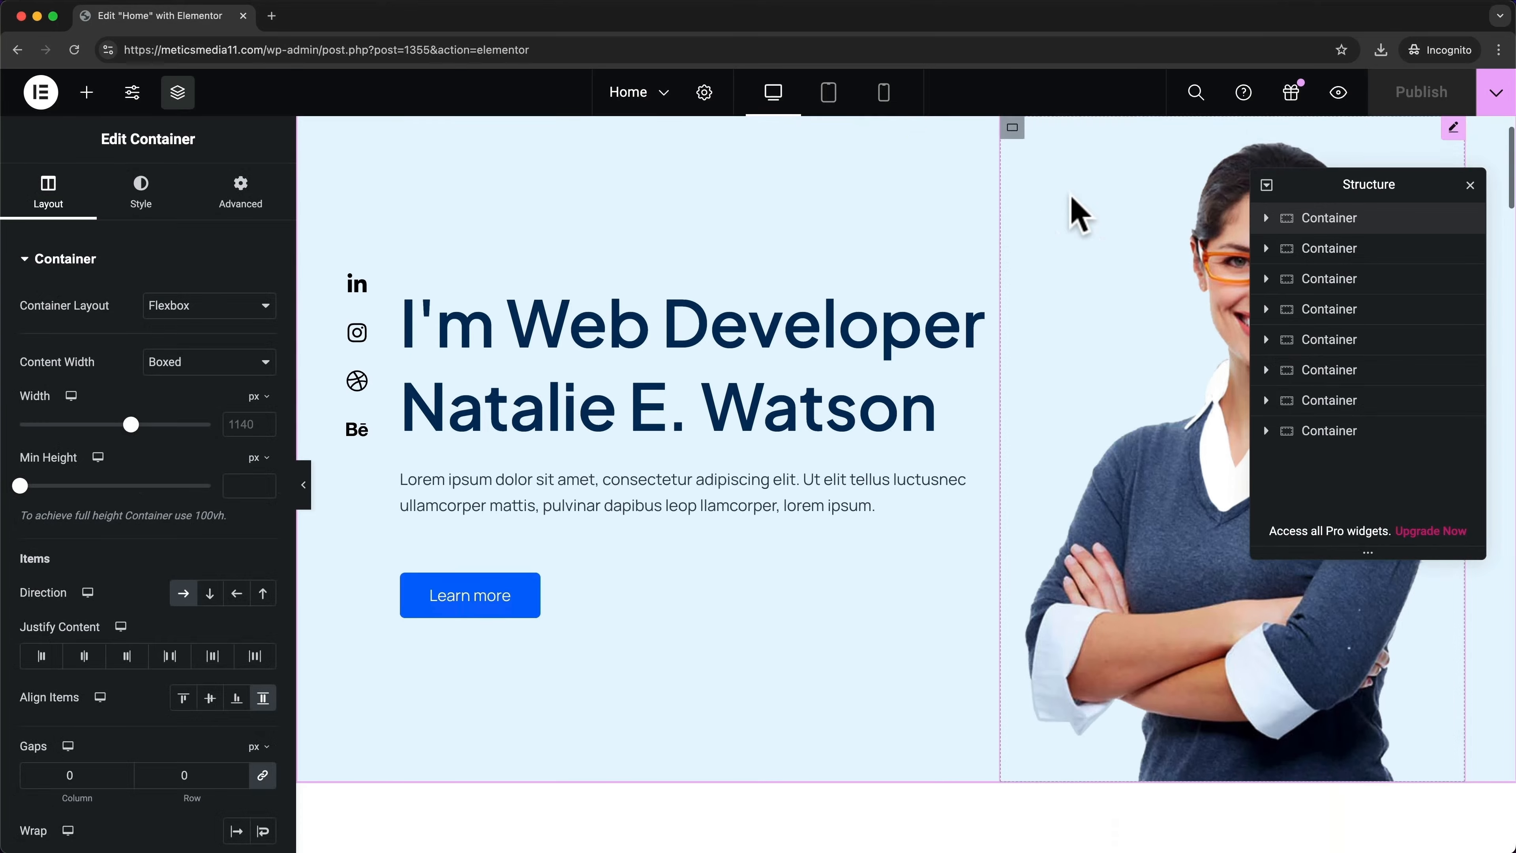
{"action": "scroll", "coordinate": [597, 537], "scroll_direction": "up", "scroll_amount": 1}
{"action": "scroll", "coordinate": [460, 400], "scroll_direction": "up", "scroll_amount": 1}
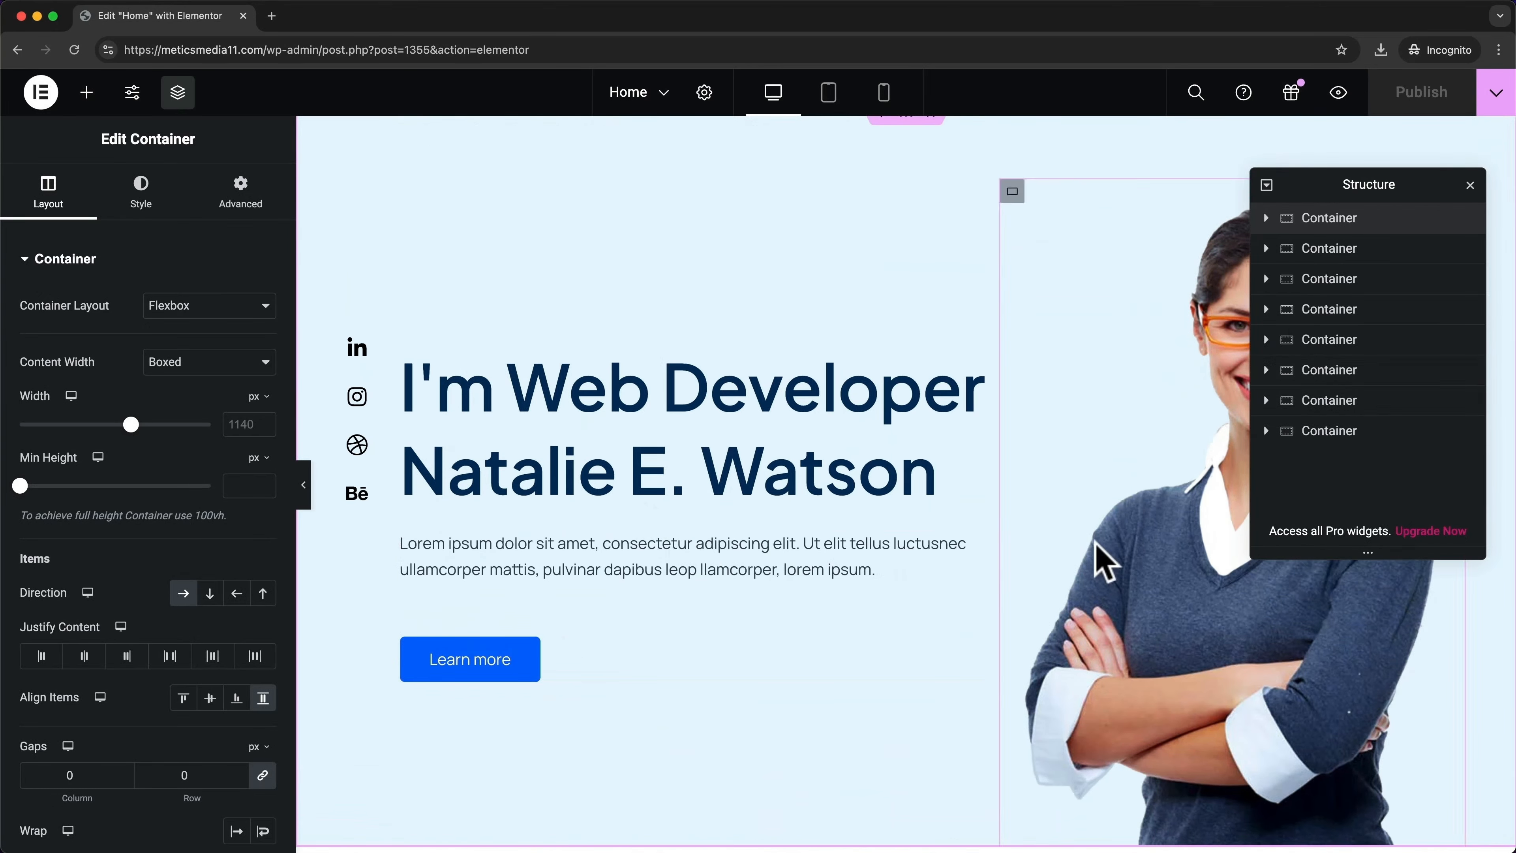
{"action": "left_click", "coordinate": [1265, 217]}
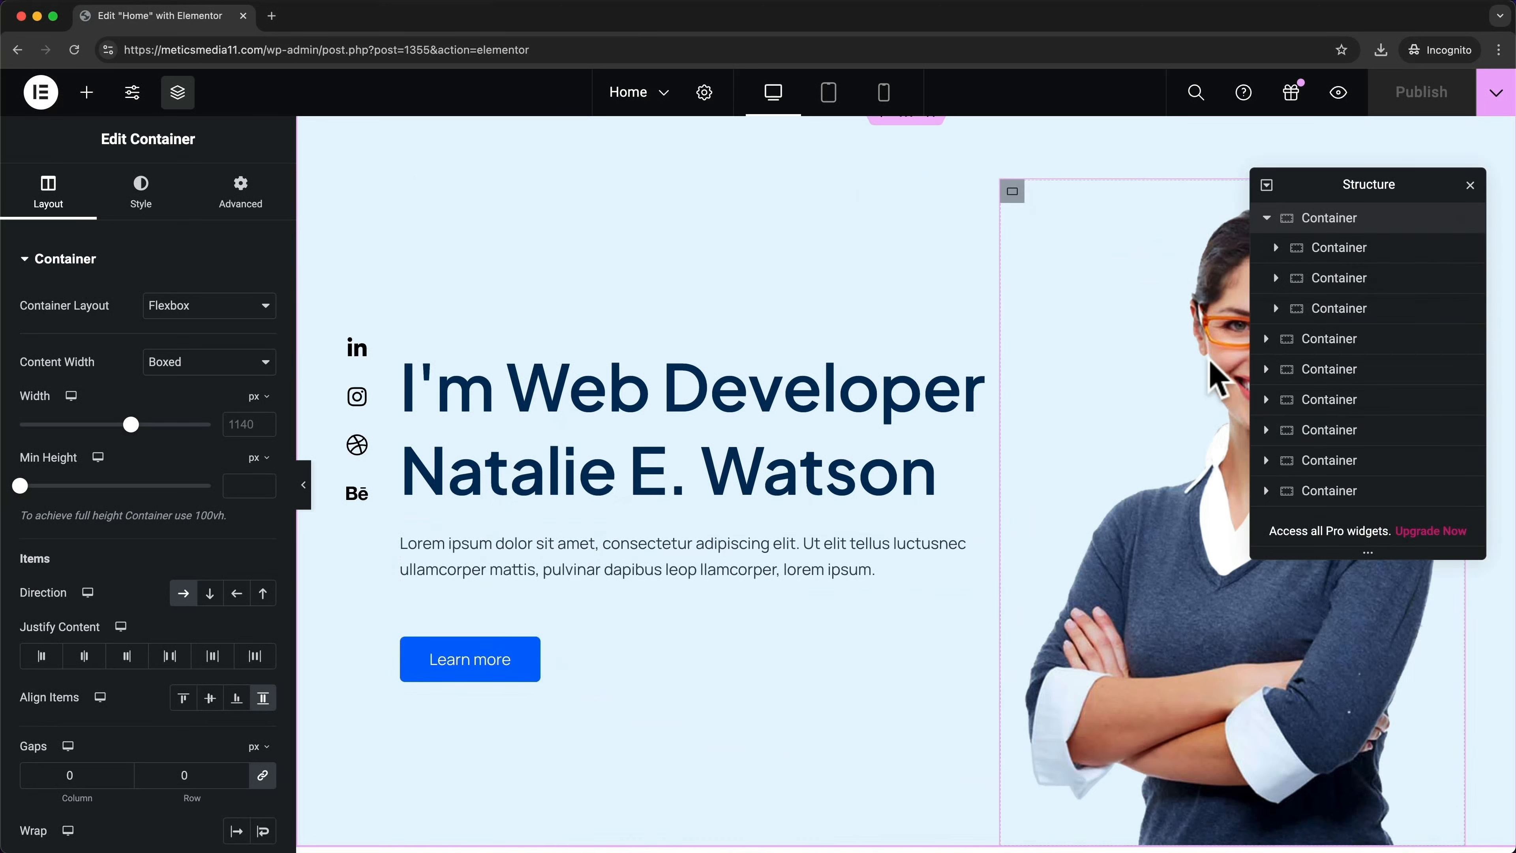
{"action": "left_click", "coordinate": [1343, 254]}
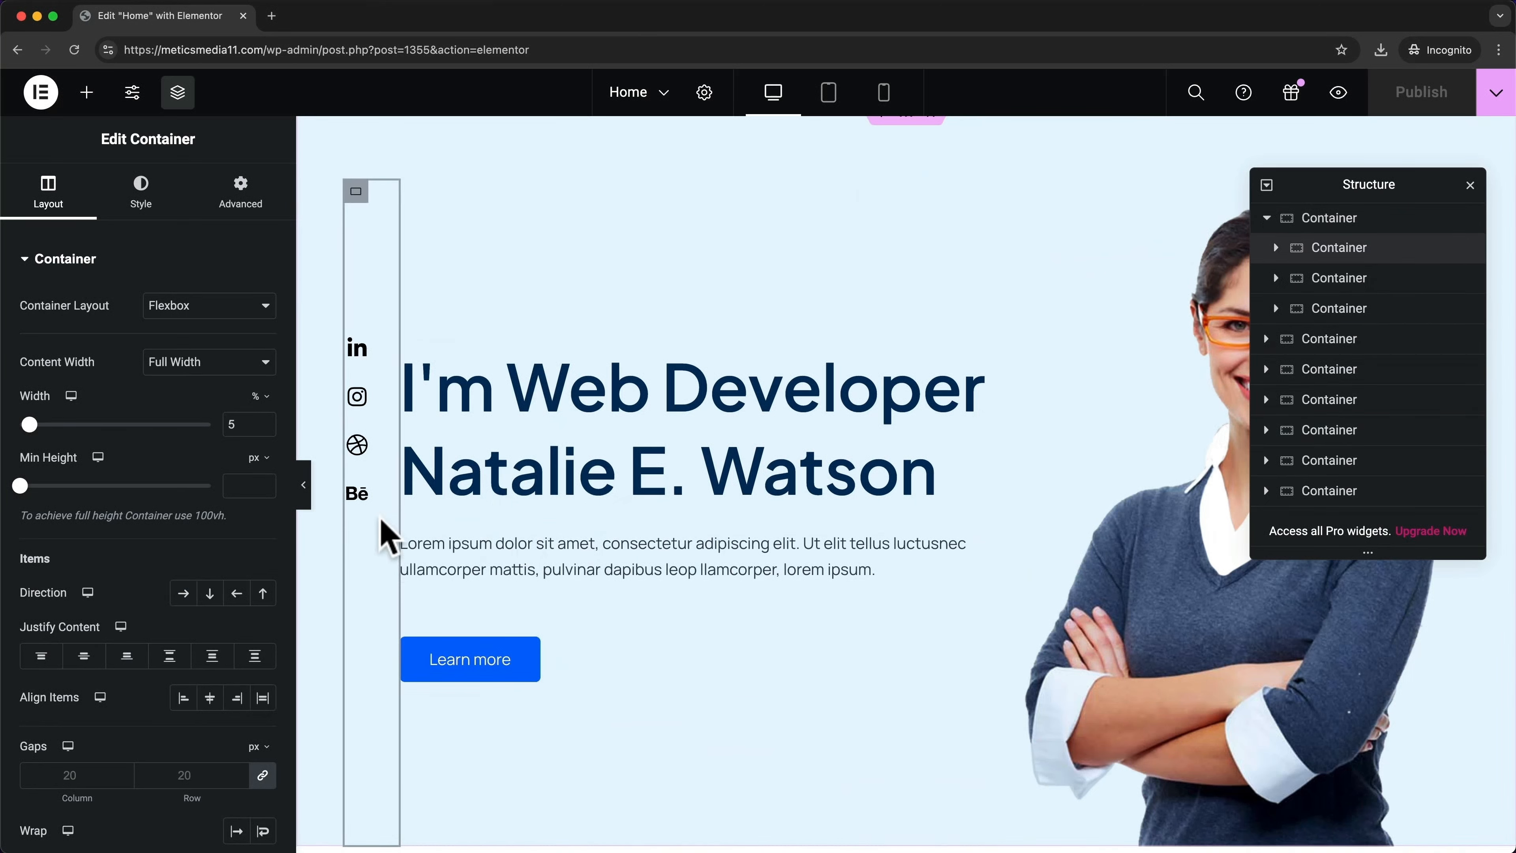
{"action": "left_click", "coordinate": [1360, 279]}
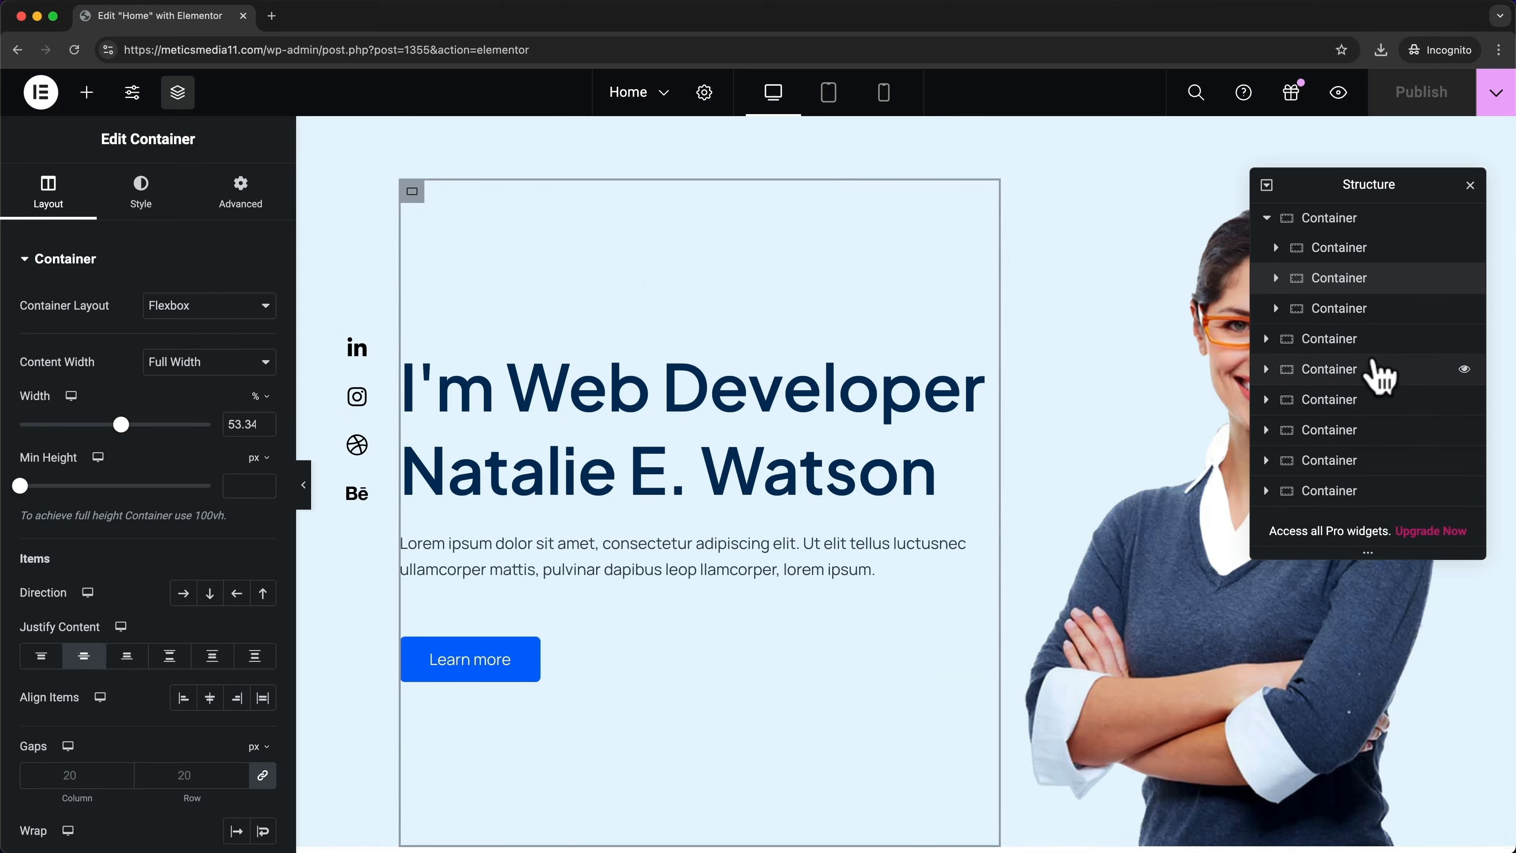
{"action": "left_click", "coordinate": [1335, 311]}
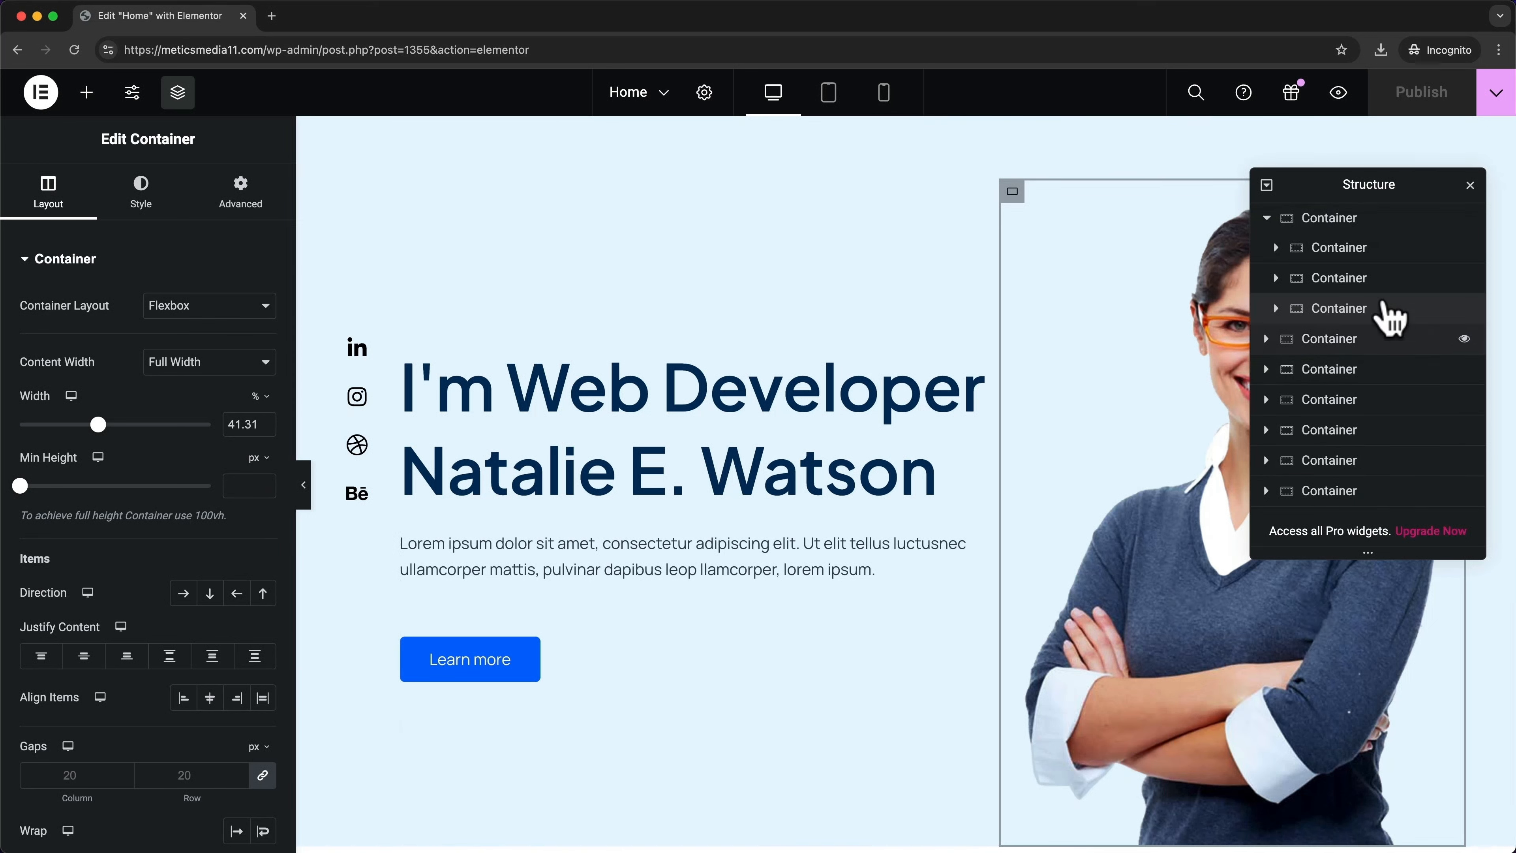
{"action": "left_click", "coordinate": [1275, 247]}
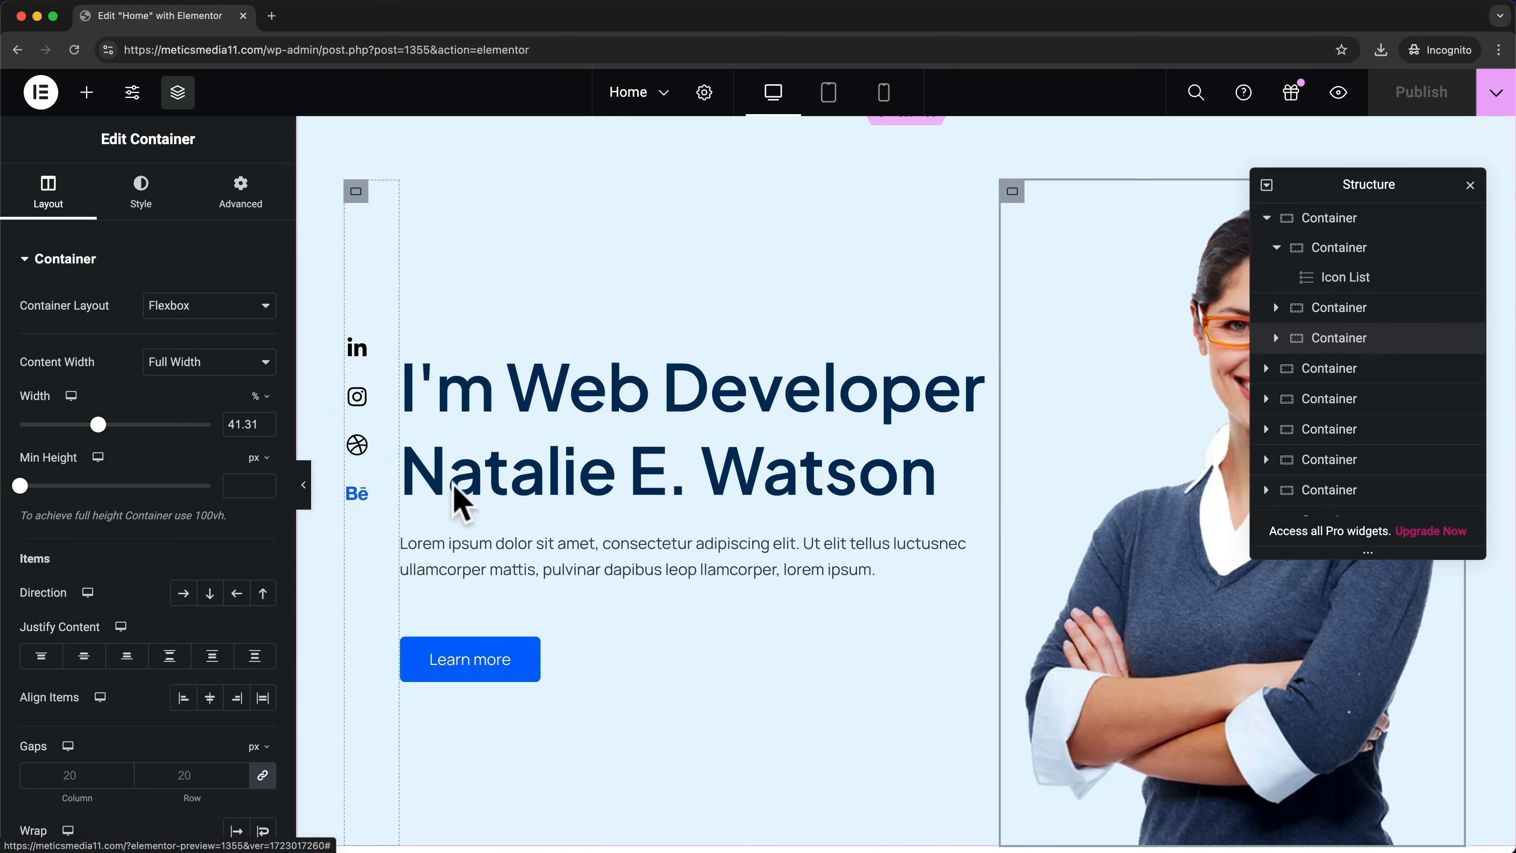
{"action": "left_click_drag", "start_coordinate": [1279, 352], "coordinate": [1310, 349]}
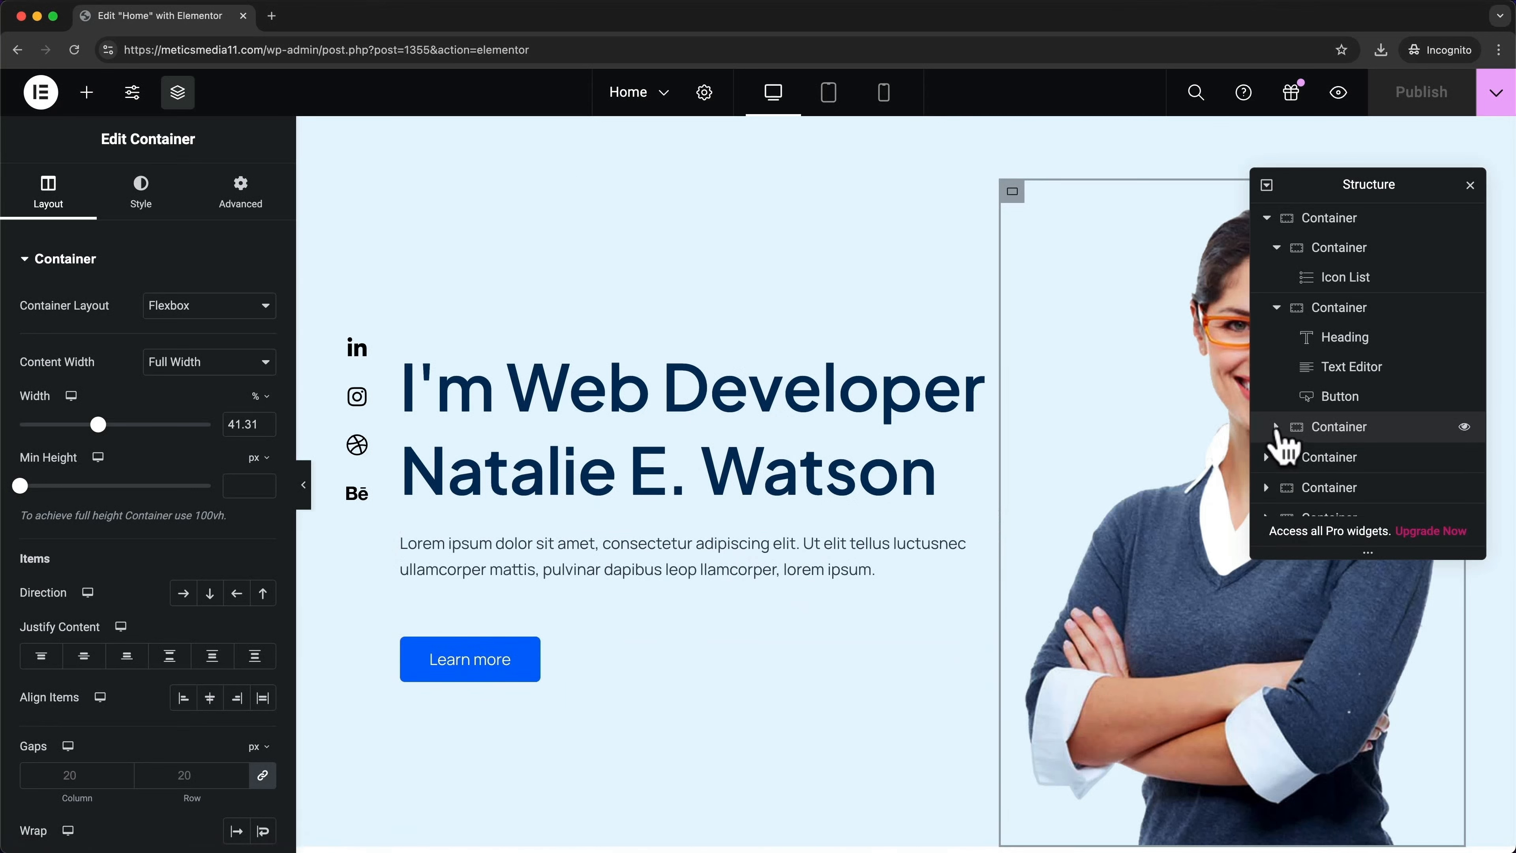
{"action": "left_click", "coordinate": [1276, 426]}
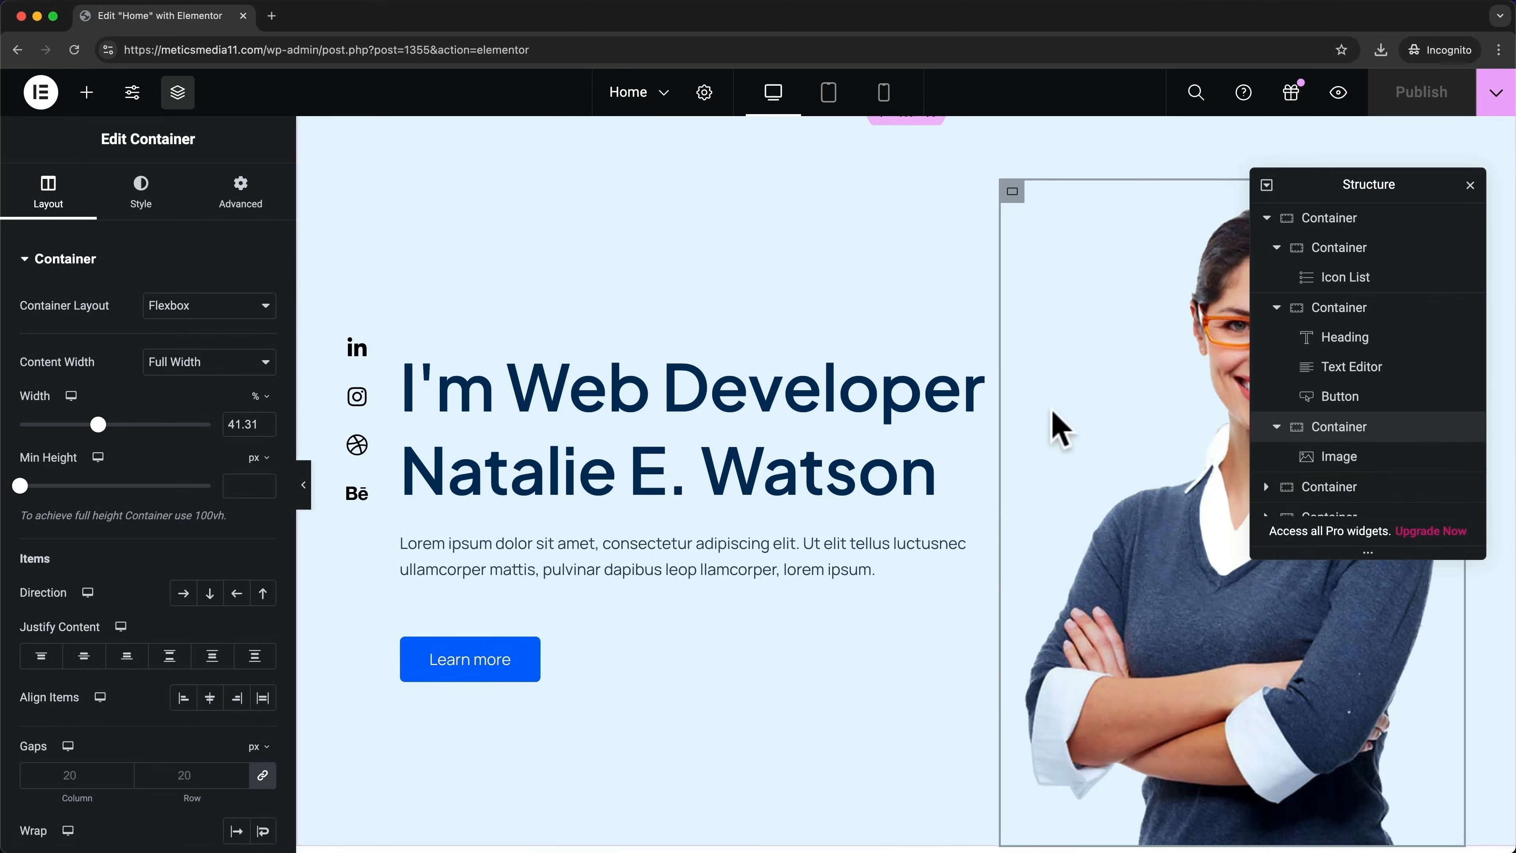
{"action": "scroll", "coordinate": [1060, 516], "scroll_direction": "up", "scroll_amount": 1}
{"action": "scroll", "coordinate": [1059, 516], "scroll_direction": "down", "scroll_amount": 1}
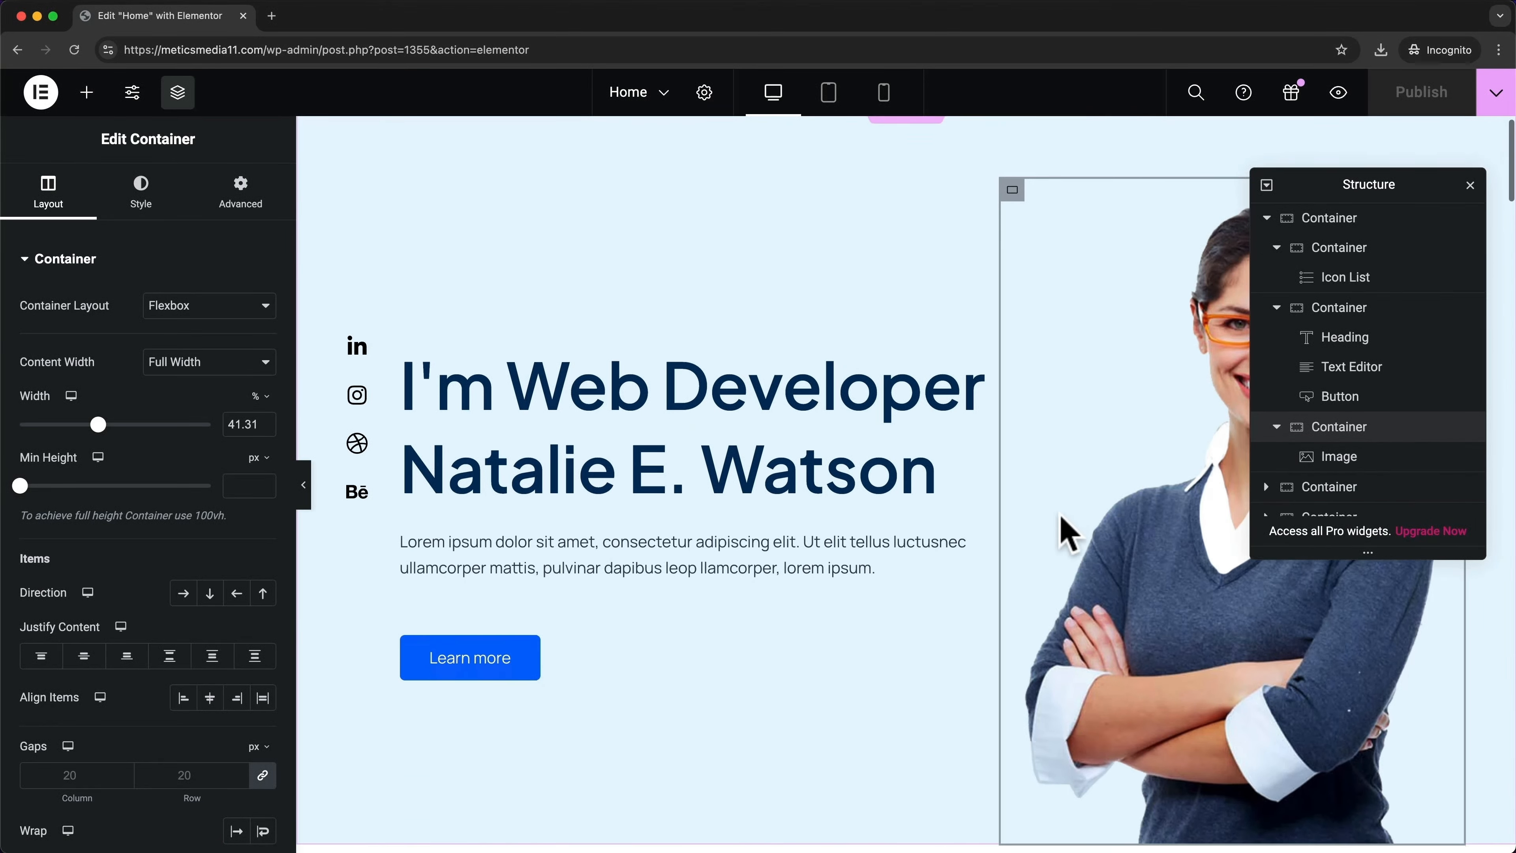
{"action": "scroll", "coordinate": [1067, 534], "scroll_direction": "down", "scroll_amount": 10}
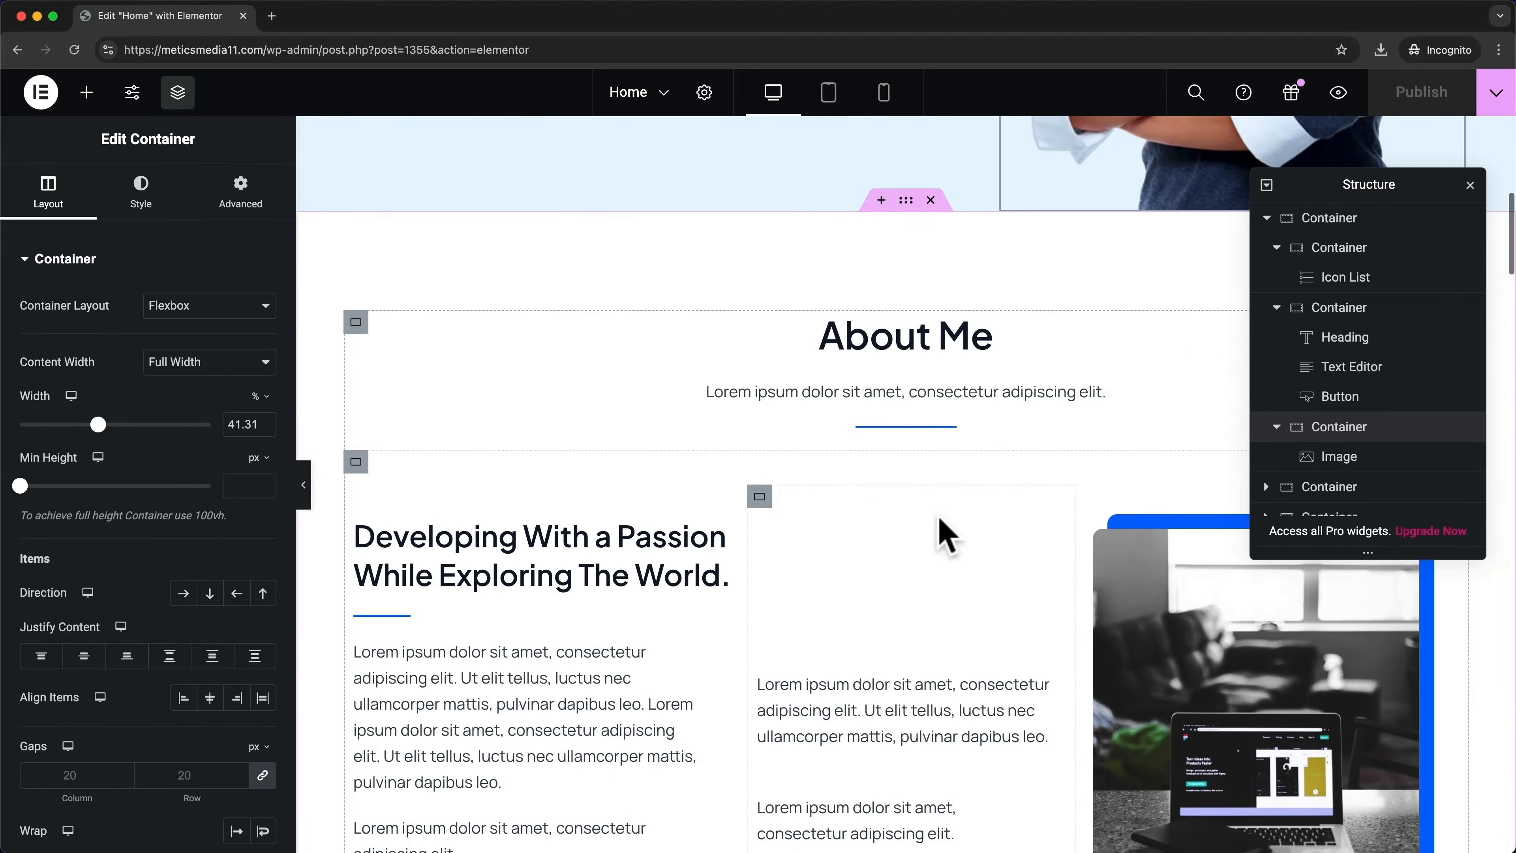
{"action": "scroll", "coordinate": [946, 536], "scroll_direction": "down", "scroll_amount": 1}
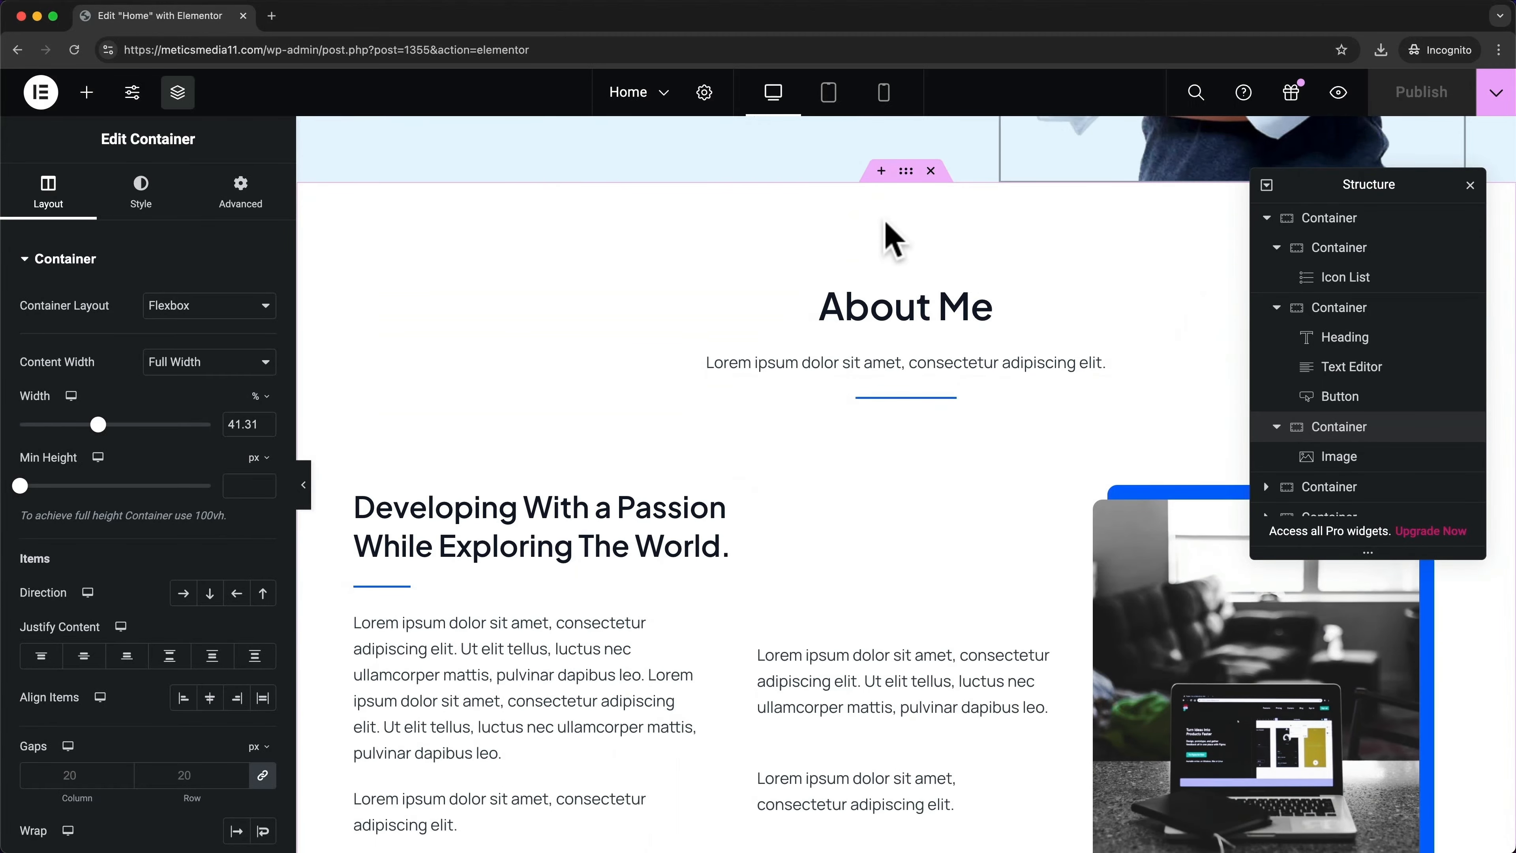
{"action": "left_click", "coordinate": [1266, 219]}
Inspect the About Me section's heading, description, divider and columns, then close the Structure navigator
{"action": "left_click", "coordinate": [1310, 250]}
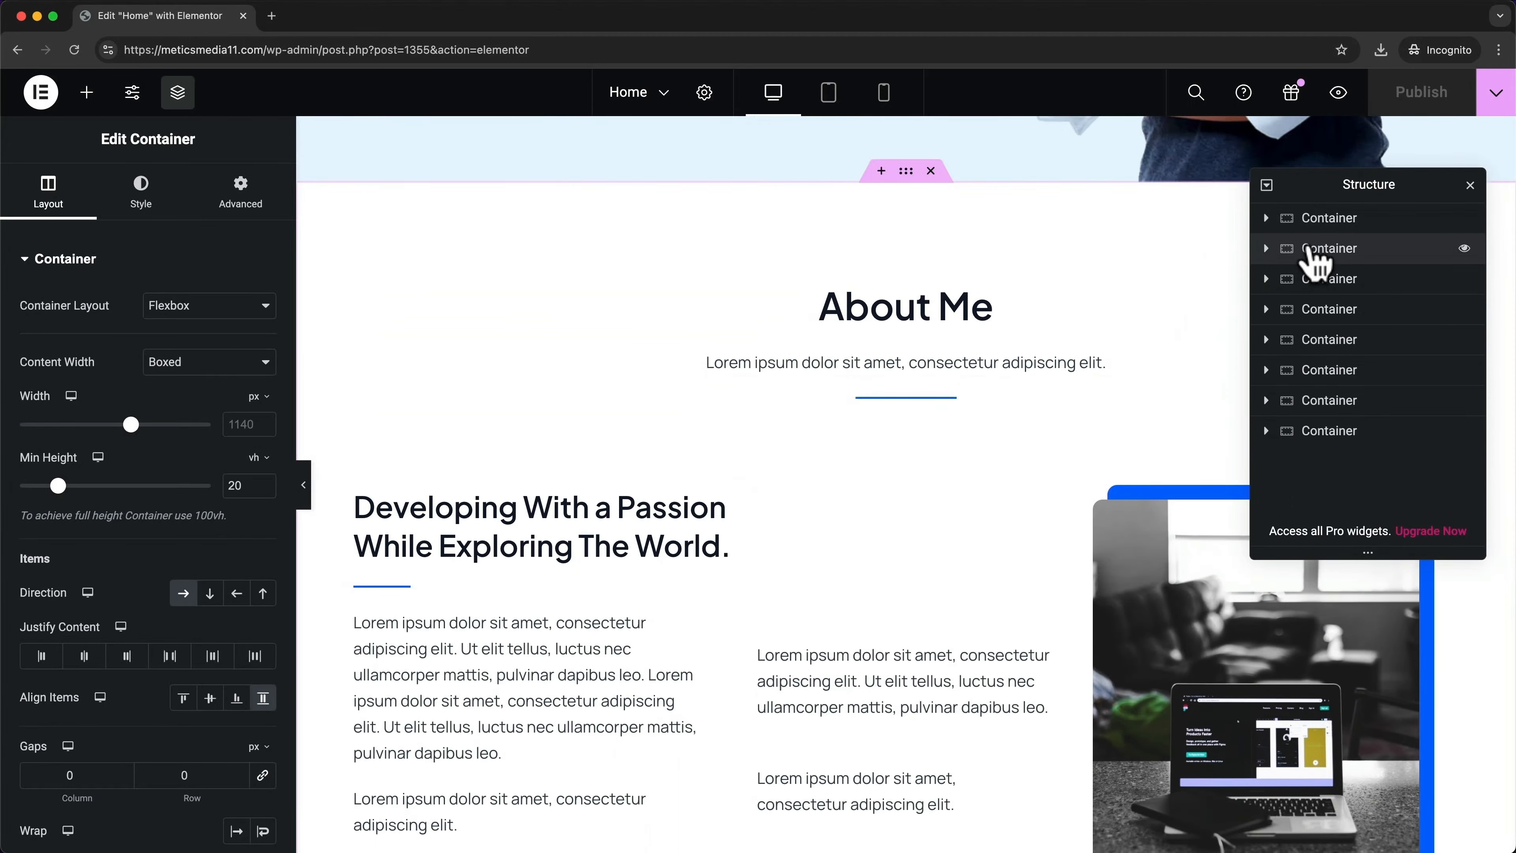
{"action": "scroll", "coordinate": [879, 456], "scroll_direction": "down", "scroll_amount": 2}
{"action": "left_click", "coordinate": [1266, 249]}
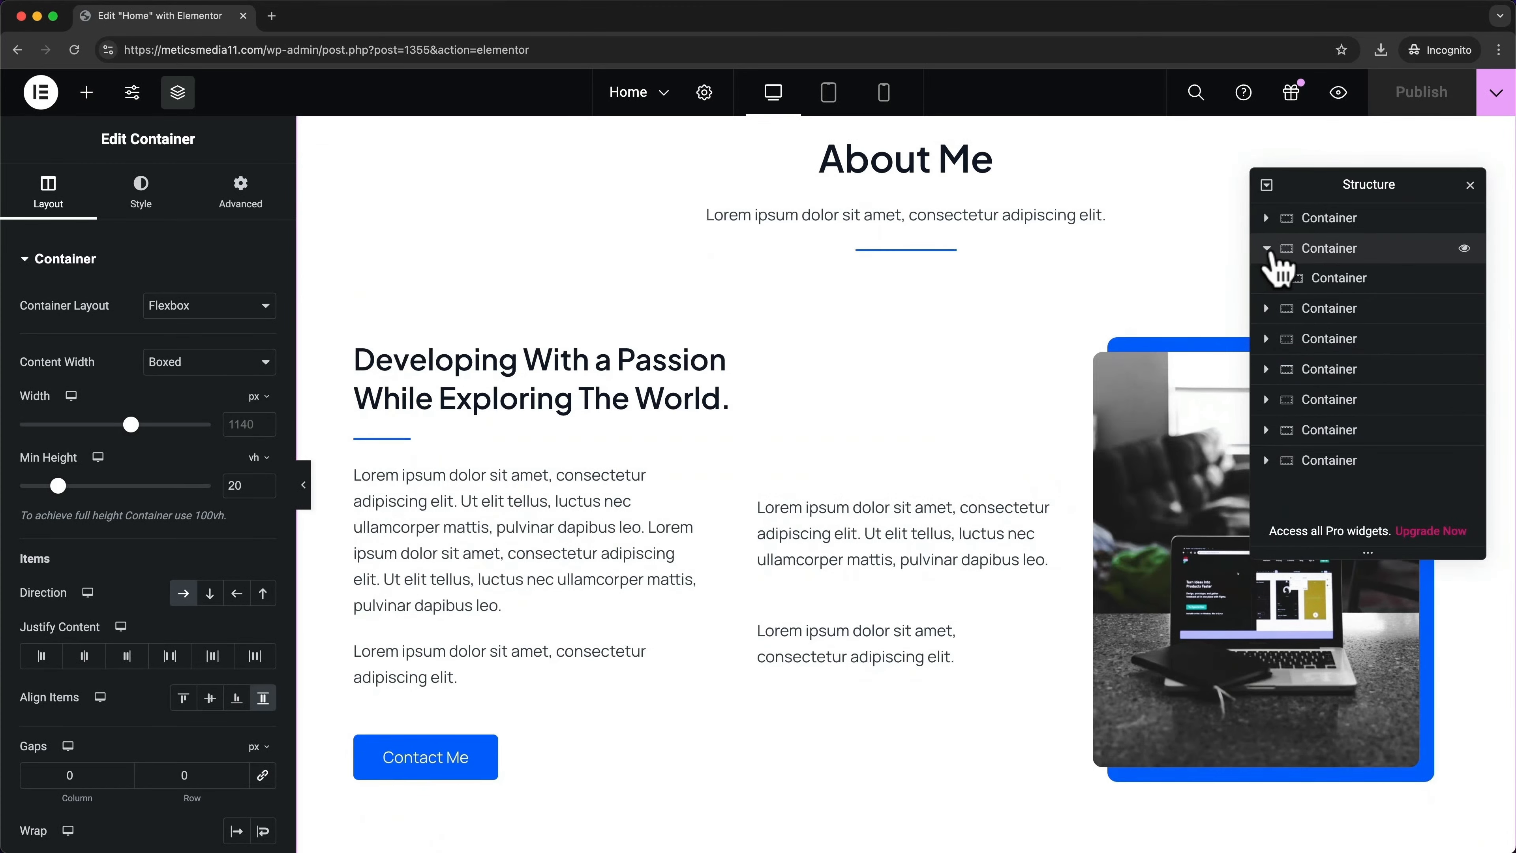
{"action": "left_click", "coordinate": [1276, 278]}
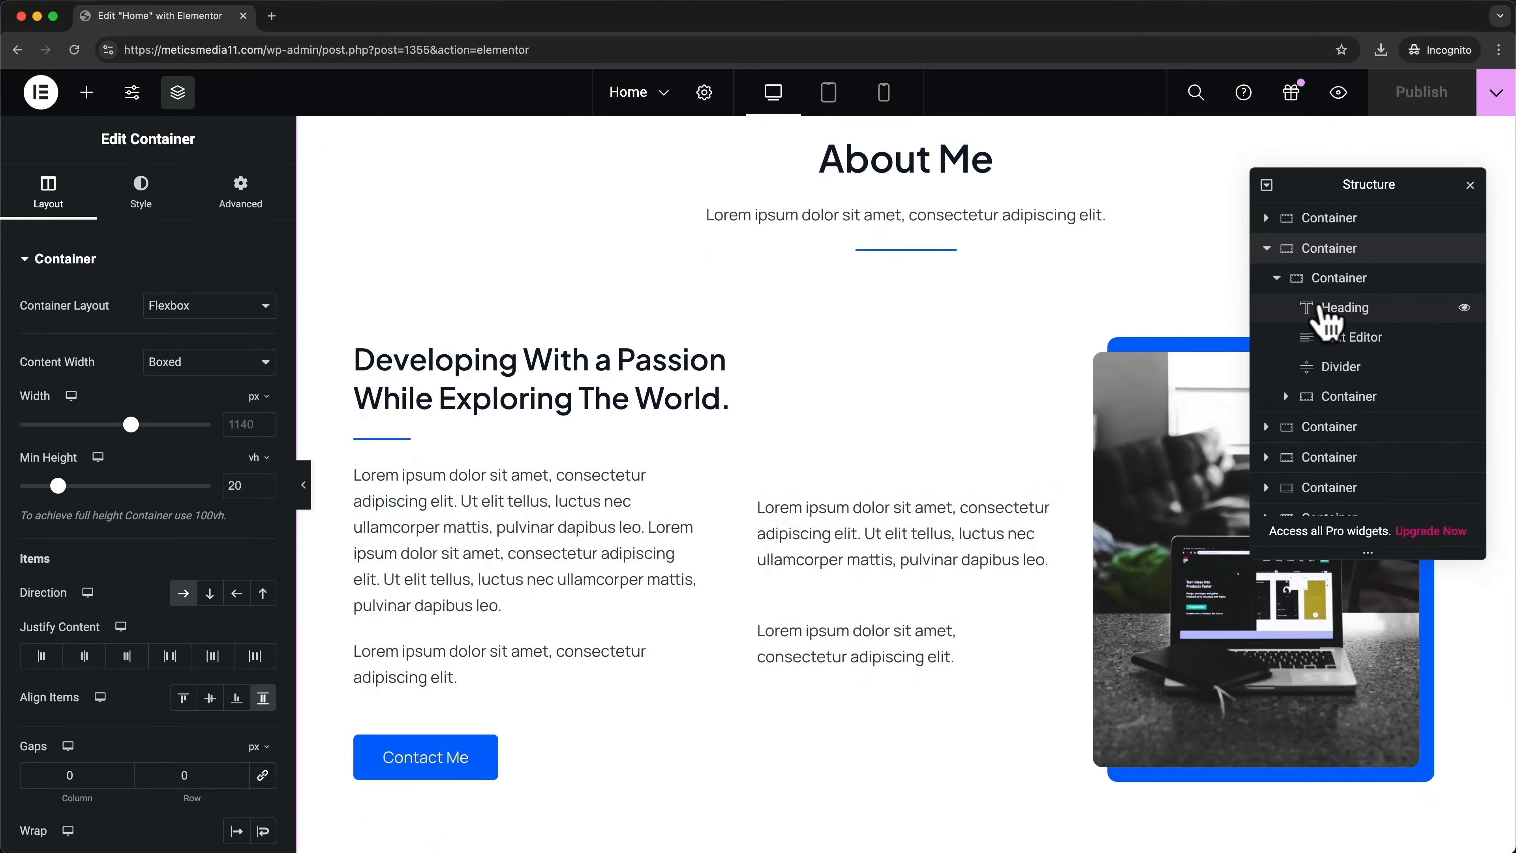
{"action": "left_click", "coordinate": [1319, 307]}
{"action": "left_click", "coordinate": [1316, 335]}
{"action": "left_click", "coordinate": [1305, 365]}
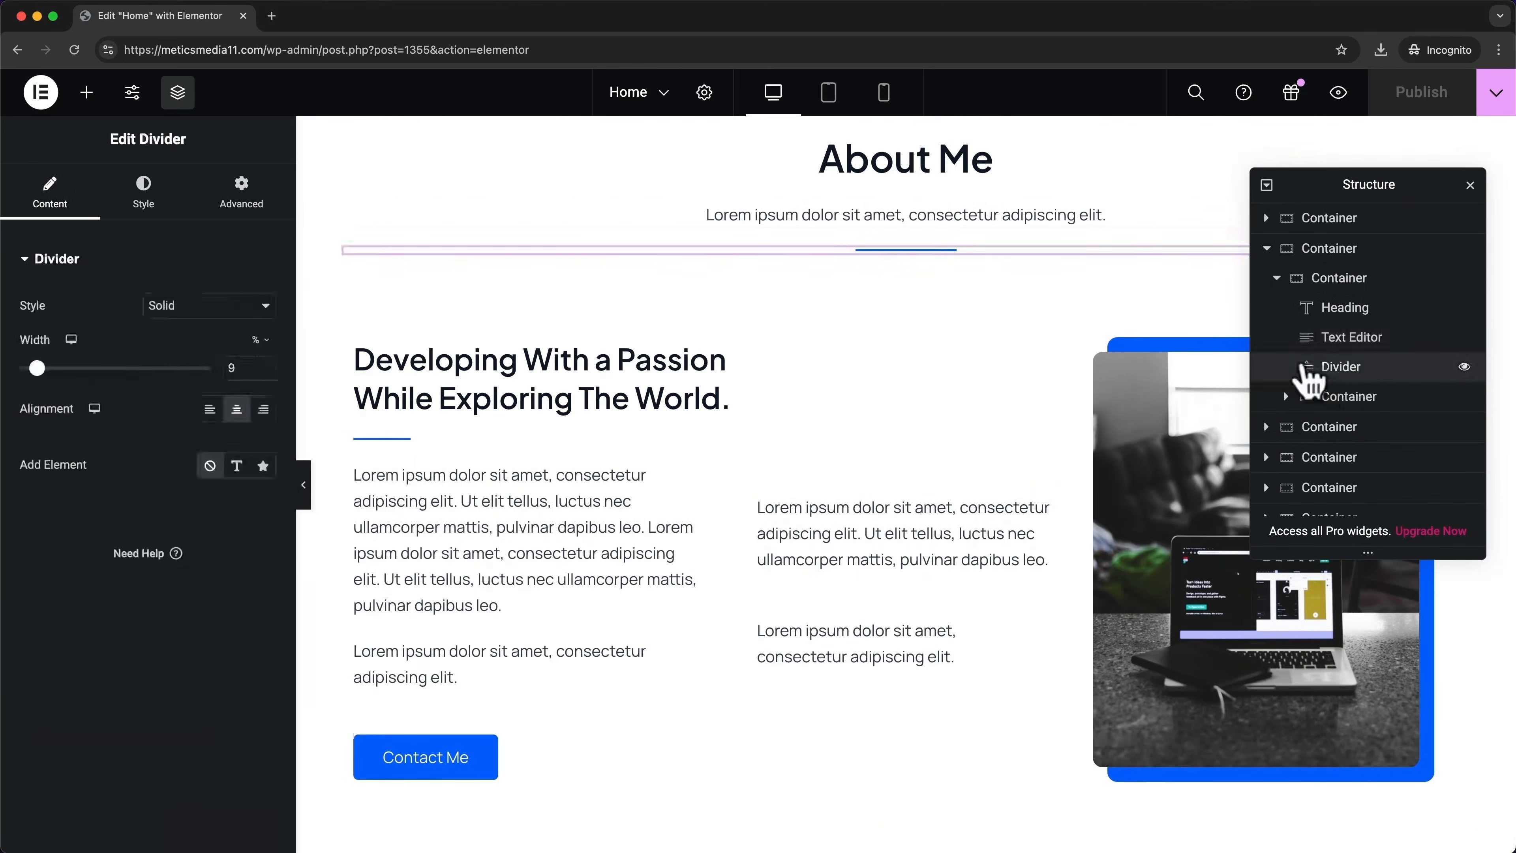
{"action": "left_click", "coordinate": [1306, 399]}
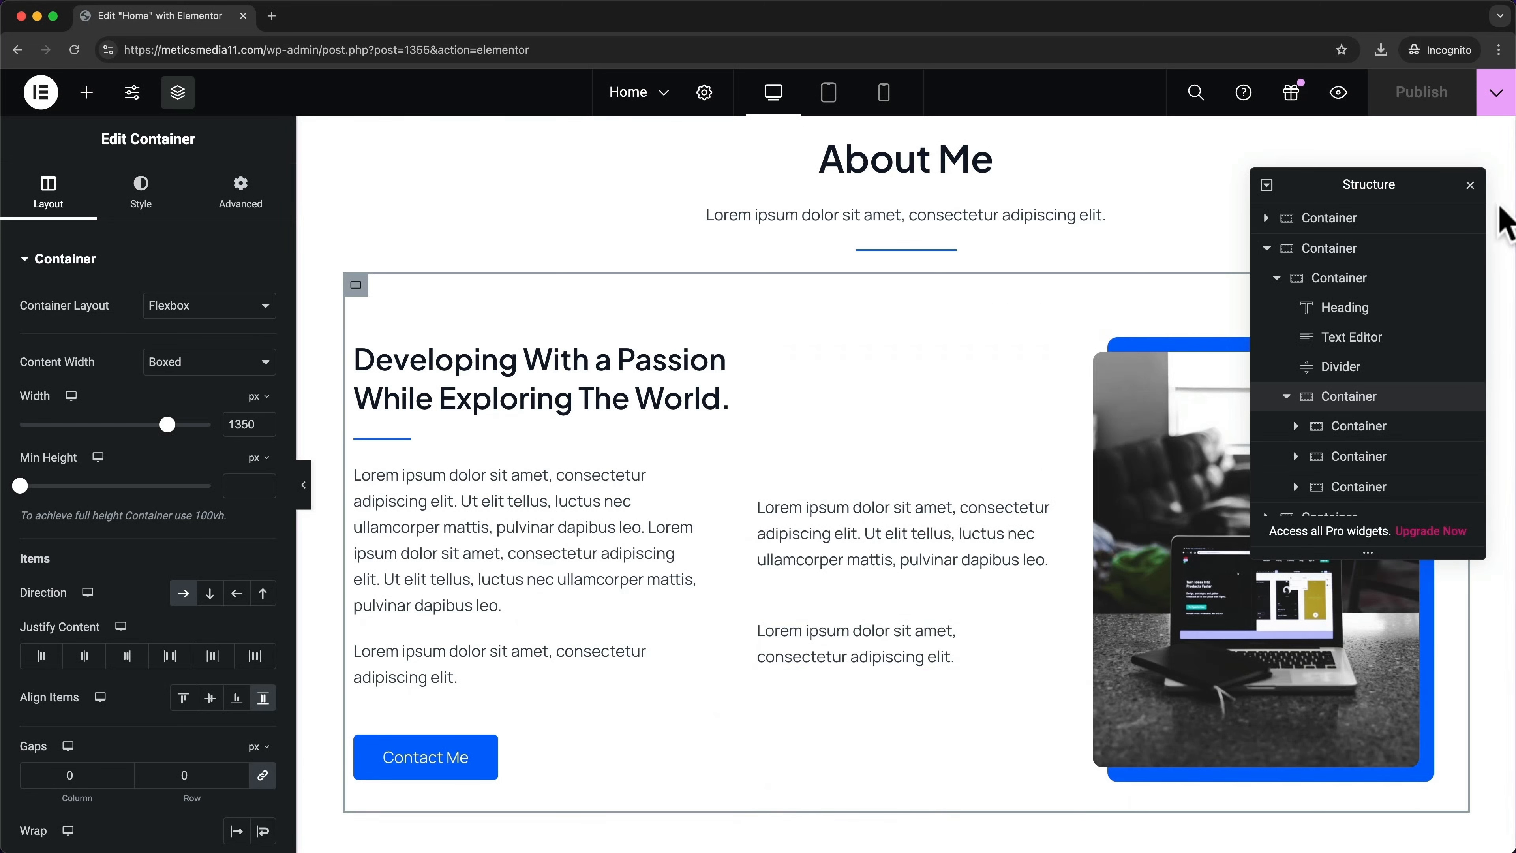
{"action": "left_click", "coordinate": [1471, 187]}
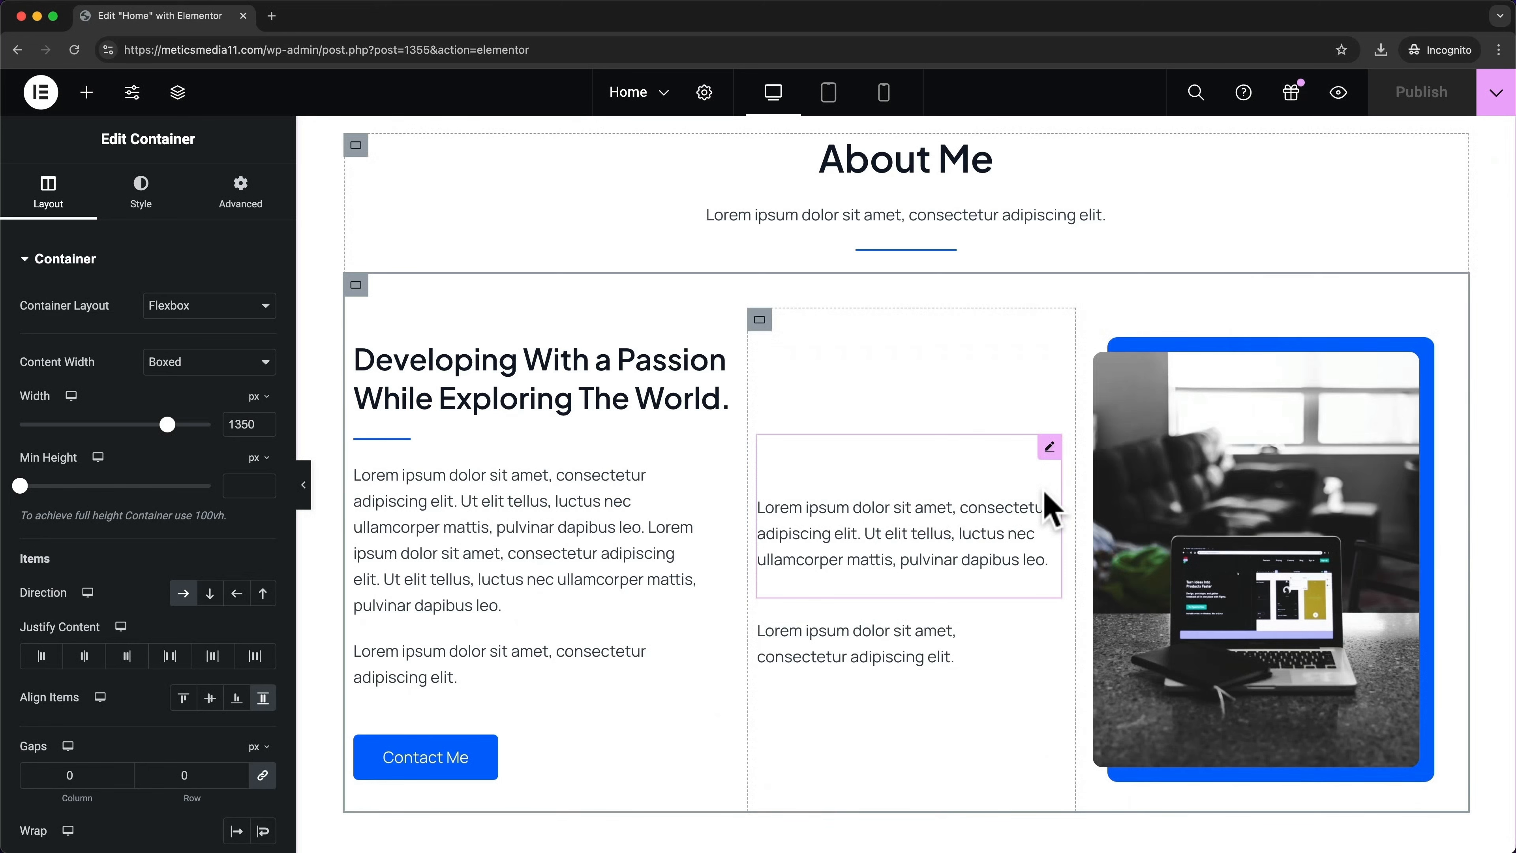
{"action": "scroll", "coordinate": [1051, 508], "scroll_direction": "up", "scroll_amount": 10}
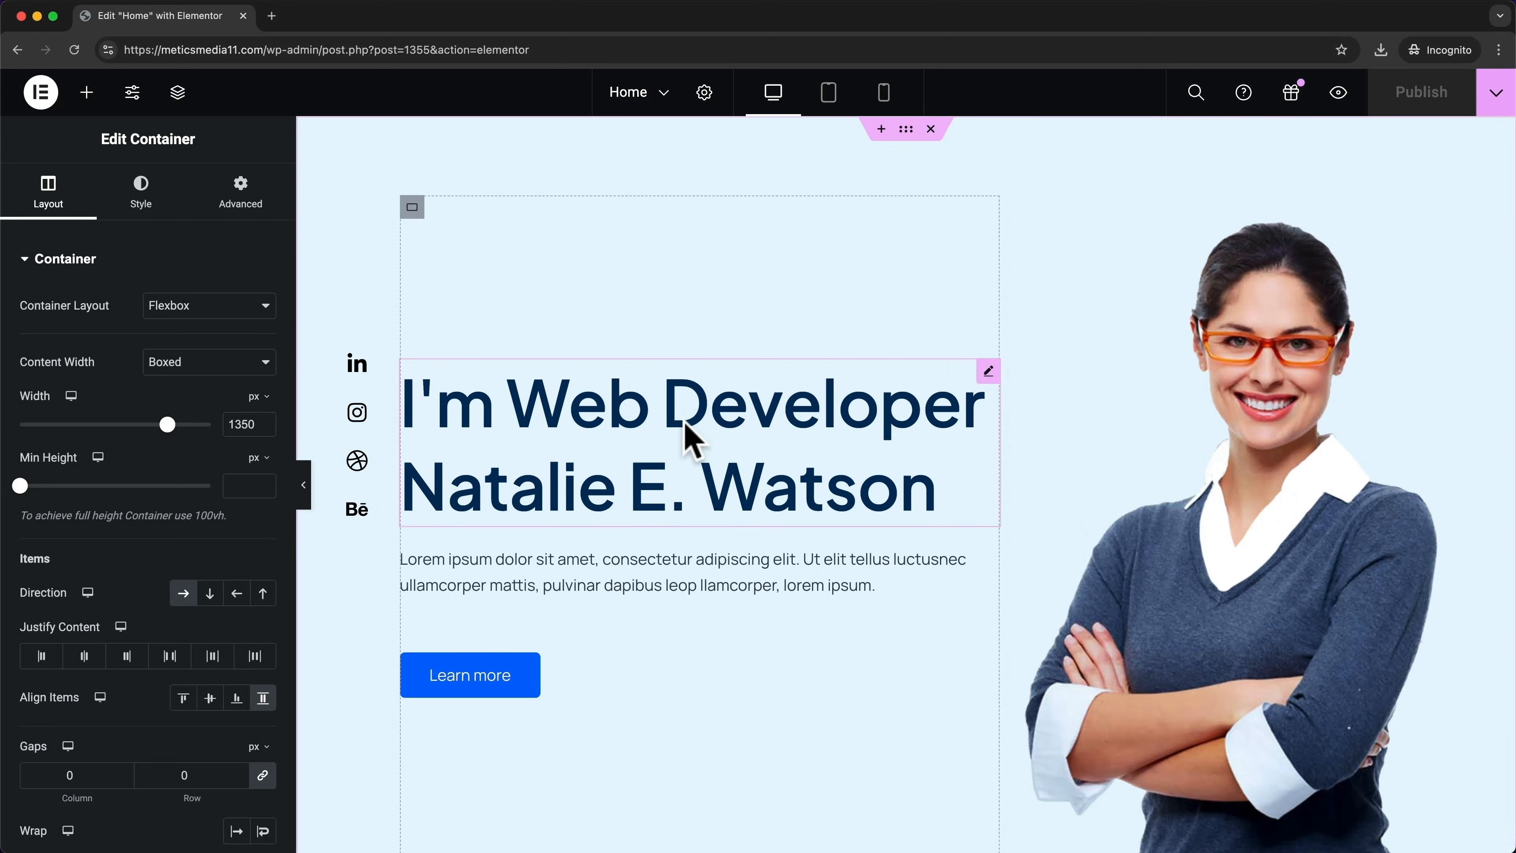
Replace the hero heading text with 'I'm a Youtuber :)'
{"action": "left_click", "coordinate": [706, 415]}
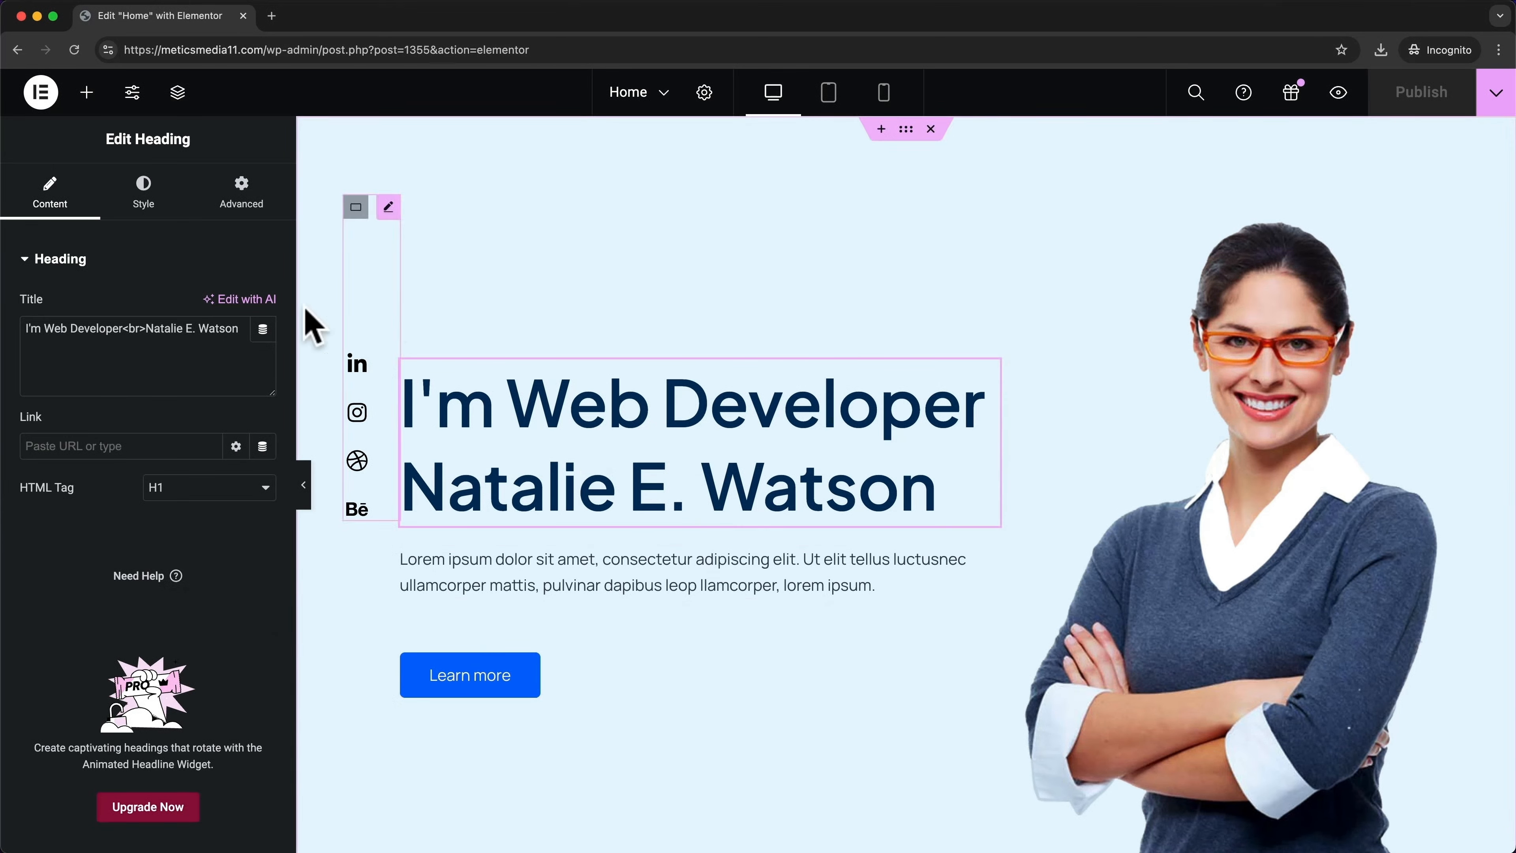
{"action": "left_click_drag", "start_coordinate": [239, 329], "coordinate": [12, 346]}
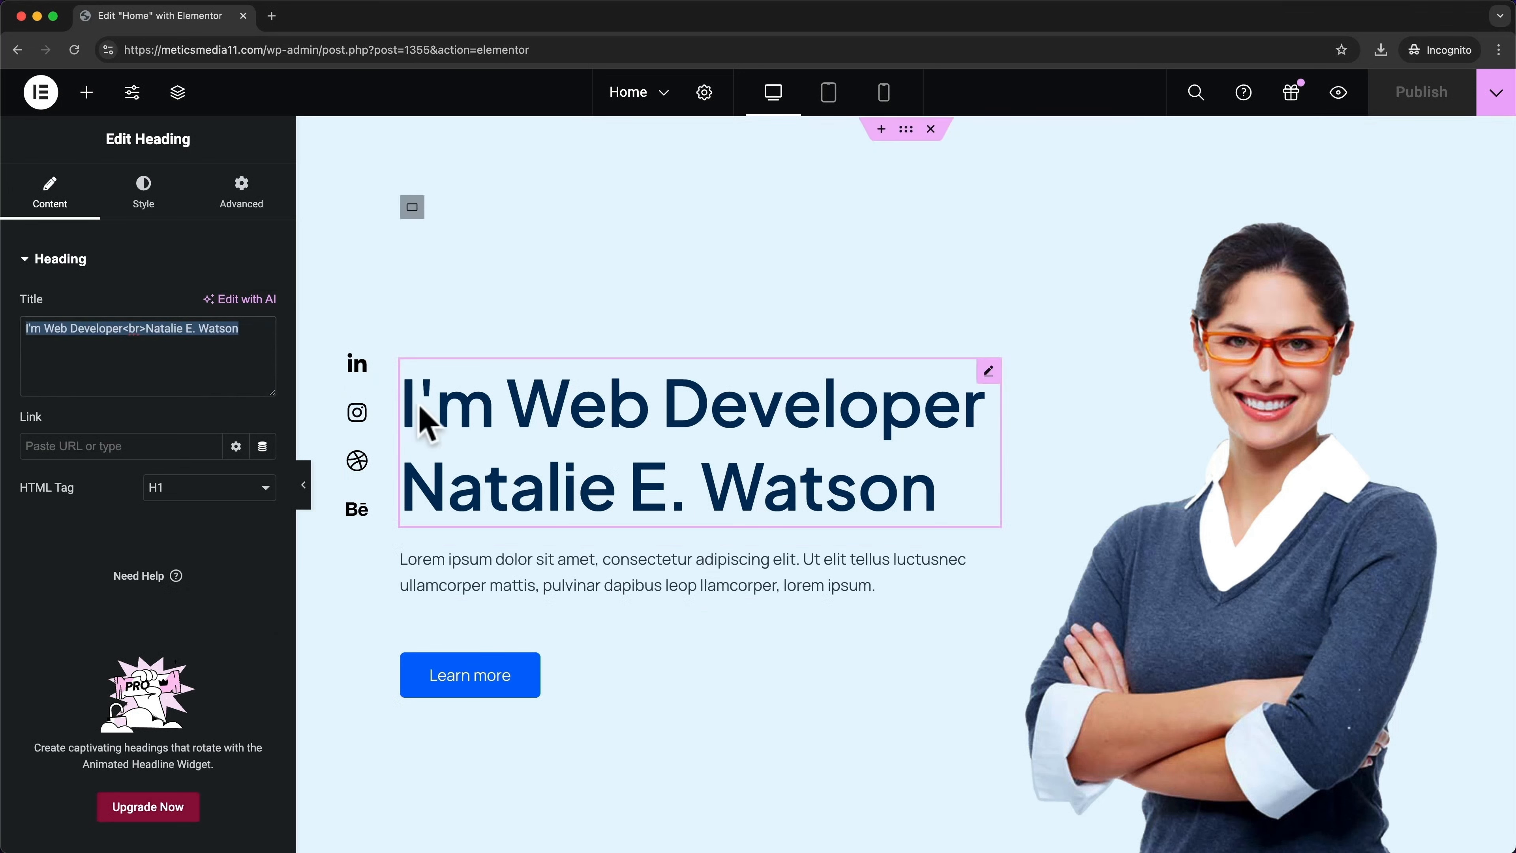
{"action": "left_click", "coordinate": [485, 407]}
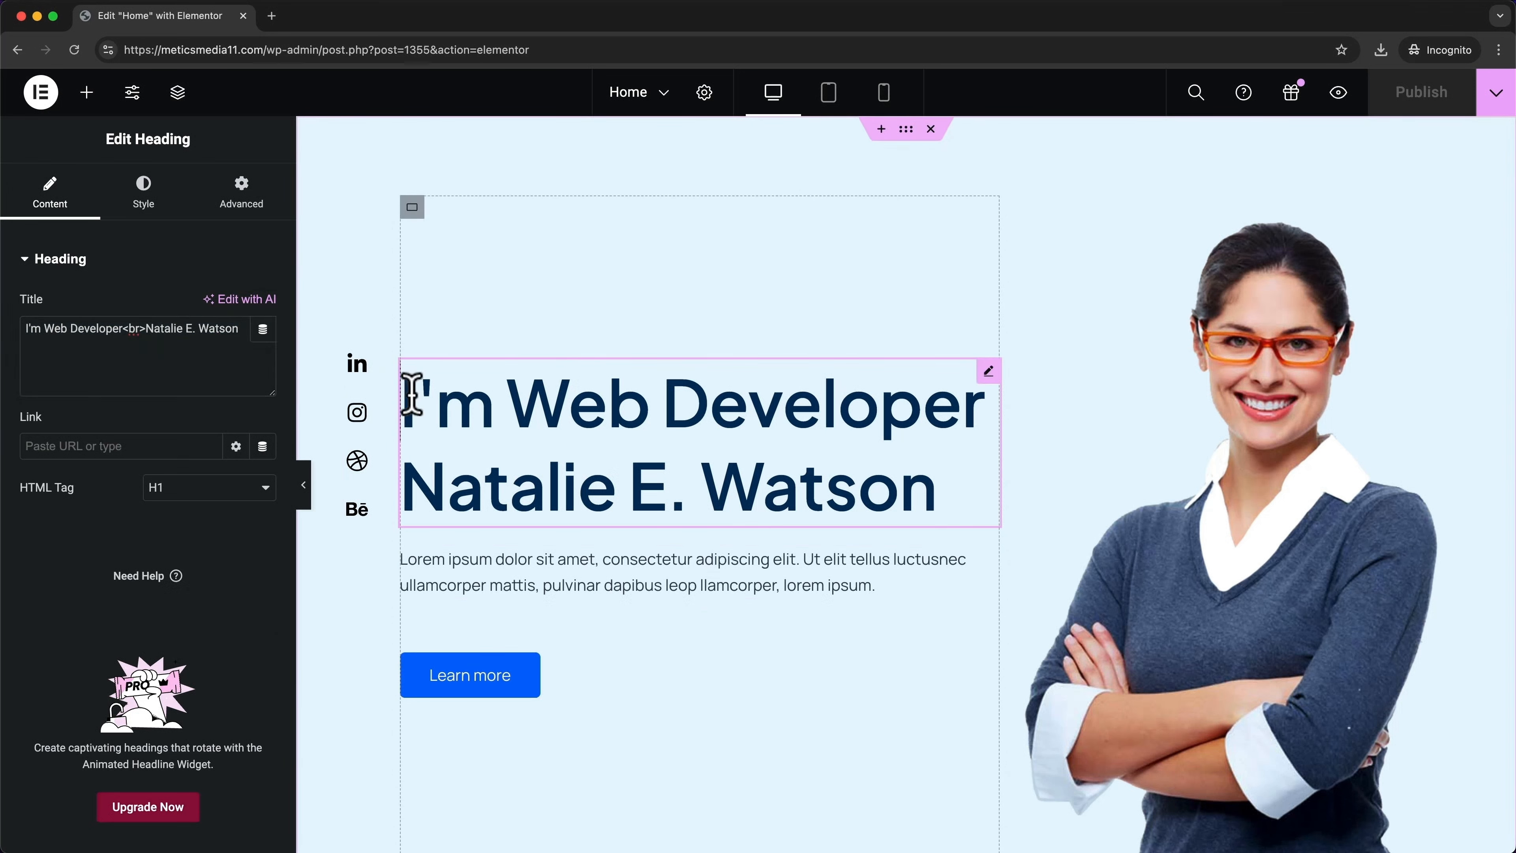
{"action": "left_click_drag", "start_coordinate": [407, 398], "coordinate": [949, 483]}
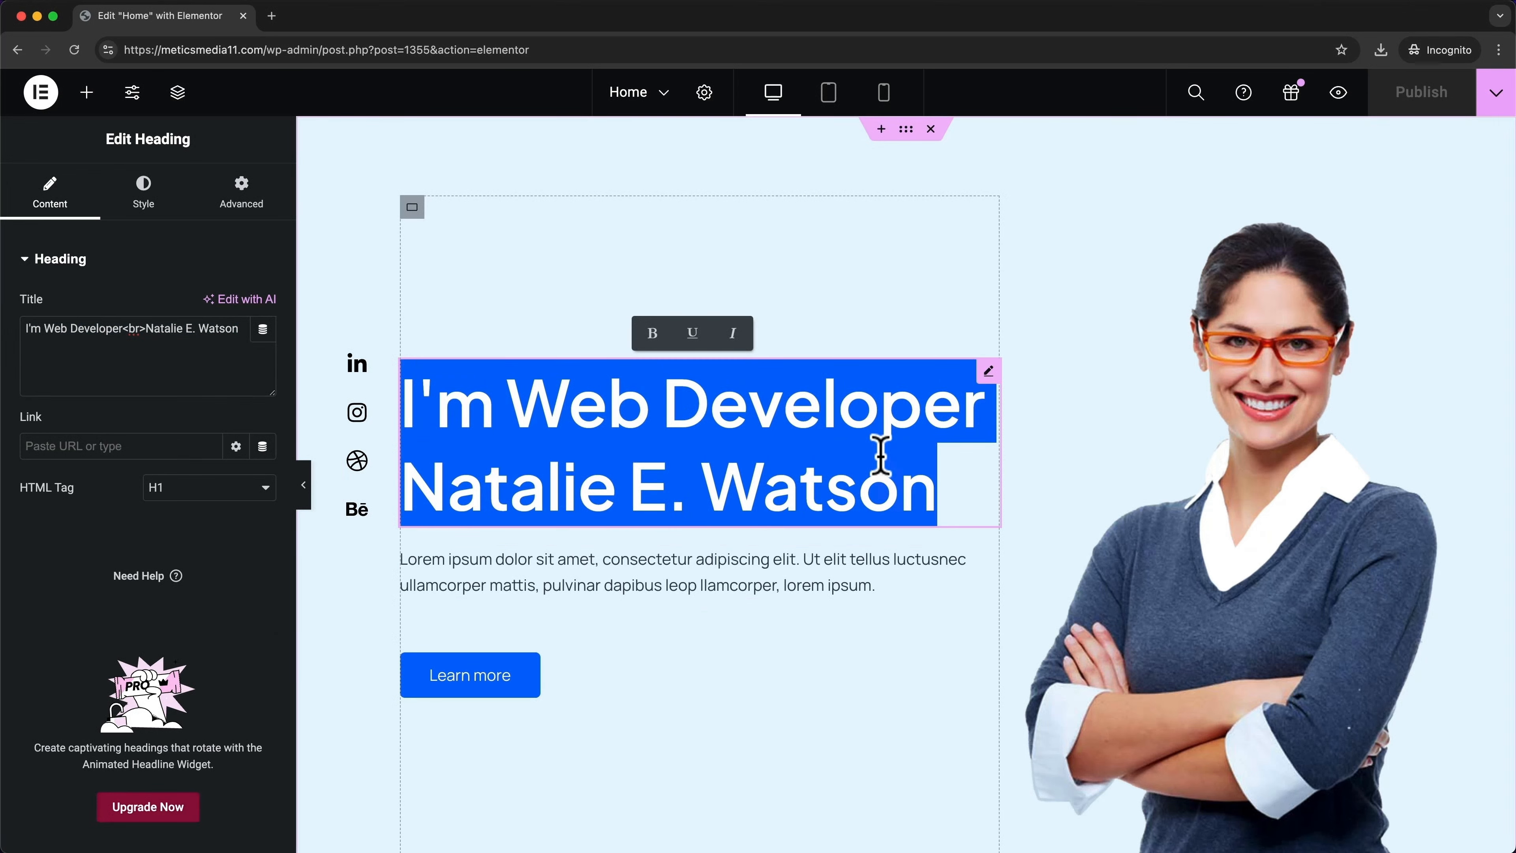
{"action": "key", "text": "BackSpace"}
{"action": "type", "text": "I'm "}
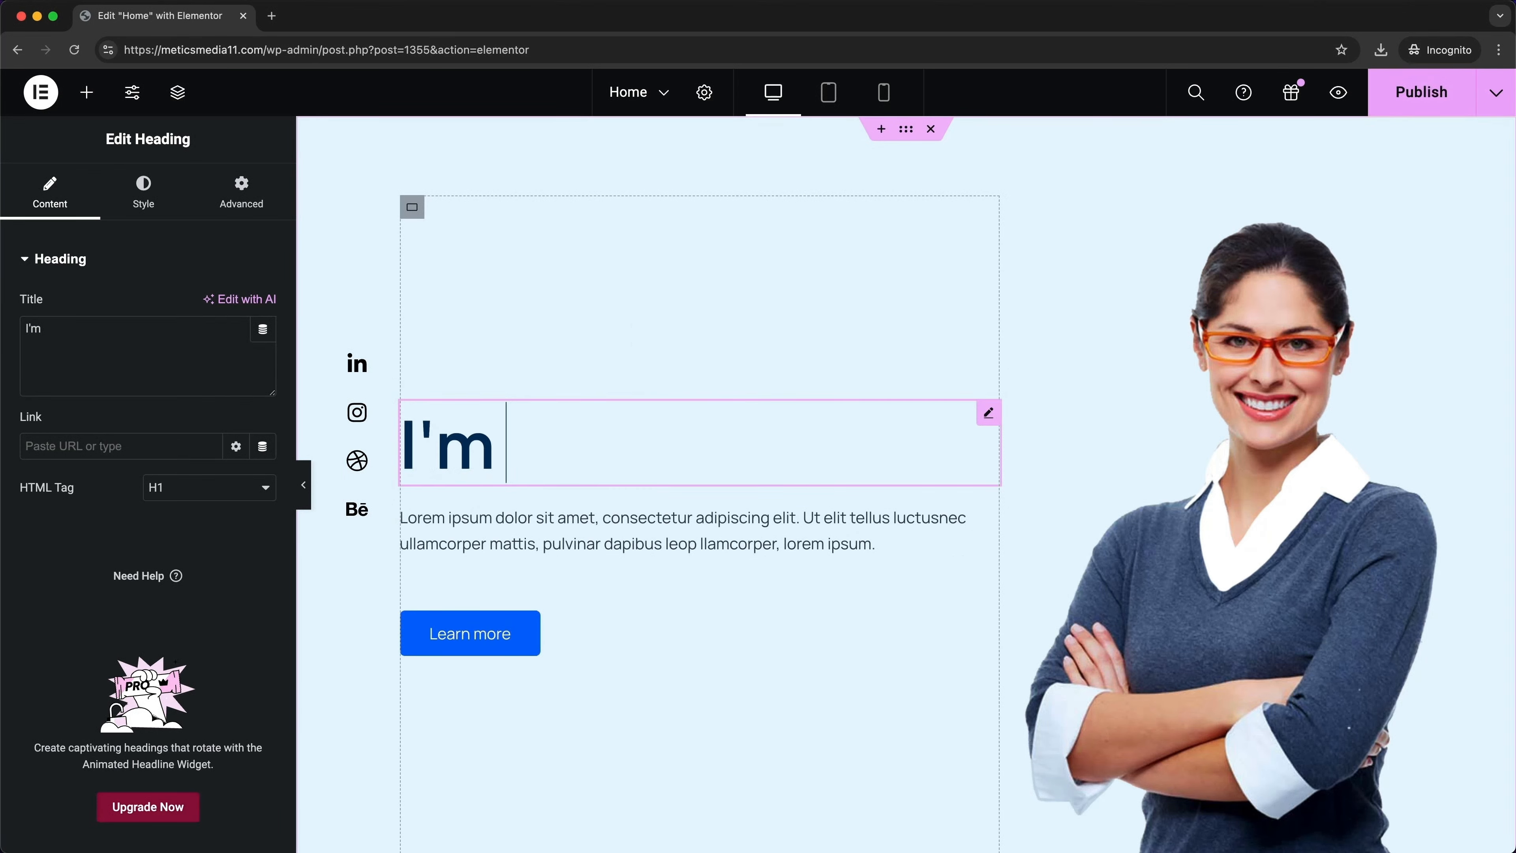
{"action": "type", "text": "a Youtuber :)"}
{"action": "scroll", "coordinate": [940, 383], "scroll_direction": "down", "scroll_amount": 2}
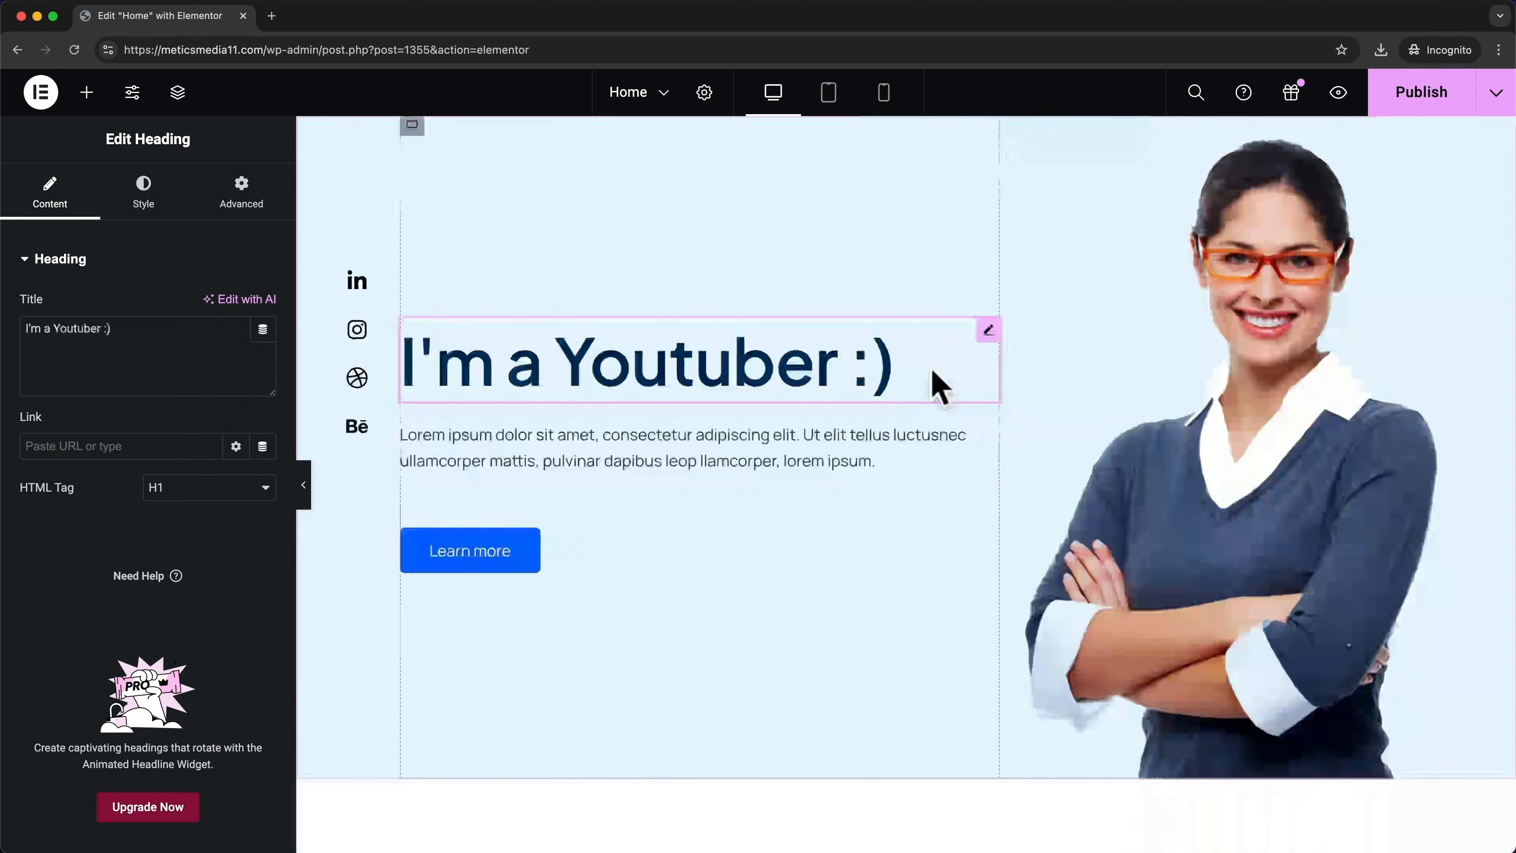
{"action": "left_click", "coordinate": [514, 566]}
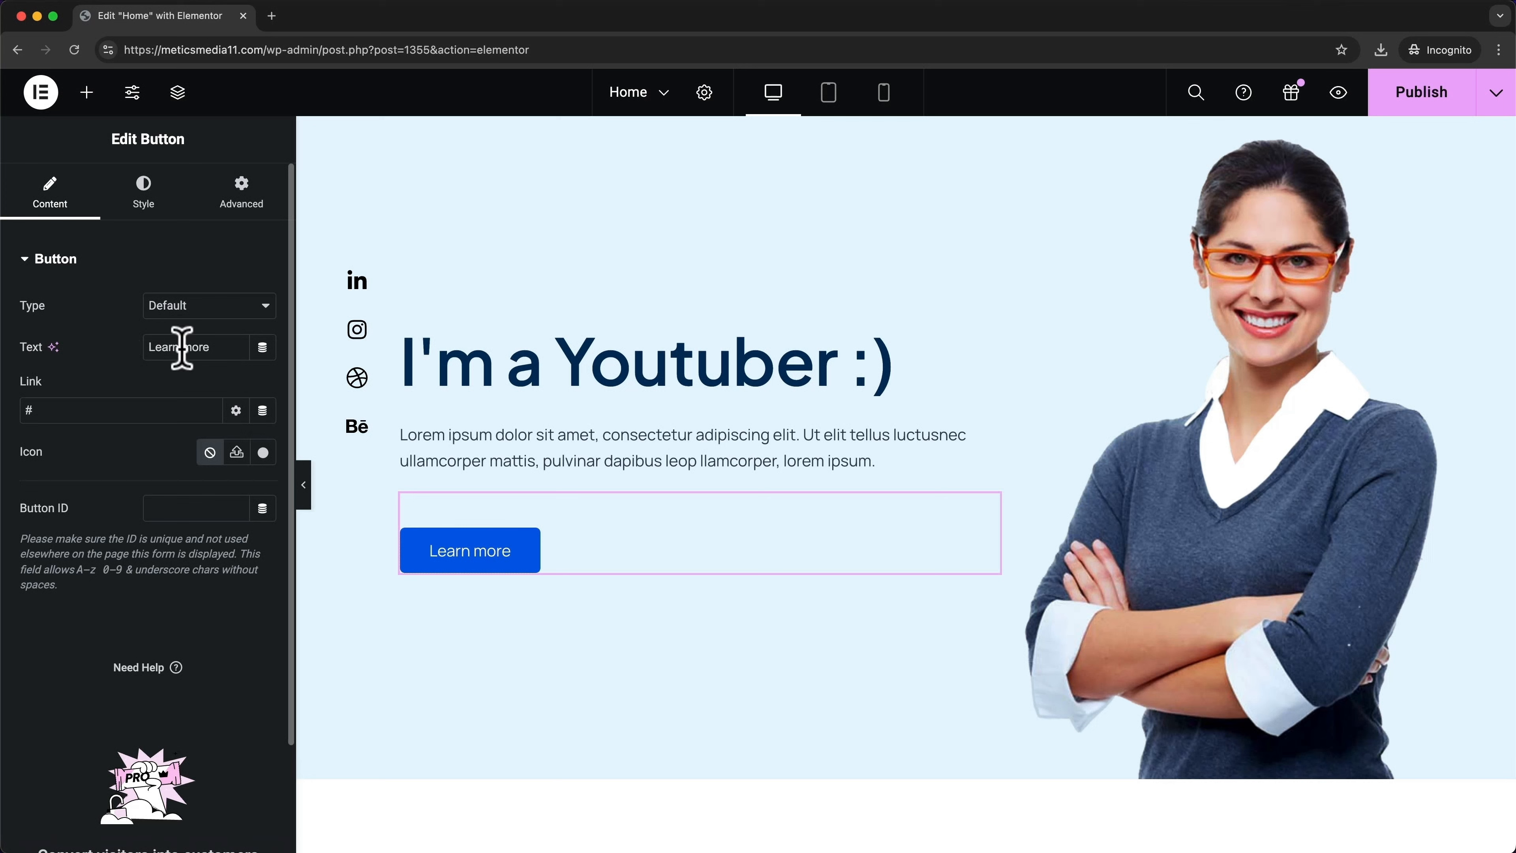
Relabel the hero button 'Start here' and link it to the Portfolio page
{"action": "left_click_drag", "start_coordinate": [223, 345], "coordinate": [147, 348]}
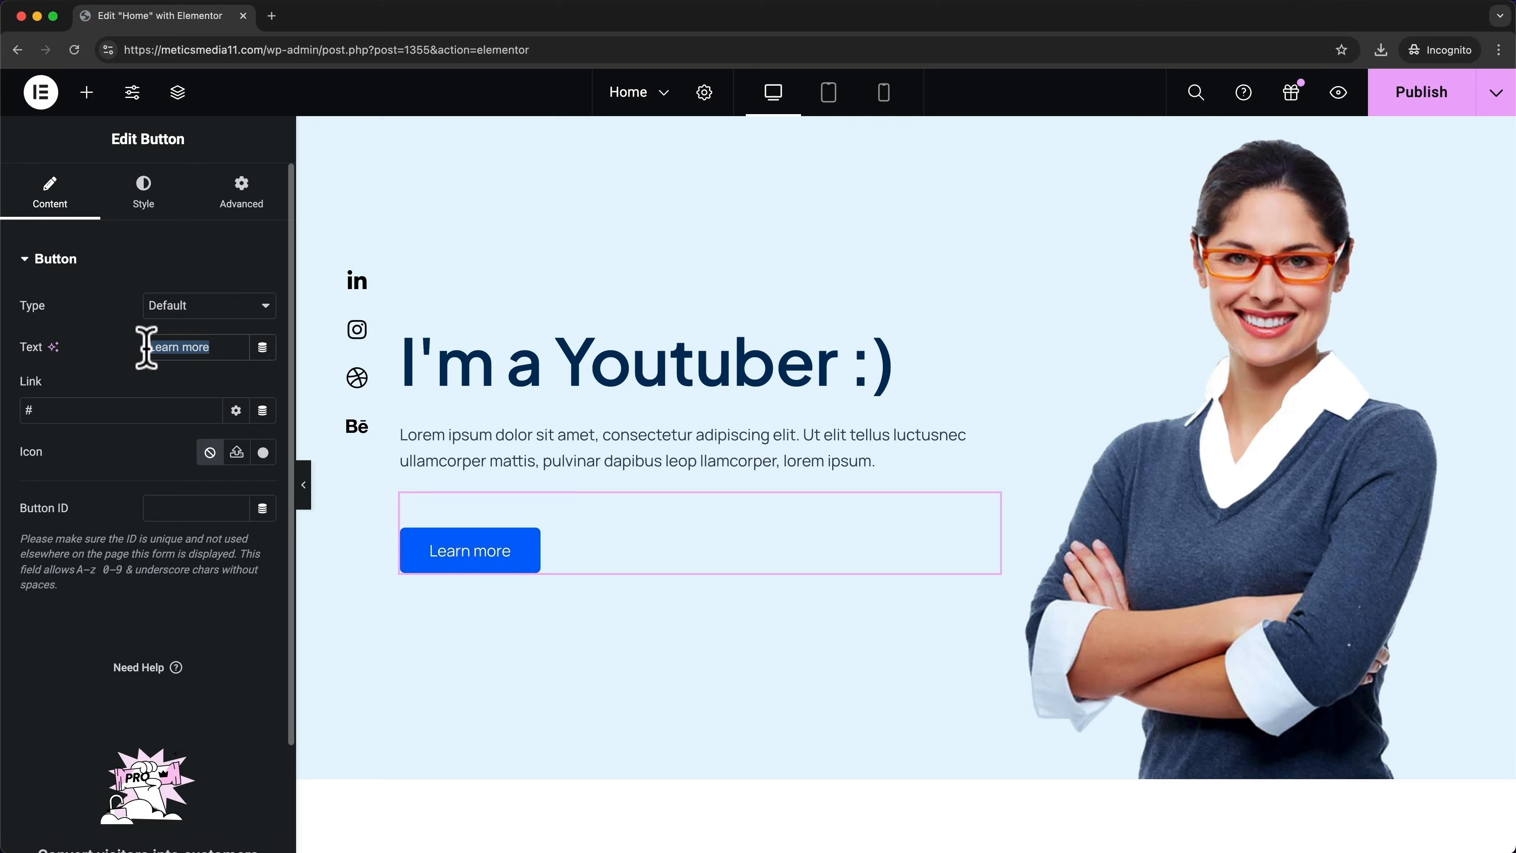
{"action": "type", "text": "Start here"}
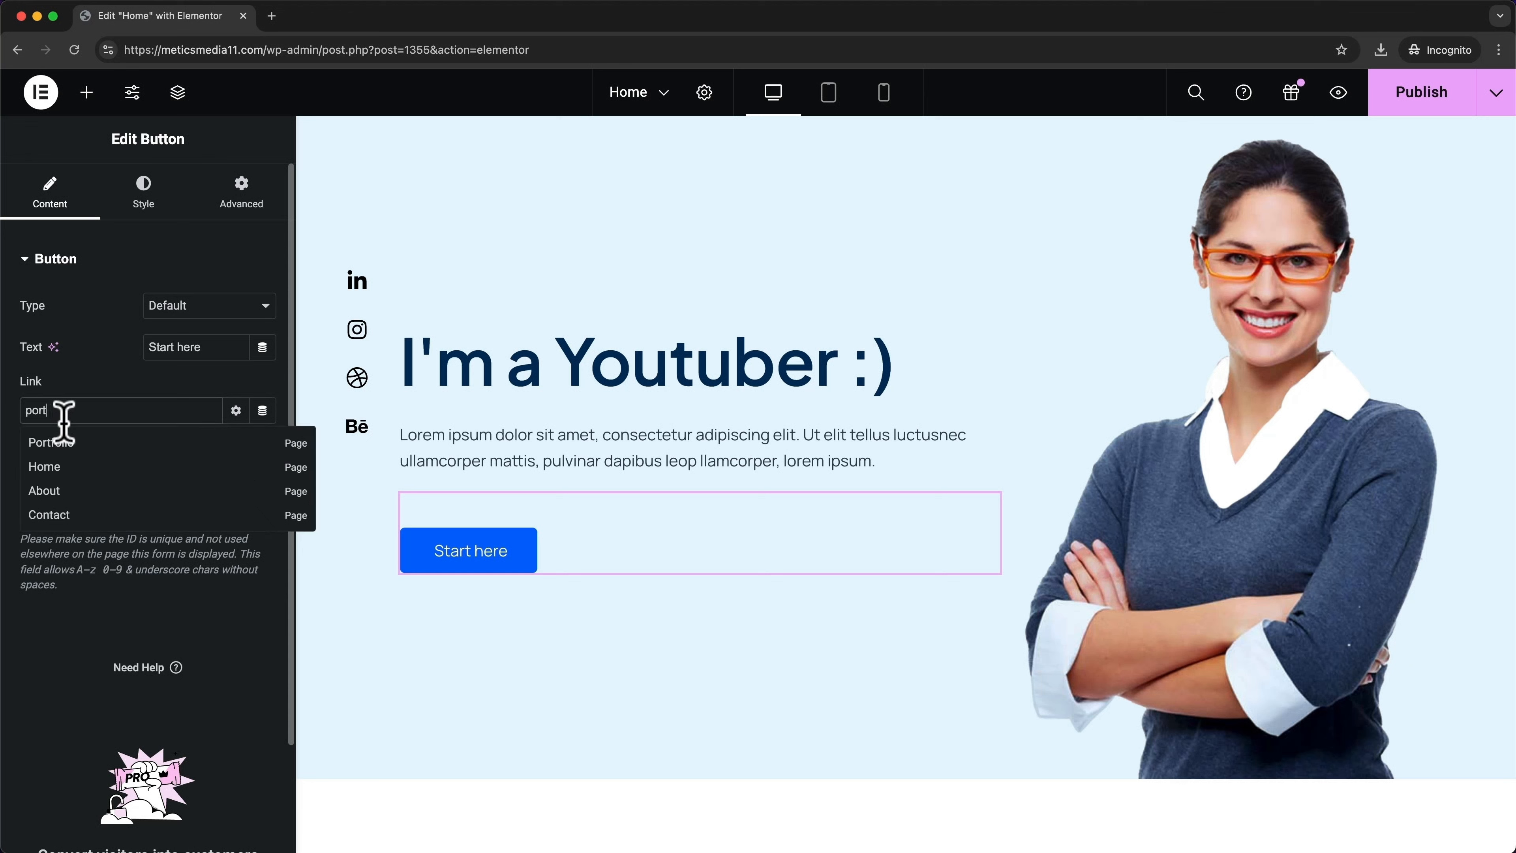
{"action": "left_click", "coordinate": [70, 446]}
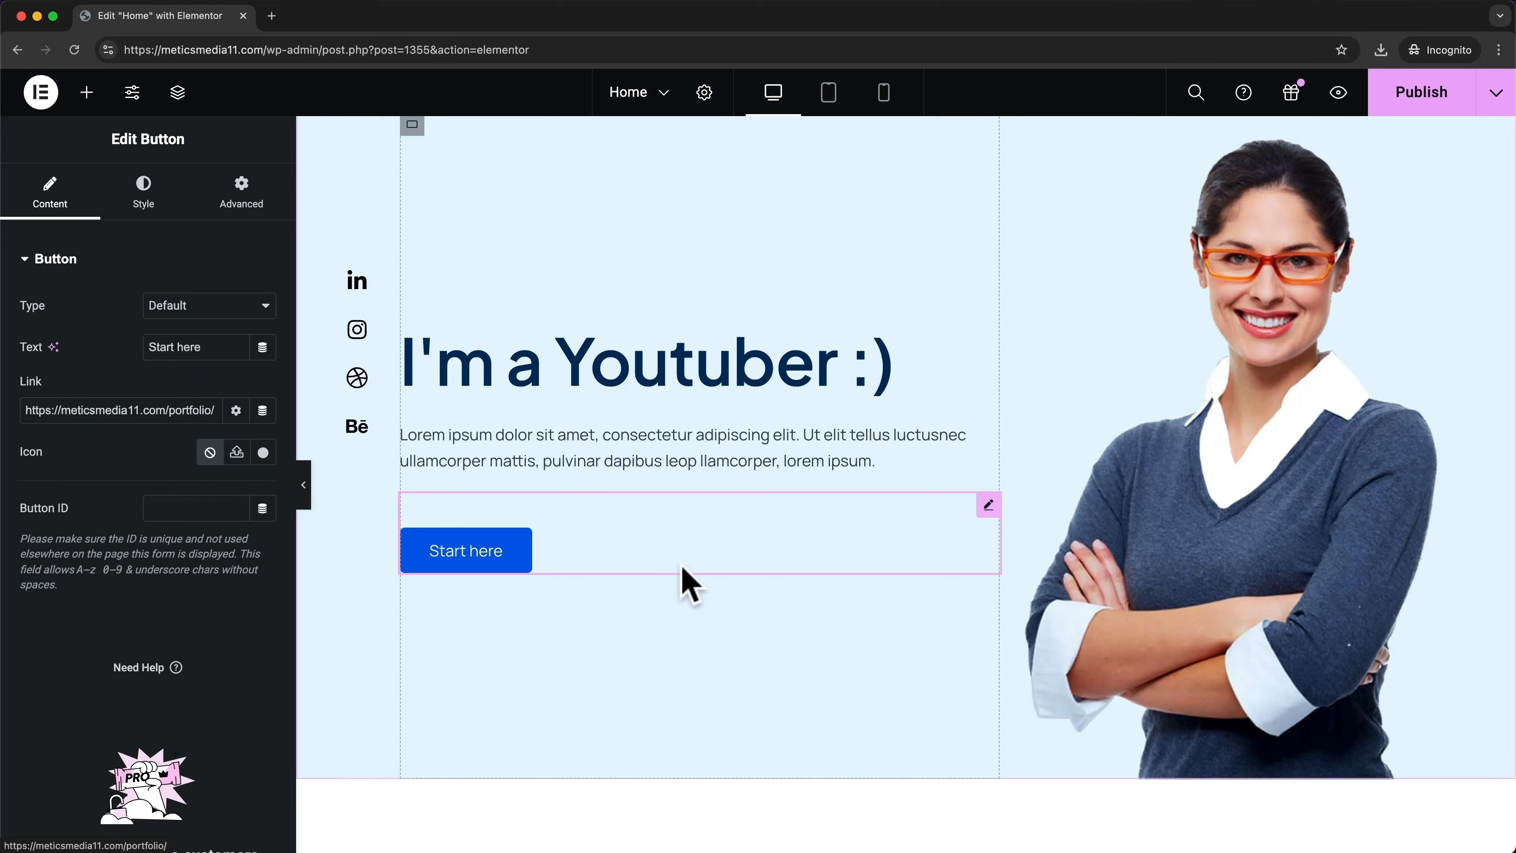
{"action": "left_click", "coordinate": [1284, 492]}
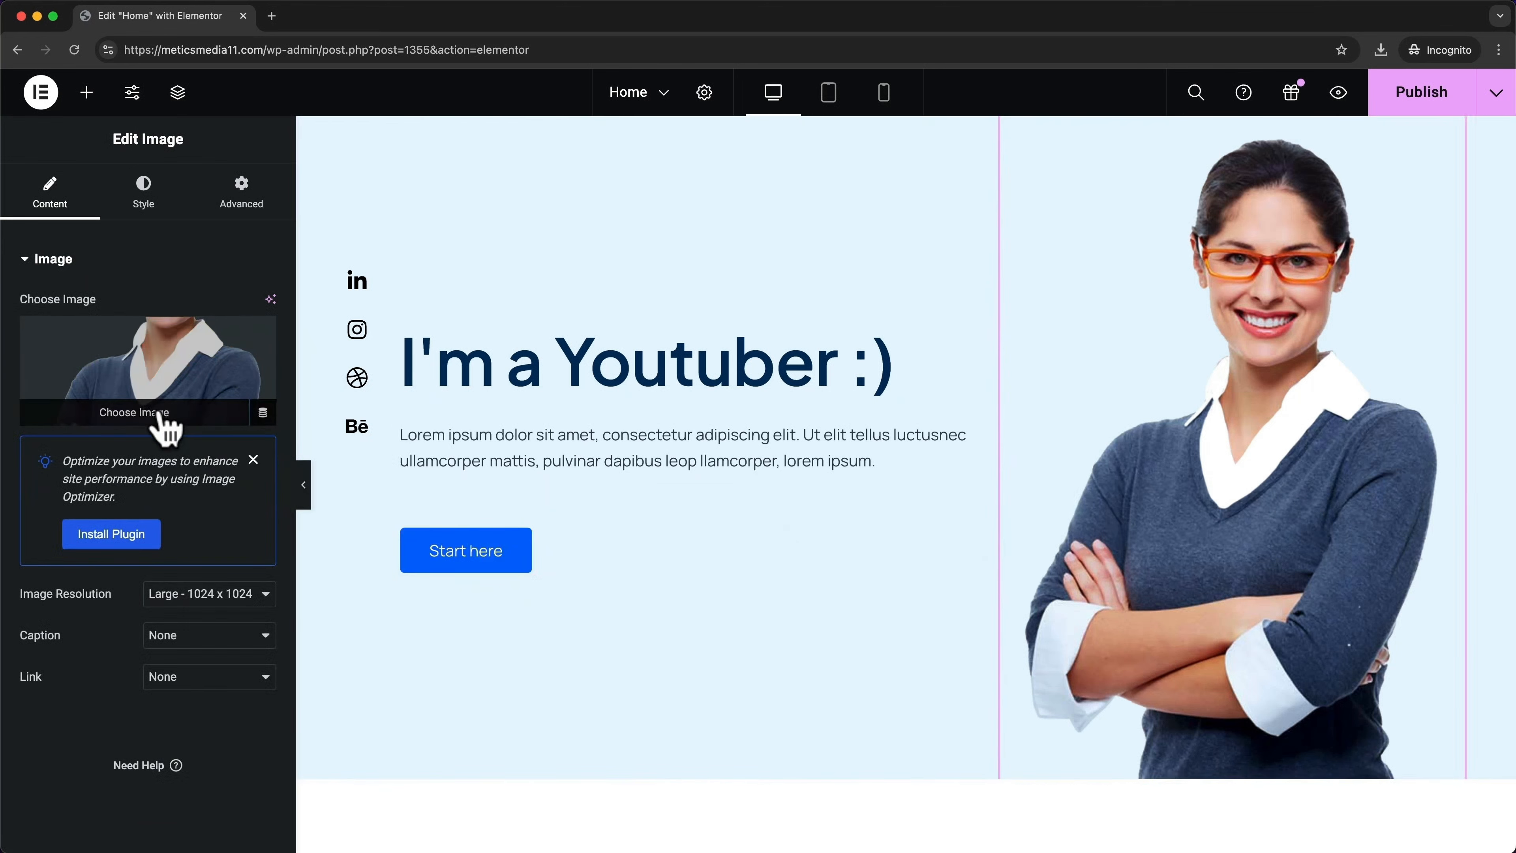
Upload person.png and use it as the hero image, showing a man in shirt and tie
{"action": "left_click", "coordinate": [160, 419]}
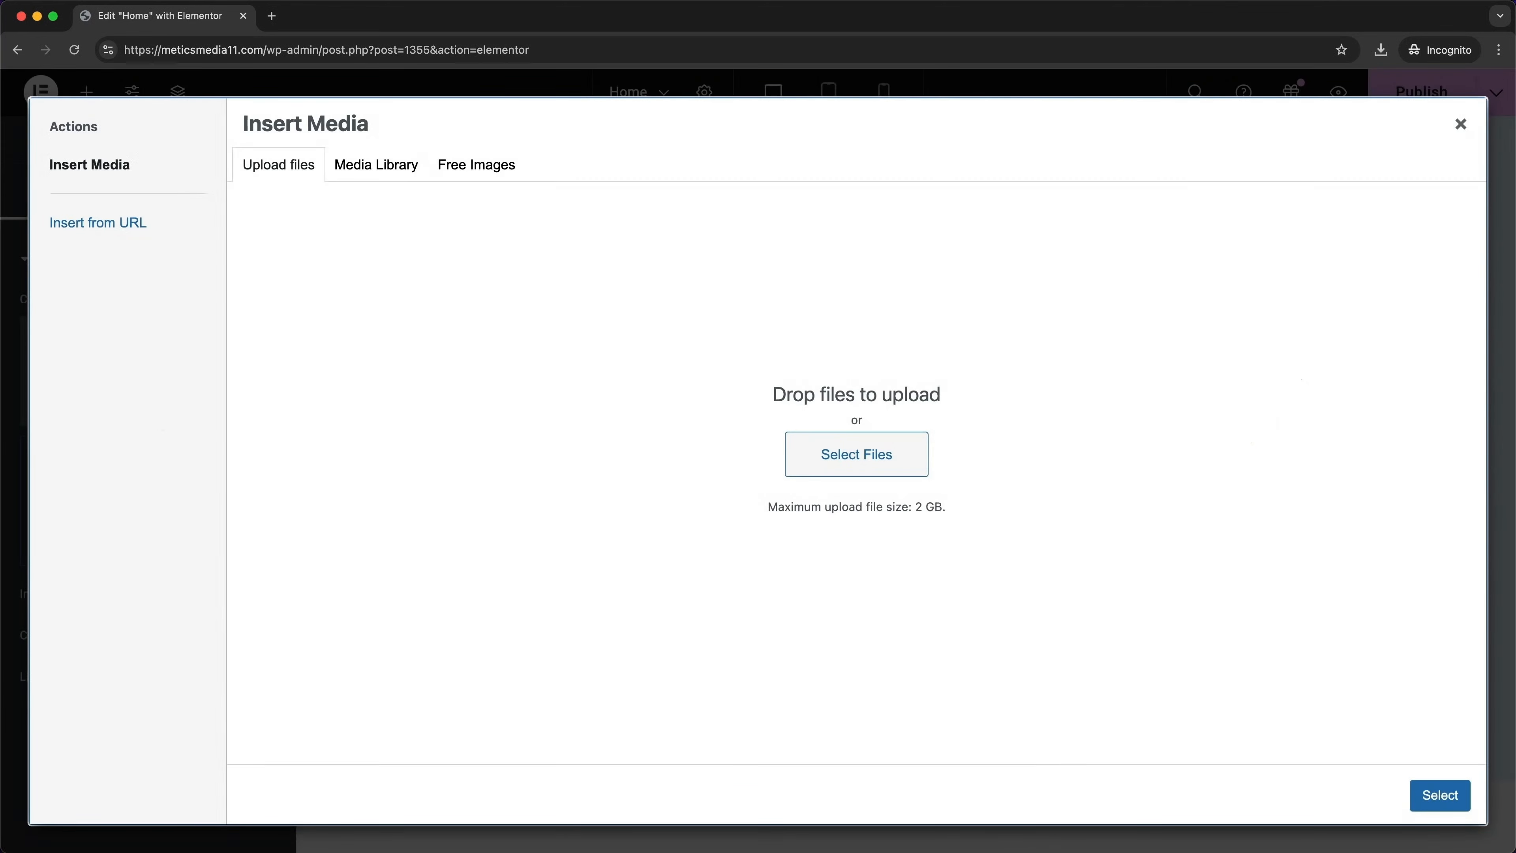
{"action": "left_click_drag", "start_coordinate": [1063, 833], "coordinate": [861, 448]}
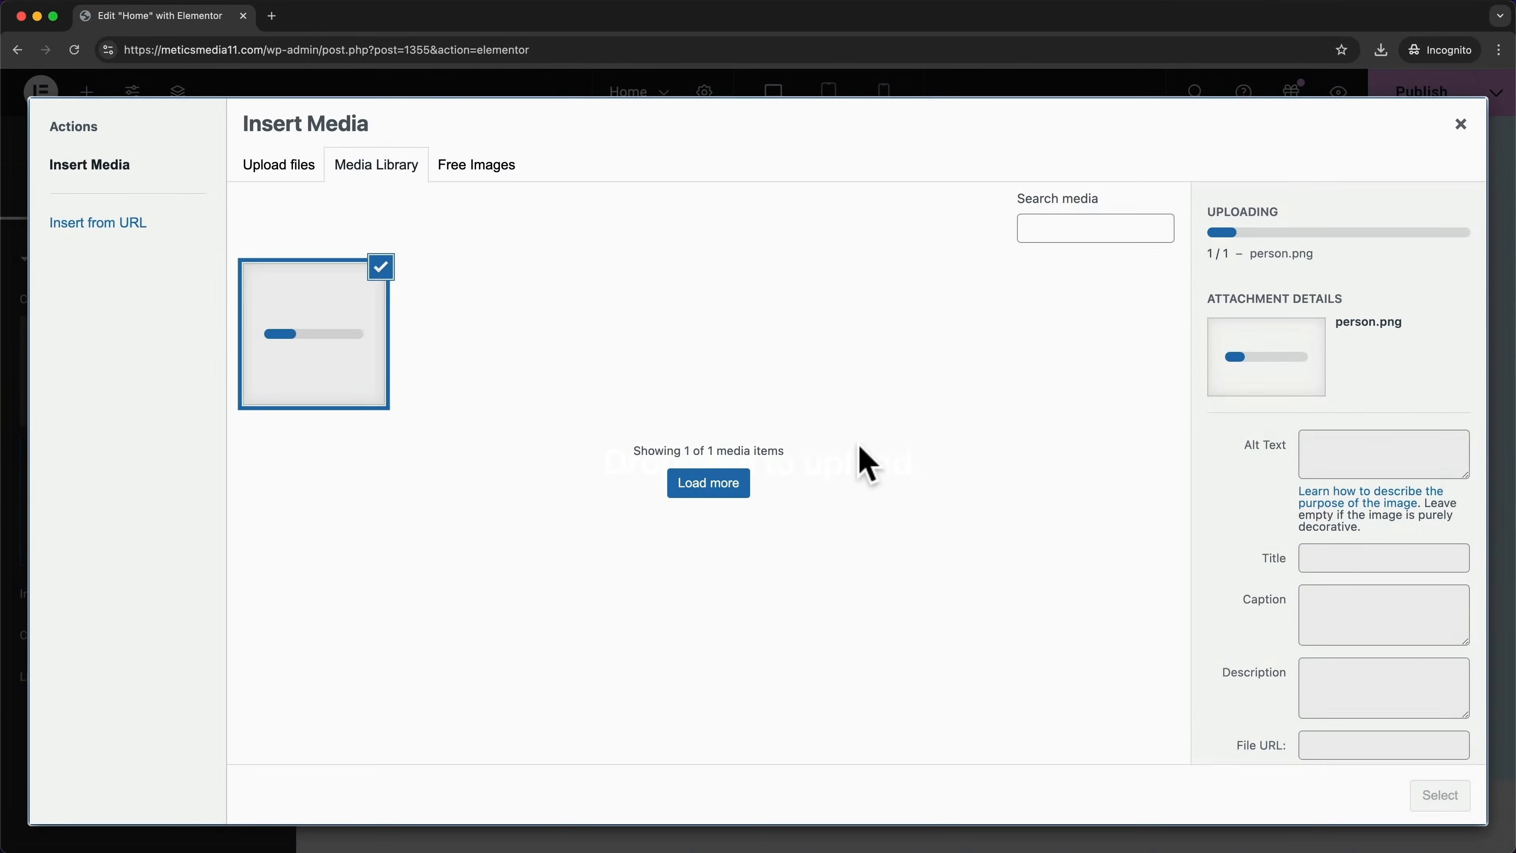
{"action": "left_click", "coordinate": [1429, 798]}
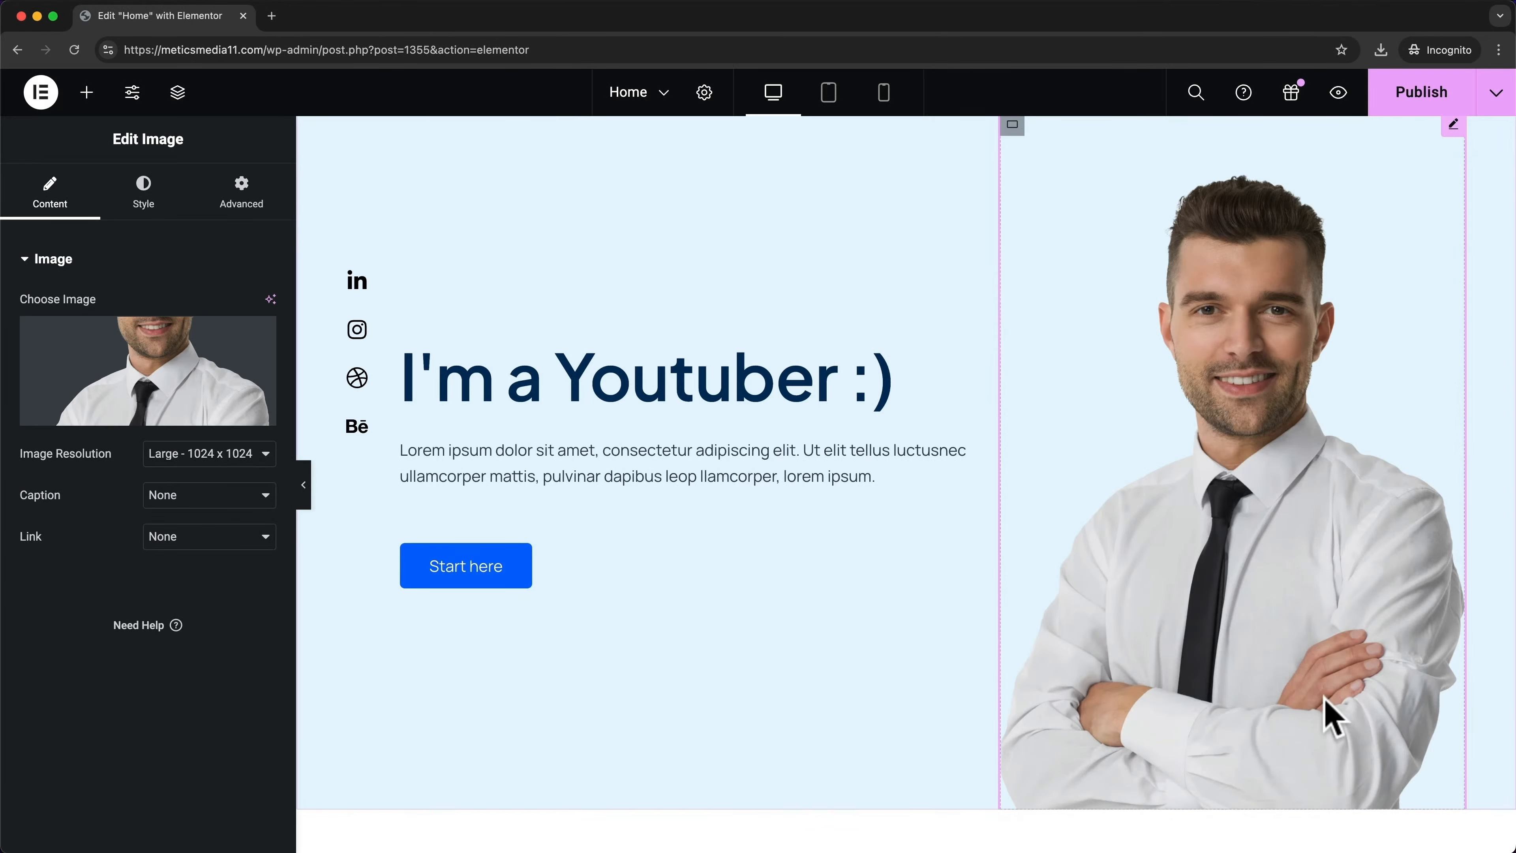
{"action": "scroll", "coordinate": [1185, 523], "scroll_direction": "up", "scroll_amount": 3}
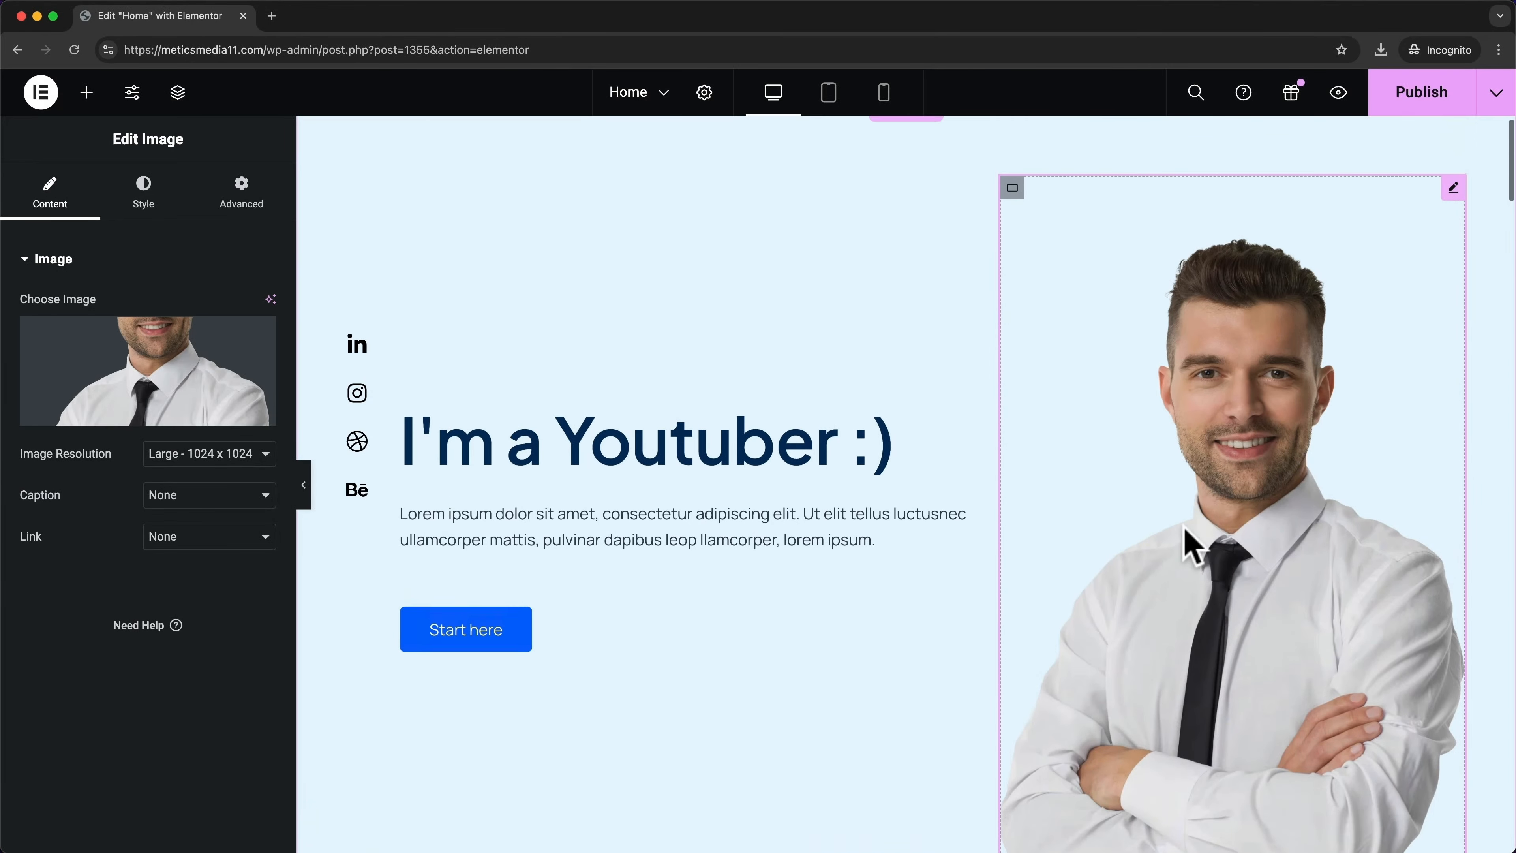
{"action": "scroll", "coordinate": [1173, 527], "scroll_direction": "down", "scroll_amount": 4}
{"action": "scroll", "coordinate": [1134, 537], "scroll_direction": "up", "scroll_amount": 4}
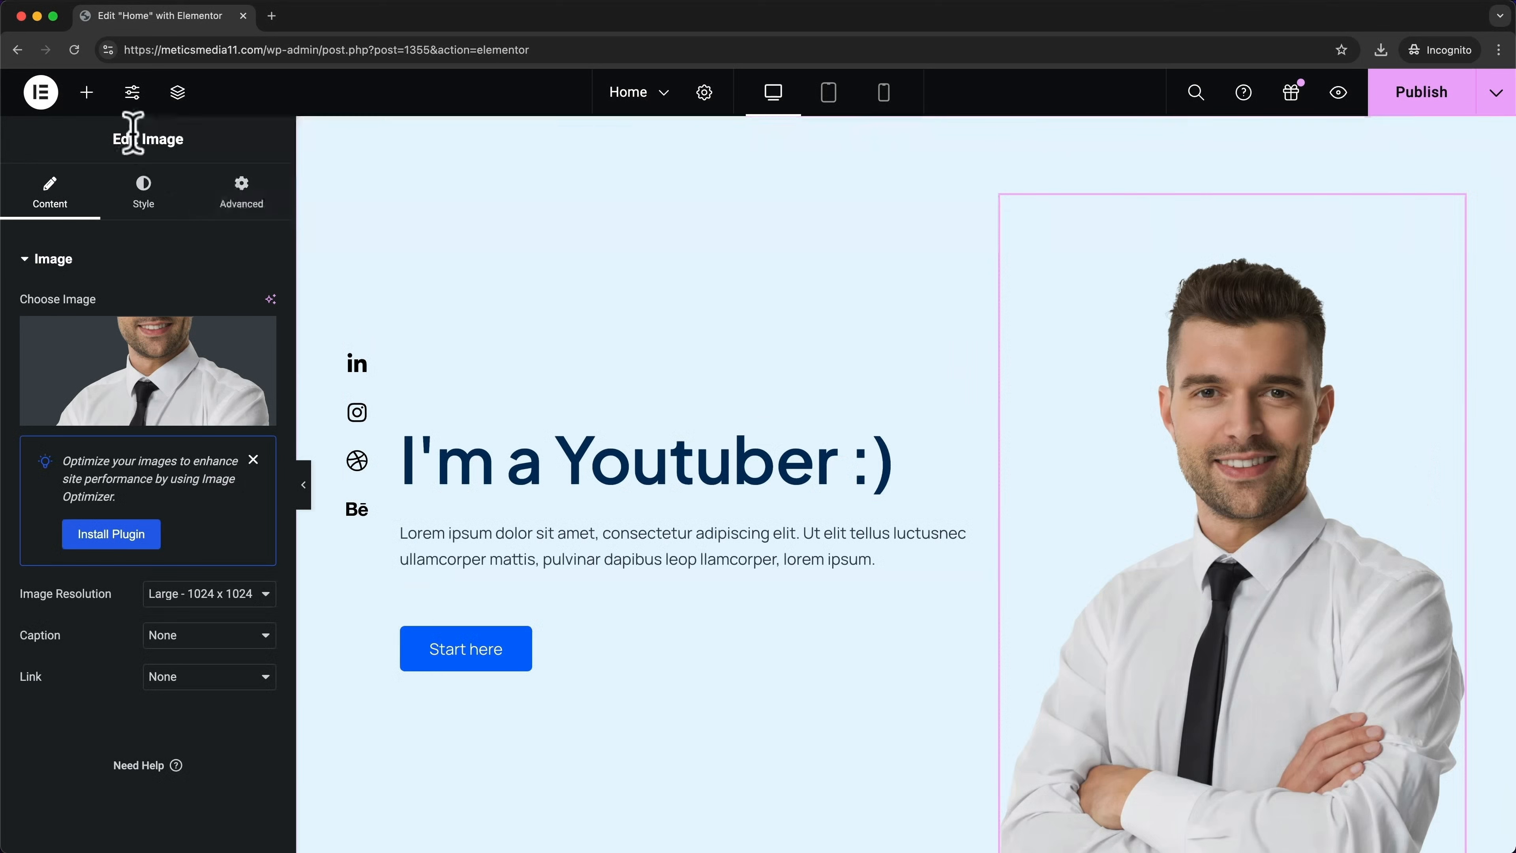
{"action": "left_click", "coordinate": [88, 92]}
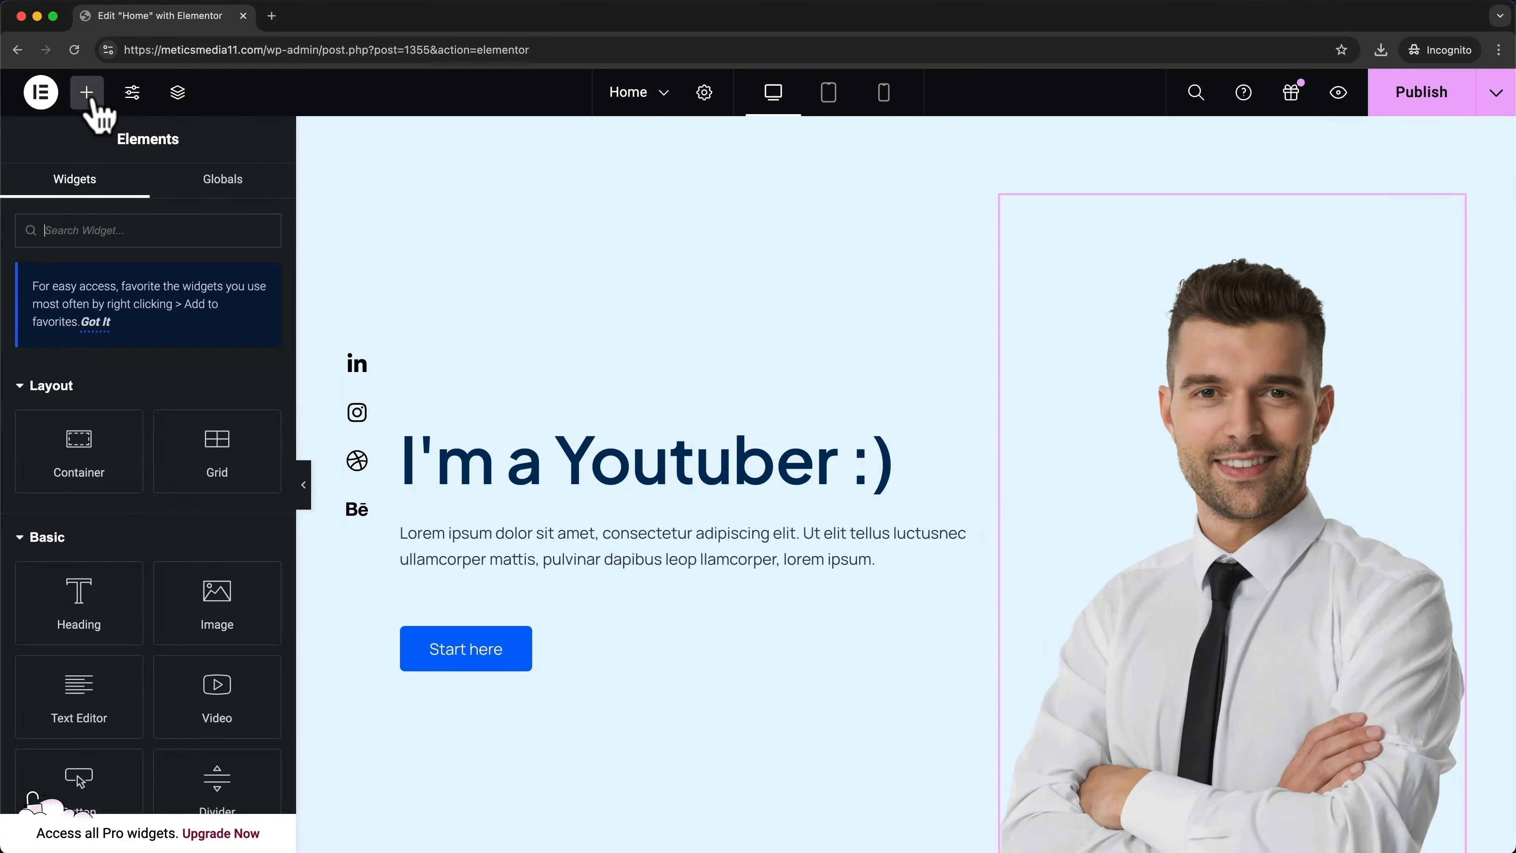
{"action": "scroll", "coordinate": [192, 344], "scroll_direction": "down", "scroll_amount": 5}
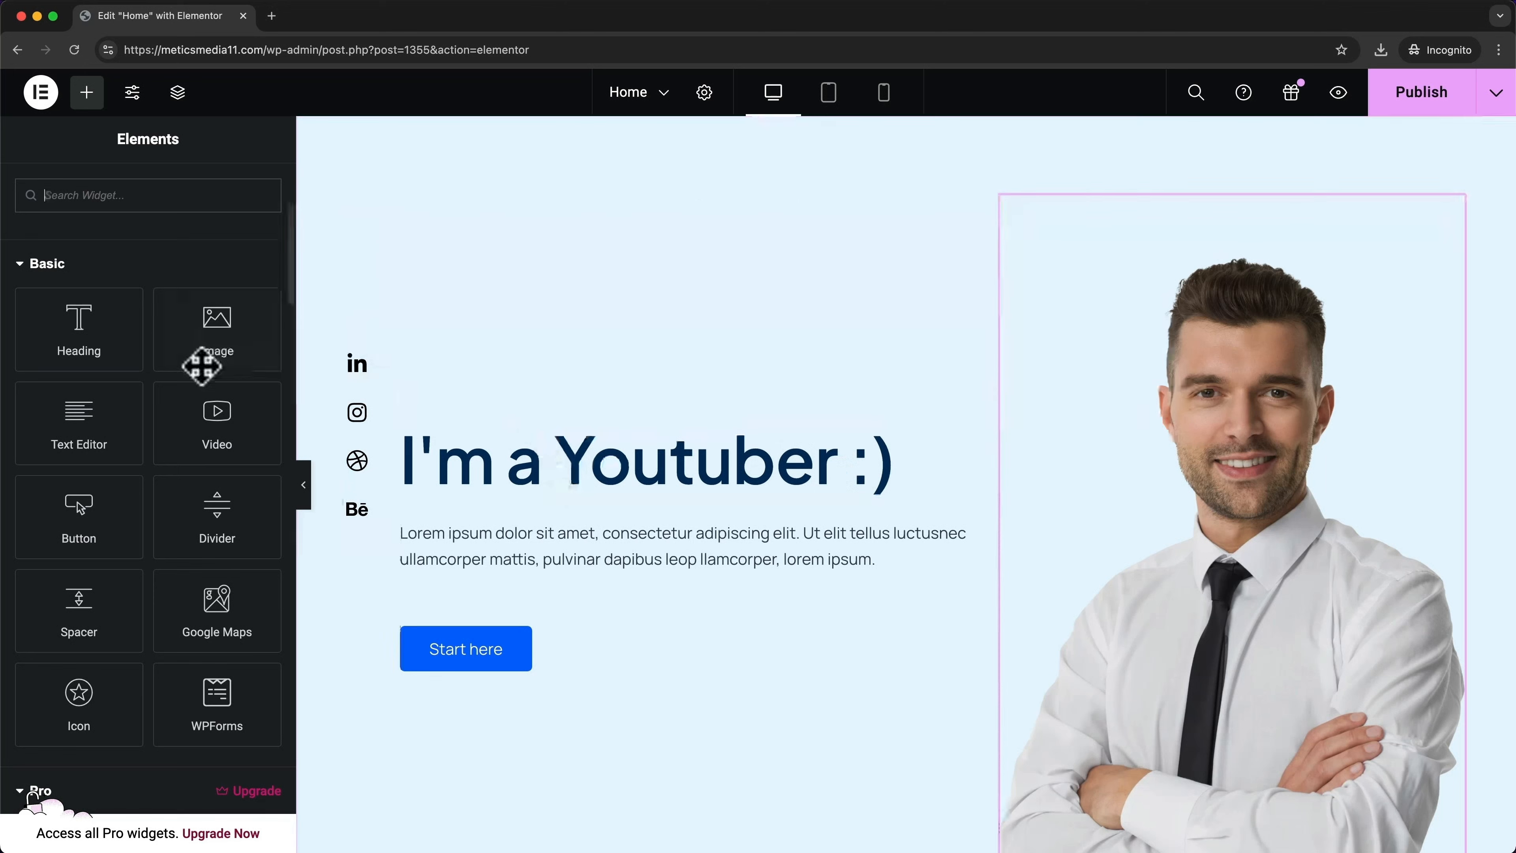
{"action": "left_click_drag", "start_coordinate": [111, 430], "coordinate": [578, 425]}
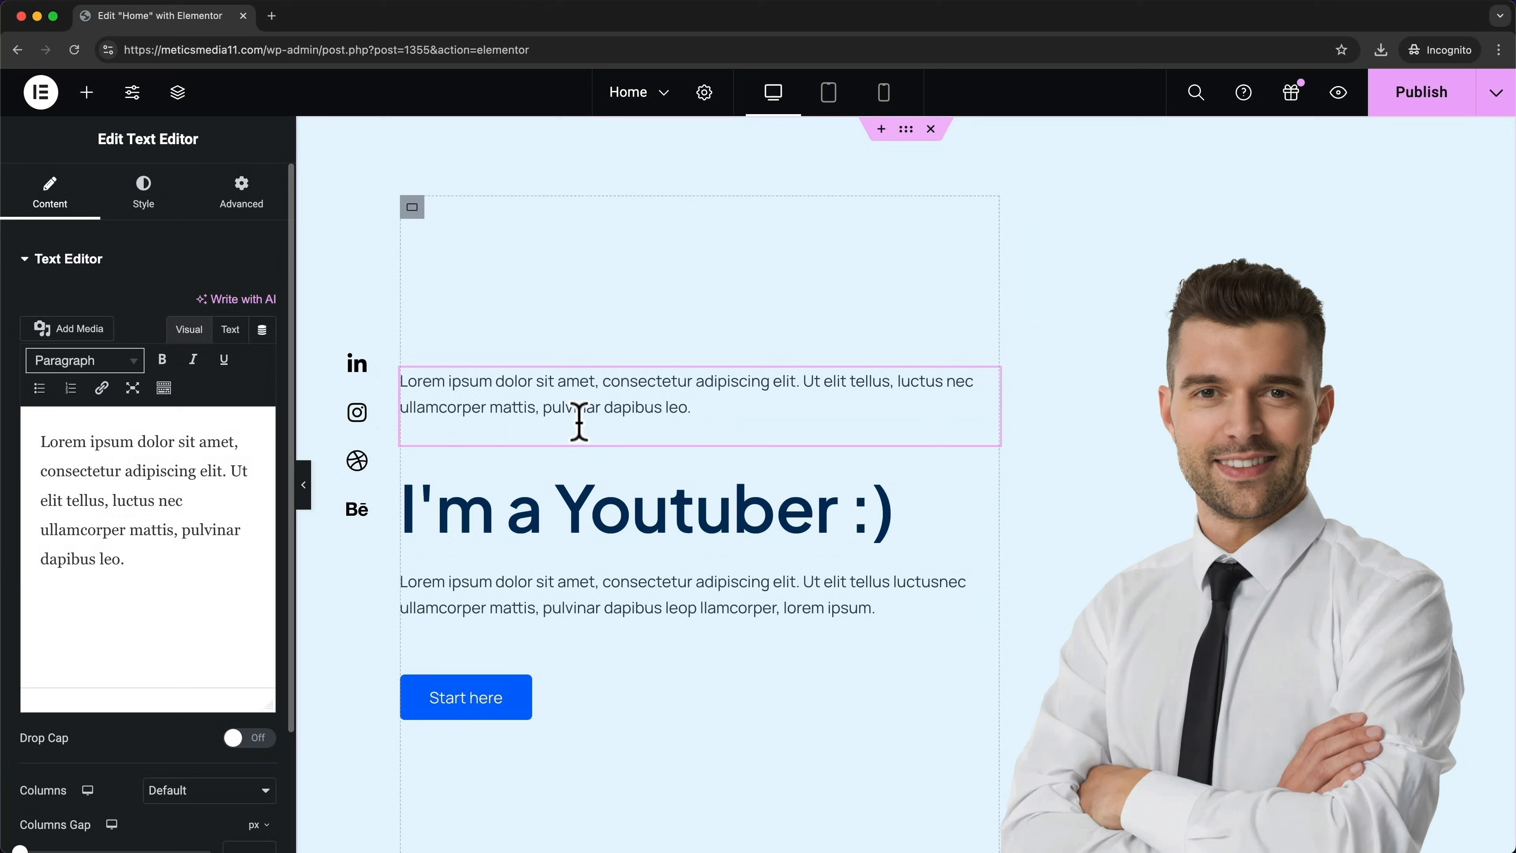
{"action": "triple_click", "coordinate": [612, 407]}
{"action": "type", "text": "H"}
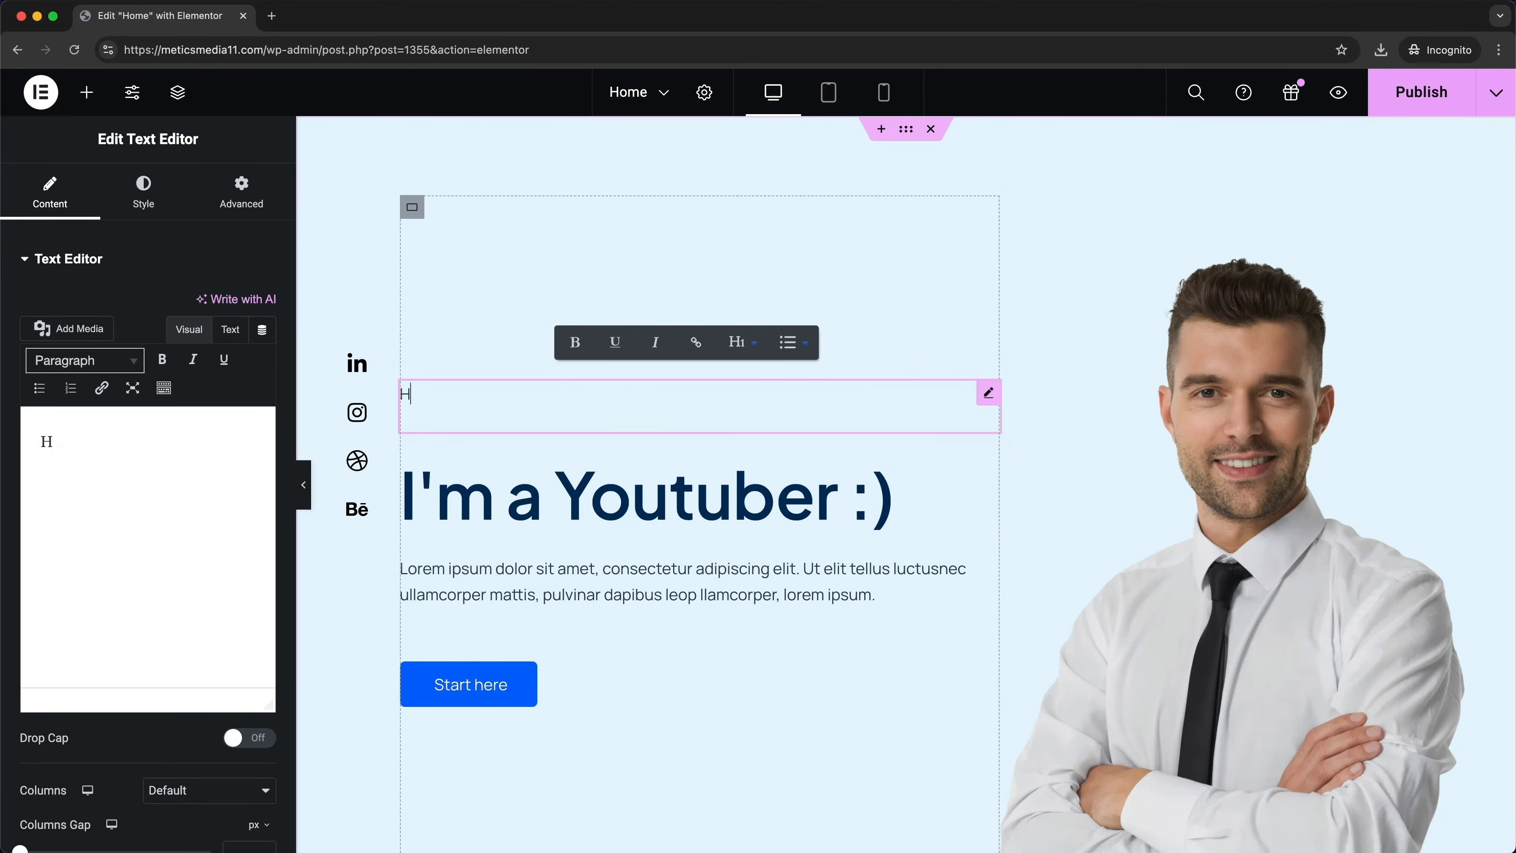
{"action": "type", "text": "eloo"}
{"action": "key", "text": "BackSpace"}
{"action": "key", "text": "BackSpace"}
{"action": "type", "text": "lo"}
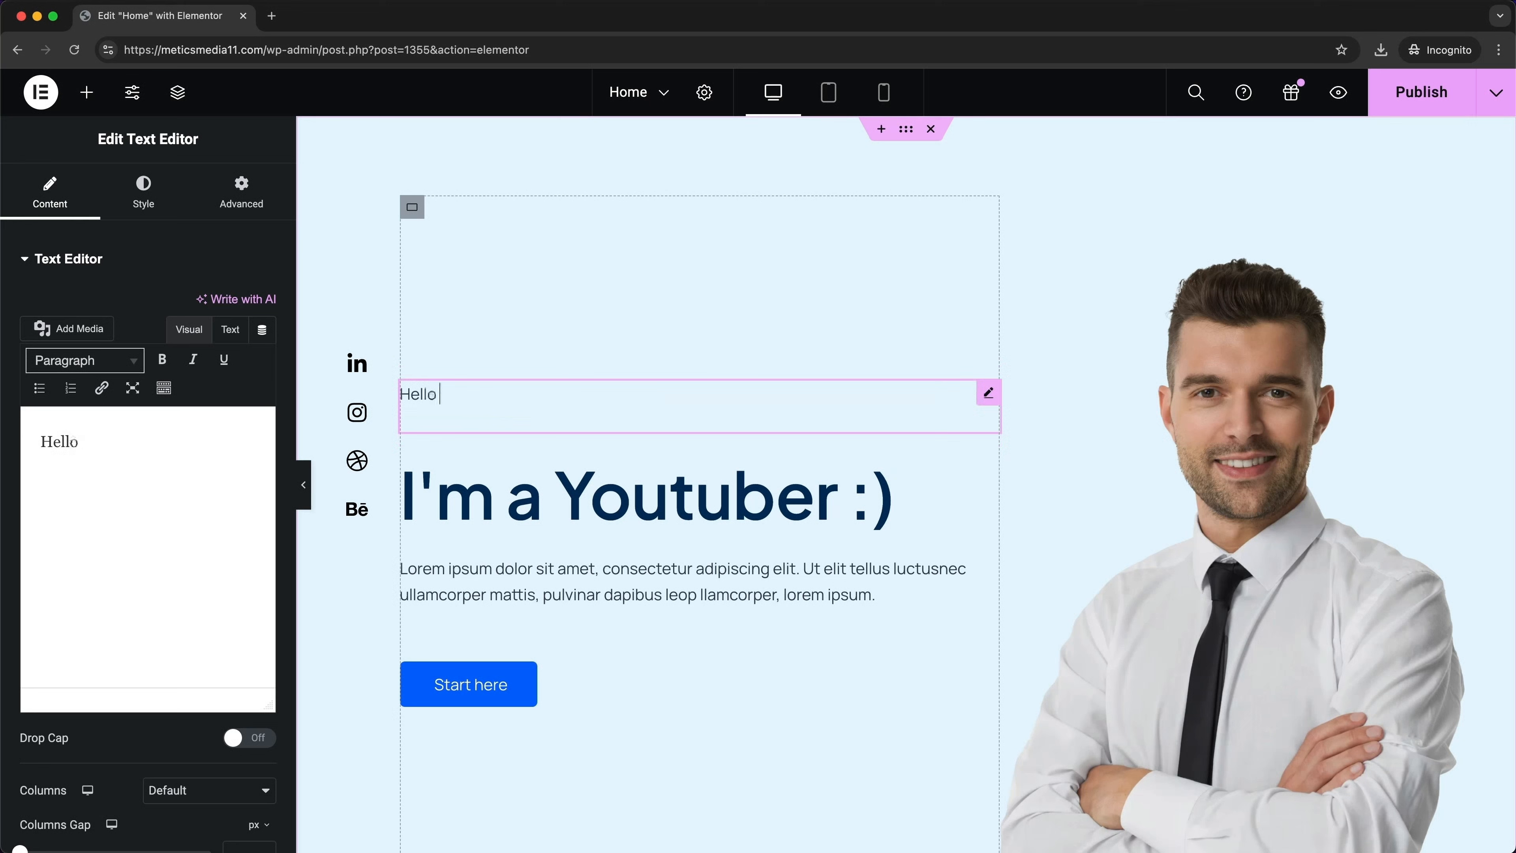
{"action": "type", "text": " !"}
{"action": "right_click", "coordinate": [579, 397]}
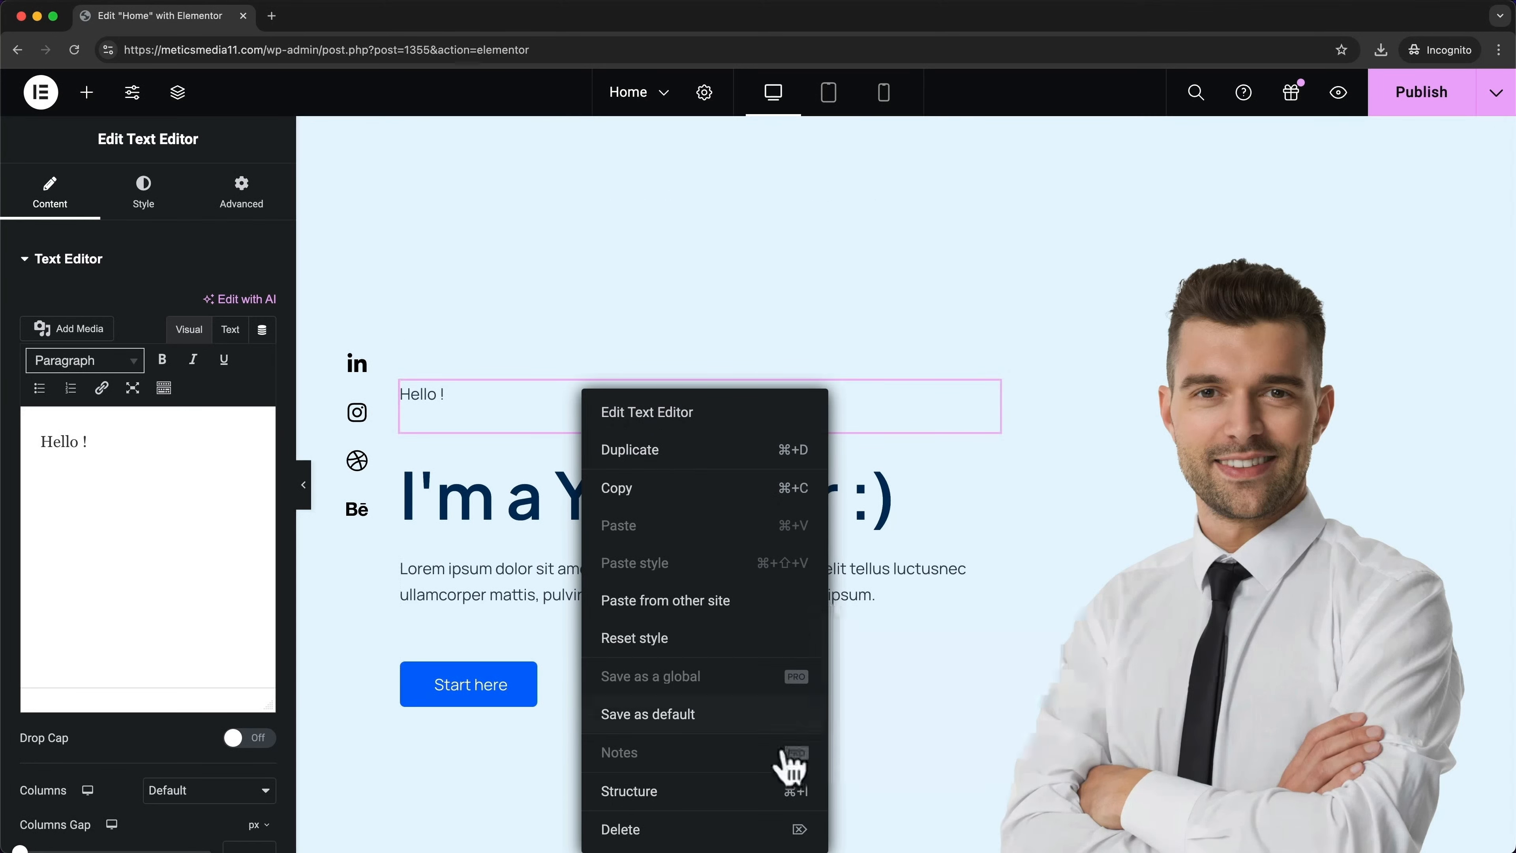
{"action": "left_click", "coordinate": [621, 829]}
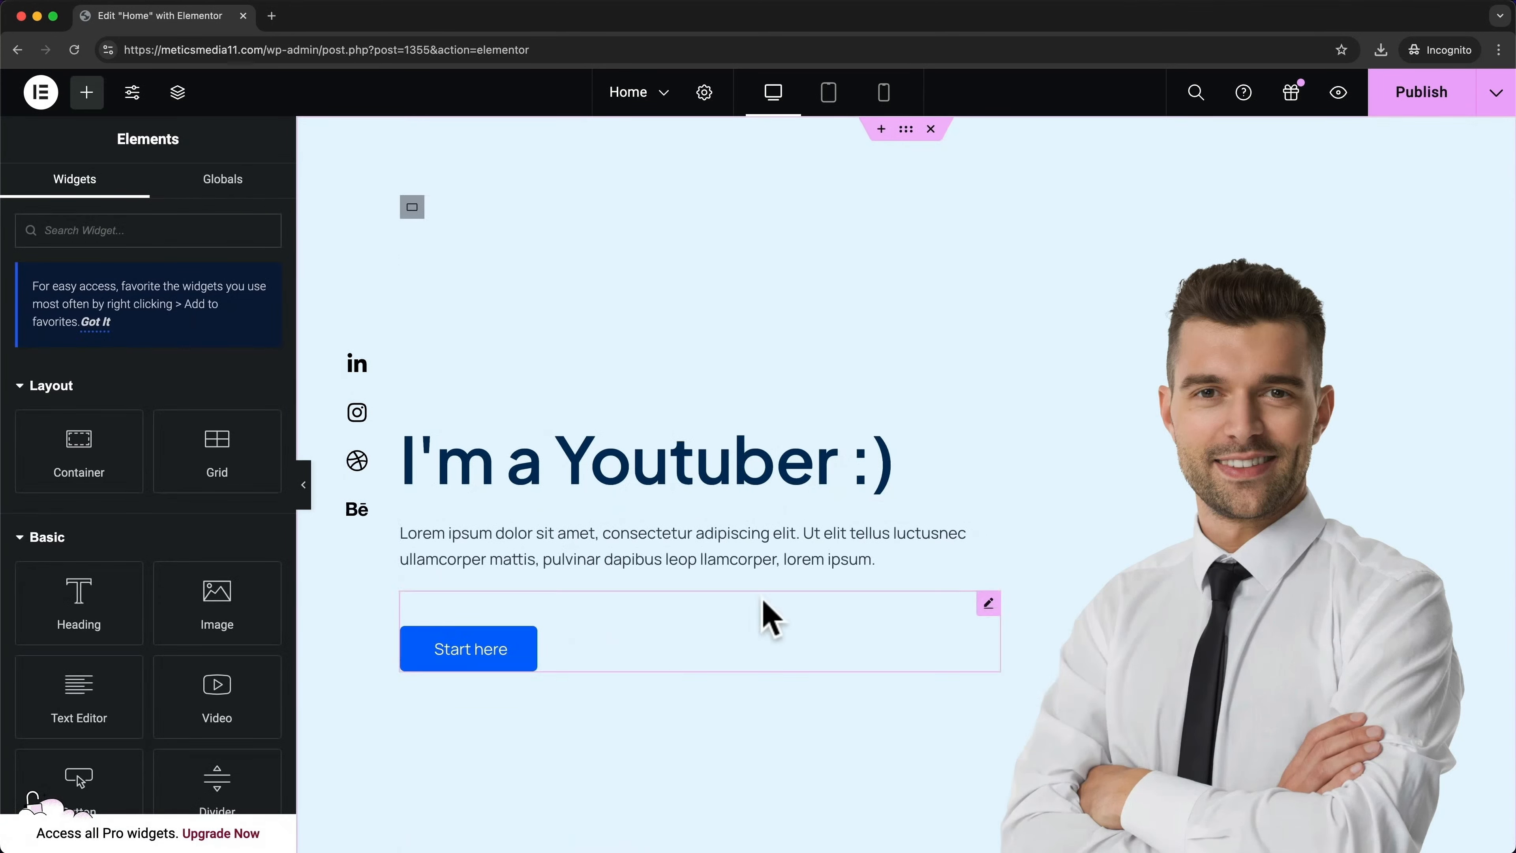
Delete the Working Process video section from the Home page
{"action": "scroll", "coordinate": [713, 539], "scroll_direction": "down", "scroll_amount": 20}
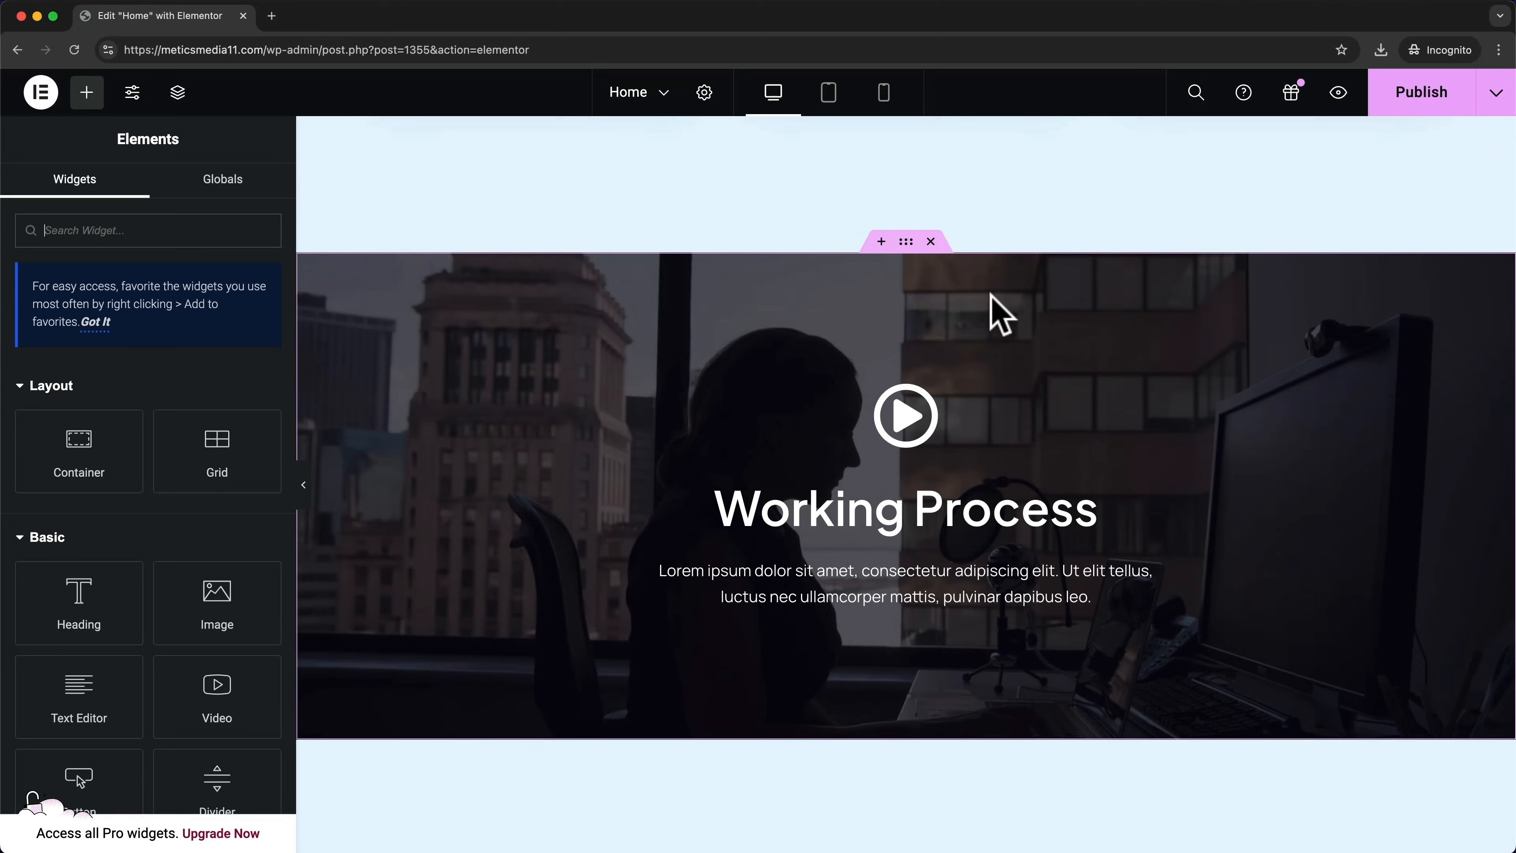
{"action": "left_click", "coordinate": [931, 243]}
{"action": "scroll", "coordinate": [895, 370], "scroll_direction": "up", "scroll_amount": 3}
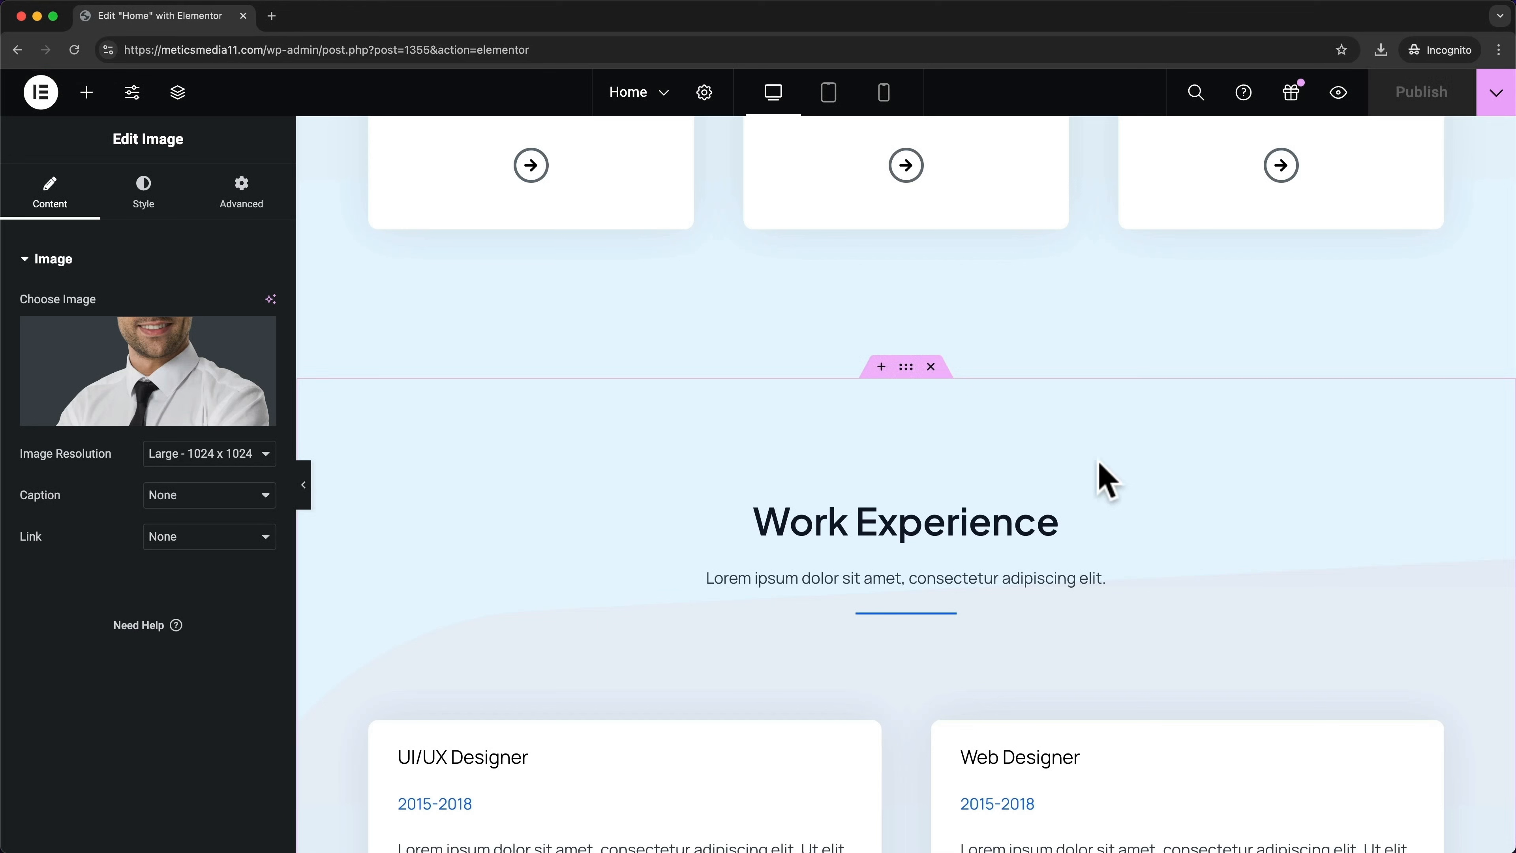
Switch to the About page and inspect its About Me and 'Designing With Passion' headings
{"action": "left_click", "coordinate": [658, 96]}
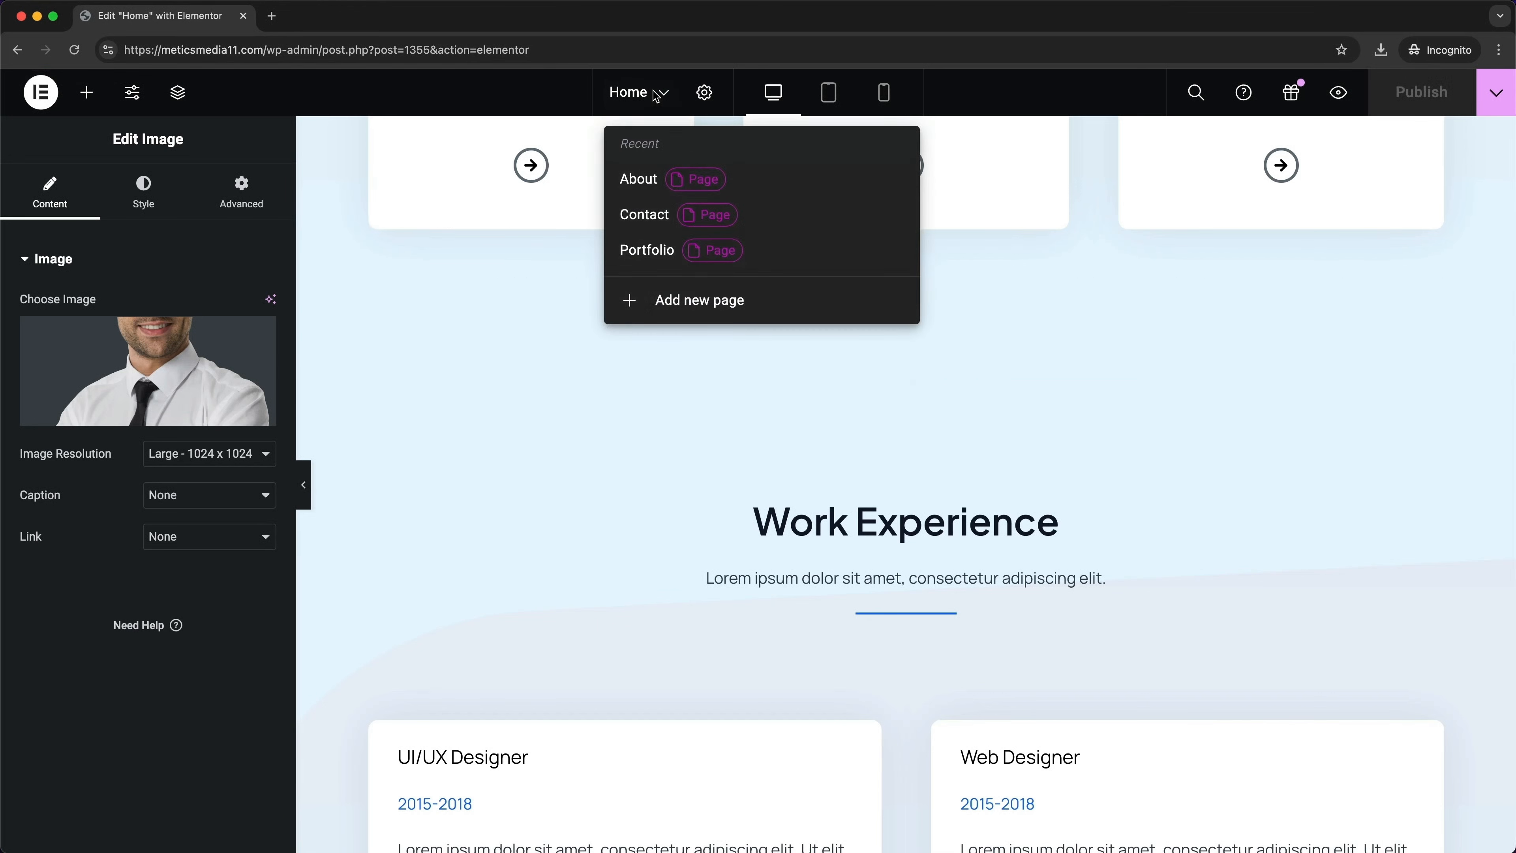
{"action": "left_click", "coordinate": [656, 190]}
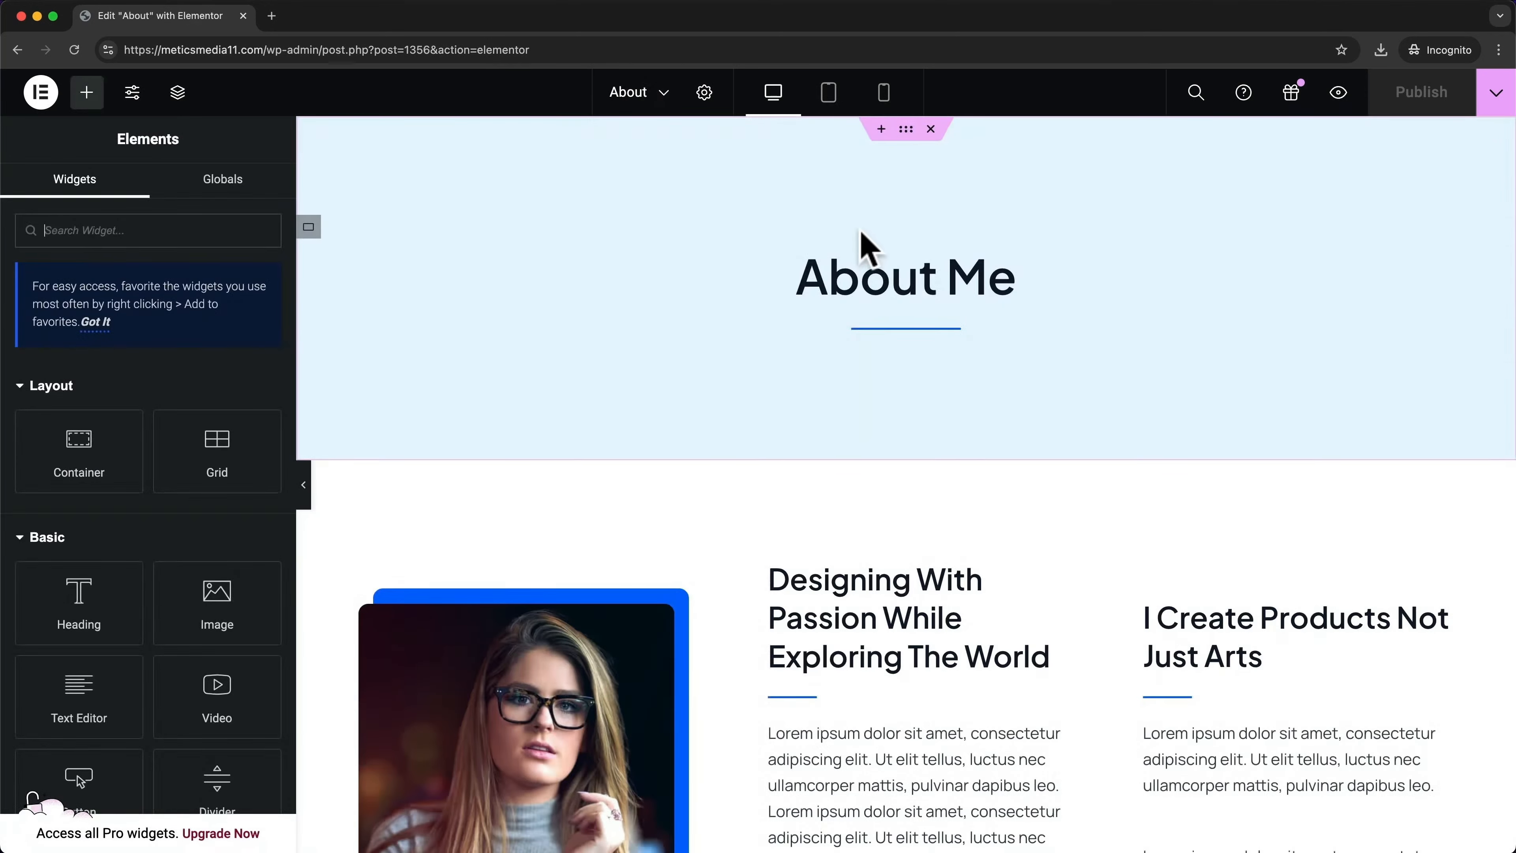
{"action": "left_click", "coordinate": [899, 308]}
{"action": "scroll", "coordinate": [923, 396], "scroll_direction": "down", "scroll_amount": 3}
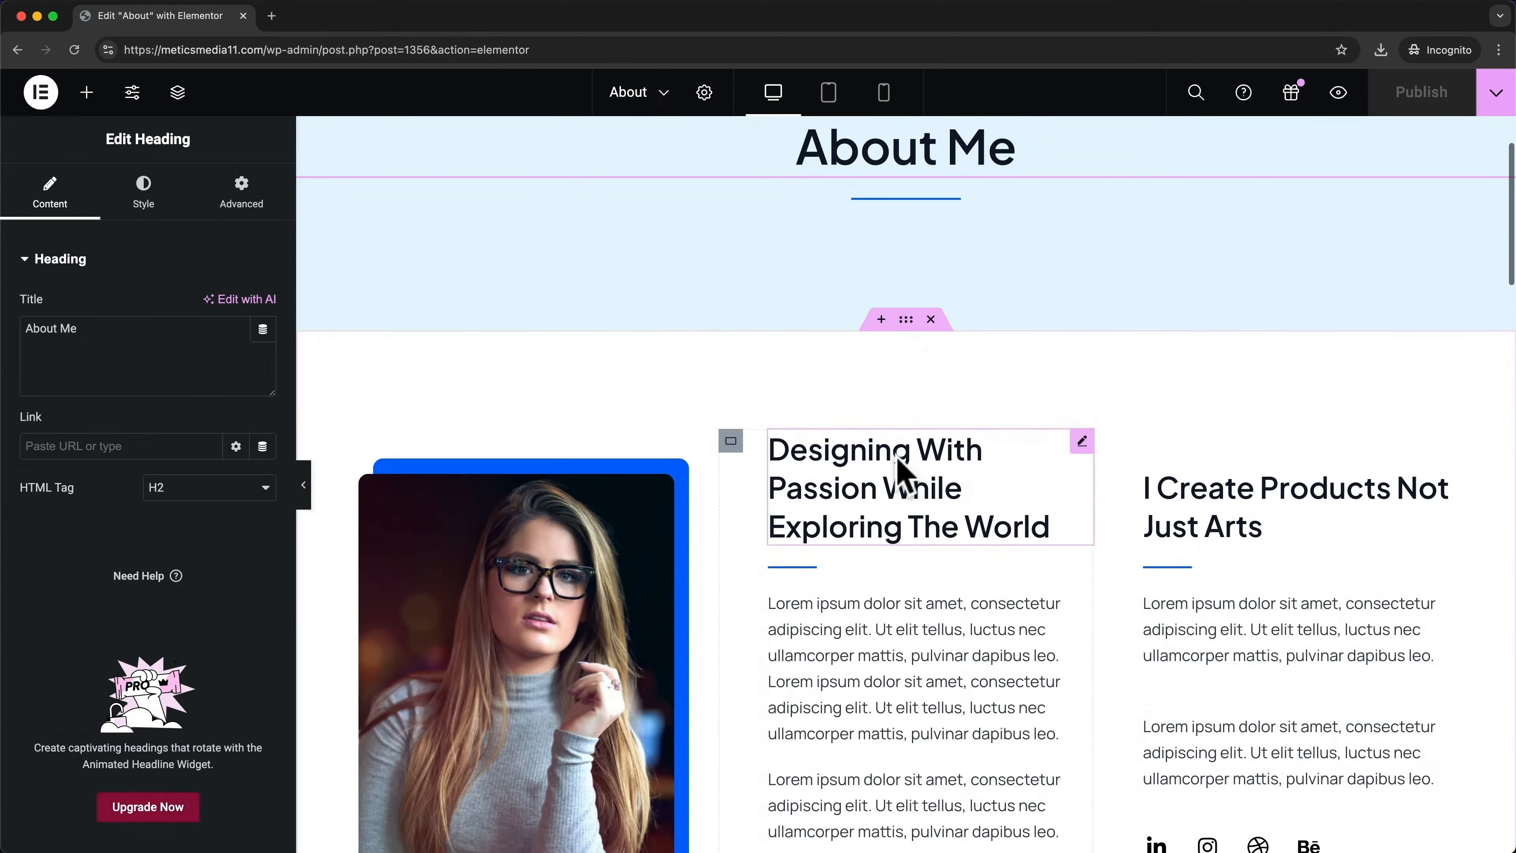
{"action": "left_click", "coordinate": [802, 477]}
{"action": "scroll", "coordinate": [674, 400], "scroll_direction": "up", "scroll_amount": 3}
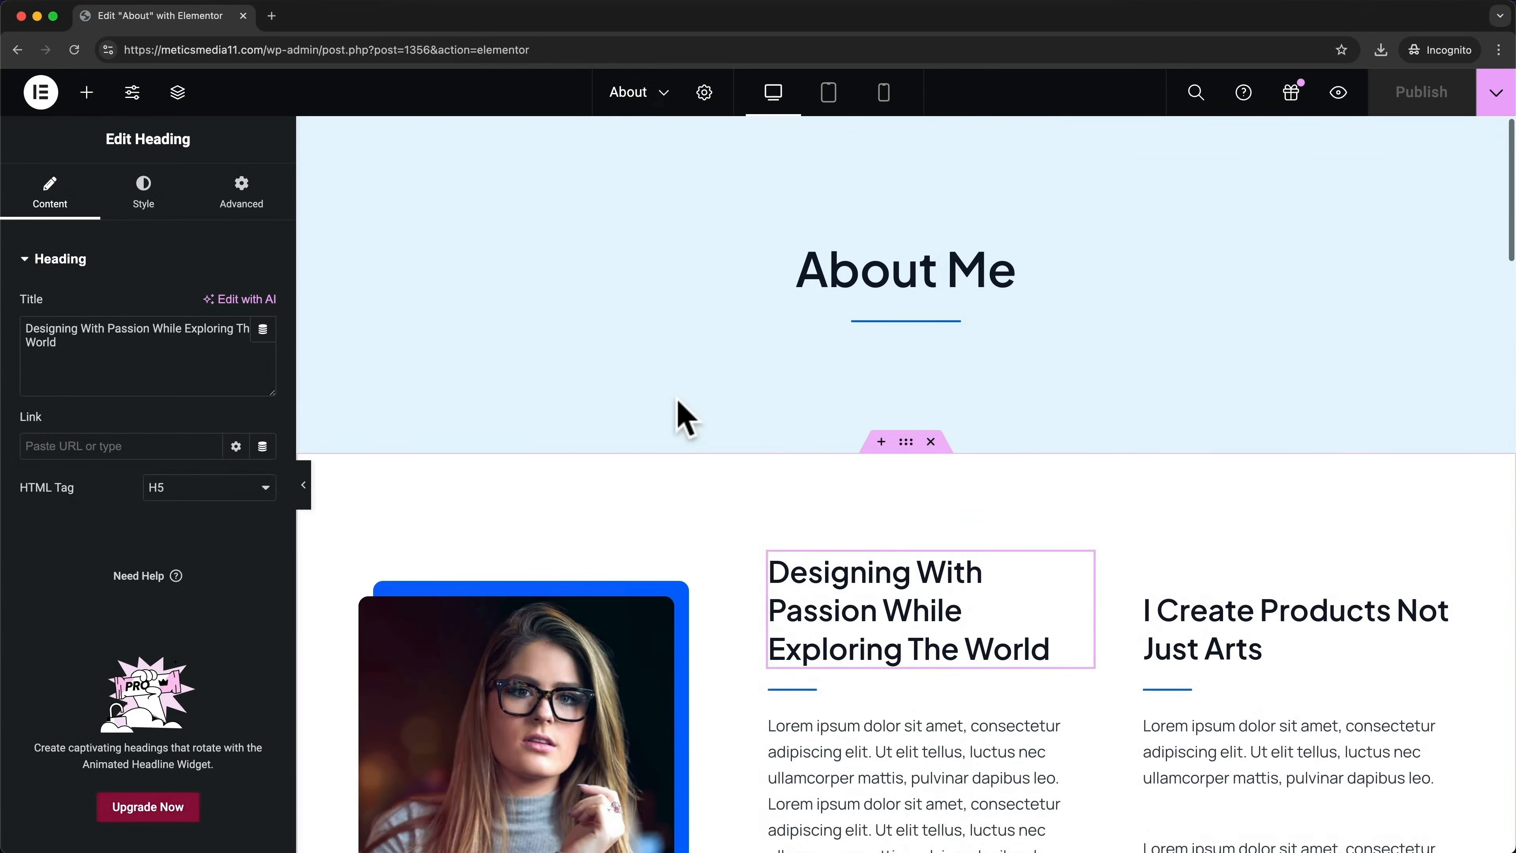
{"action": "left_click", "coordinate": [792, 398]}
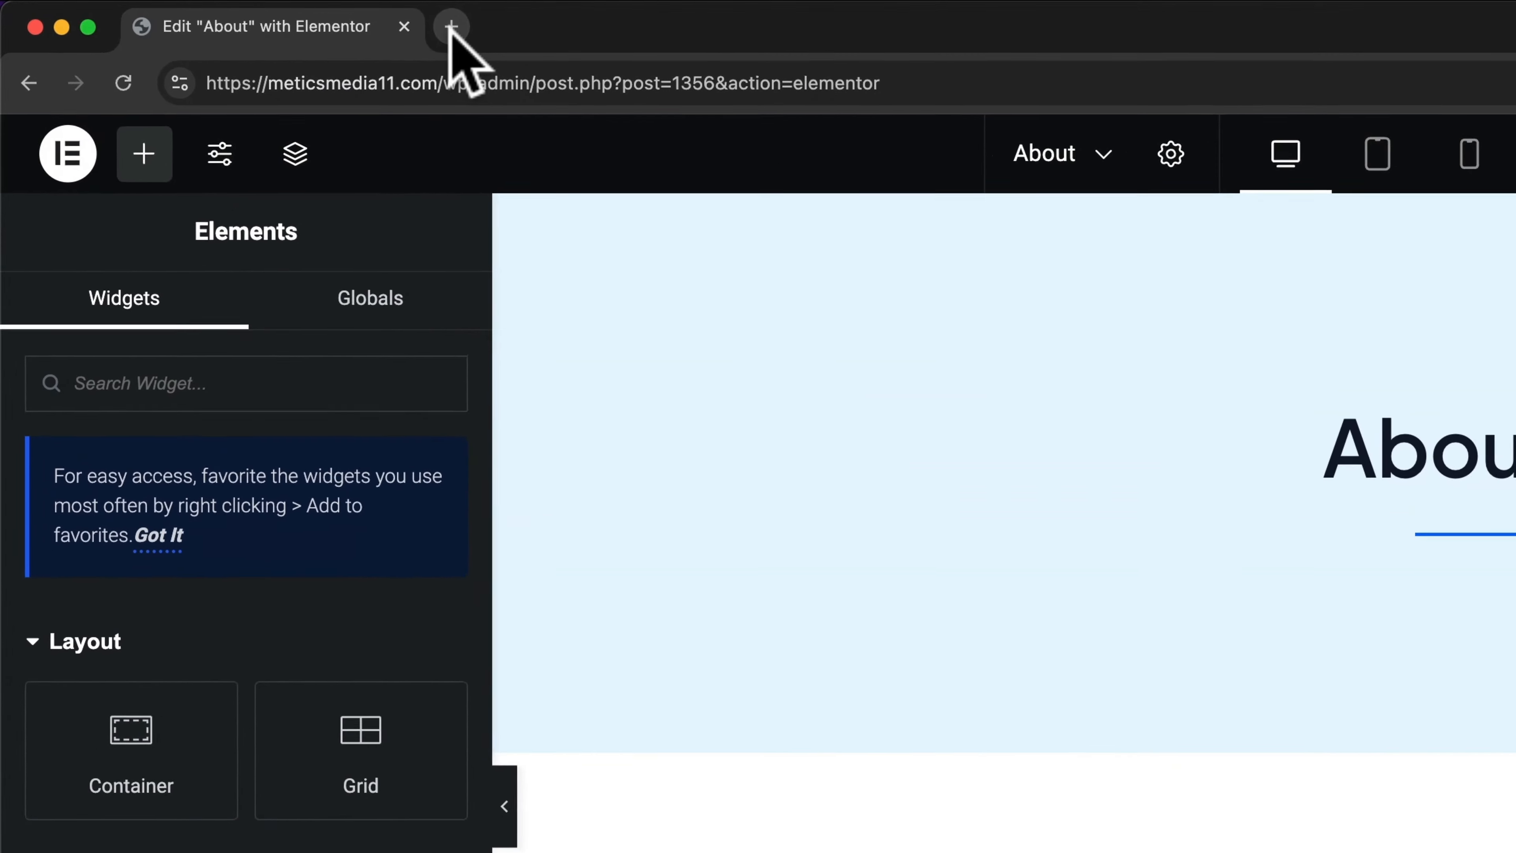
Load meticsmedia11.com in a new tab and create a new page via New > Page
{"action": "left_click", "coordinate": [303, 17]}
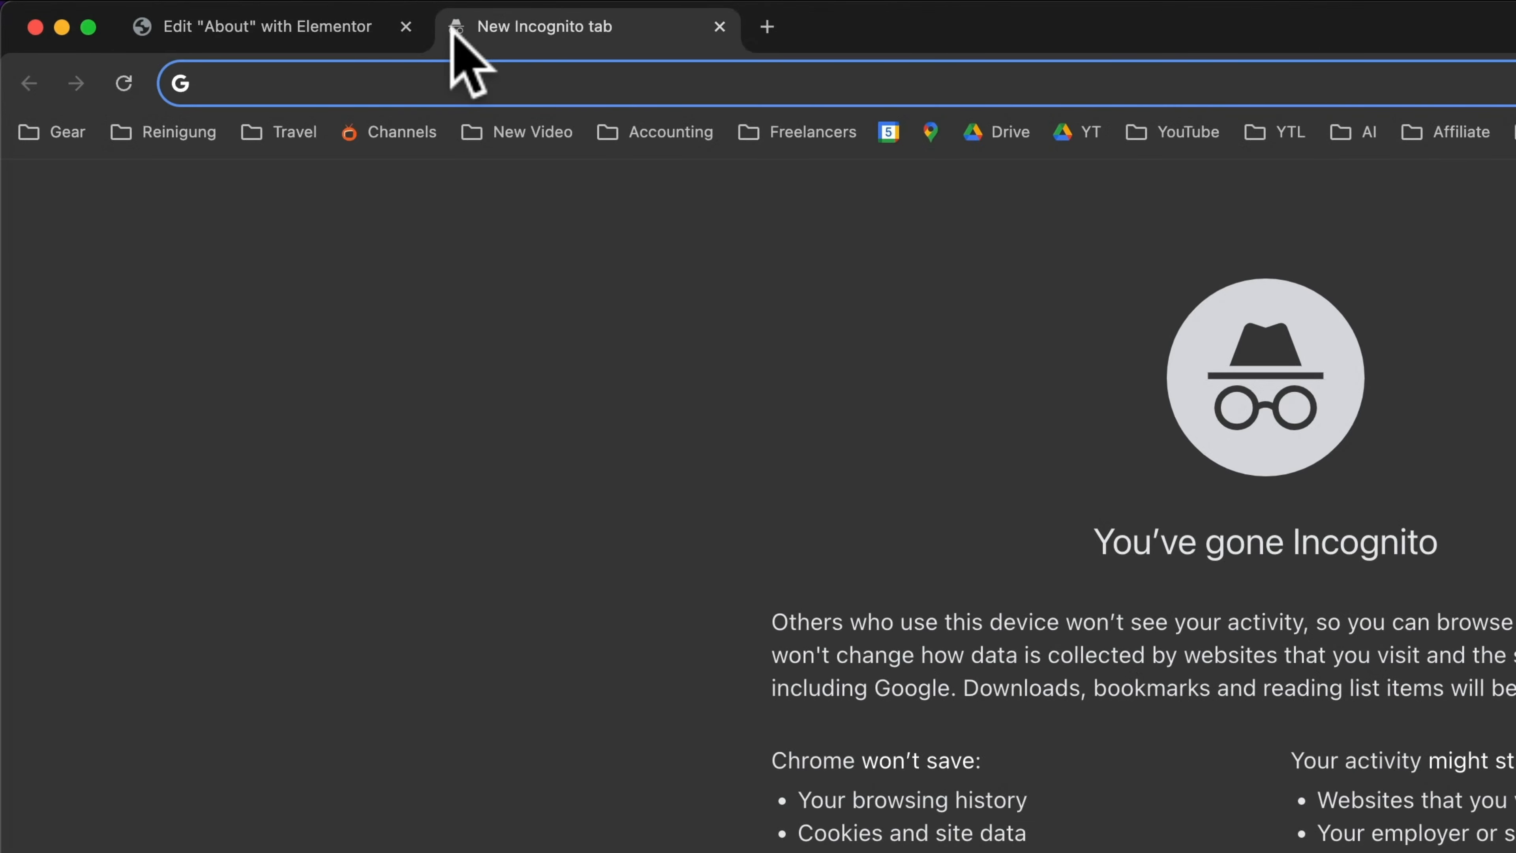
{"action": "type", "text": "https://meticsmedia11.com/"}
{"action": "key", "text": "Return"}
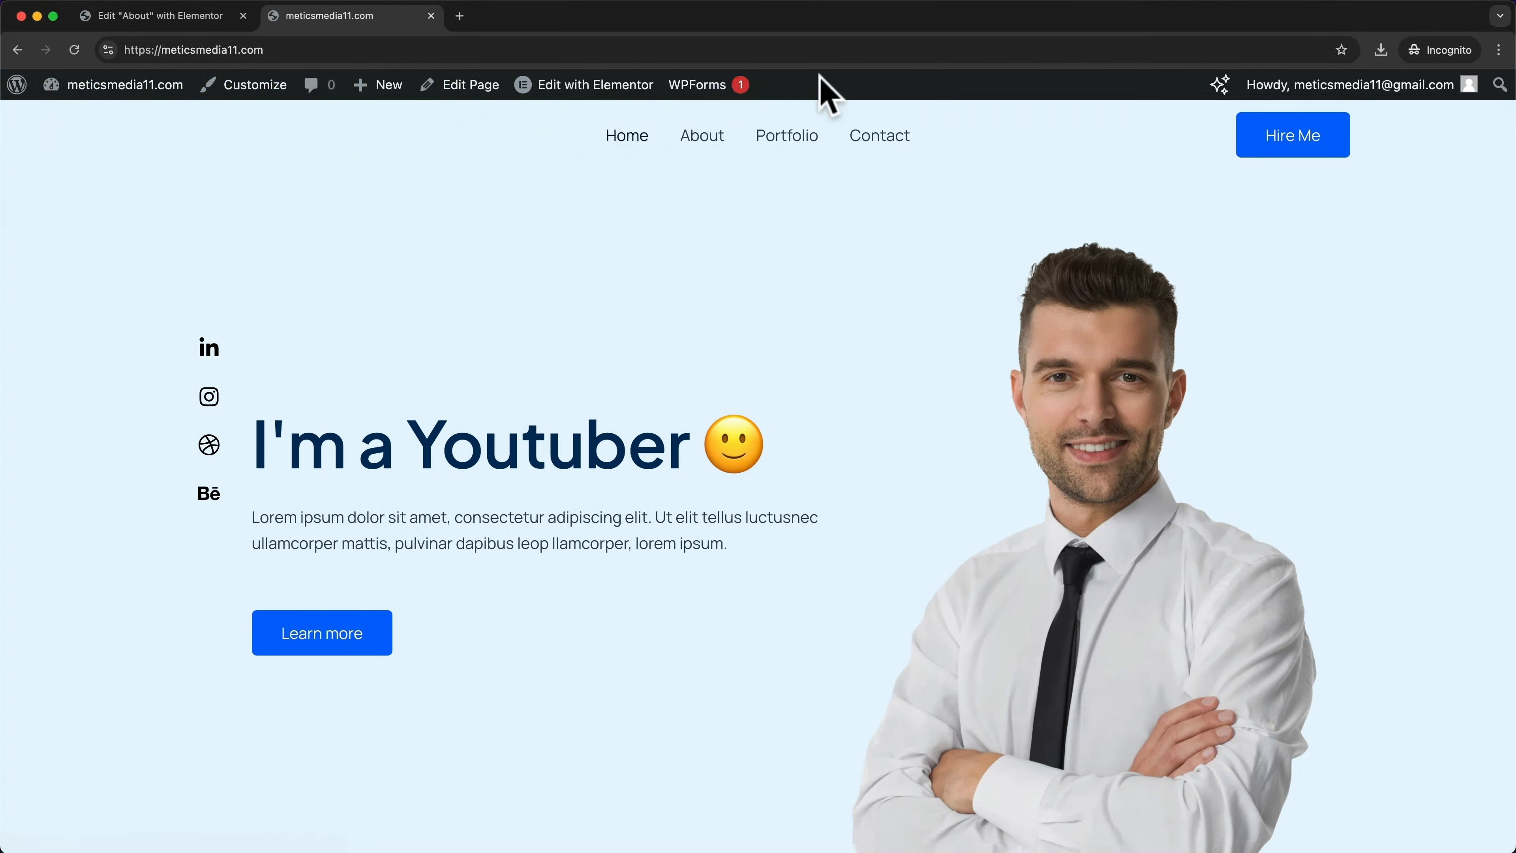
{"action": "mouse_move", "coordinate": [382, 94]}
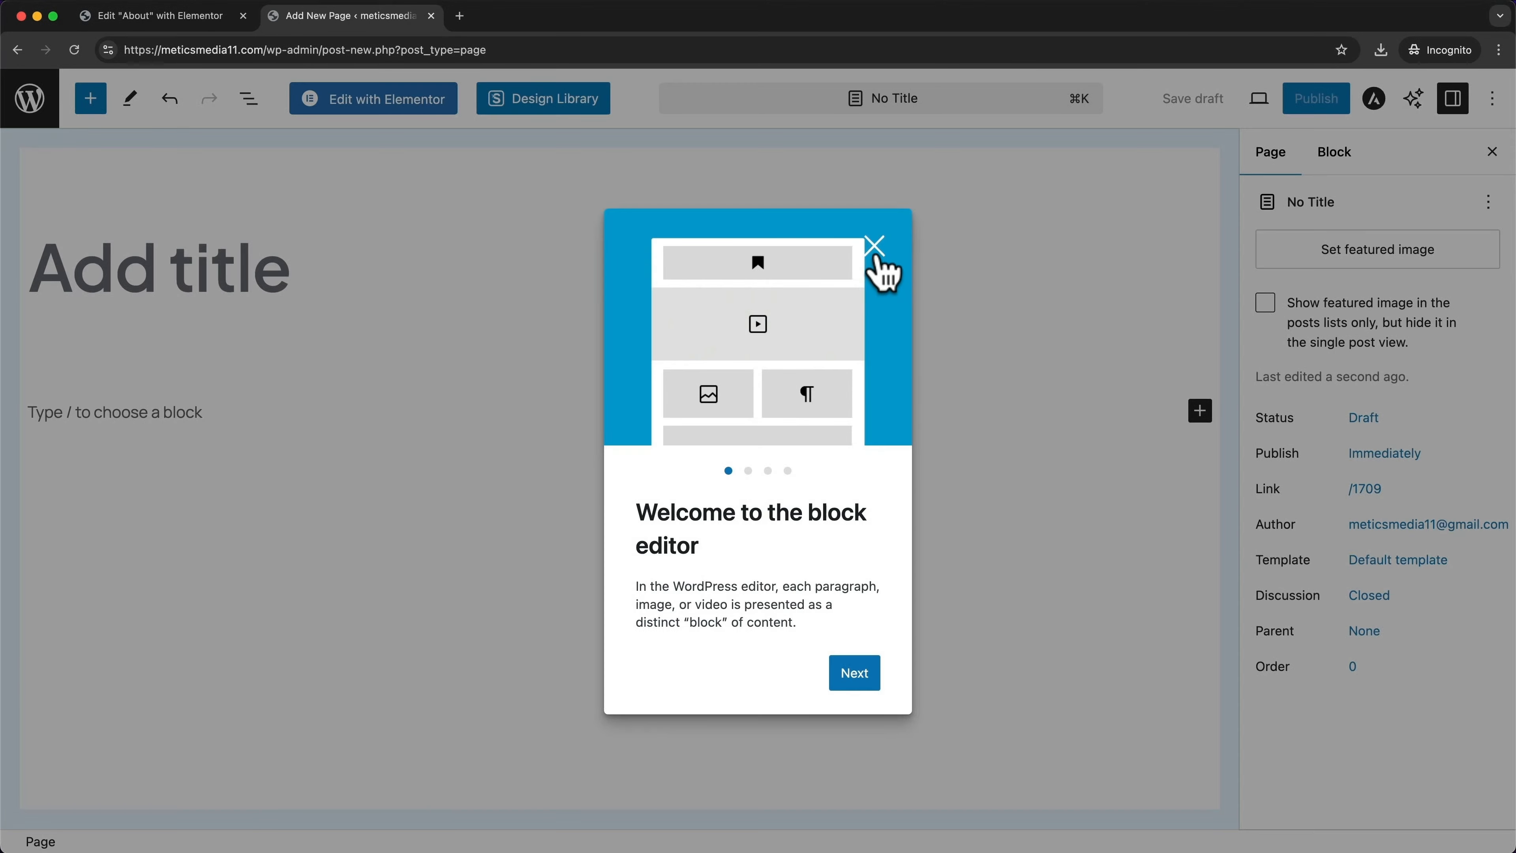
Title the new page 'Our Team' and publish it
{"action": "left_click", "coordinate": [875, 253]}
{"action": "left_click", "coordinate": [190, 278]}
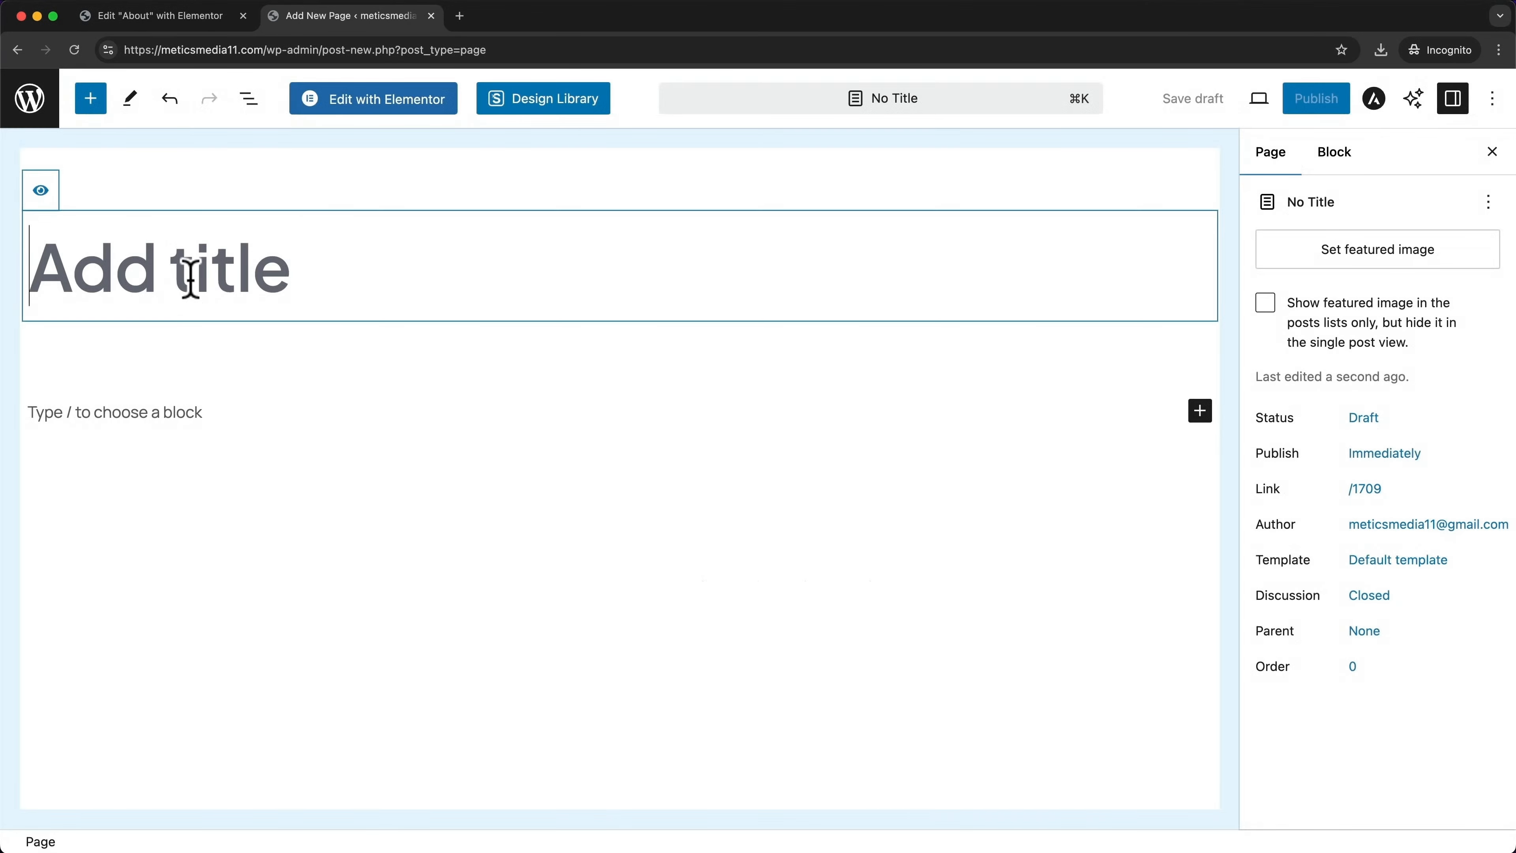
{"action": "type", "text": "Our Team"}
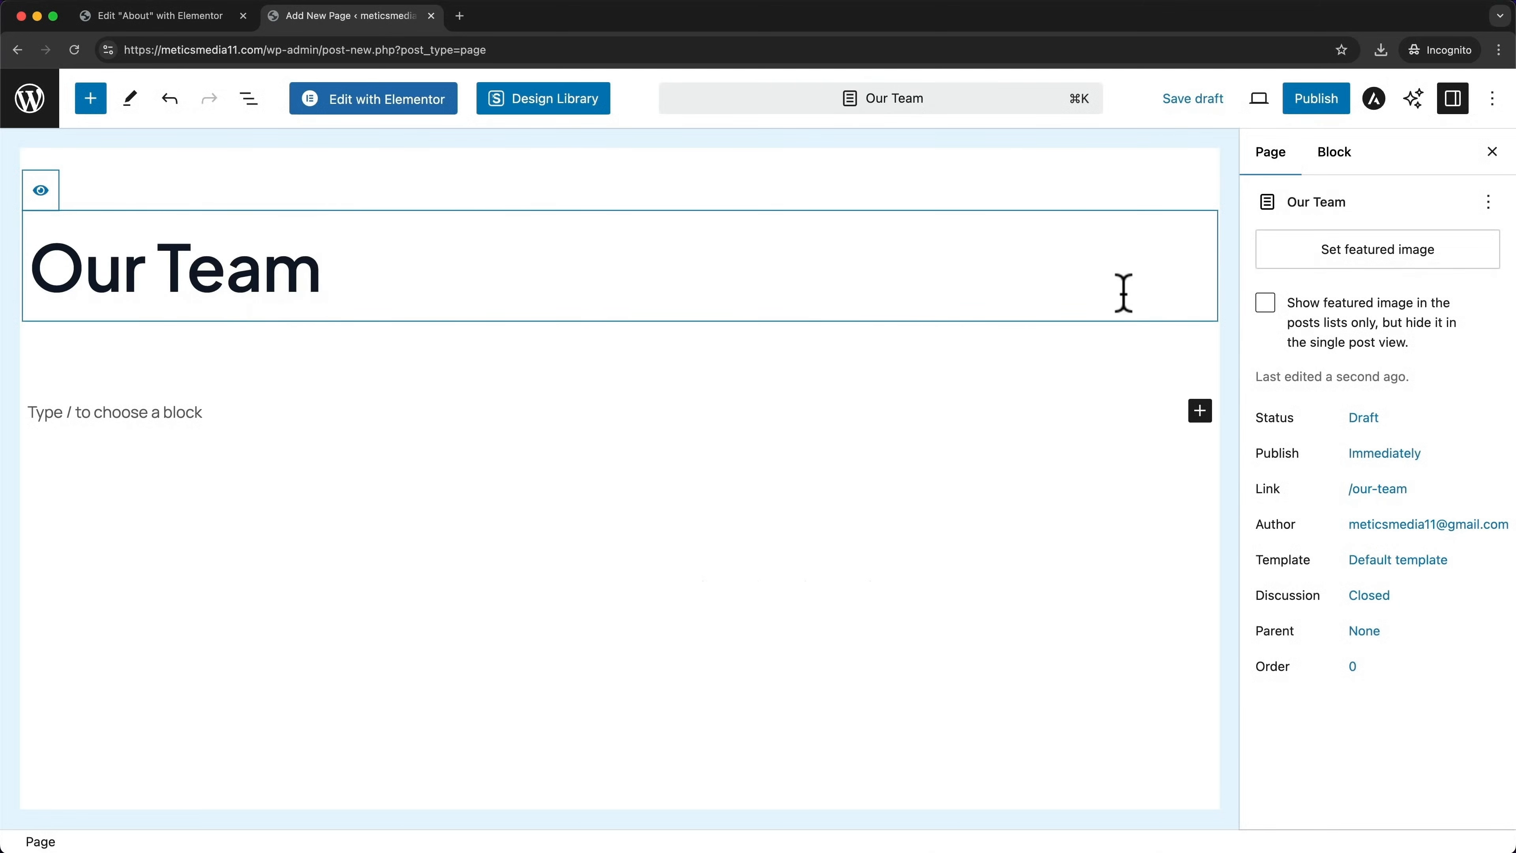
{"action": "left_click", "coordinate": [1301, 108]}
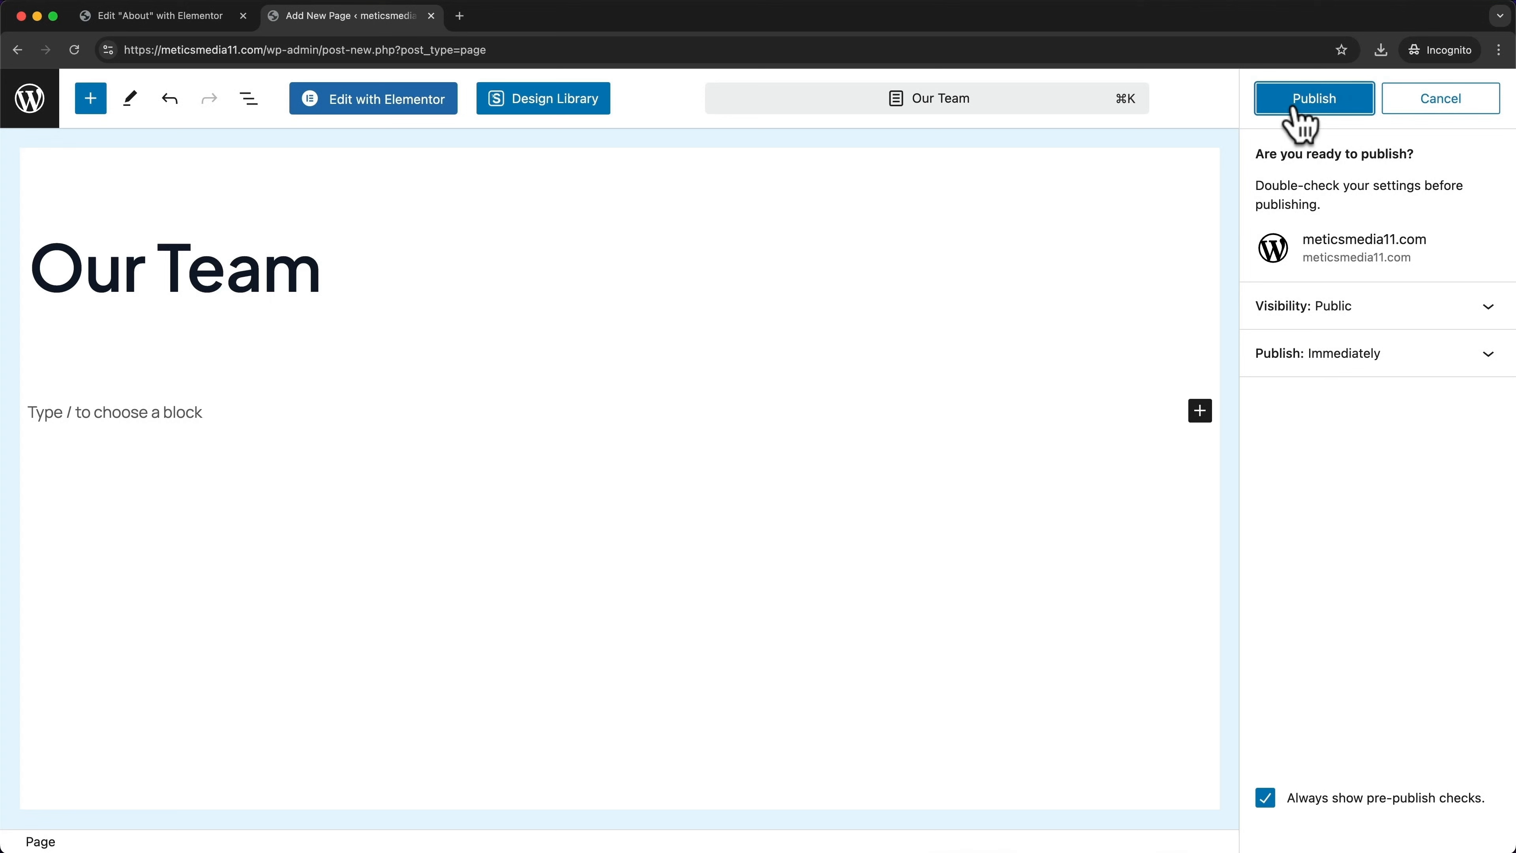
{"action": "left_click", "coordinate": [1343, 123]}
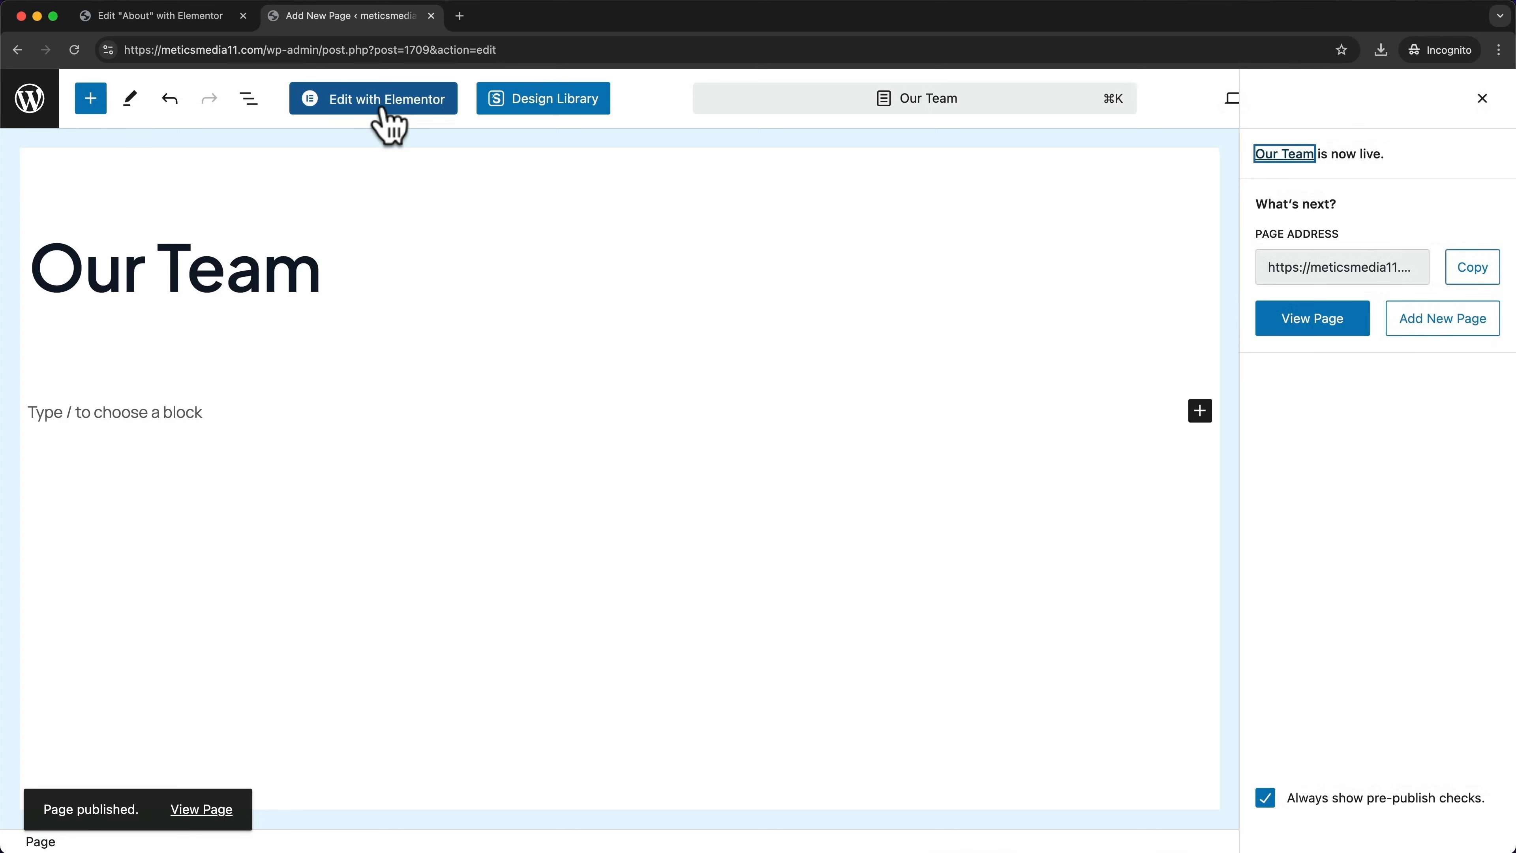
Open the Our Team page in Elementor and add an 'Our Team' heading above the empty section
{"action": "left_click", "coordinate": [366, 108]}
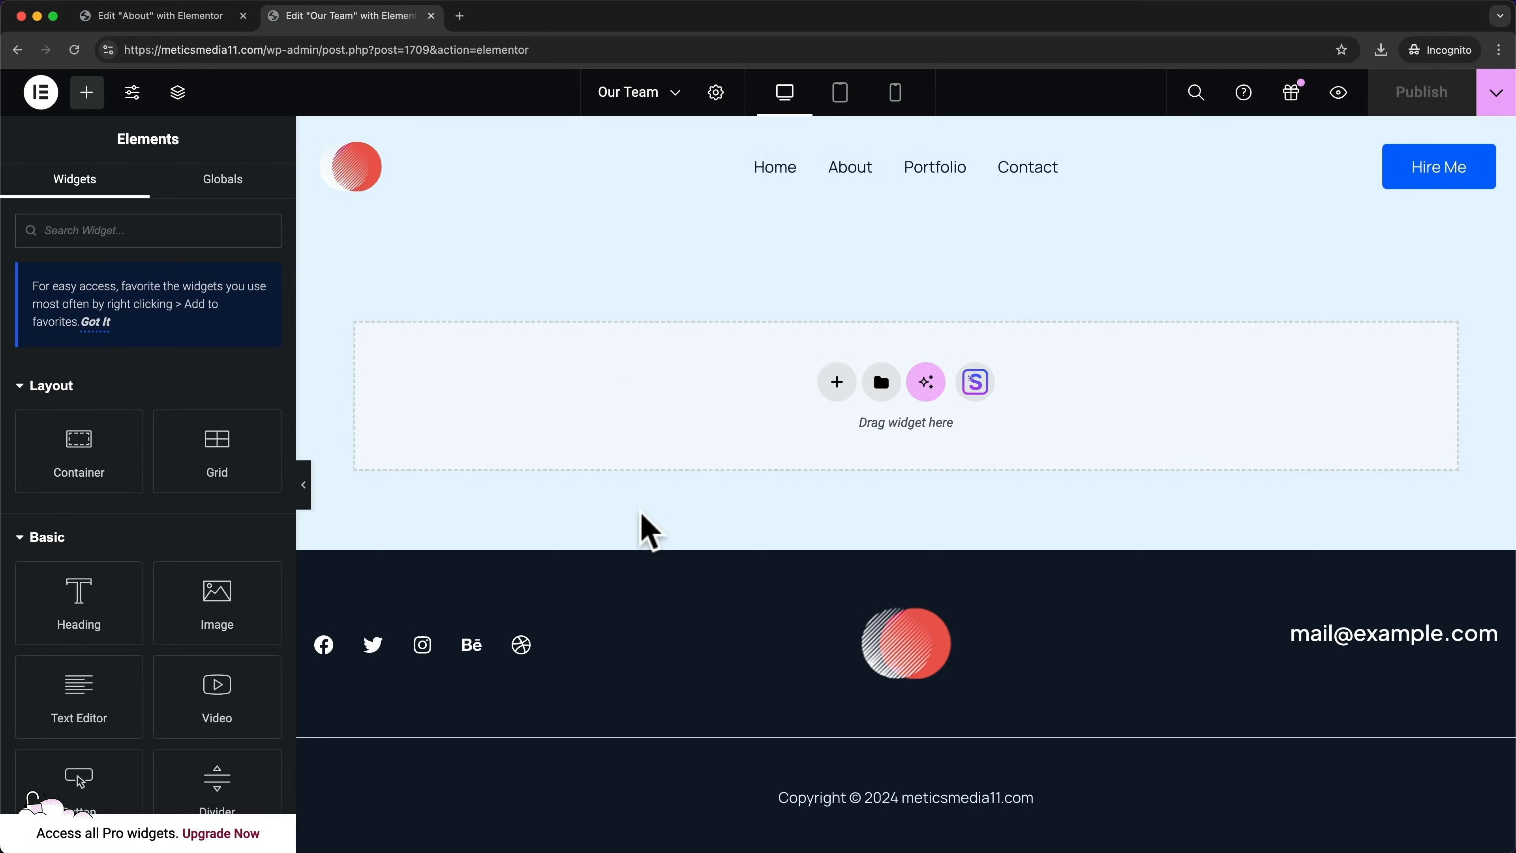
{"action": "left_click_drag", "start_coordinate": [81, 600], "coordinate": [799, 382]}
{"action": "left_click_drag", "start_coordinate": [972, 258], "coordinate": [353, 257]}
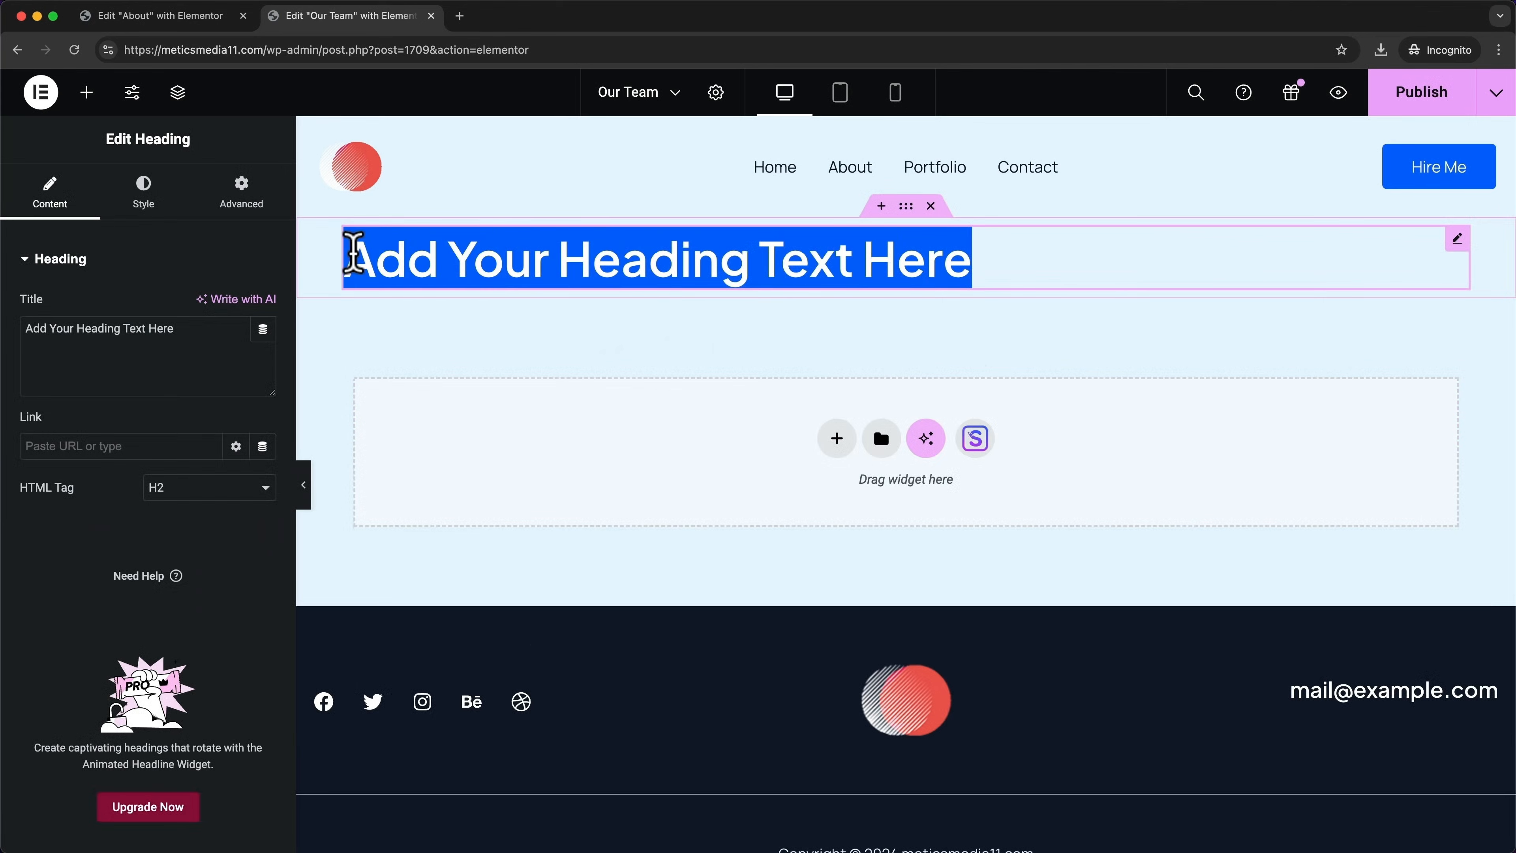
{"action": "type", "text": "Our Team"}
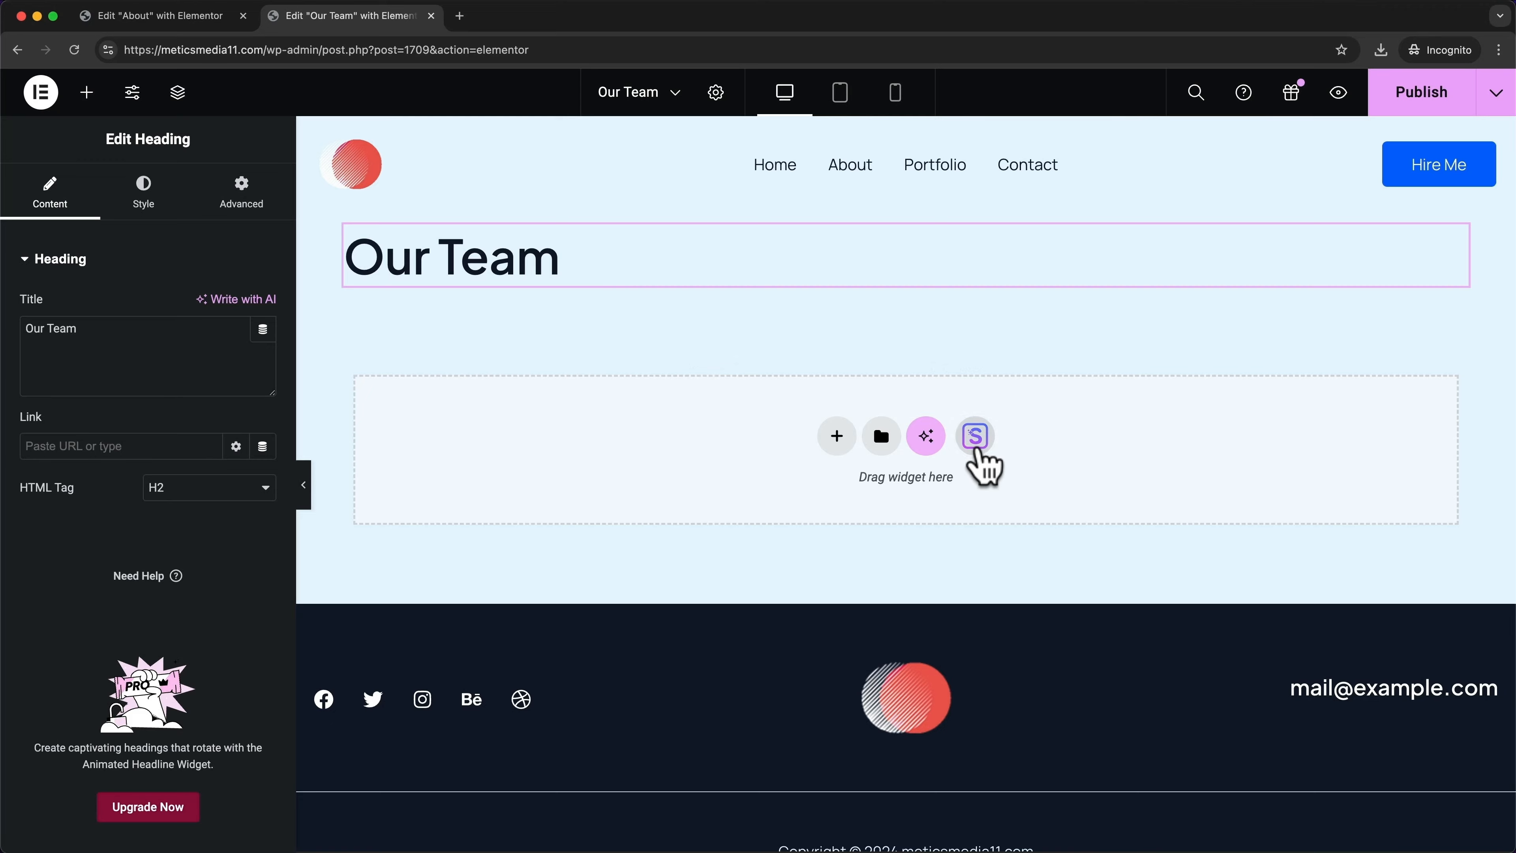
Search the Blocks library for 'team' and import the four-member team block
{"action": "left_click", "coordinate": [977, 447]}
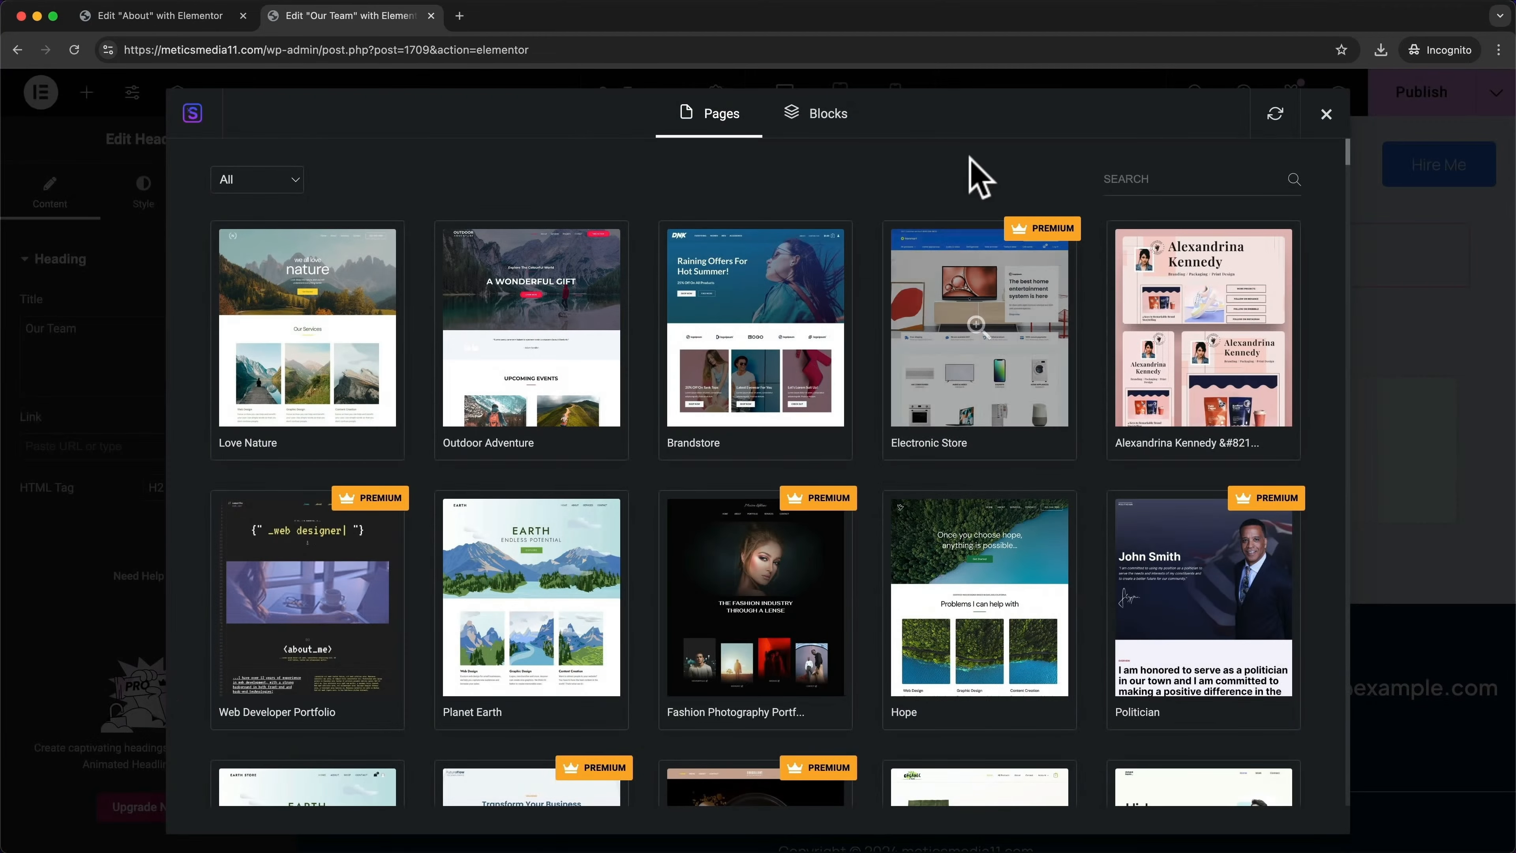
{"action": "left_click", "coordinate": [829, 119]}
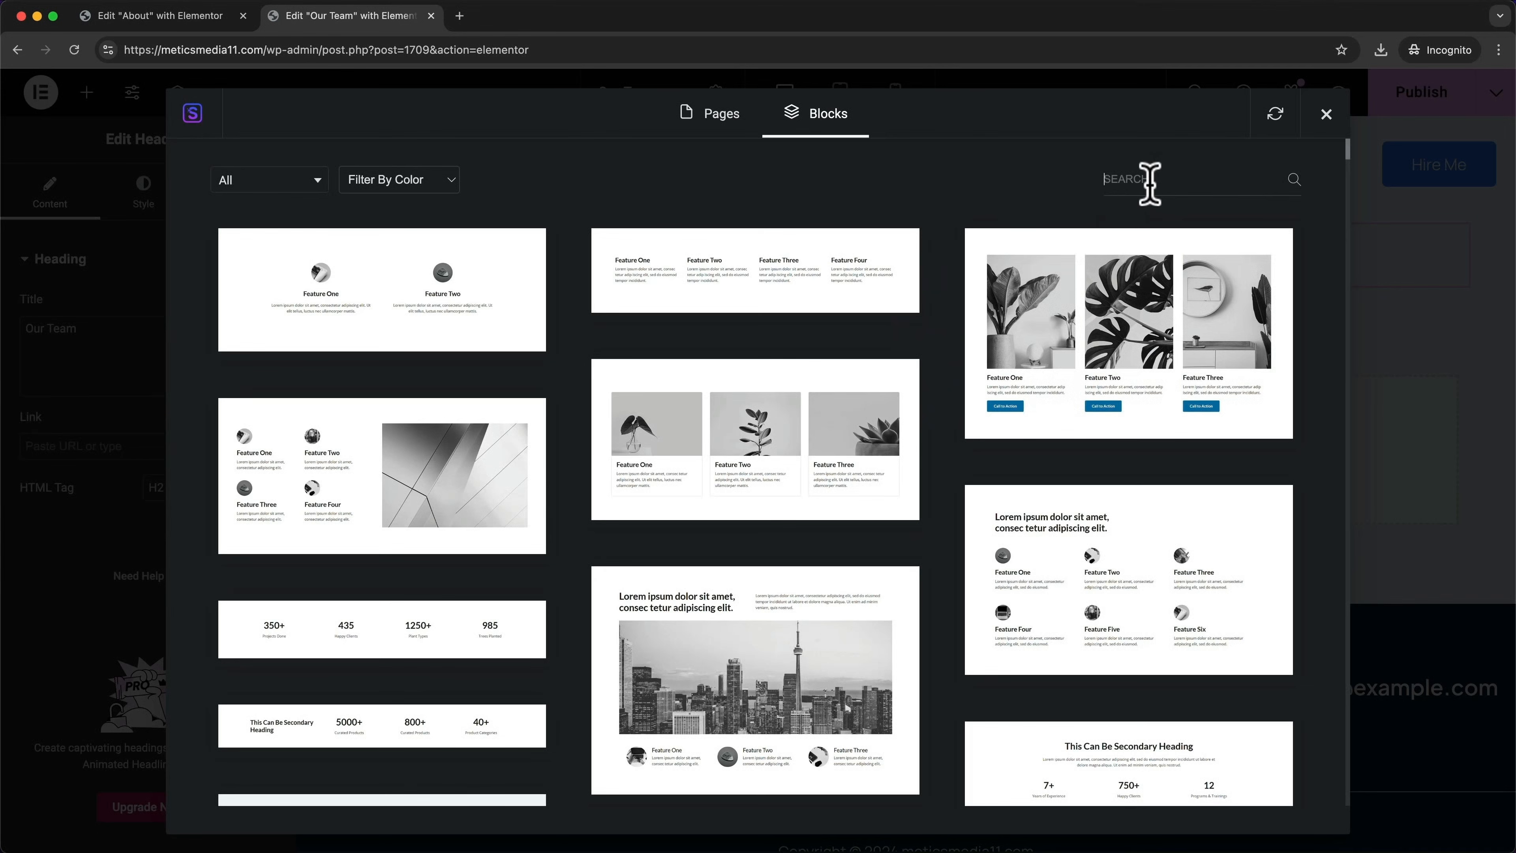
{"action": "type", "text": "team"}
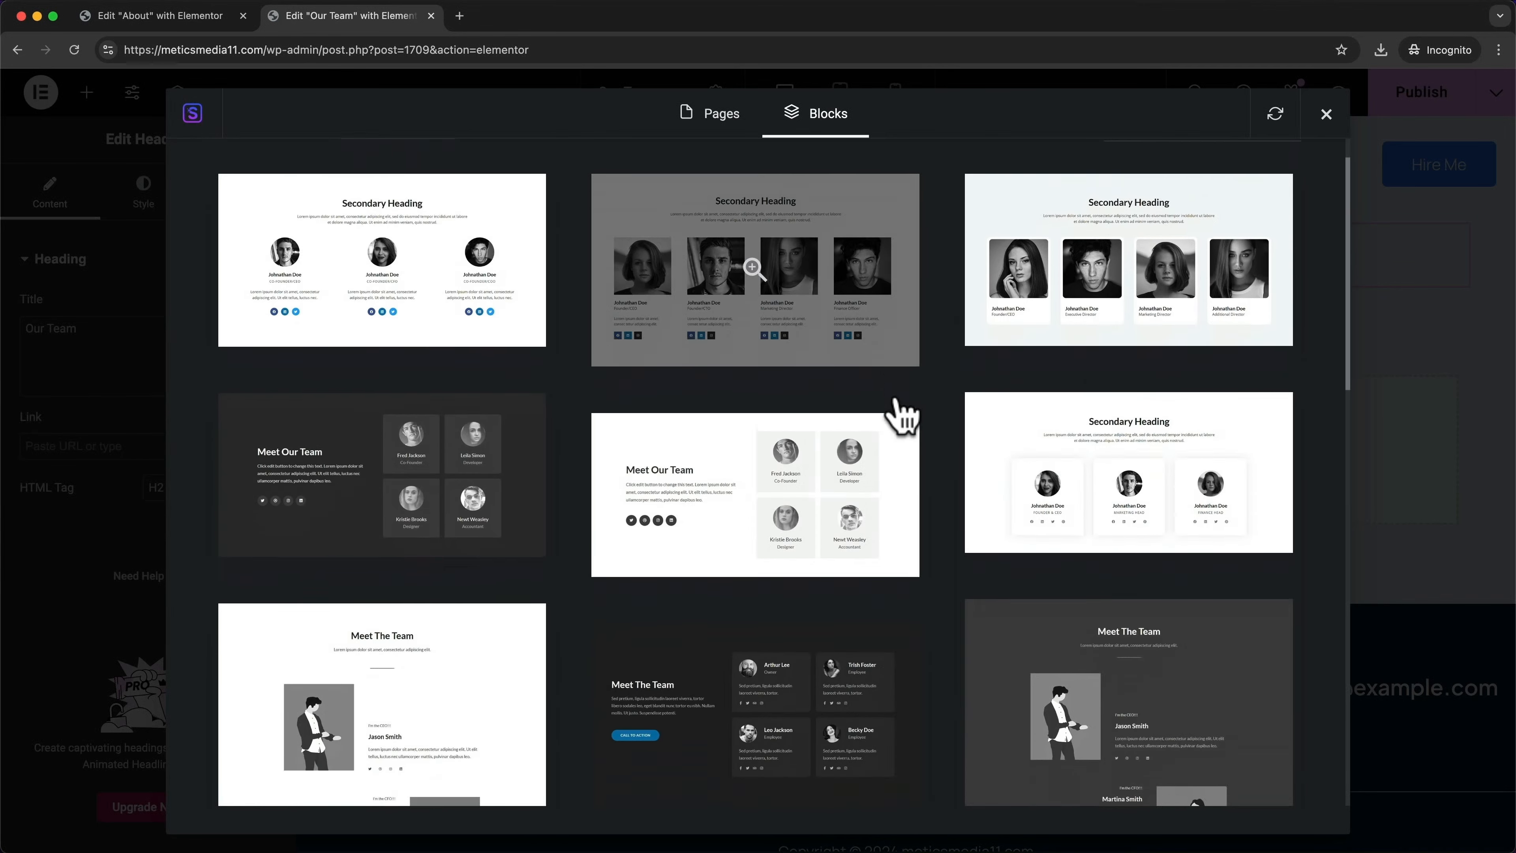
{"action": "scroll", "coordinate": [895, 412], "scroll_direction": "down", "scroll_amount": 6}
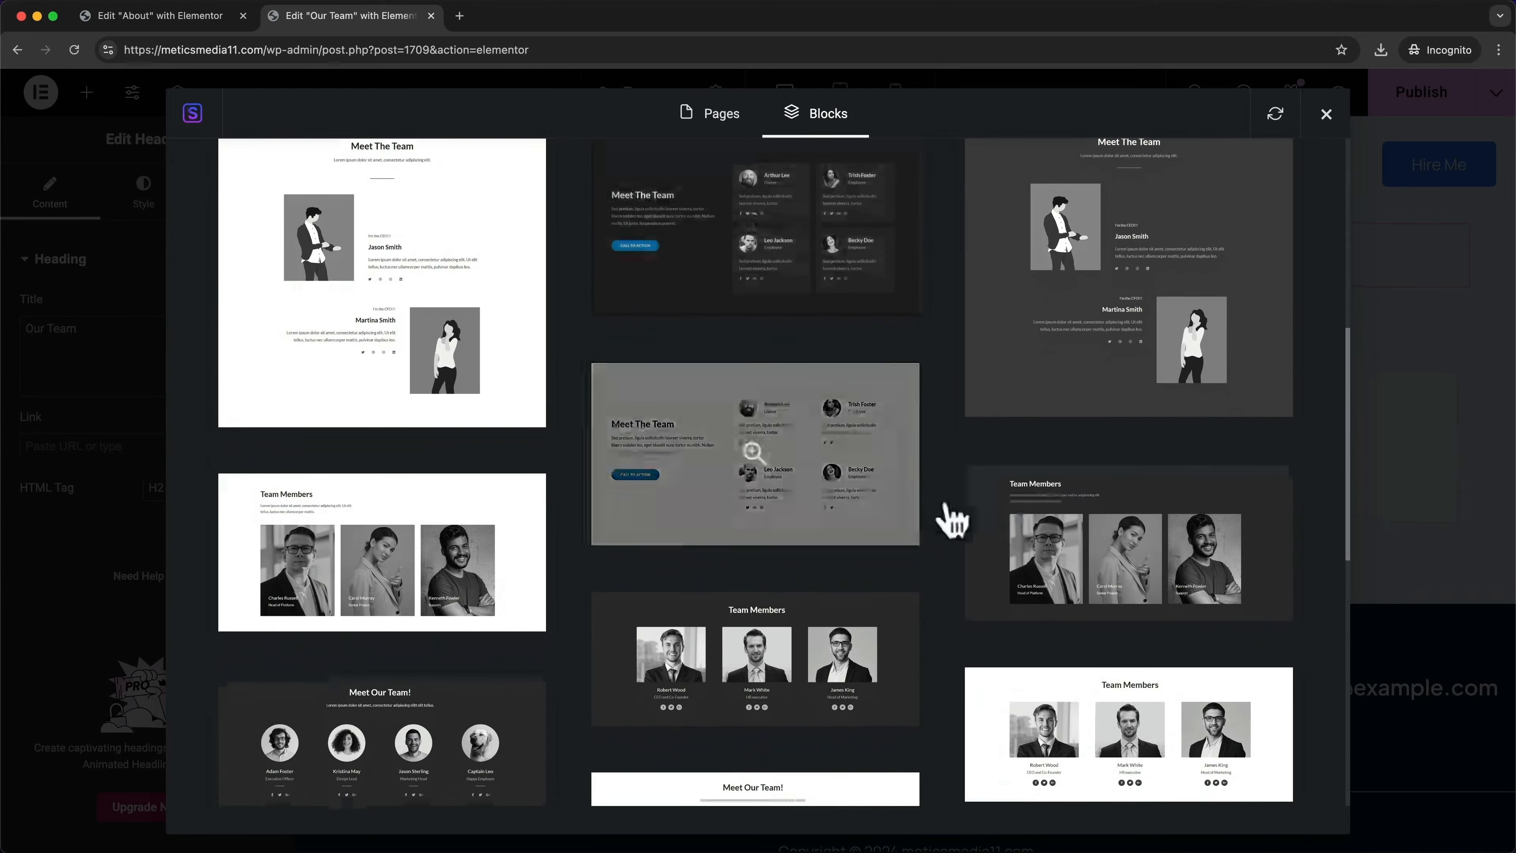
{"action": "scroll", "coordinate": [948, 516], "scroll_direction": "up", "scroll_amount": 8}
{"action": "scroll", "coordinate": [866, 463], "scroll_direction": "up", "scroll_amount": 2}
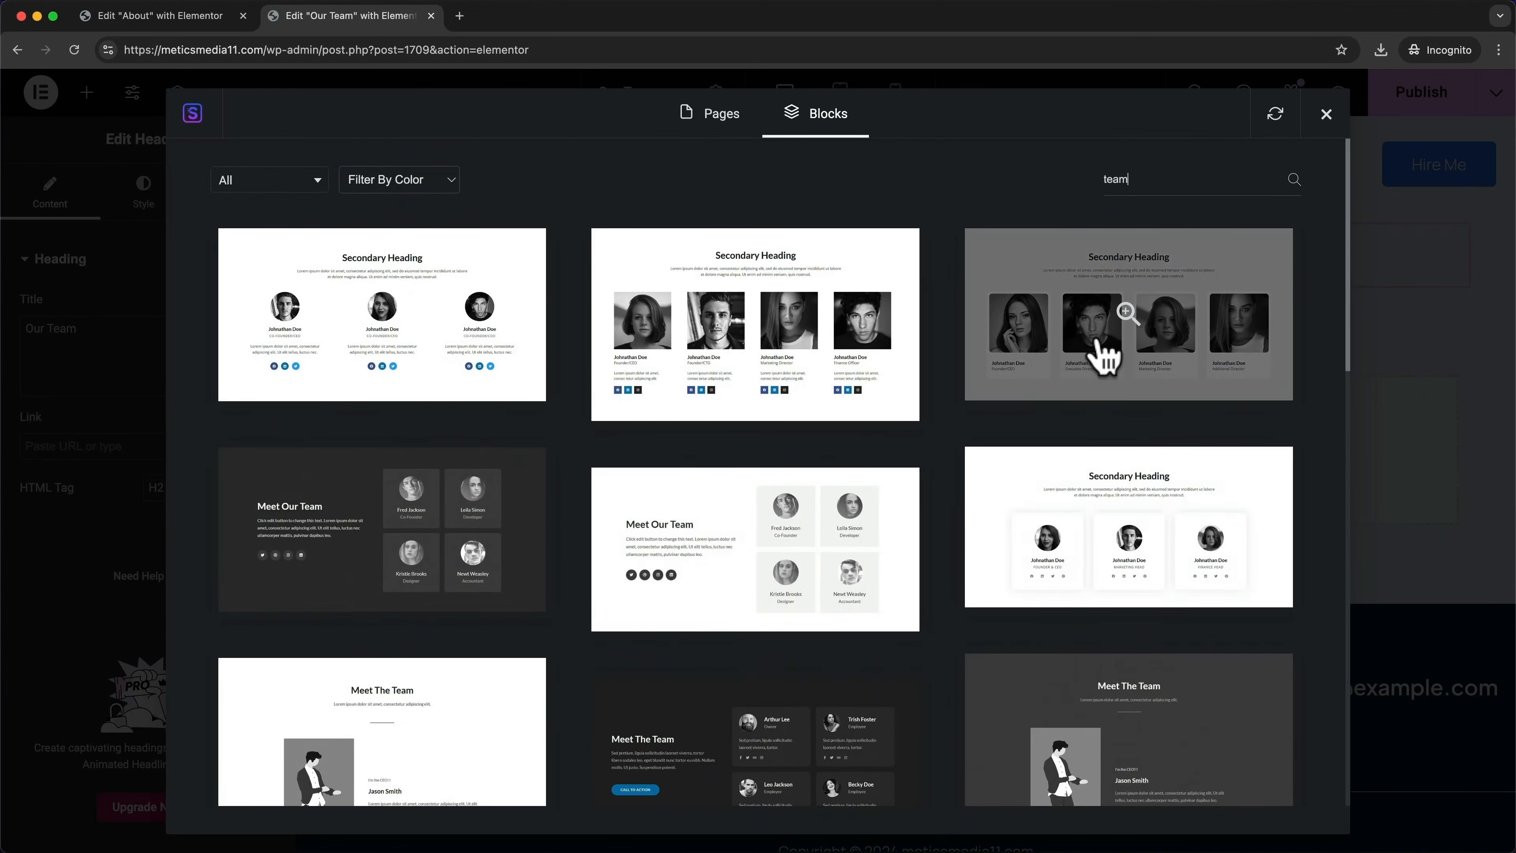
{"action": "left_click", "coordinate": [1101, 356]}
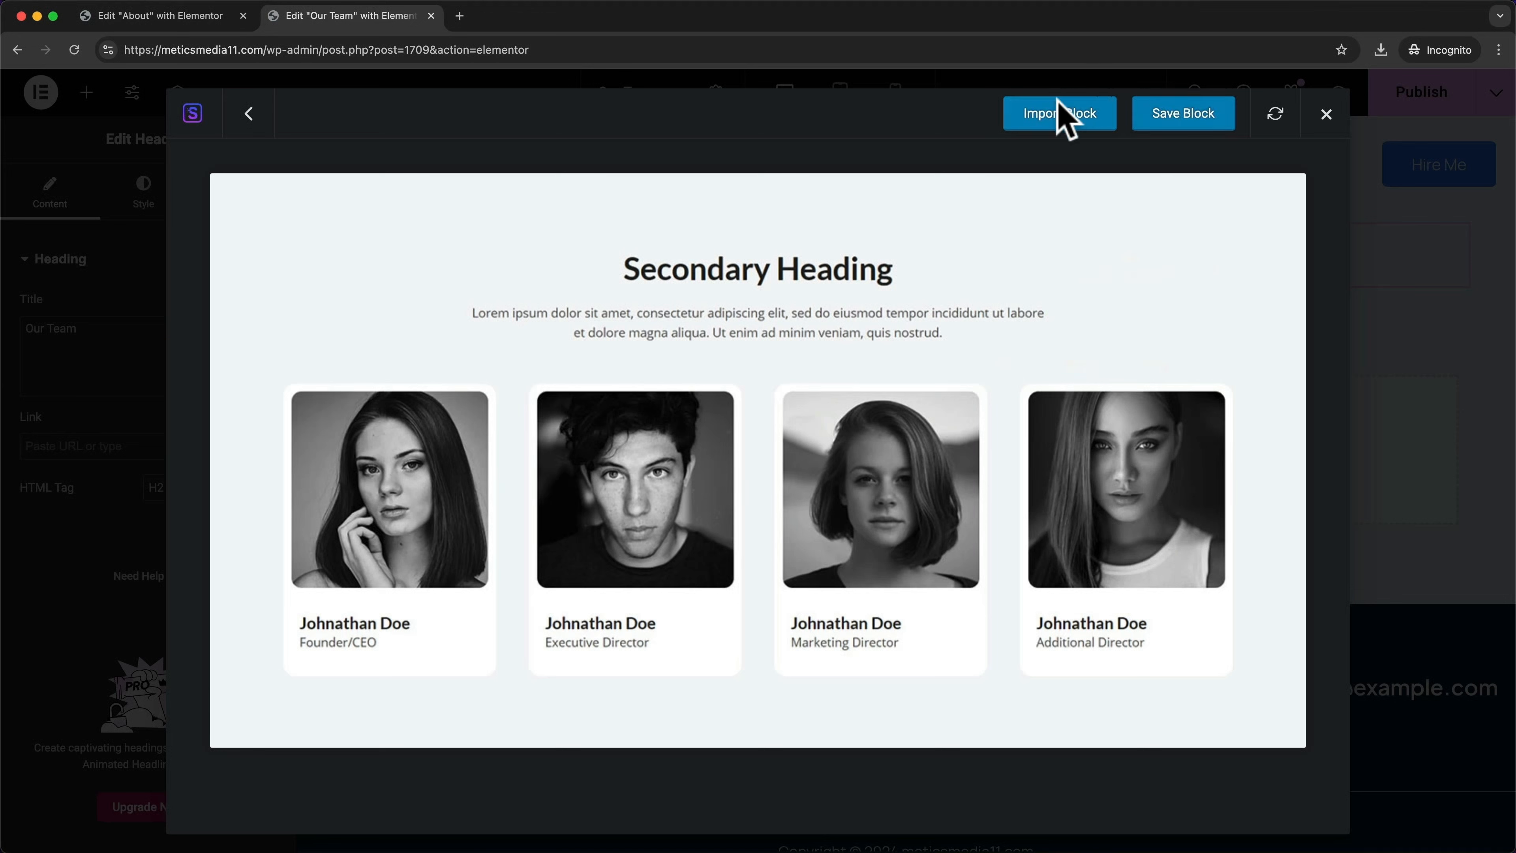
{"action": "left_click", "coordinate": [1054, 123]}
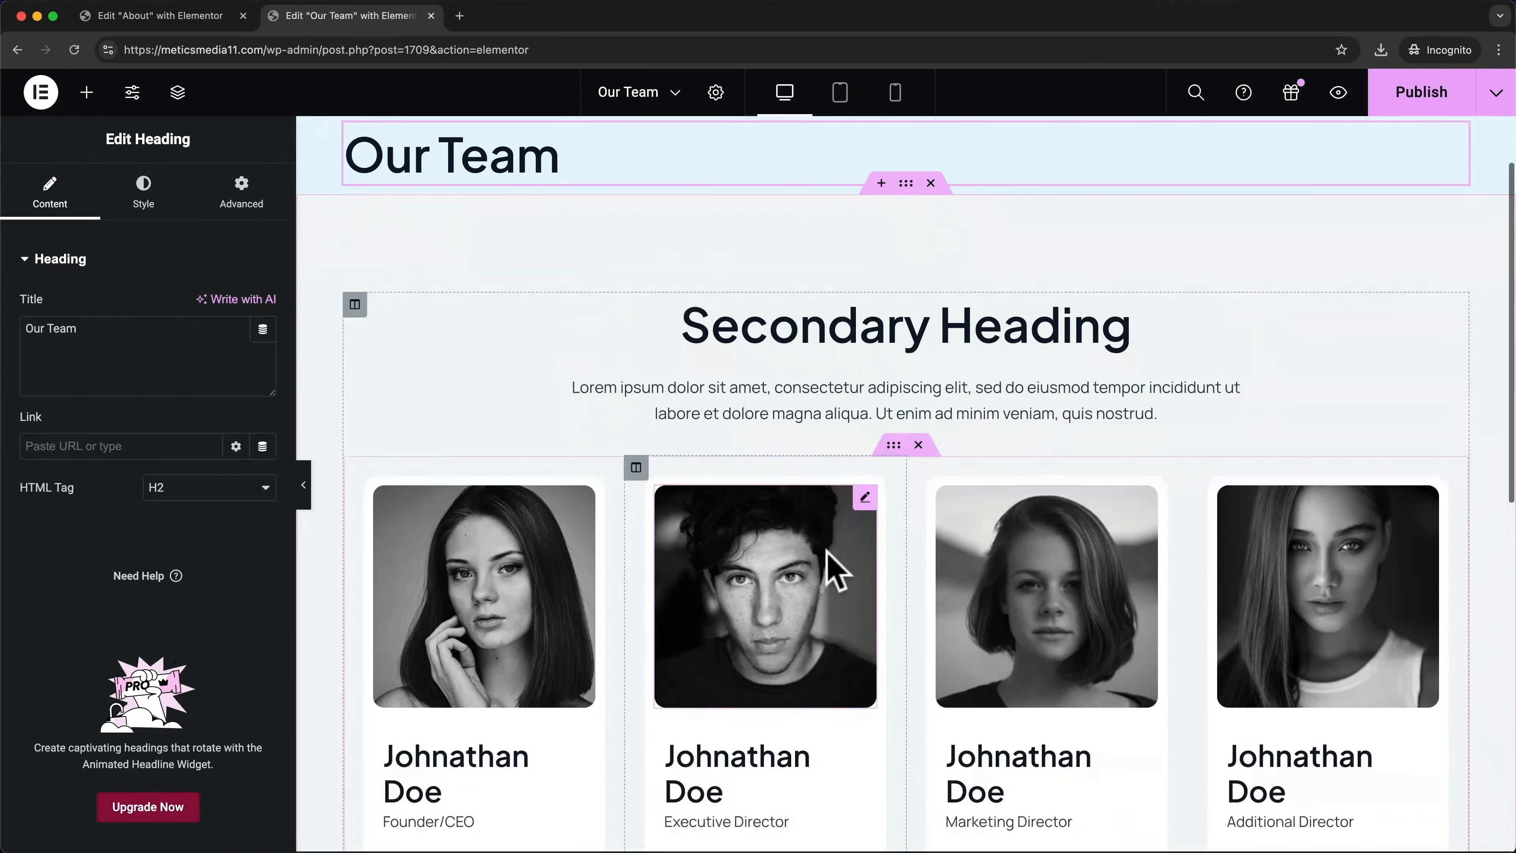
{"action": "scroll", "coordinate": [785, 552], "scroll_direction": "down", "scroll_amount": 2}
{"action": "scroll", "coordinate": [791, 543], "scroll_direction": "down", "scroll_amount": 1}
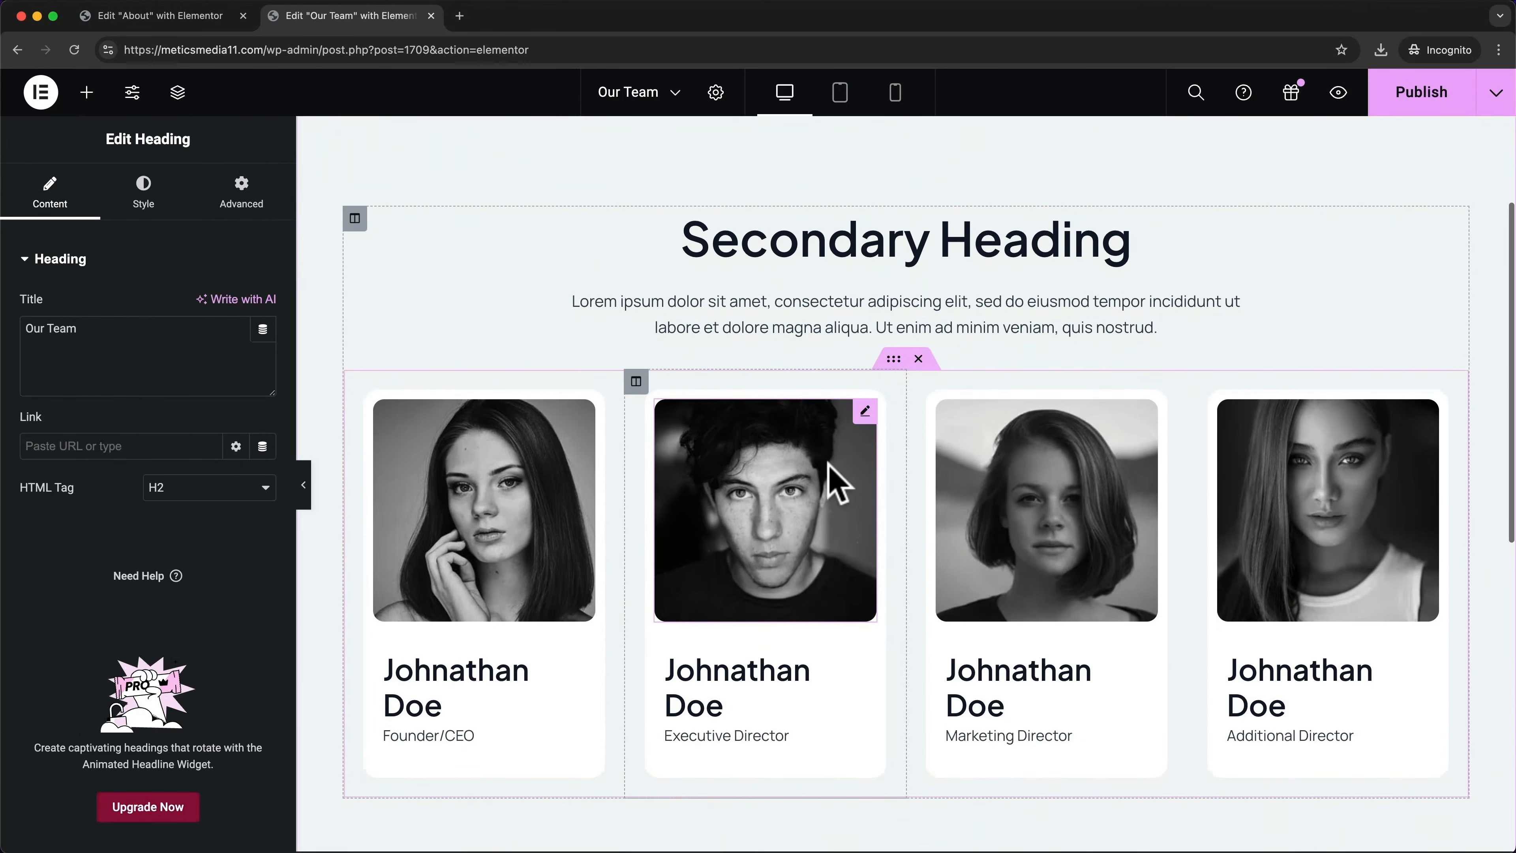
{"action": "left_click", "coordinate": [833, 442]}
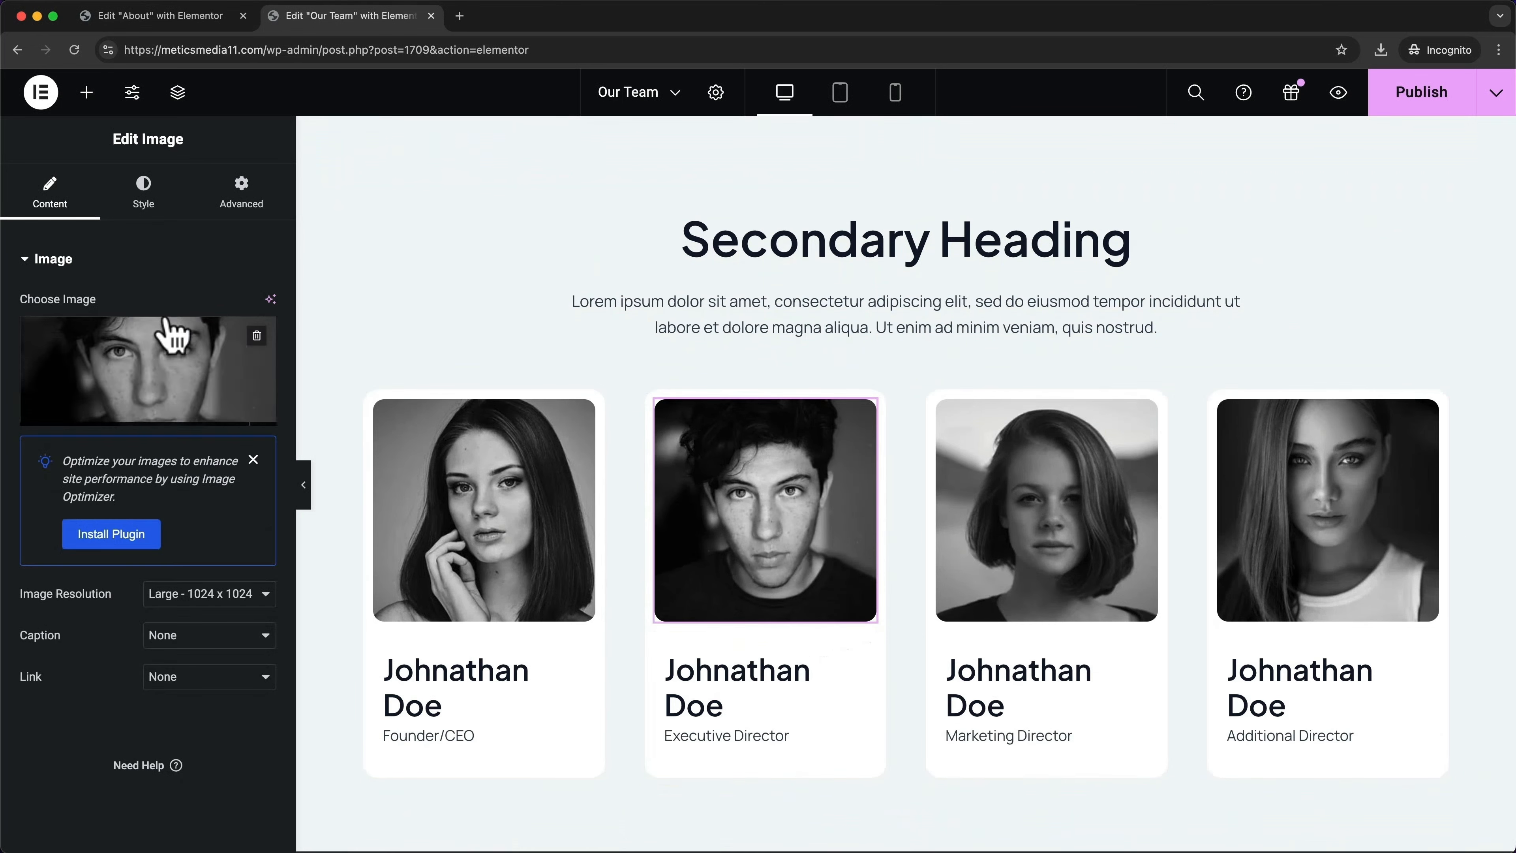
{"action": "scroll", "coordinate": [922, 486], "scroll_direction": "down", "scroll_amount": 3}
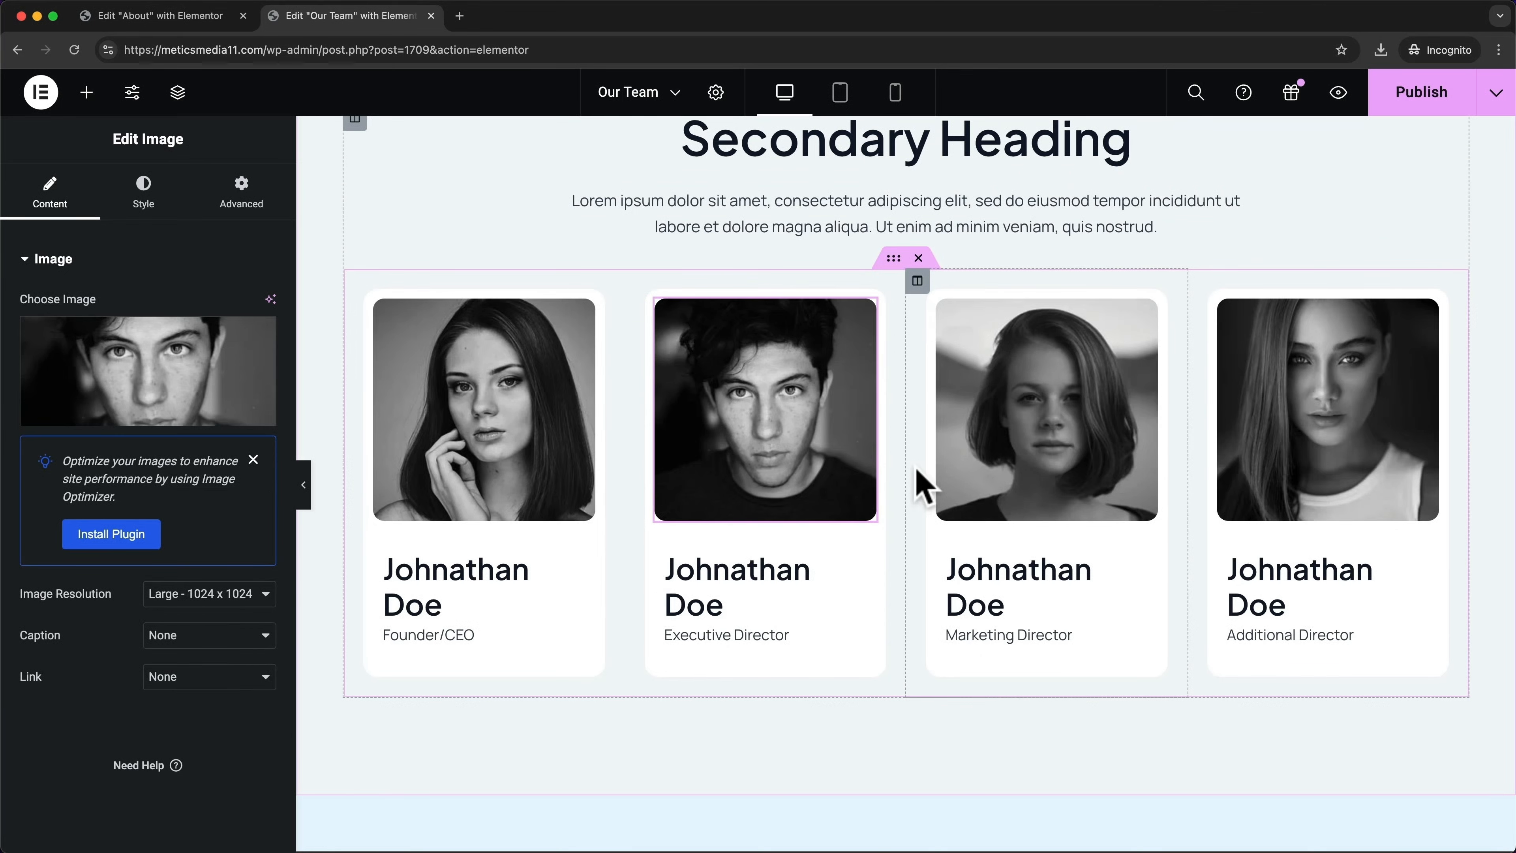
{"action": "scroll", "coordinate": [919, 487], "scroll_direction": "down", "scroll_amount": 8}
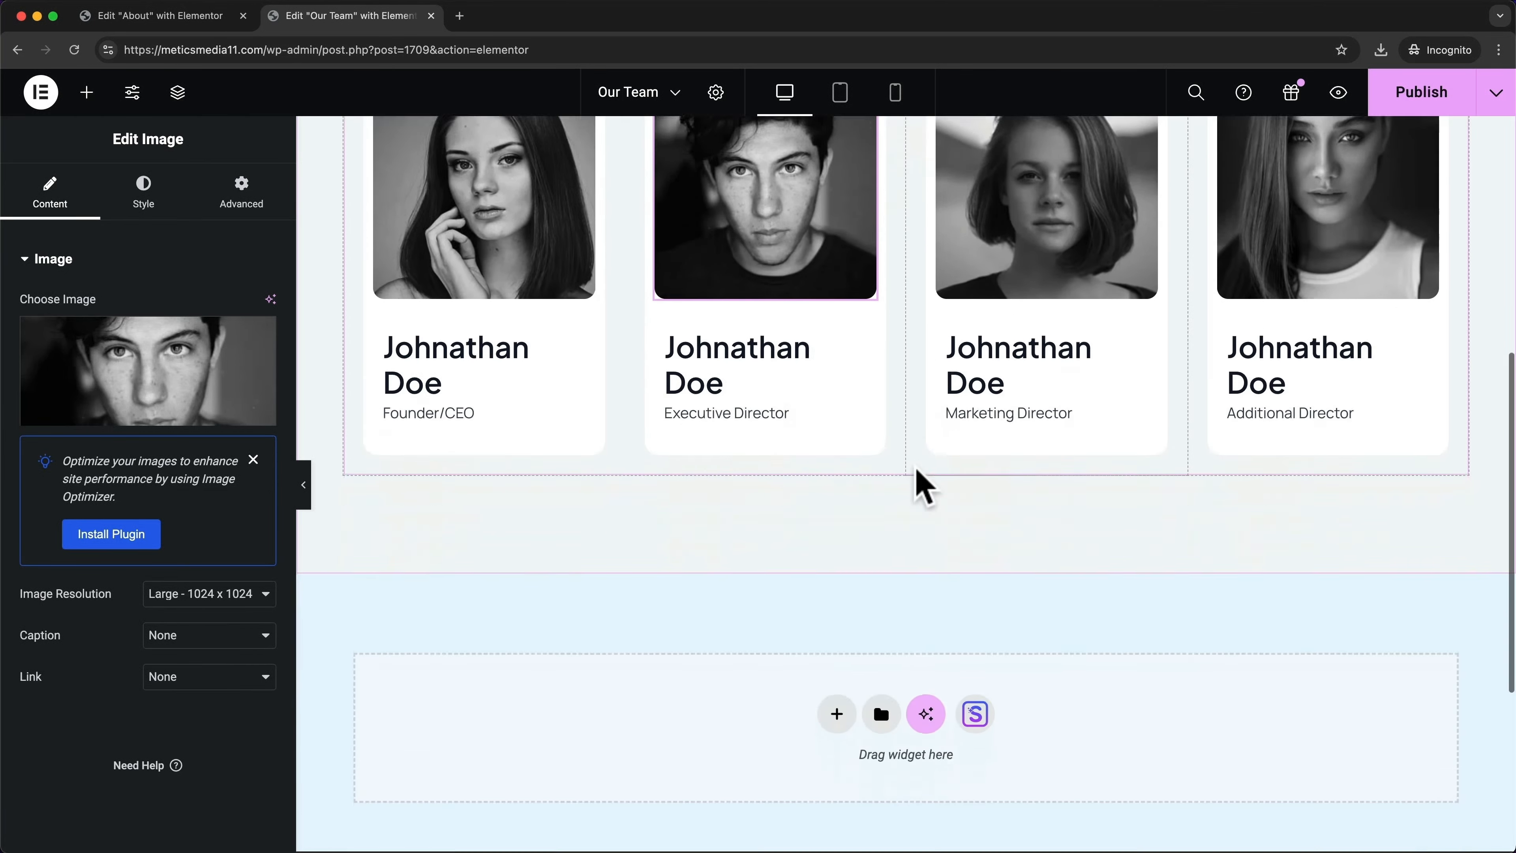
Open the template library again and browse the page kits
{"action": "left_click", "coordinate": [973, 552]}
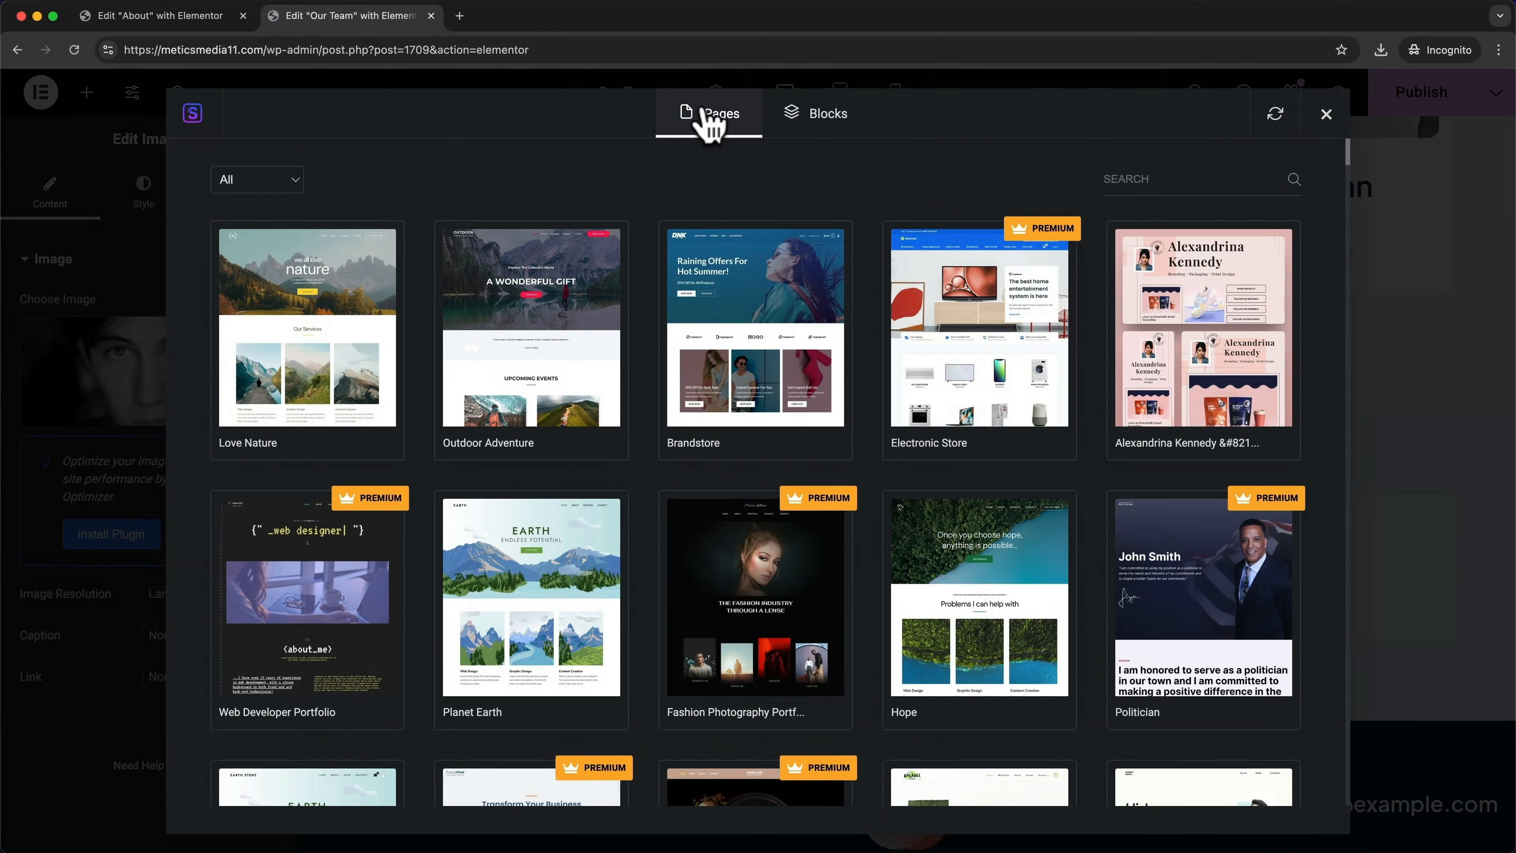
{"action": "scroll", "coordinate": [650, 531], "scroll_direction": "down", "scroll_amount": 5}
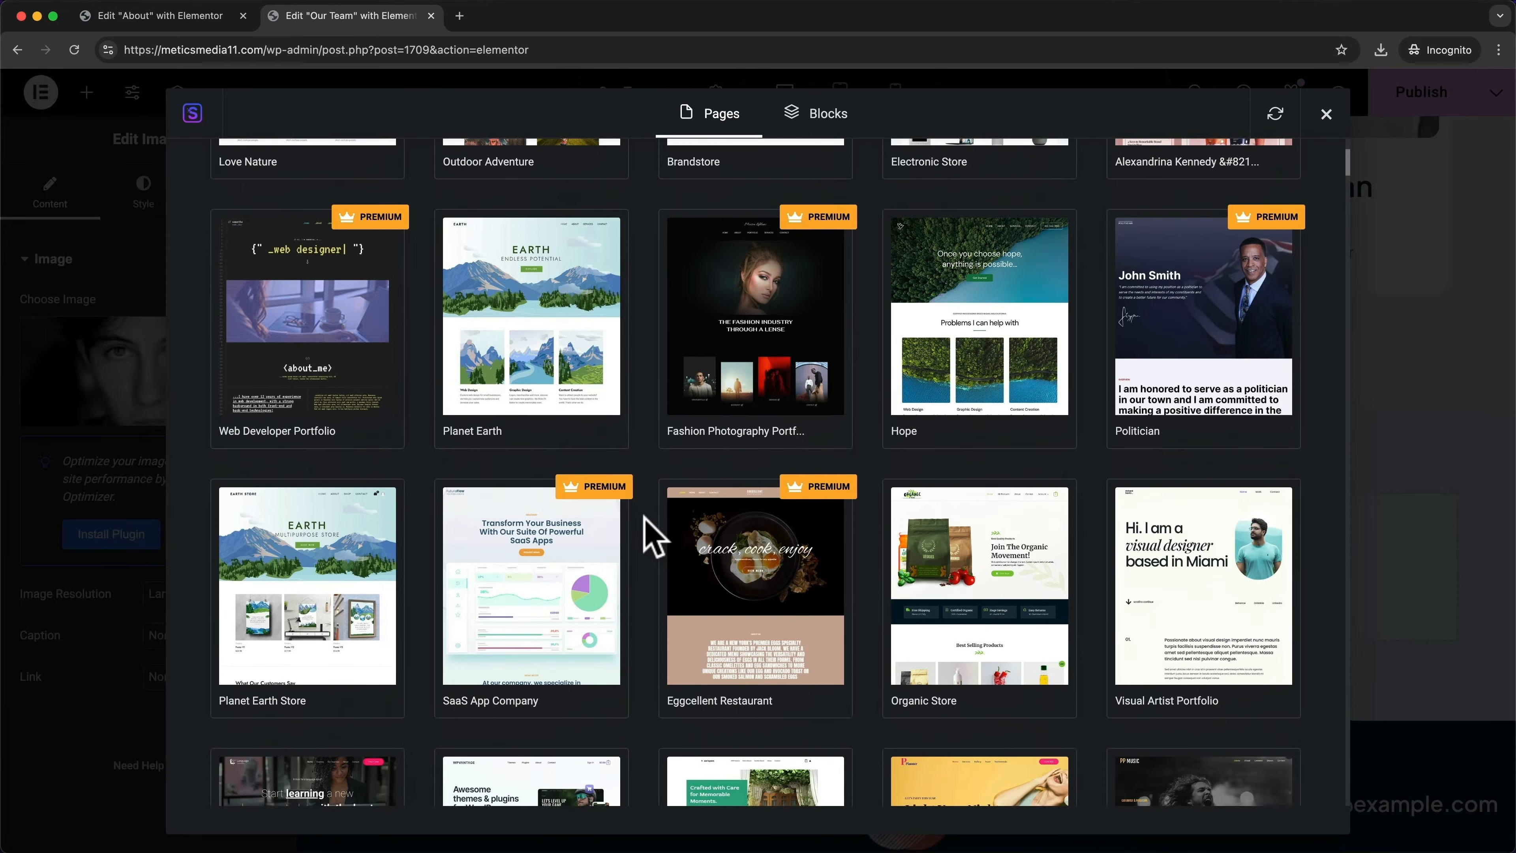
{"action": "scroll", "coordinate": [653, 538], "scroll_direction": "down", "scroll_amount": 4}
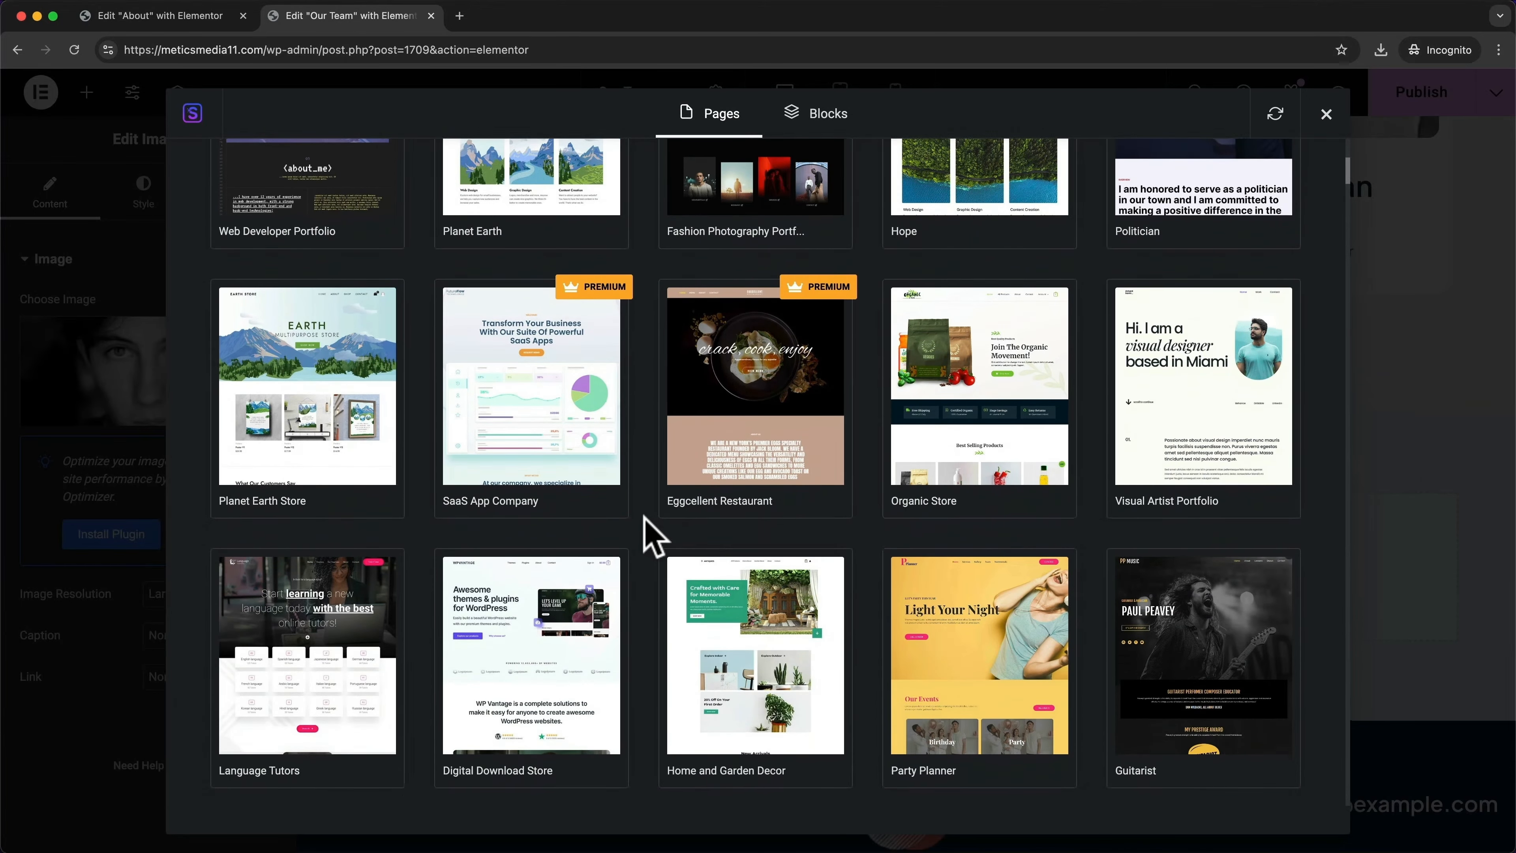
{"action": "scroll", "coordinate": [653, 537], "scroll_direction": "down", "scroll_amount": 10}
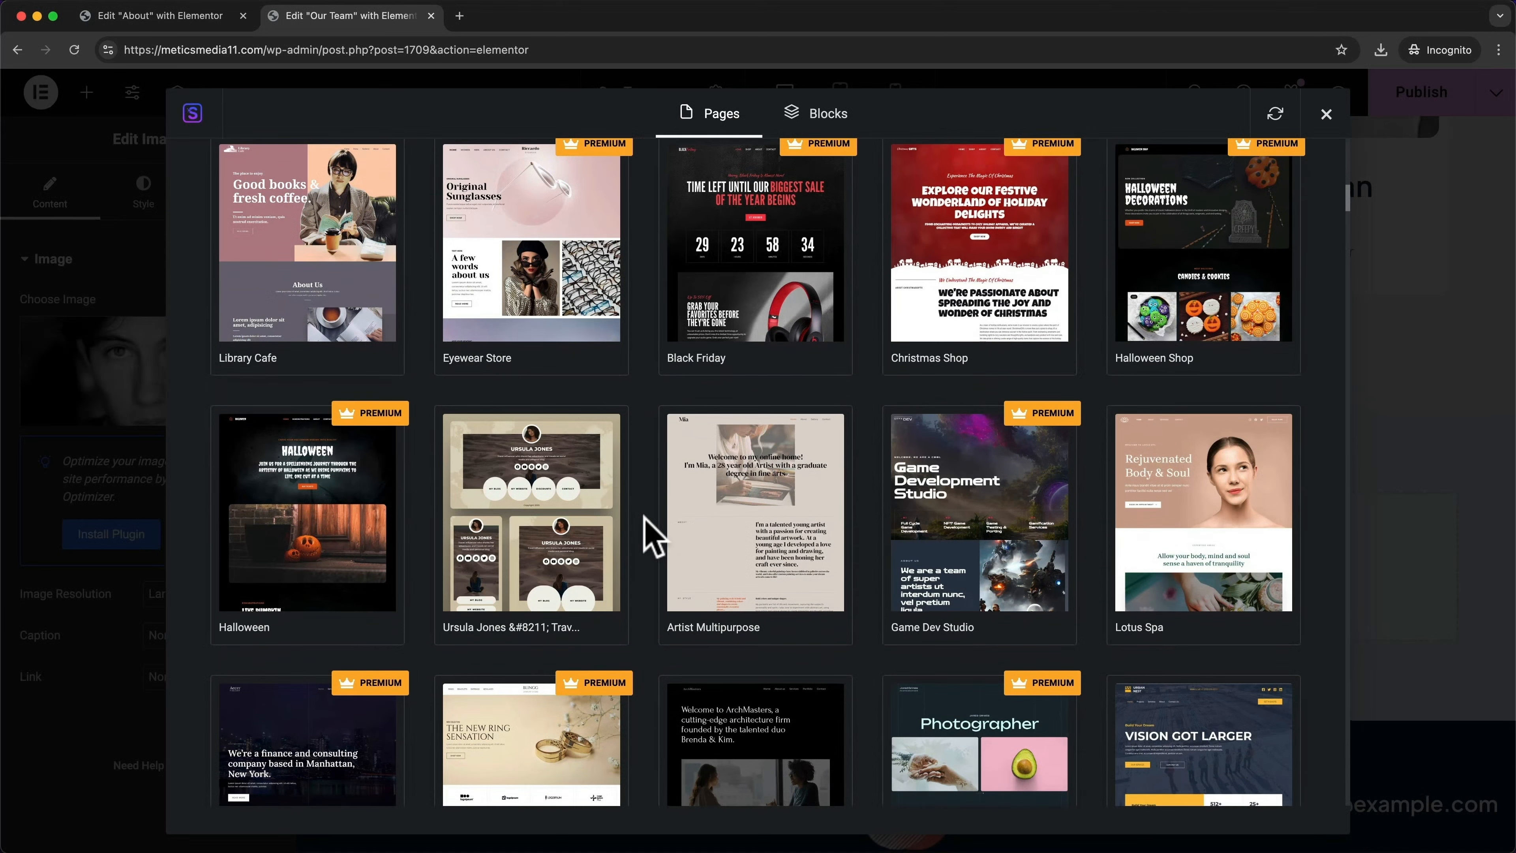
{"action": "scroll", "coordinate": [653, 537], "scroll_direction": "down", "scroll_amount": 5}
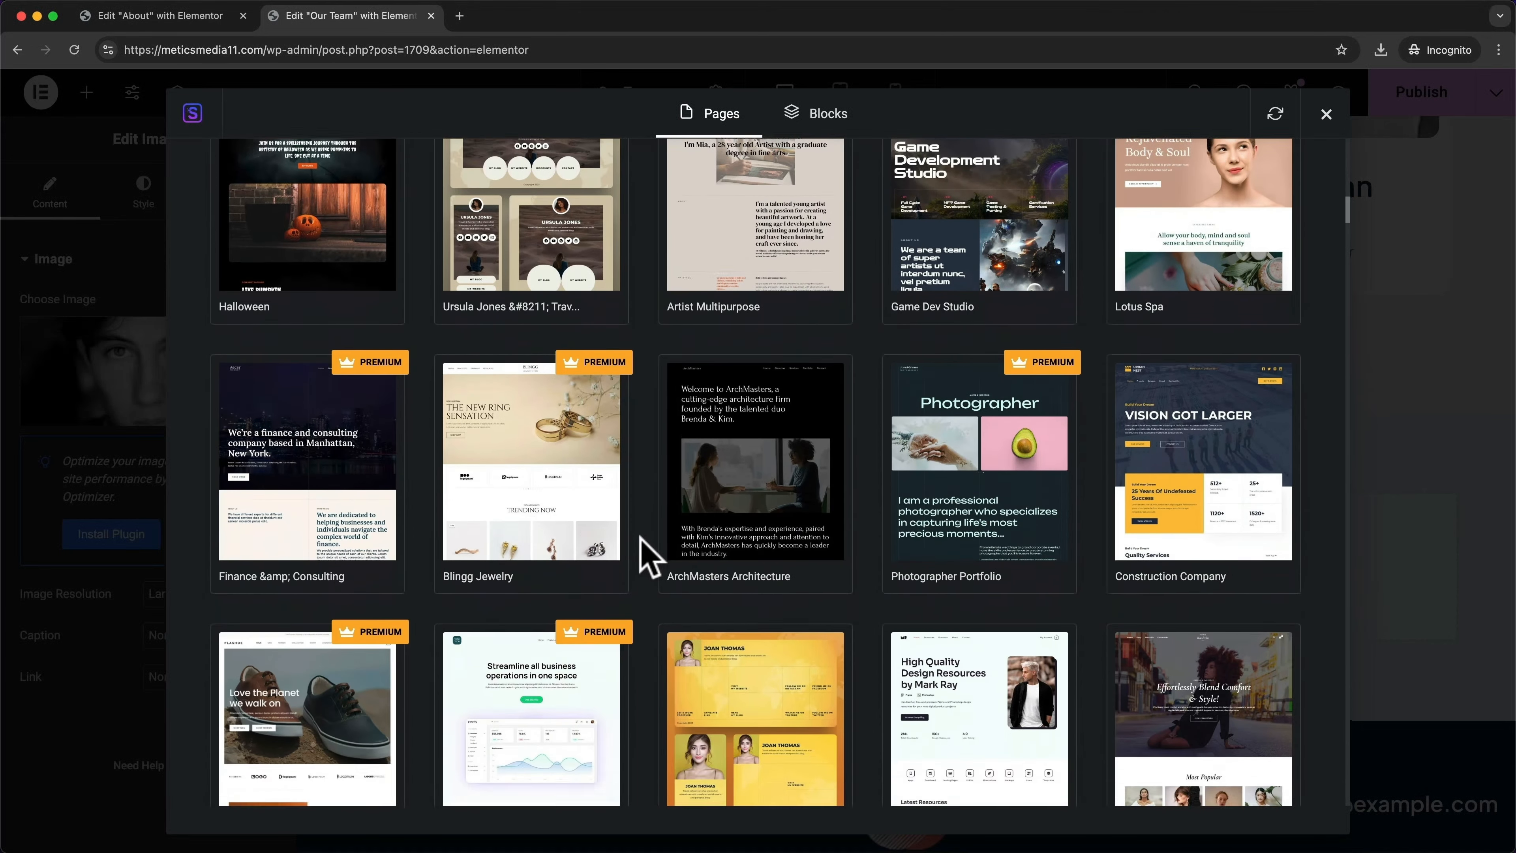
{"action": "scroll", "coordinate": [648, 555], "scroll_direction": "down", "scroll_amount": 4}
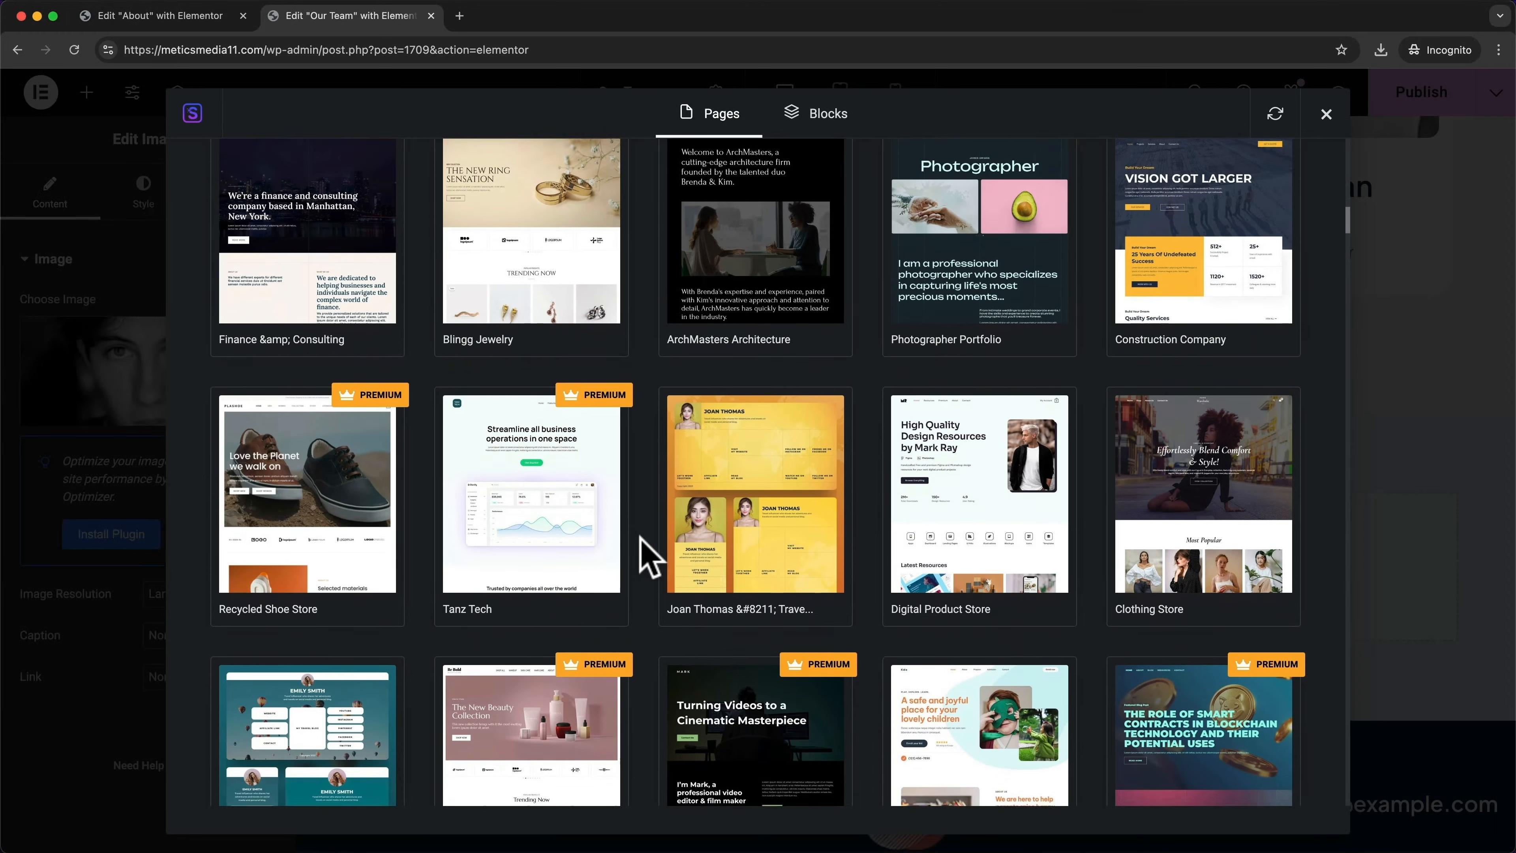
{"action": "scroll", "coordinate": [710, 525], "scroll_direction": "up", "scroll_amount": 1}
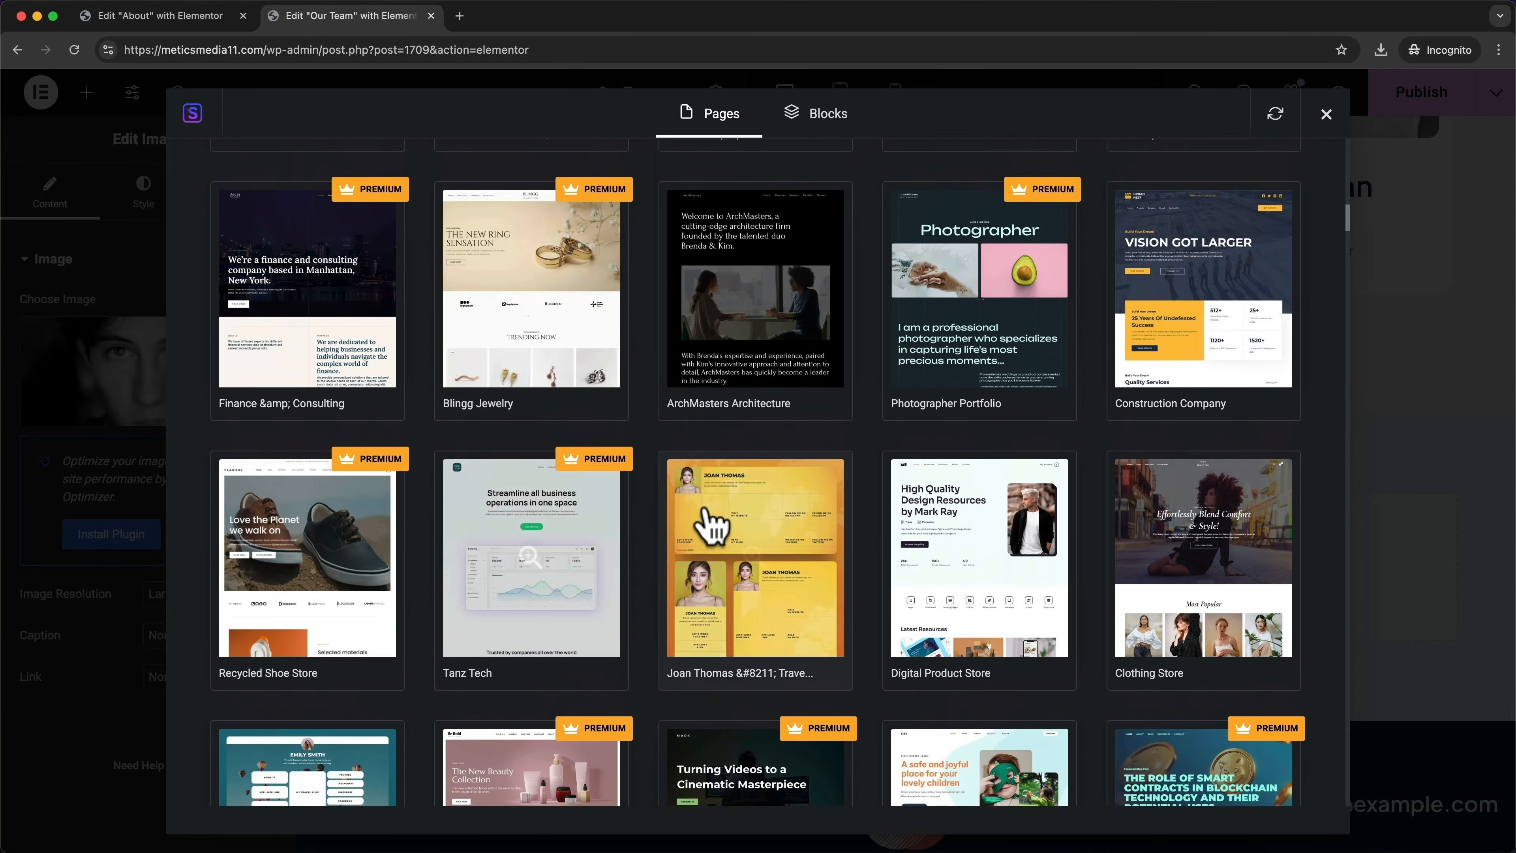
{"action": "scroll", "coordinate": [705, 511], "scroll_direction": "up", "scroll_amount": 1}
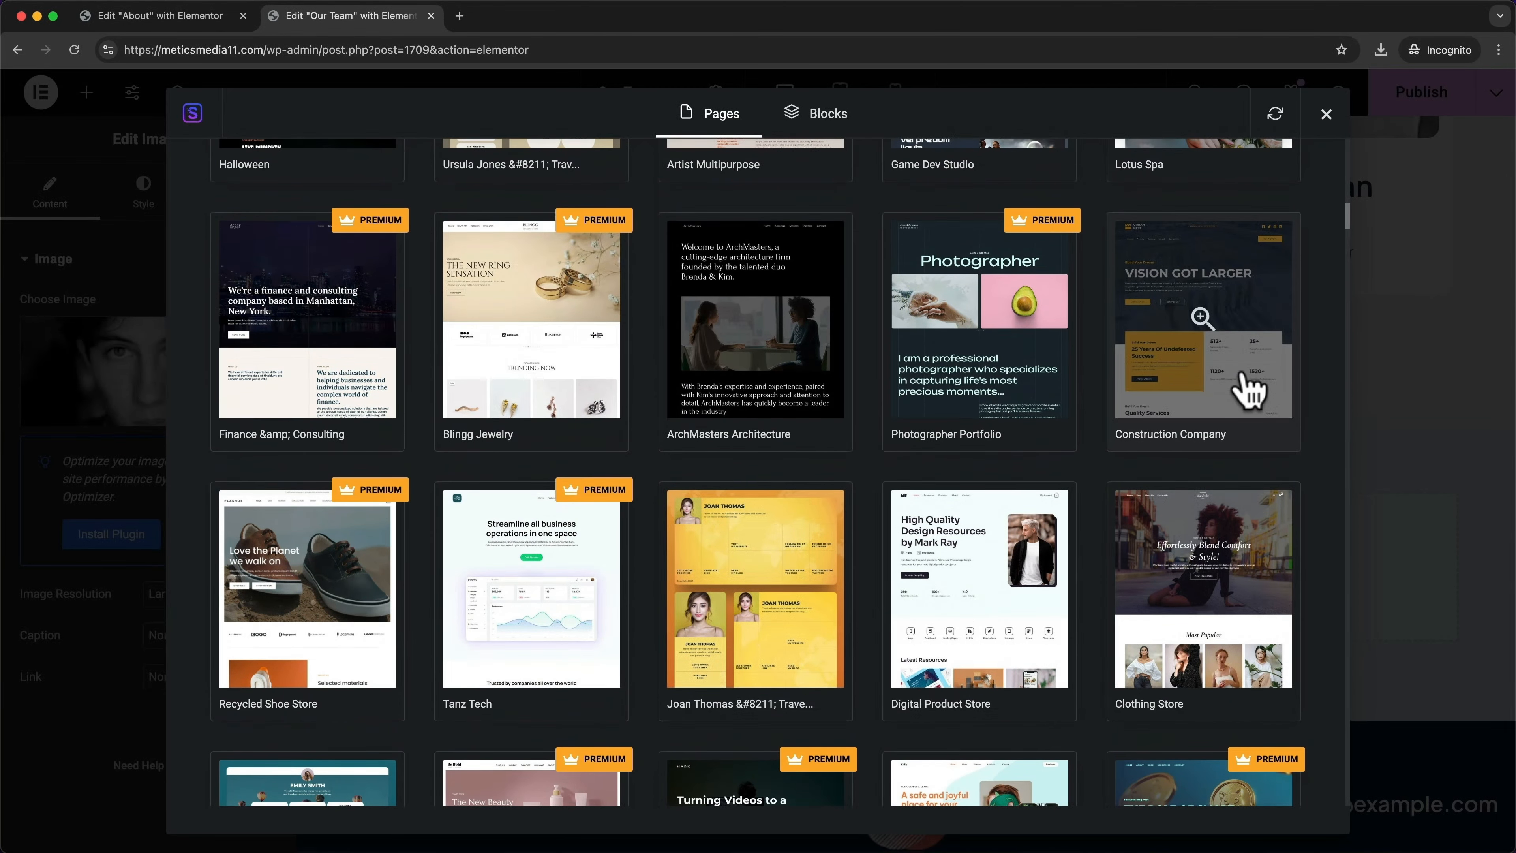
Import the About page template from the Construction Company kit
{"action": "left_click", "coordinate": [1243, 379]}
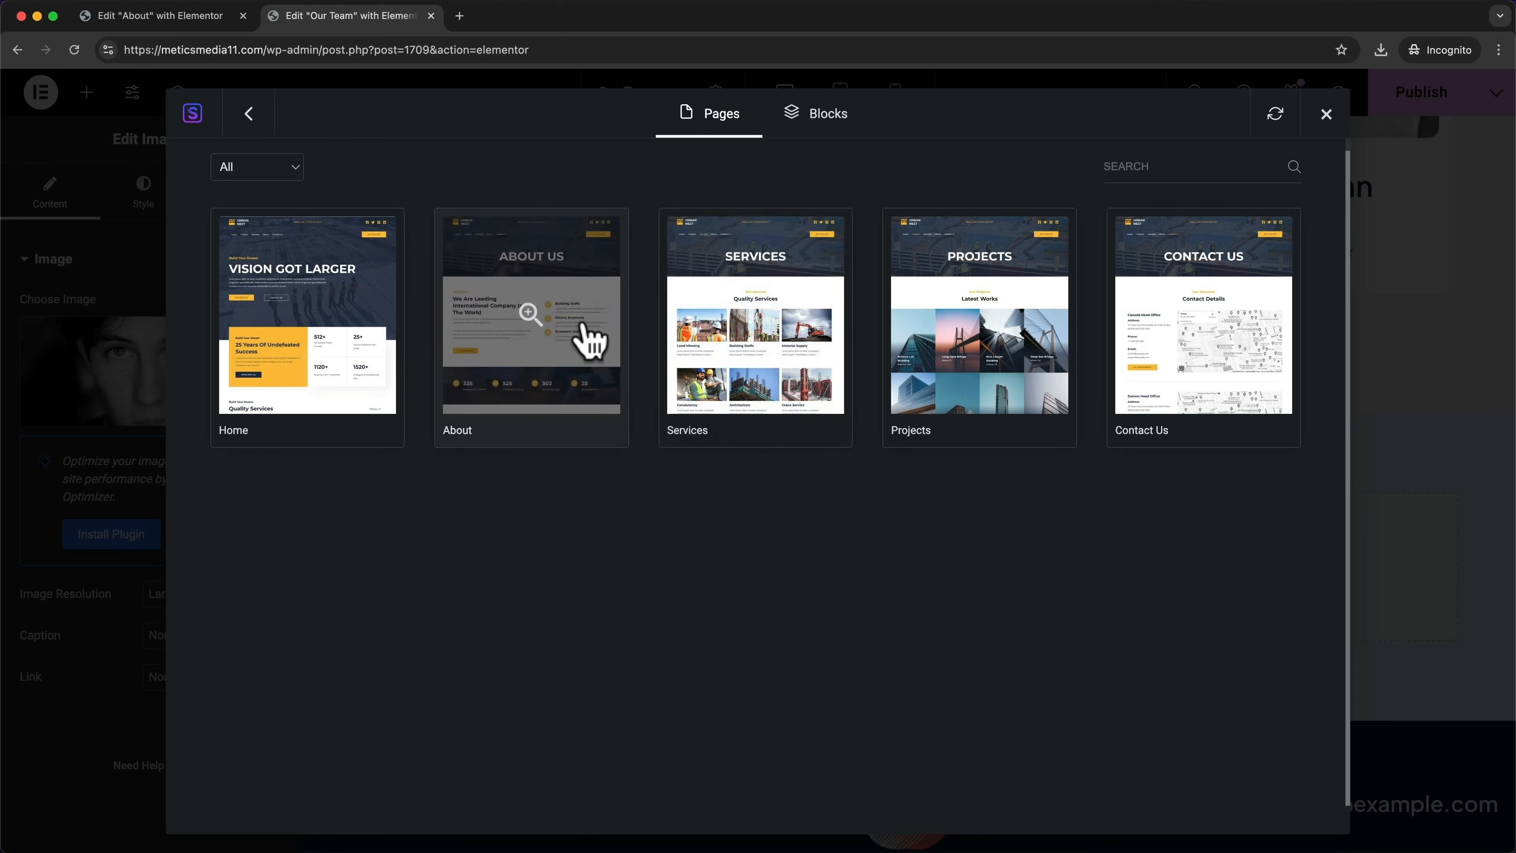
{"action": "left_click", "coordinate": [572, 323]}
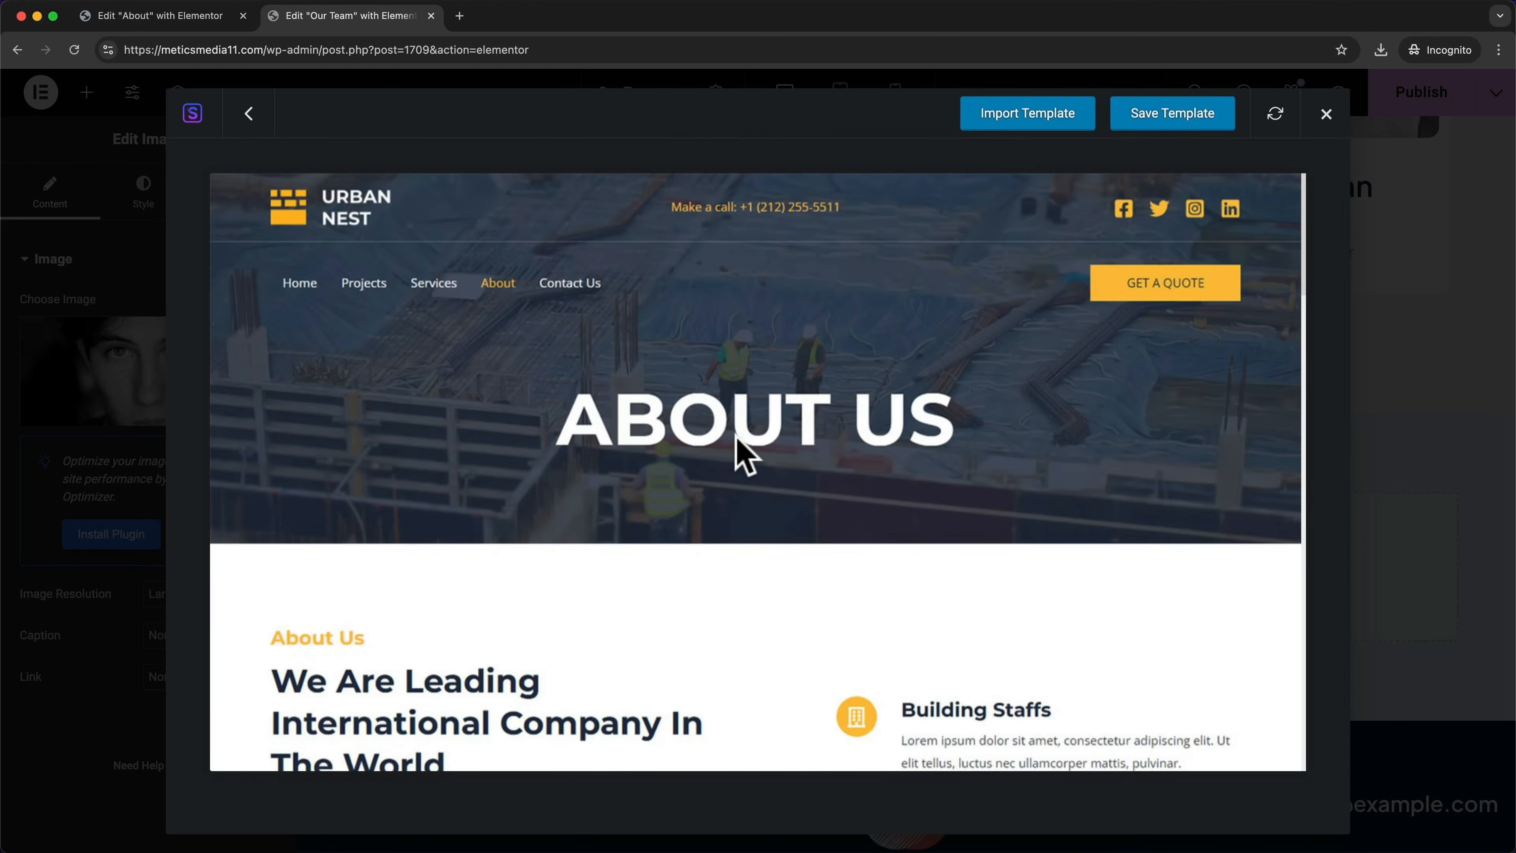
{"action": "scroll", "coordinate": [815, 468], "scroll_direction": "down", "scroll_amount": 20}
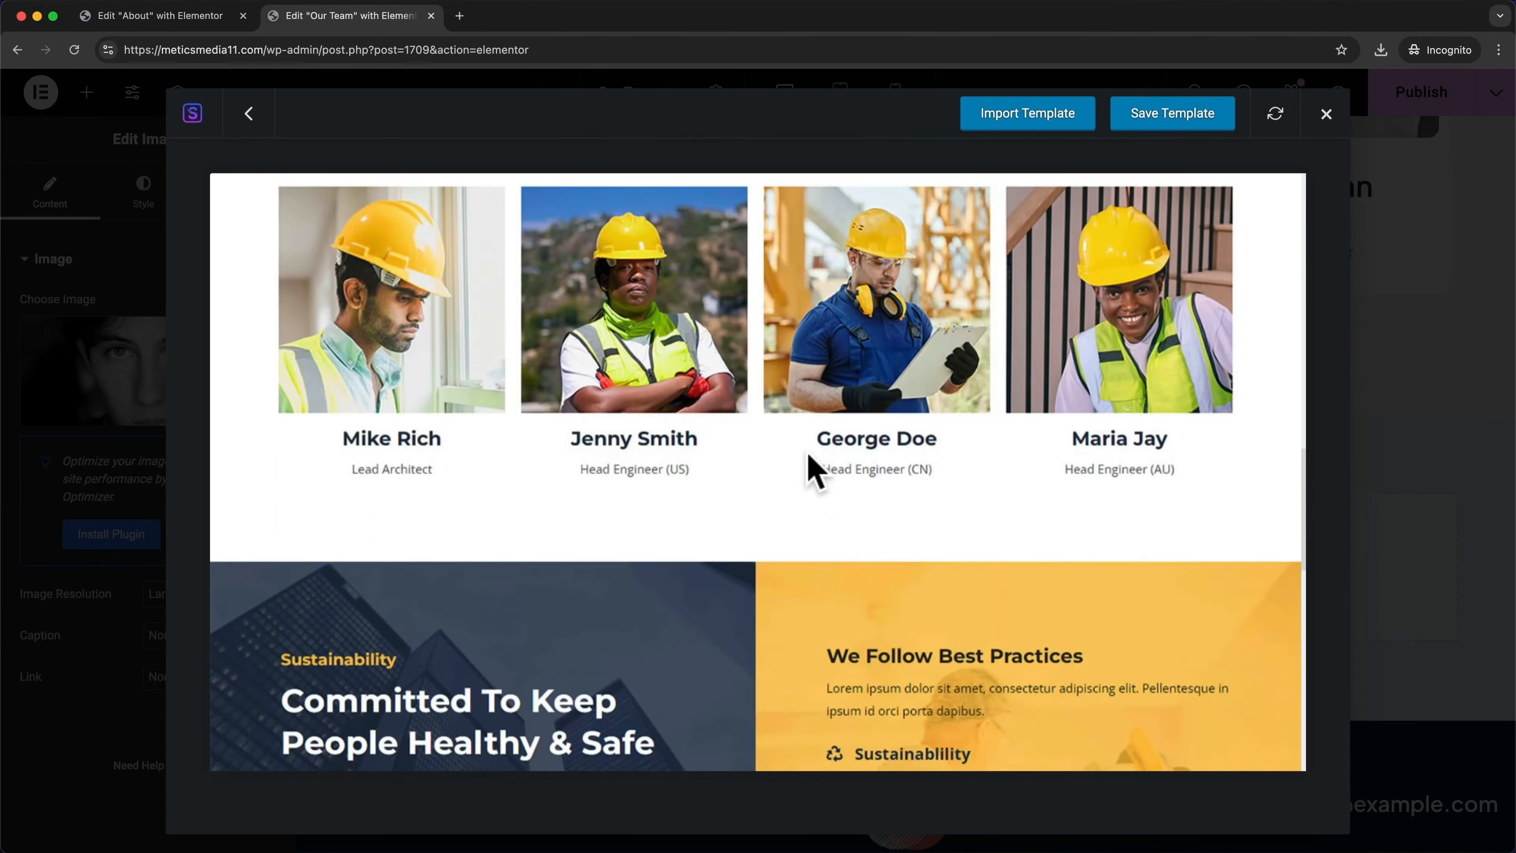
{"action": "scroll", "coordinate": [815, 469], "scroll_direction": "down", "scroll_amount": 5}
{"action": "scroll", "coordinate": [806, 468], "scroll_direction": "up", "scroll_amount": 20}
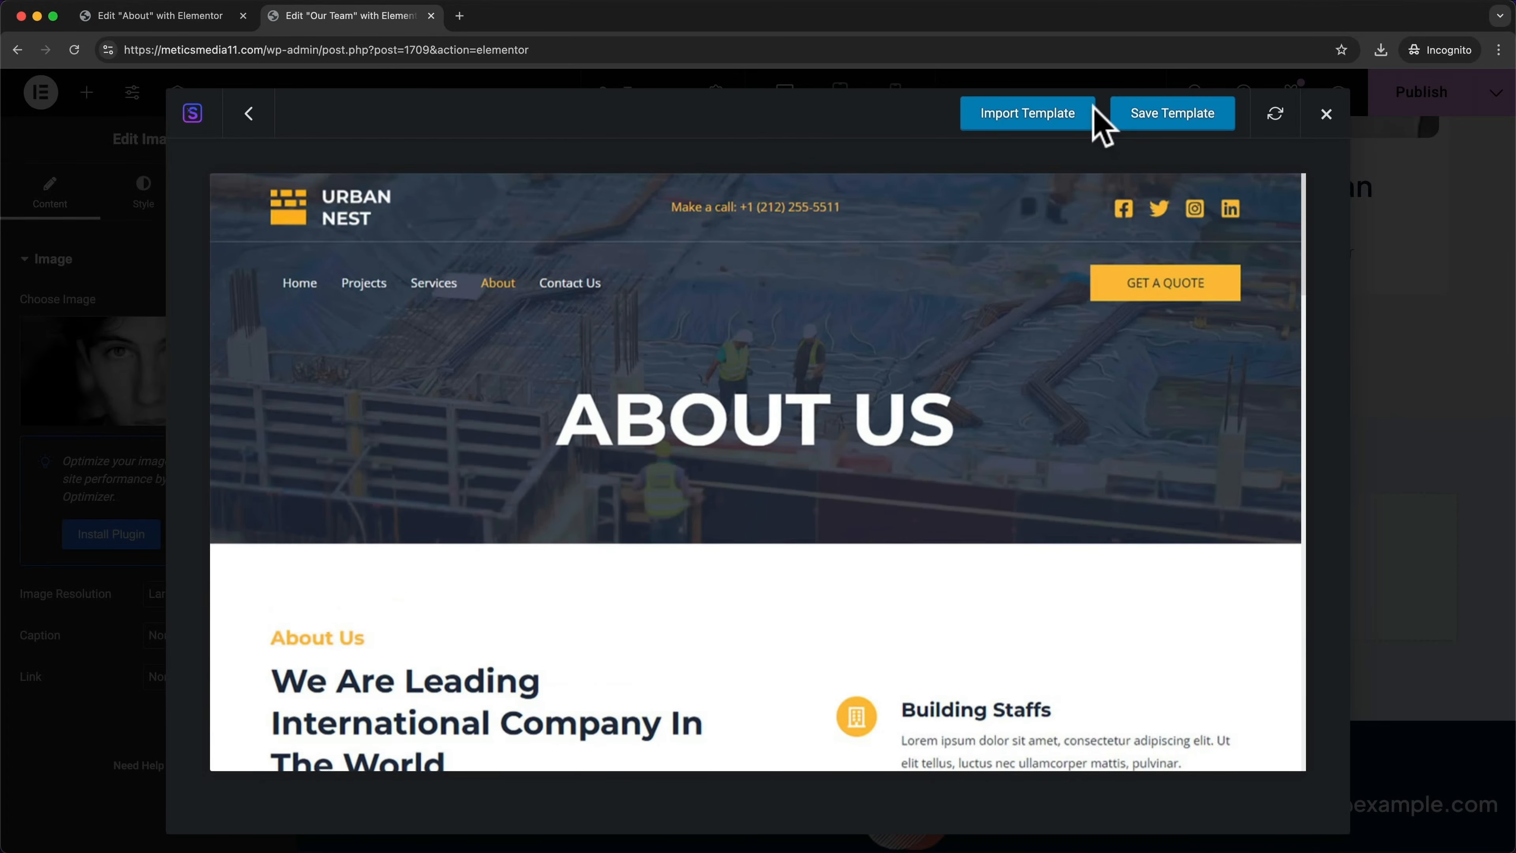
{"action": "left_click", "coordinate": [1029, 126]}
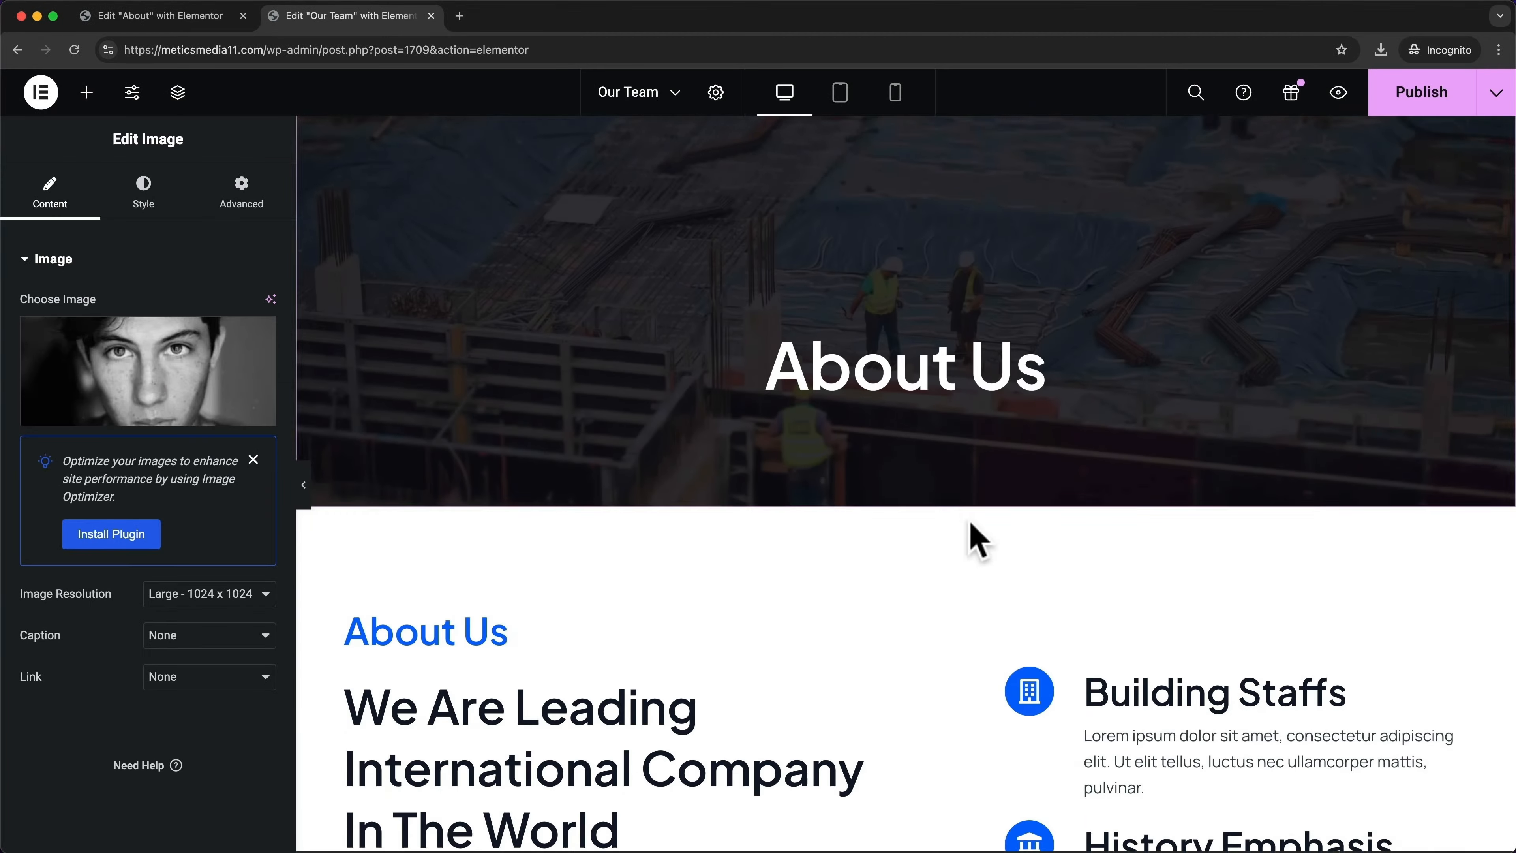
Delete the extra dark About Us banner section below the team cards
{"action": "scroll", "coordinate": [975, 540], "scroll_direction": "down", "scroll_amount": 20}
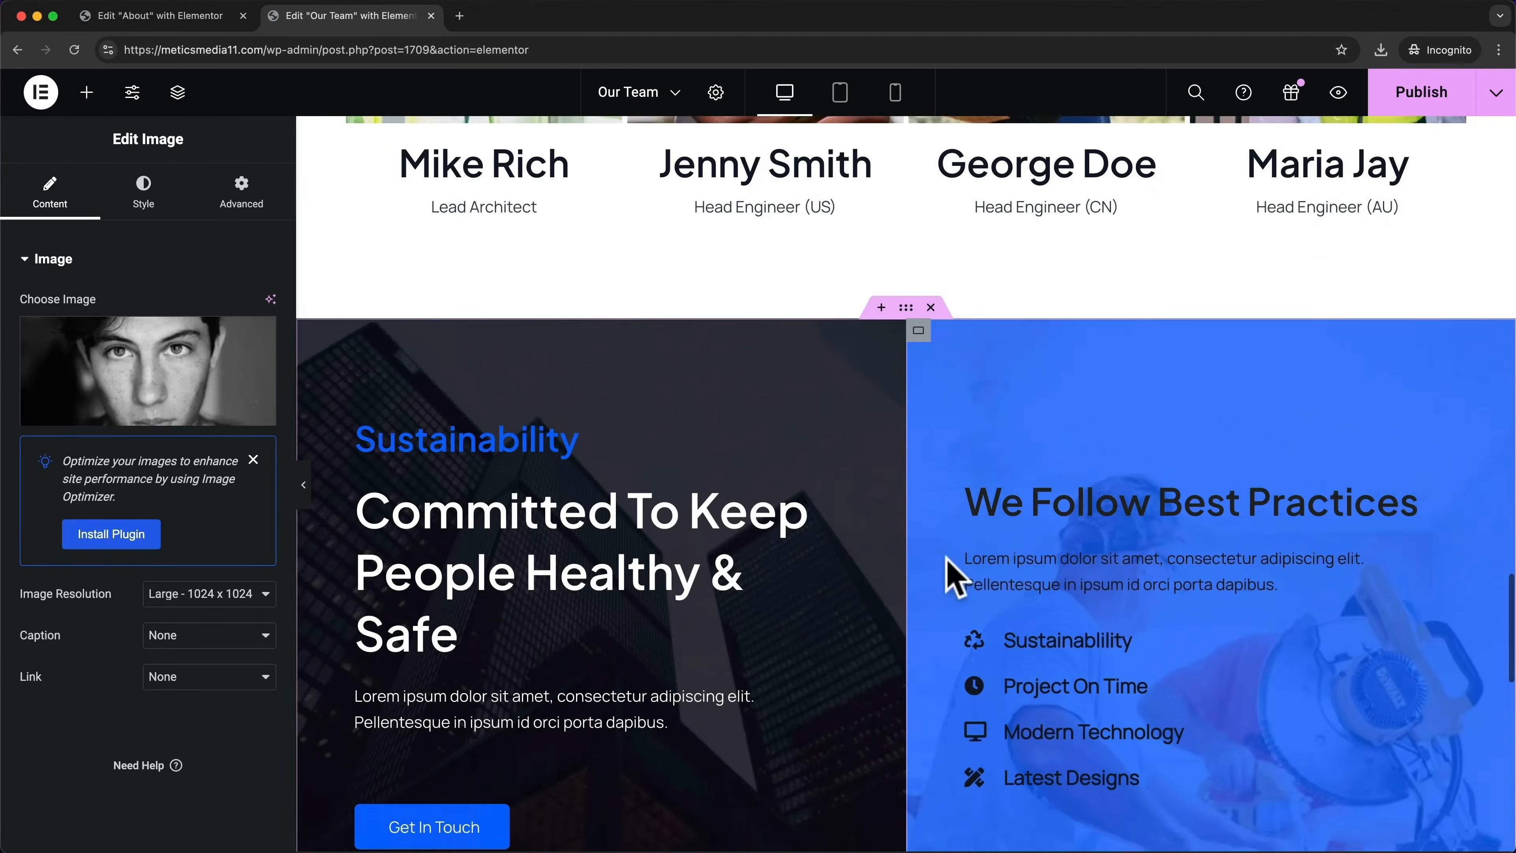
{"action": "scroll", "coordinate": [1079, 568], "scroll_direction": "down", "scroll_amount": 10}
{"action": "scroll", "coordinate": [1079, 569], "scroll_direction": "up", "scroll_amount": 15}
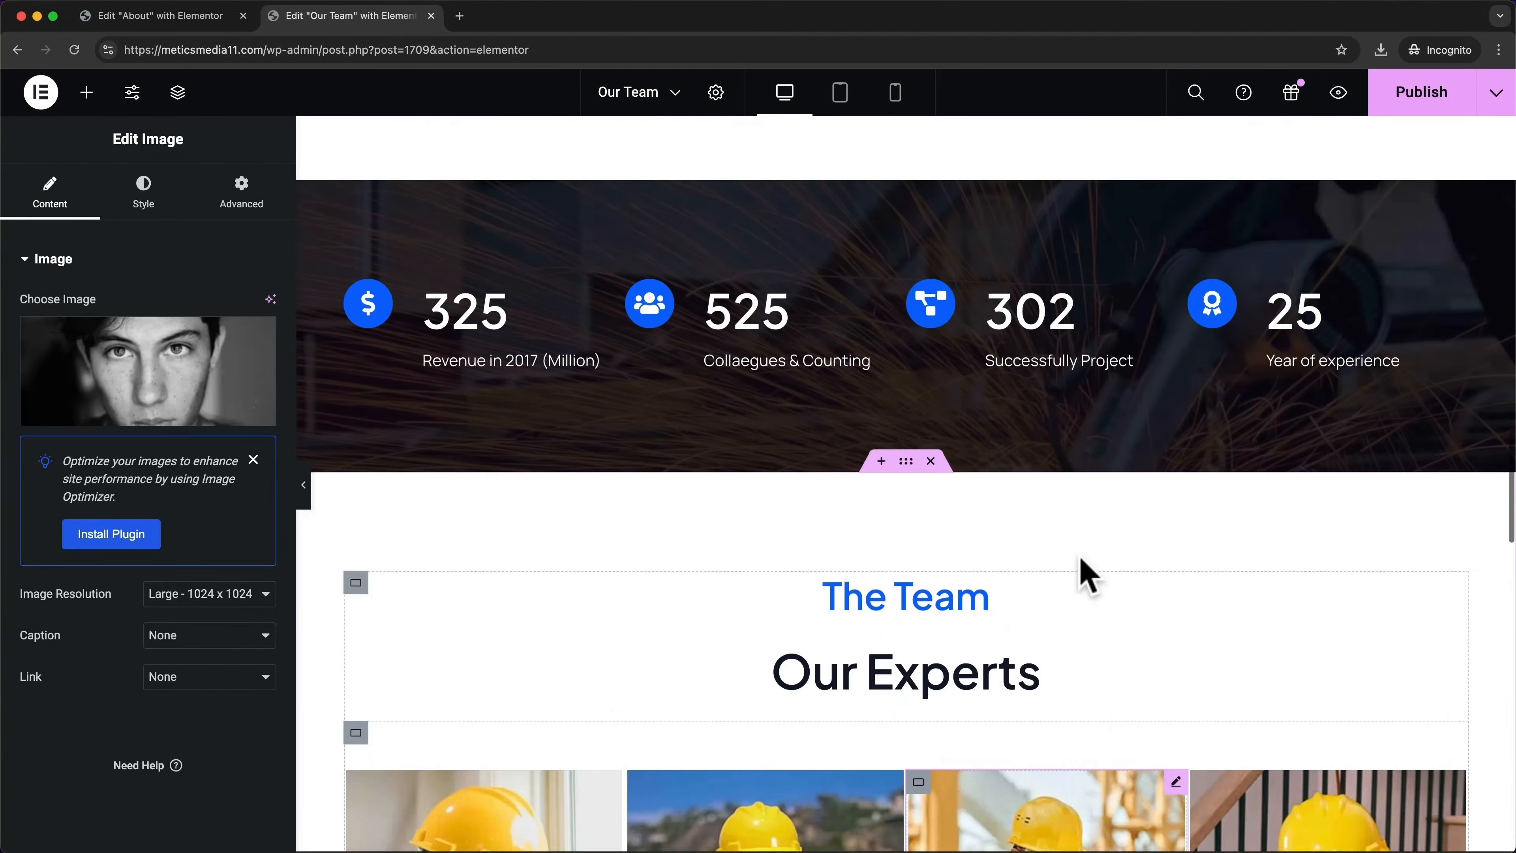
{"action": "scroll", "coordinate": [1074, 567], "scroll_direction": "up", "scroll_amount": 15}
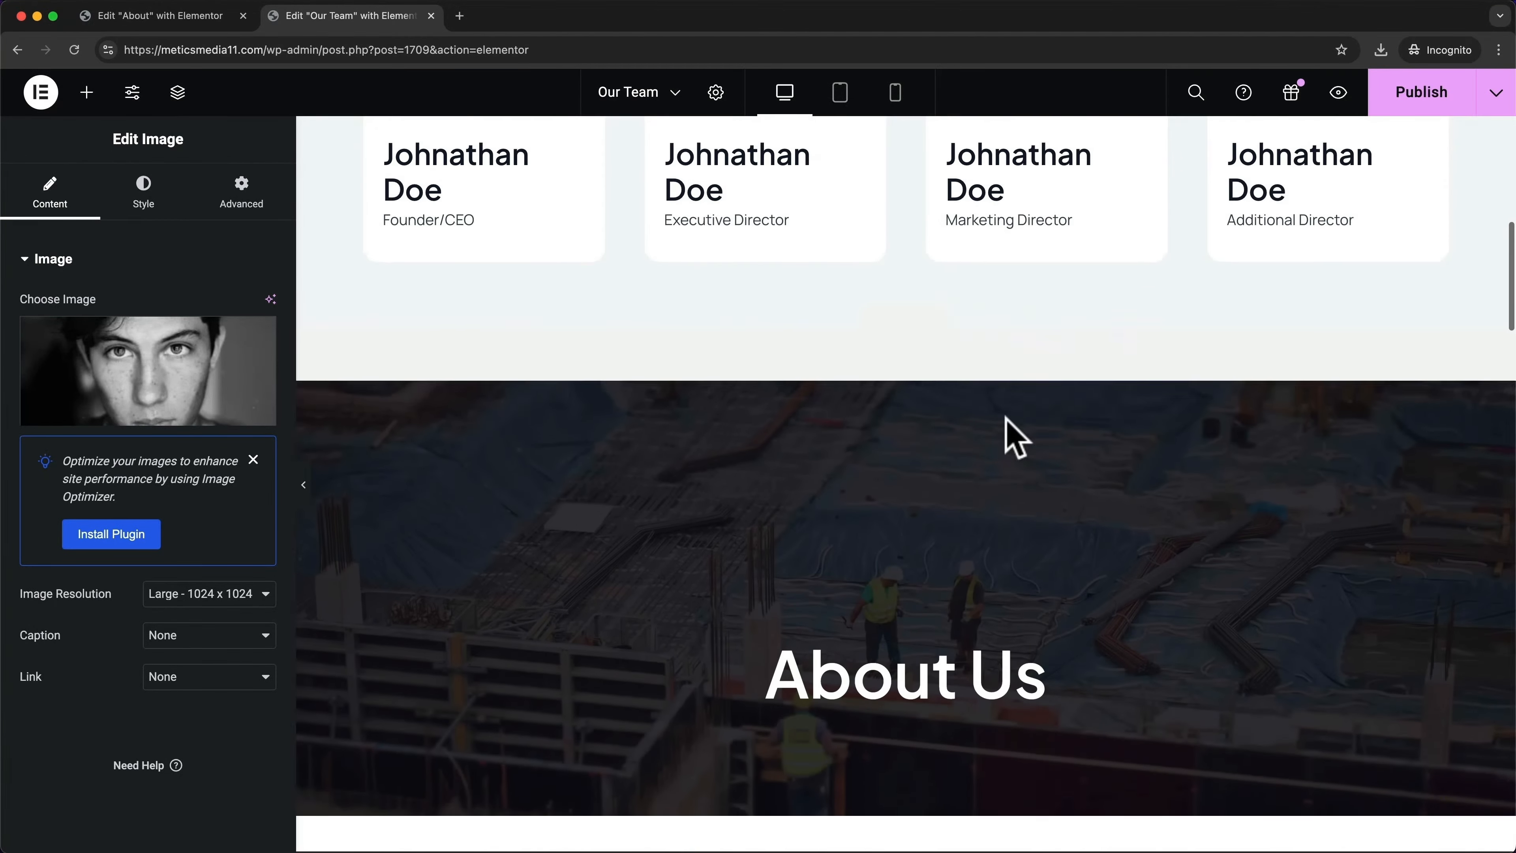
{"action": "scroll", "coordinate": [1137, 456], "scroll_direction": "down", "scroll_amount": 2}
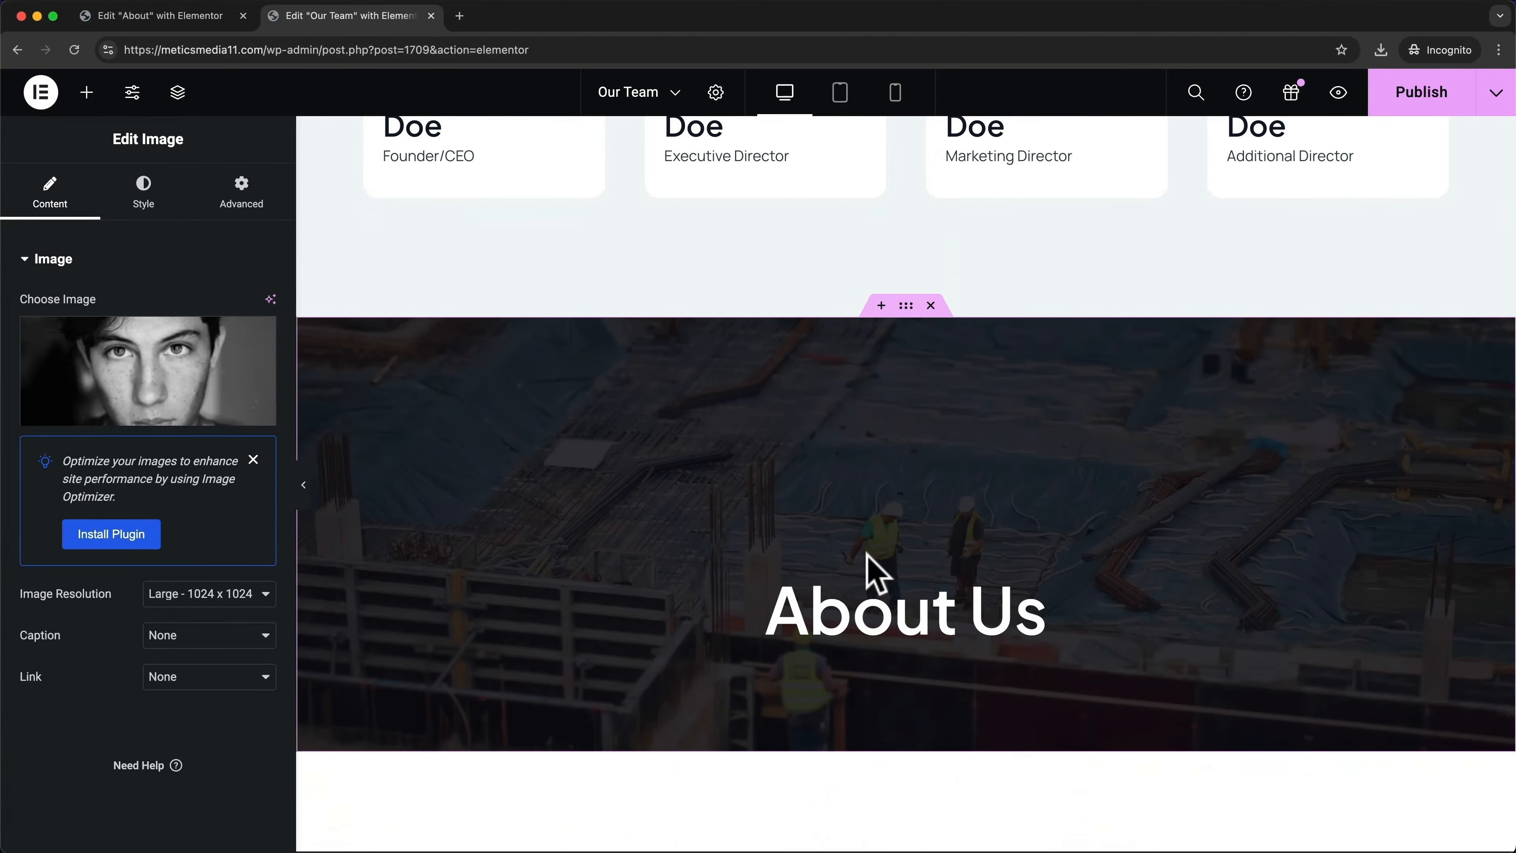
{"action": "left_click", "coordinate": [930, 305]}
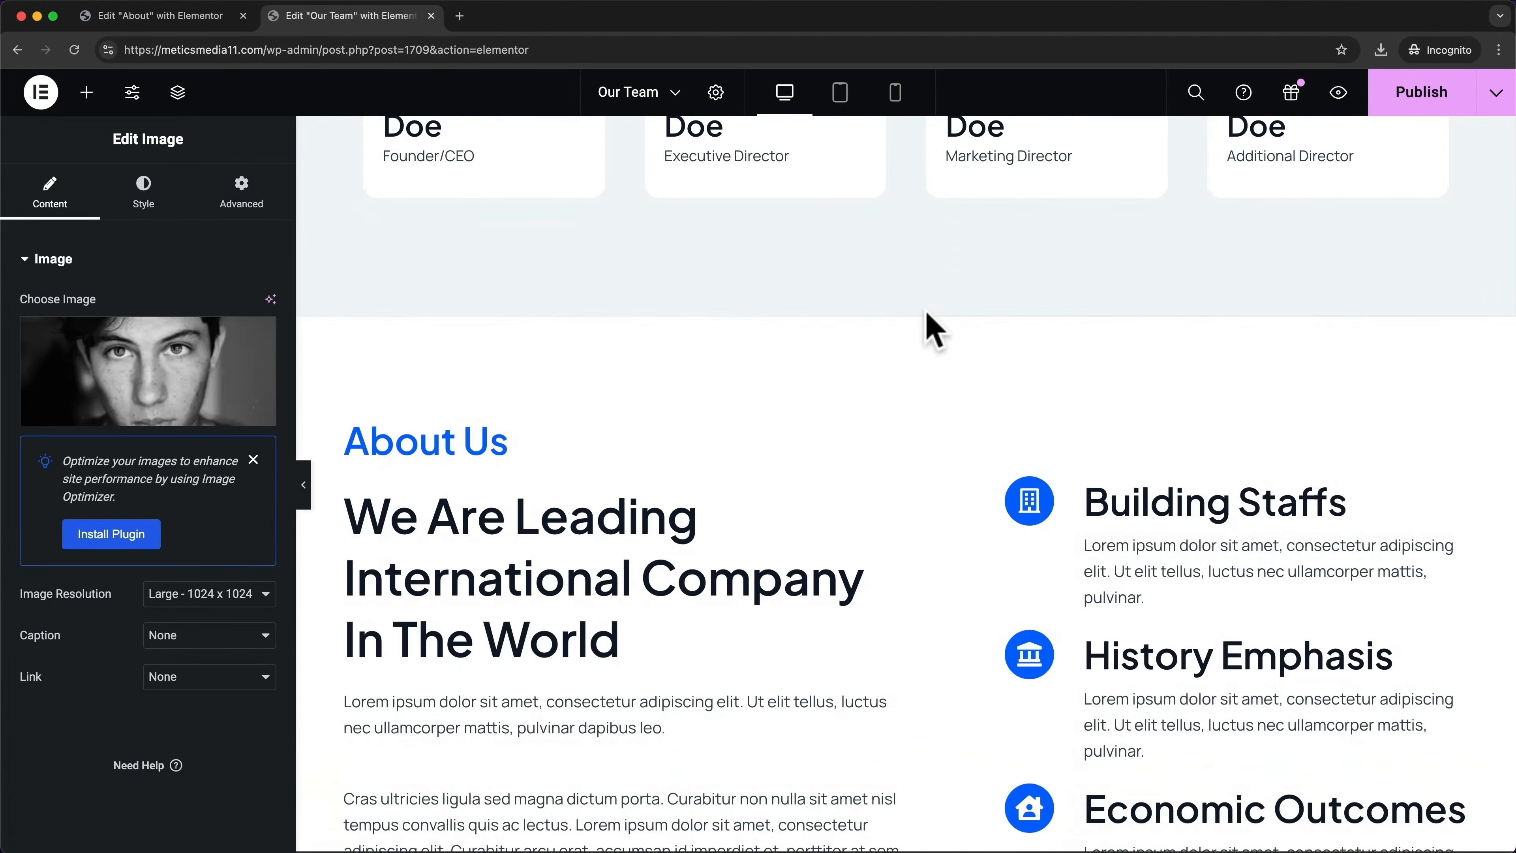
Overwrite 'Building' in the first icon box title with test text ('ffwefwef Staffs')
{"action": "scroll", "coordinate": [965, 379], "scroll_direction": "down", "scroll_amount": 4}
{"action": "double_click", "coordinate": [1204, 279]}
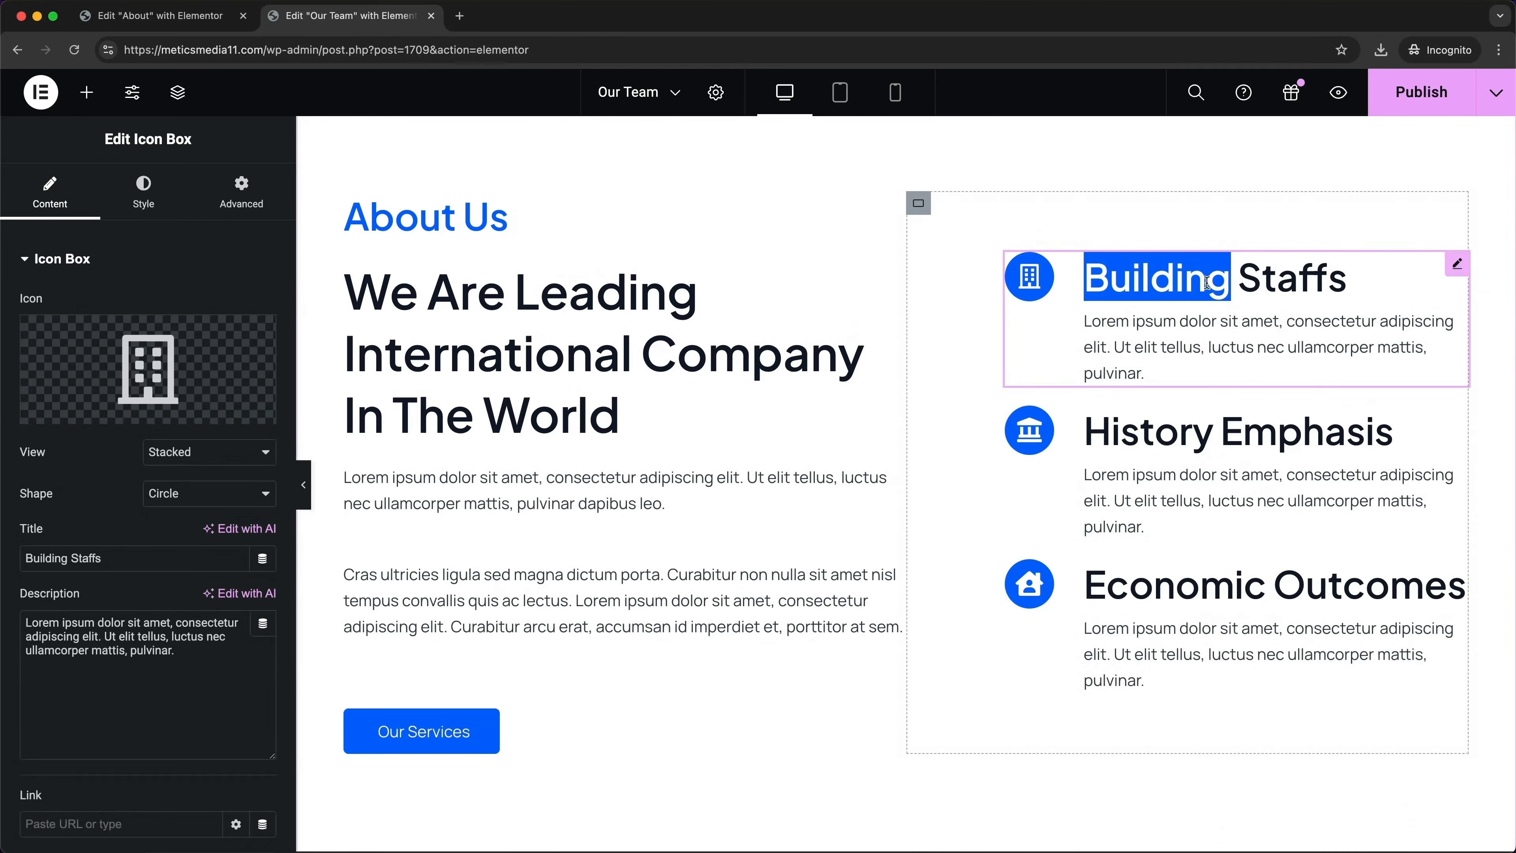
{"action": "type", "text": "ffwefwef"}
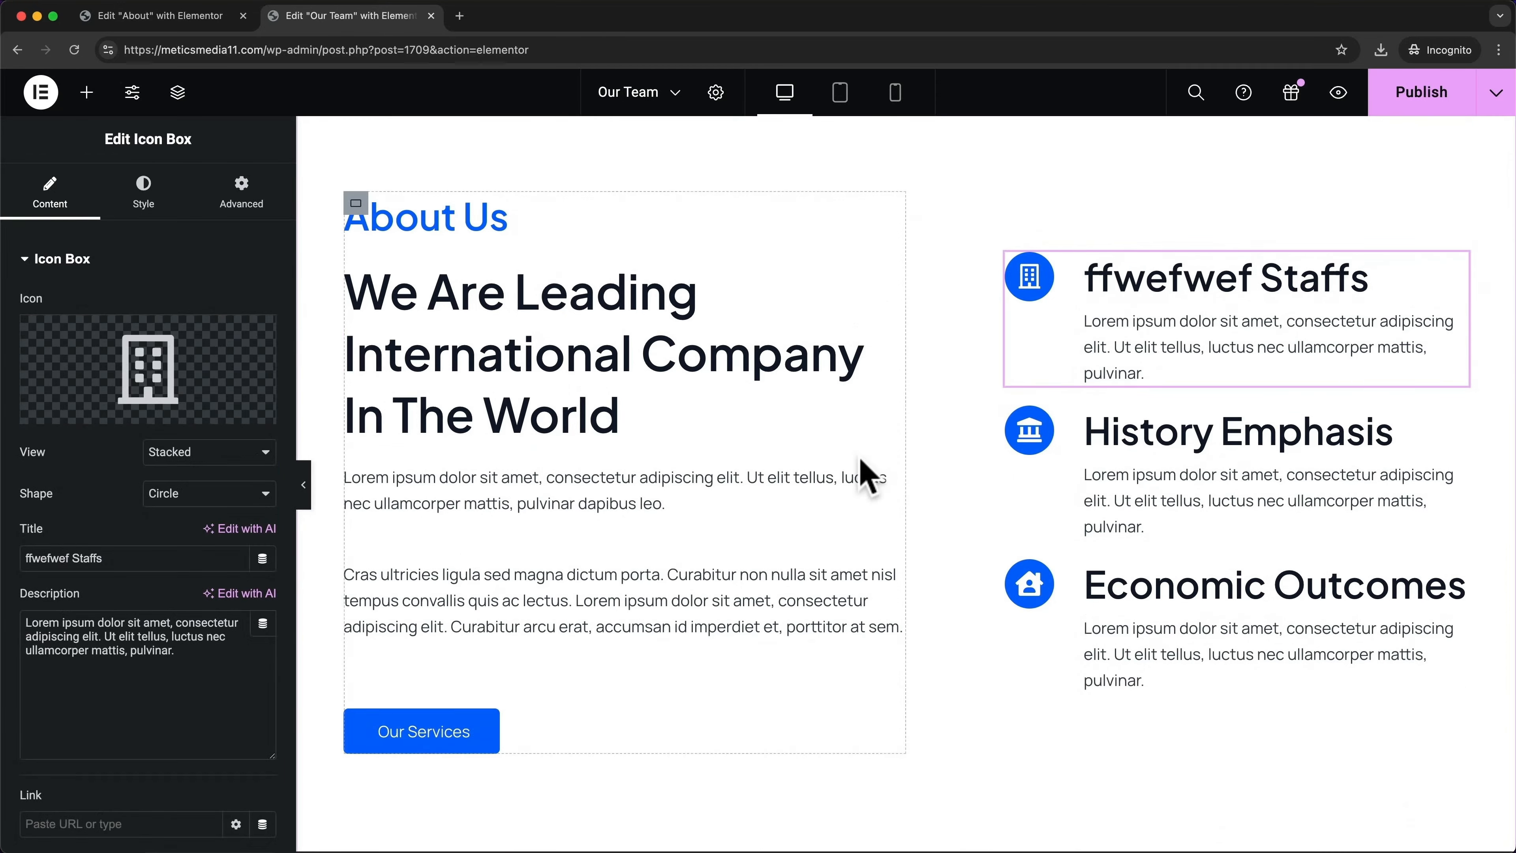
{"action": "scroll", "coordinate": [869, 474], "scroll_direction": "down", "scroll_amount": 8}
{"action": "scroll", "coordinate": [919, 537], "scroll_direction": "up", "scroll_amount": 15}
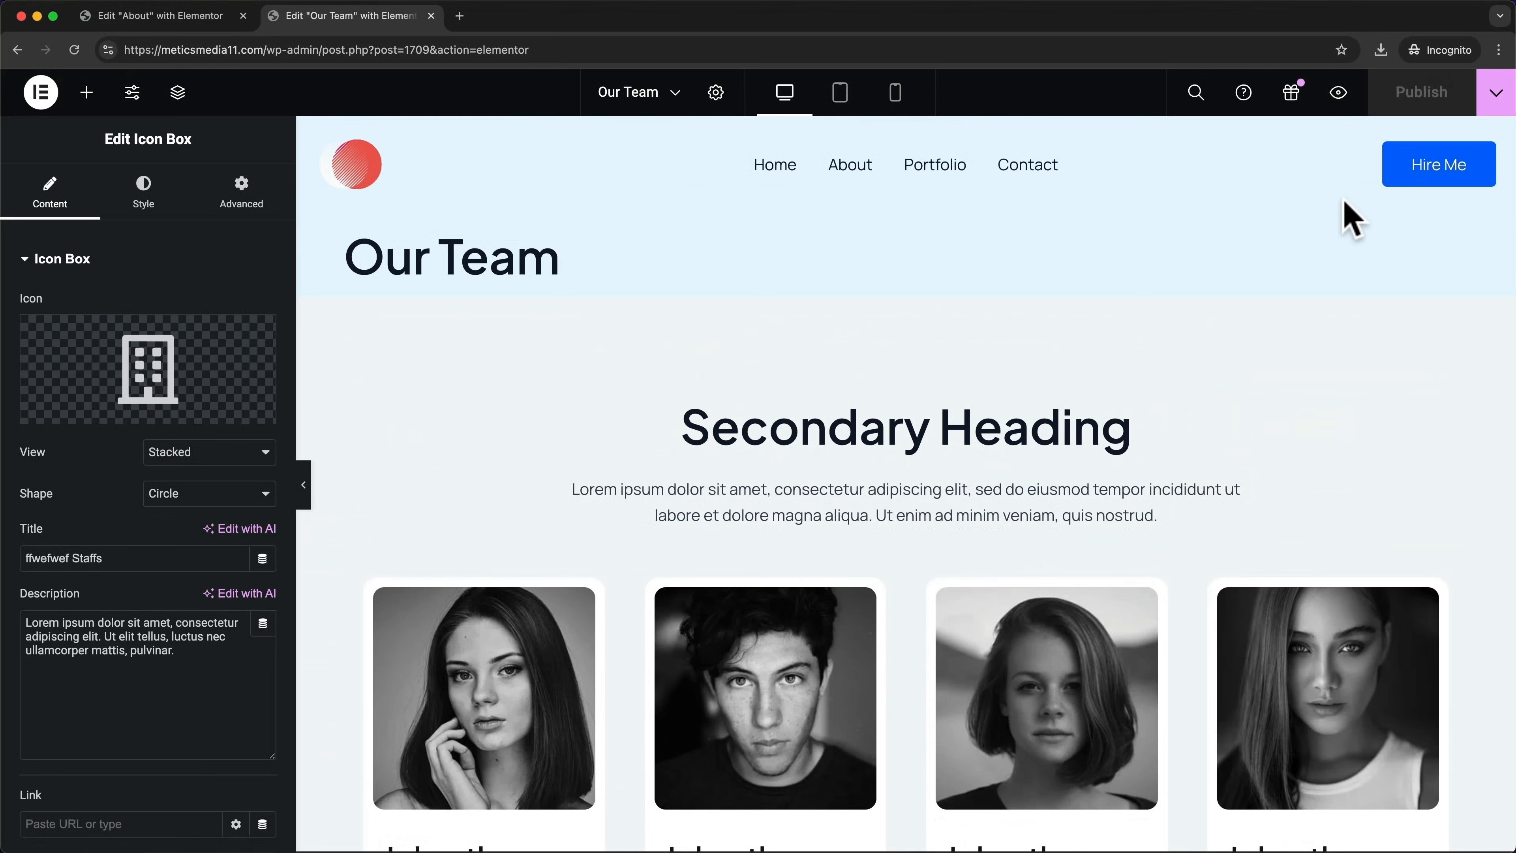
Preview the Our Team page in a new tab and scroll through its sections
{"action": "left_click", "coordinate": [1337, 99]}
{"action": "scroll", "coordinate": [1023, 302], "scroll_direction": "down", "scroll_amount": 10}
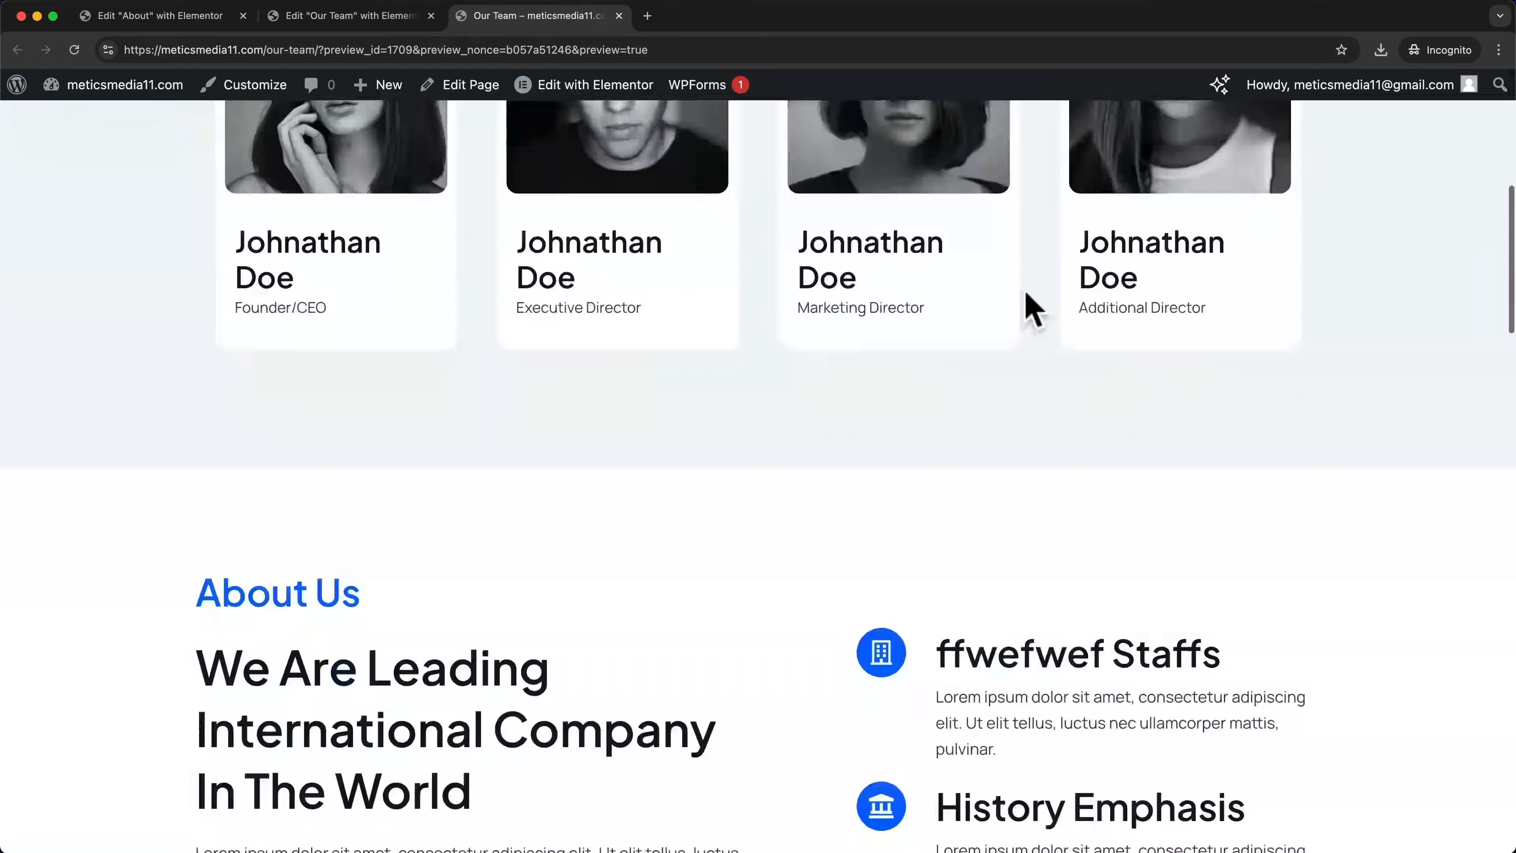
{"action": "scroll", "coordinate": [1027, 293], "scroll_direction": "down", "scroll_amount": 20}
{"action": "scroll", "coordinate": [1027, 294], "scroll_direction": "up", "scroll_amount": 8}
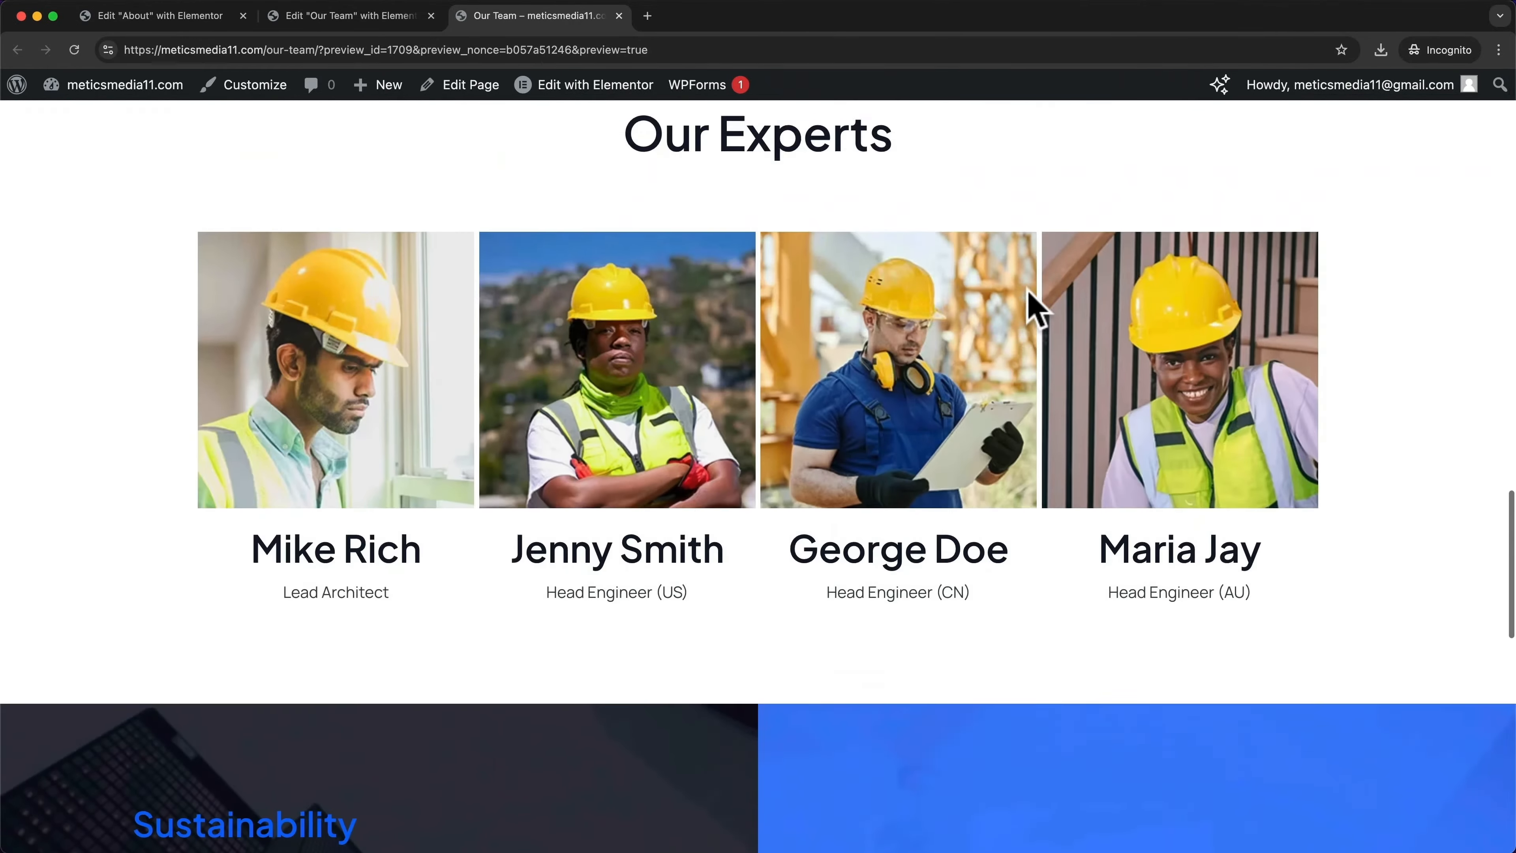
{"action": "scroll", "coordinate": [1028, 292], "scroll_direction": "up", "scroll_amount": 15}
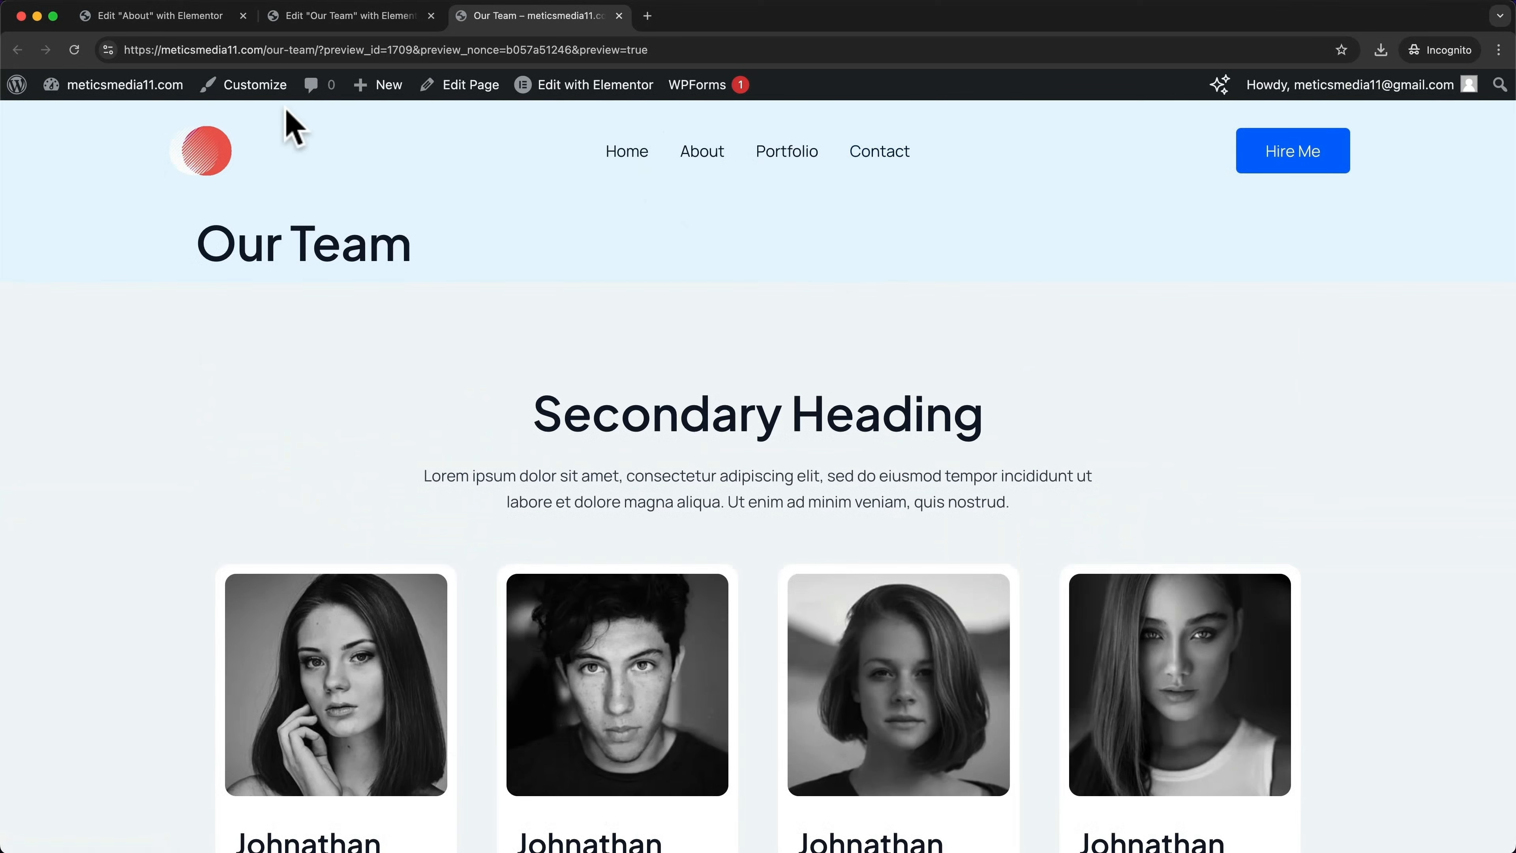
Add the Our Team page to the Main menu in the Customizer and publish
{"action": "left_click", "coordinate": [266, 91]}
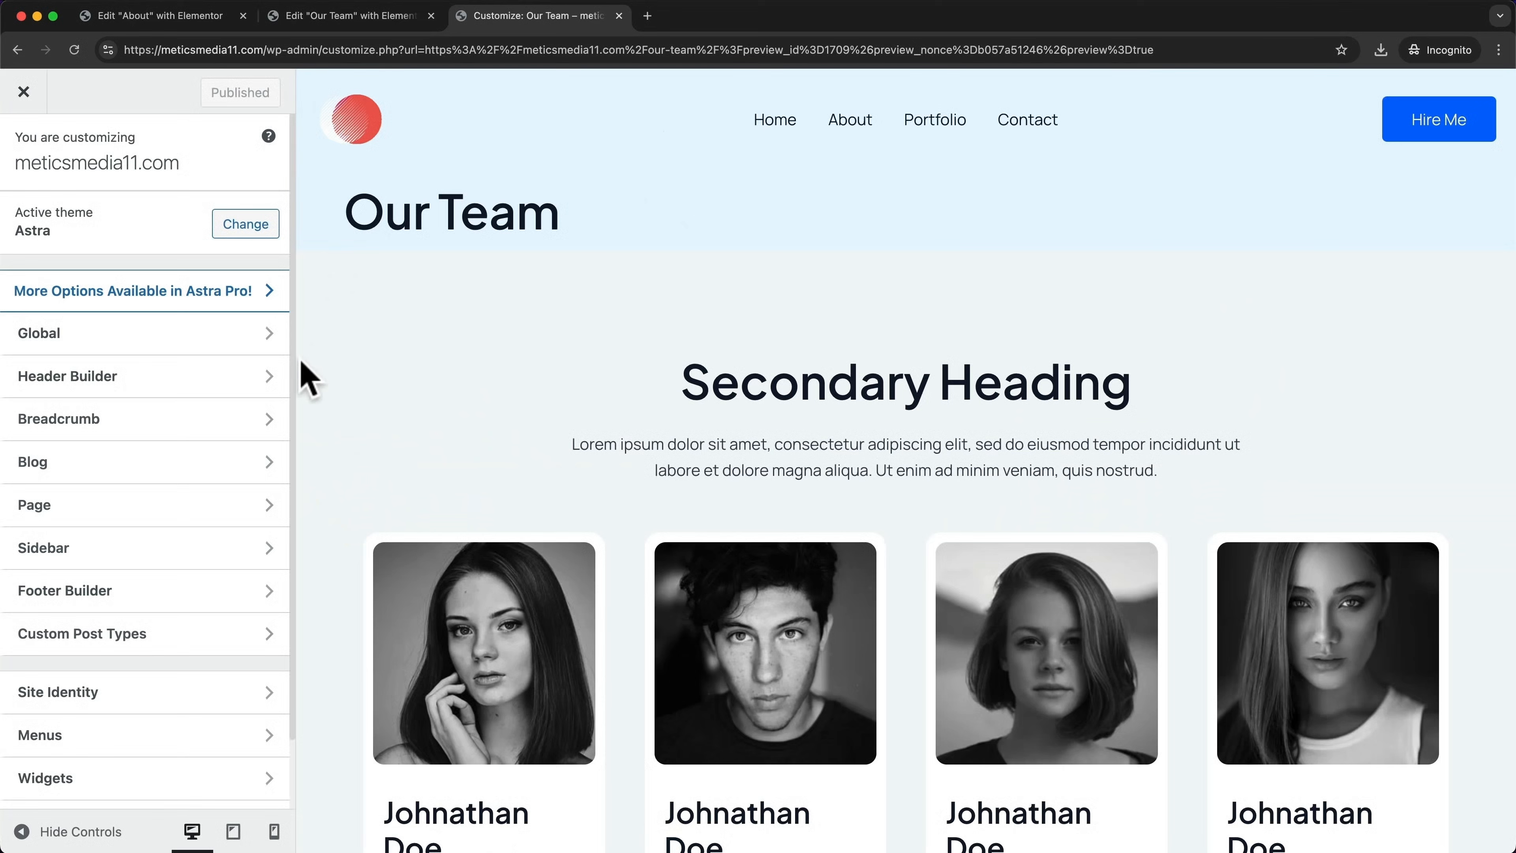
{"action": "left_click", "coordinate": [224, 736]}
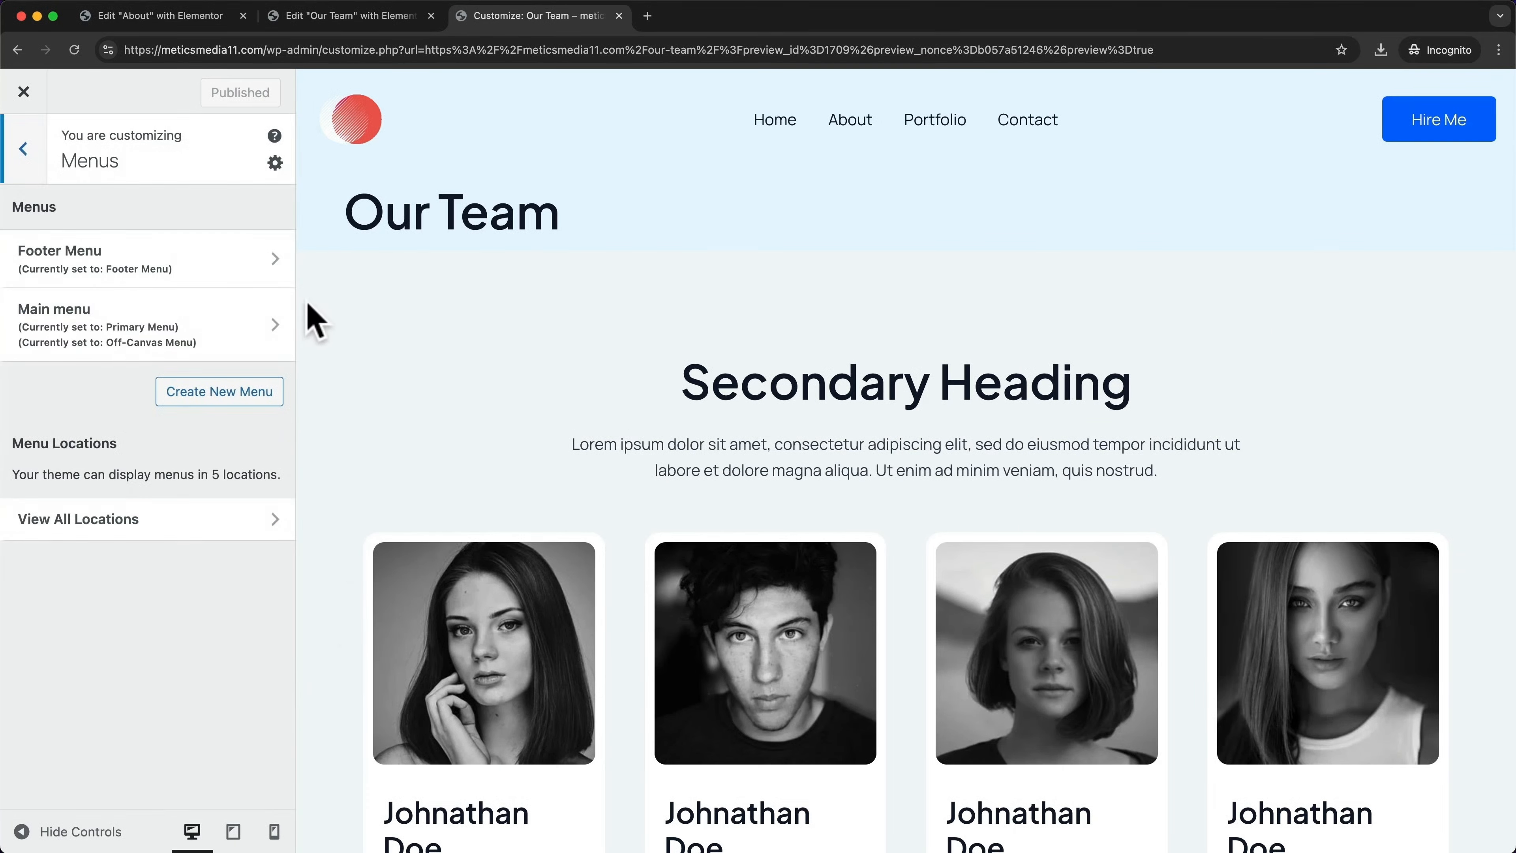
{"action": "left_click", "coordinate": [193, 330]}
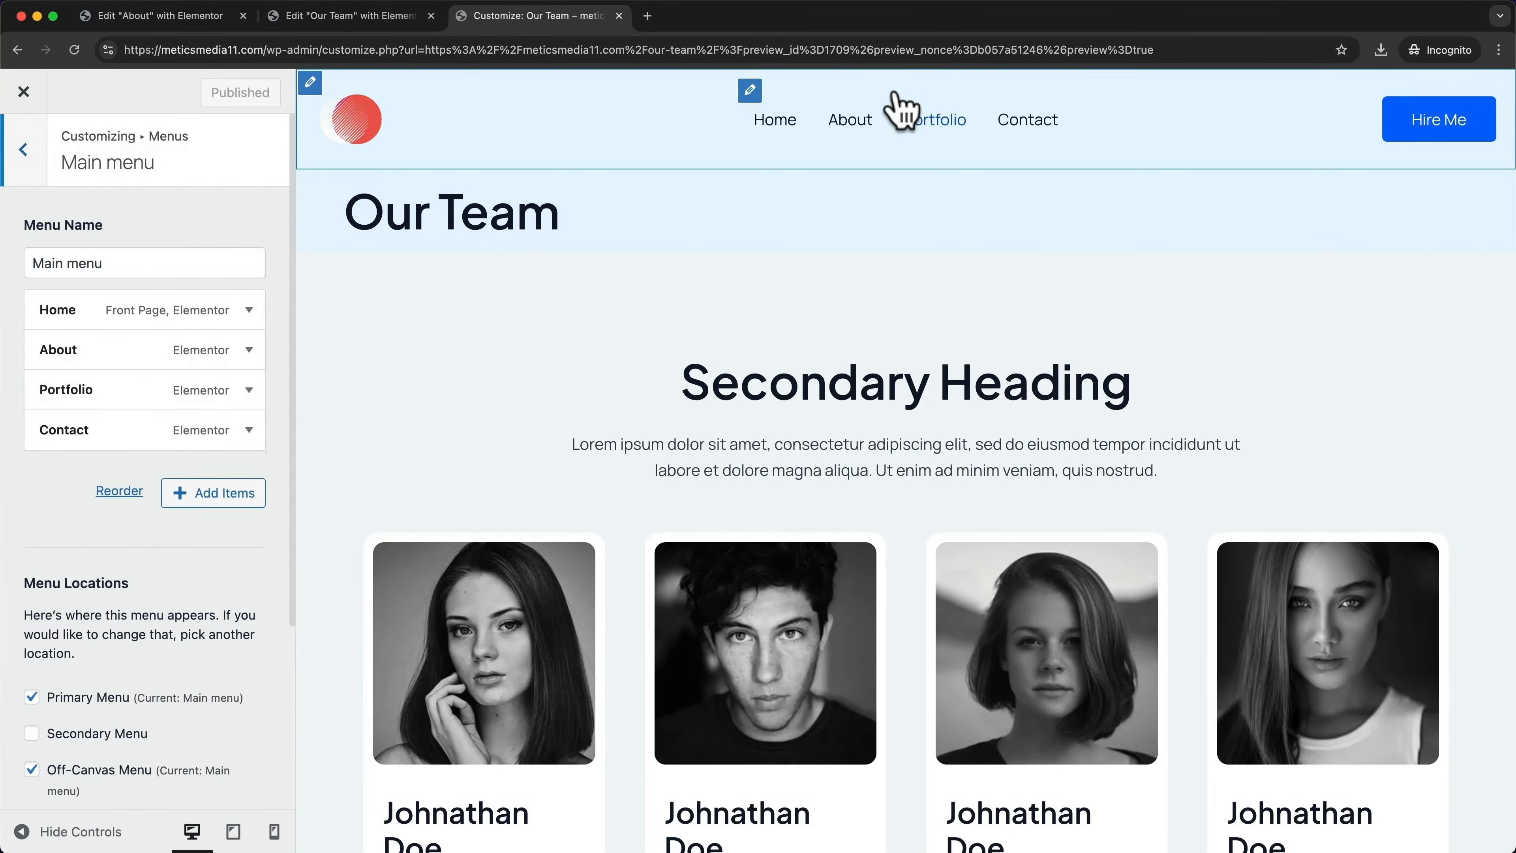
{"action": "left_click", "coordinate": [236, 502]}
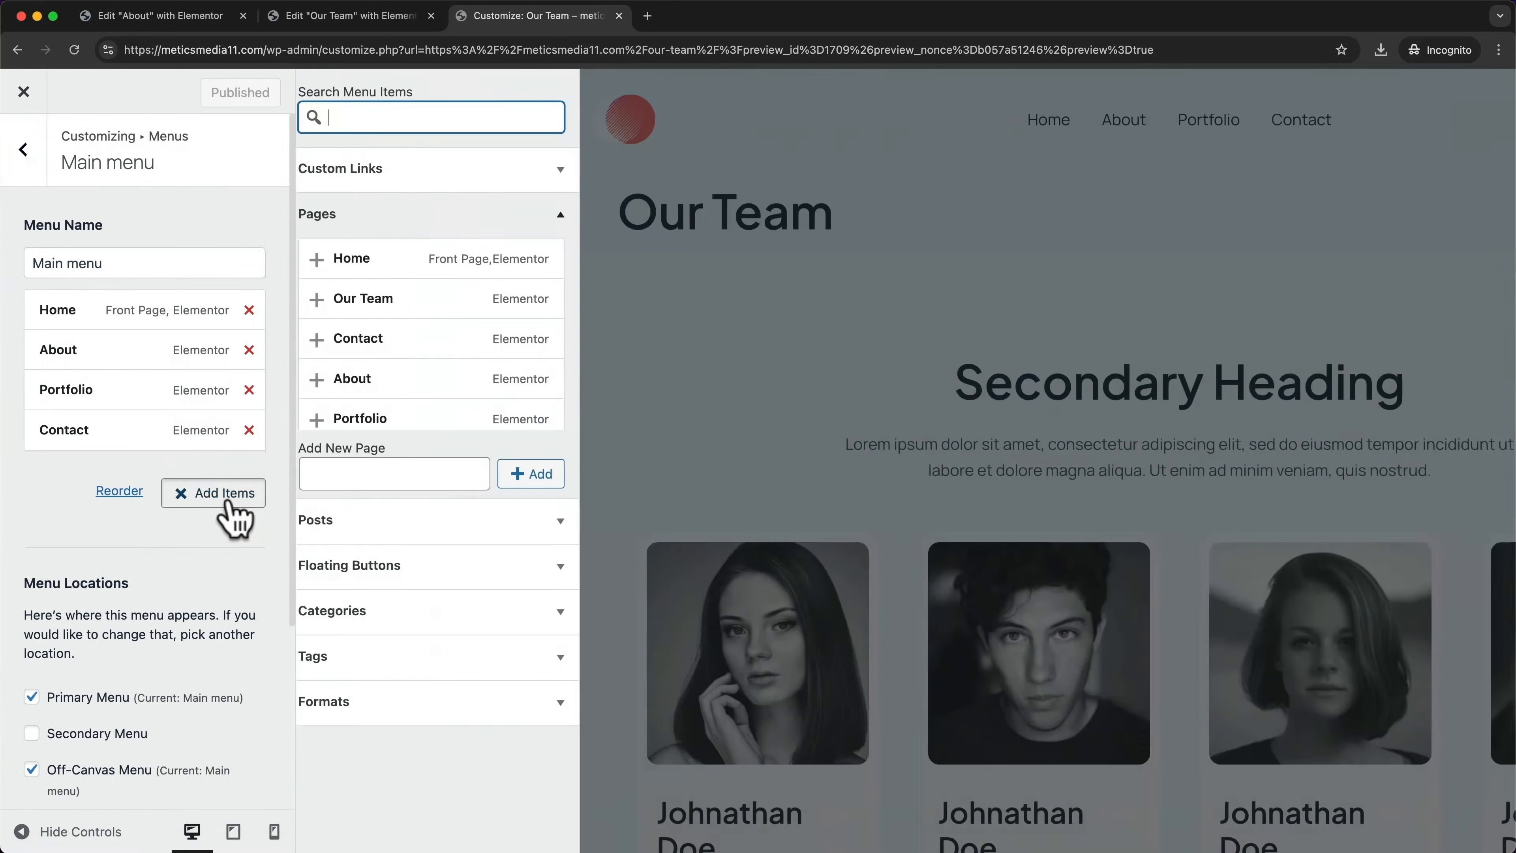
{"action": "left_click", "coordinate": [329, 299]}
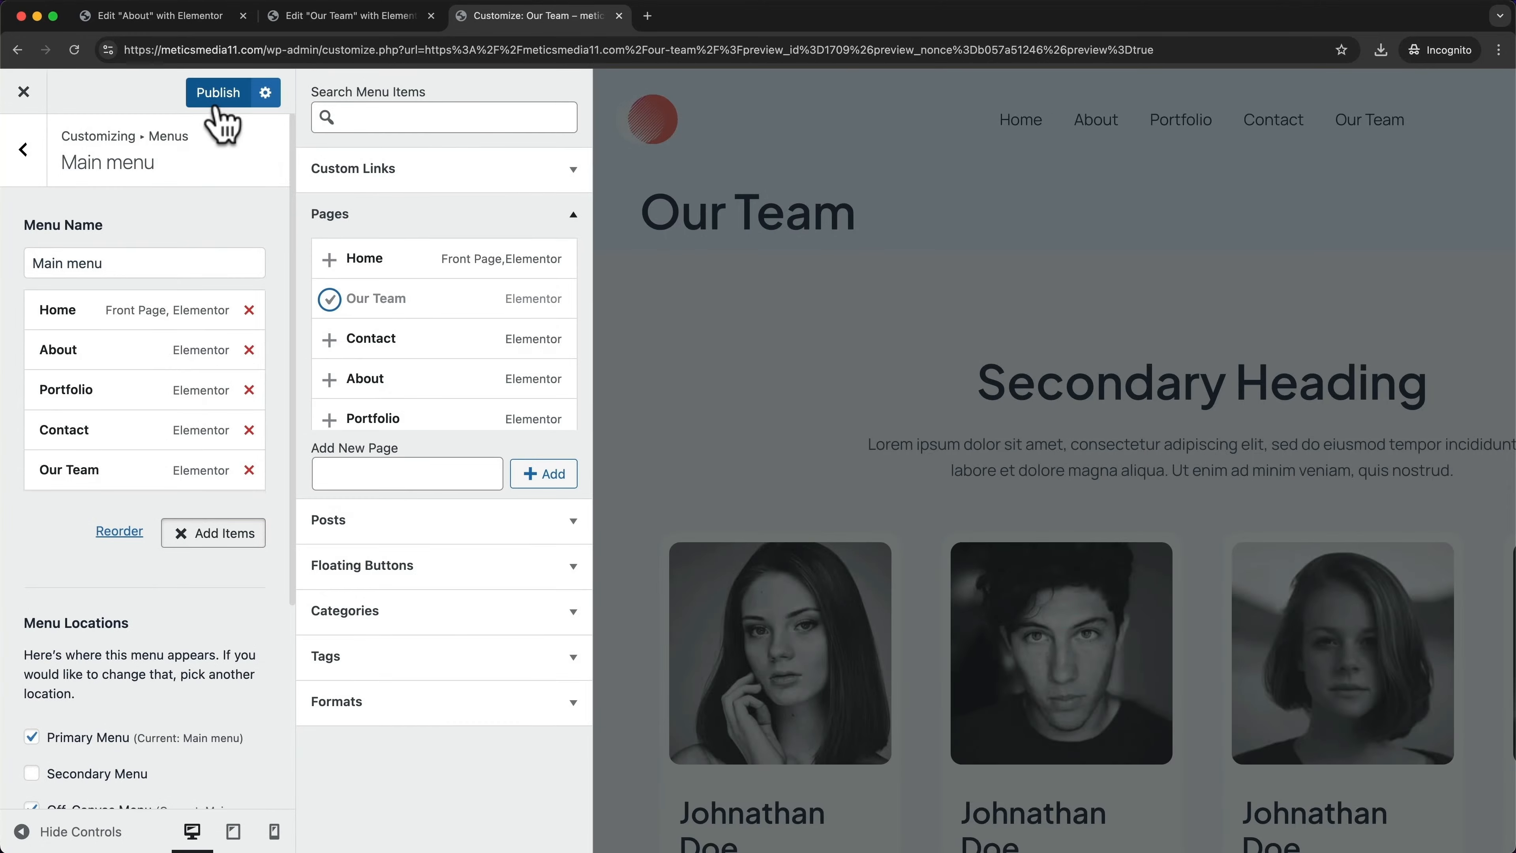
{"action": "left_click", "coordinate": [217, 96]}
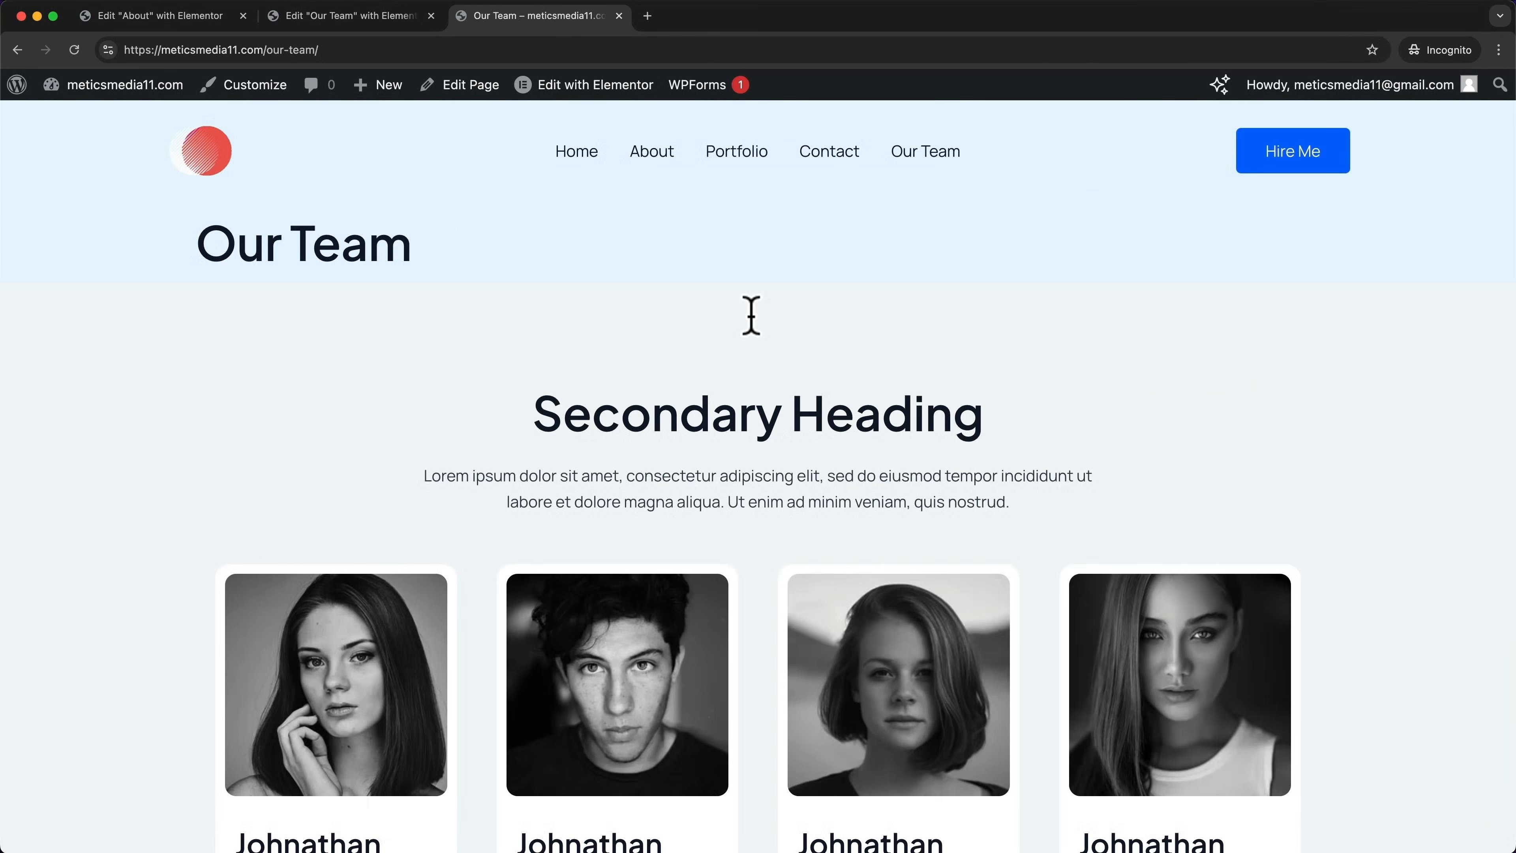
{"action": "scroll", "coordinate": [751, 349], "scroll_direction": "down", "scroll_amount": 2}
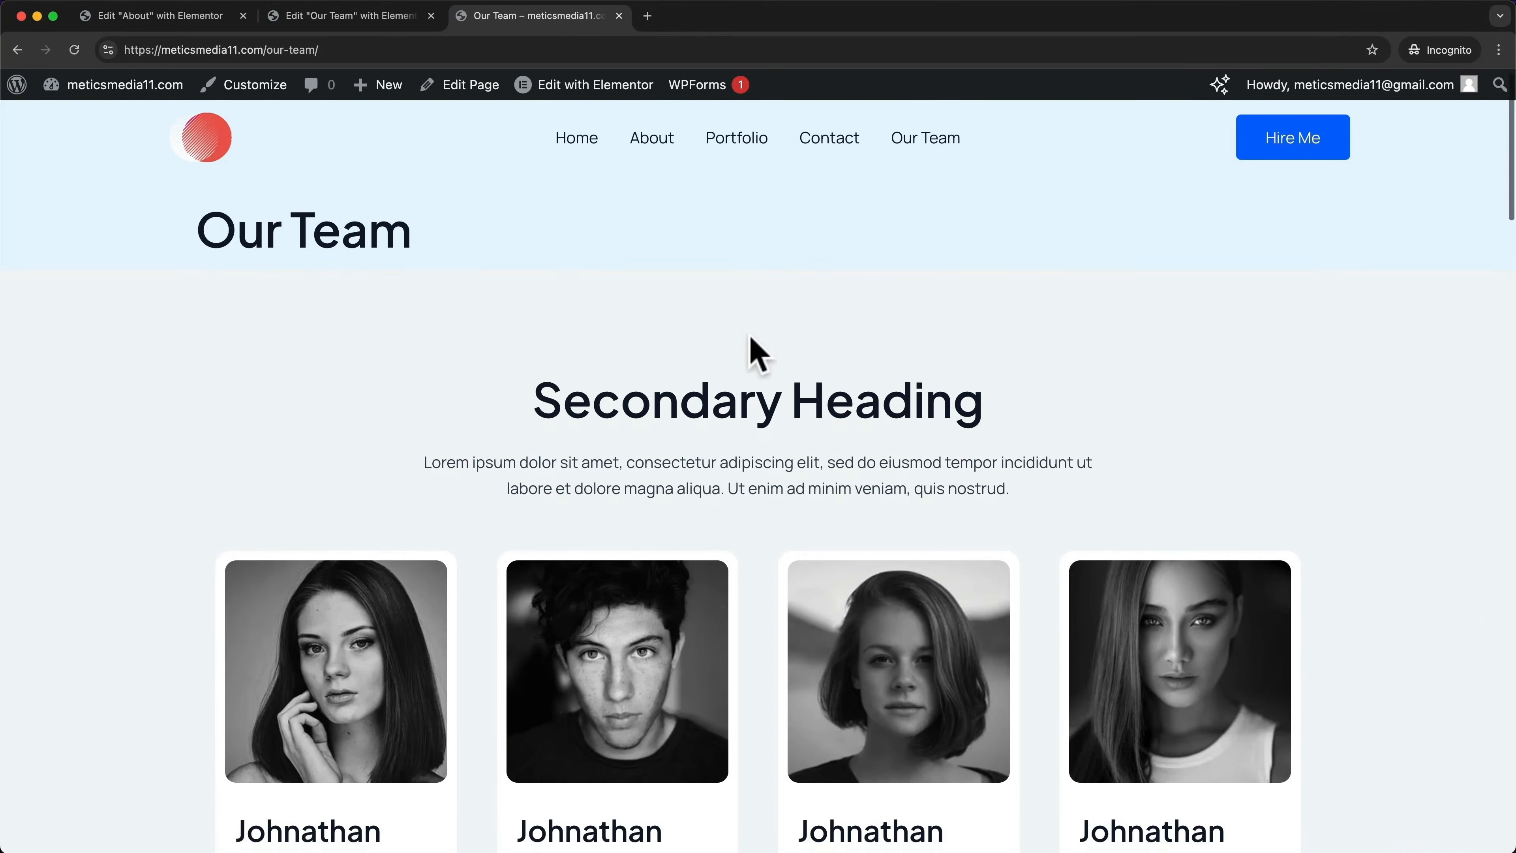
{"action": "scroll", "coordinate": [751, 349], "scroll_direction": "up", "scroll_amount": 2}
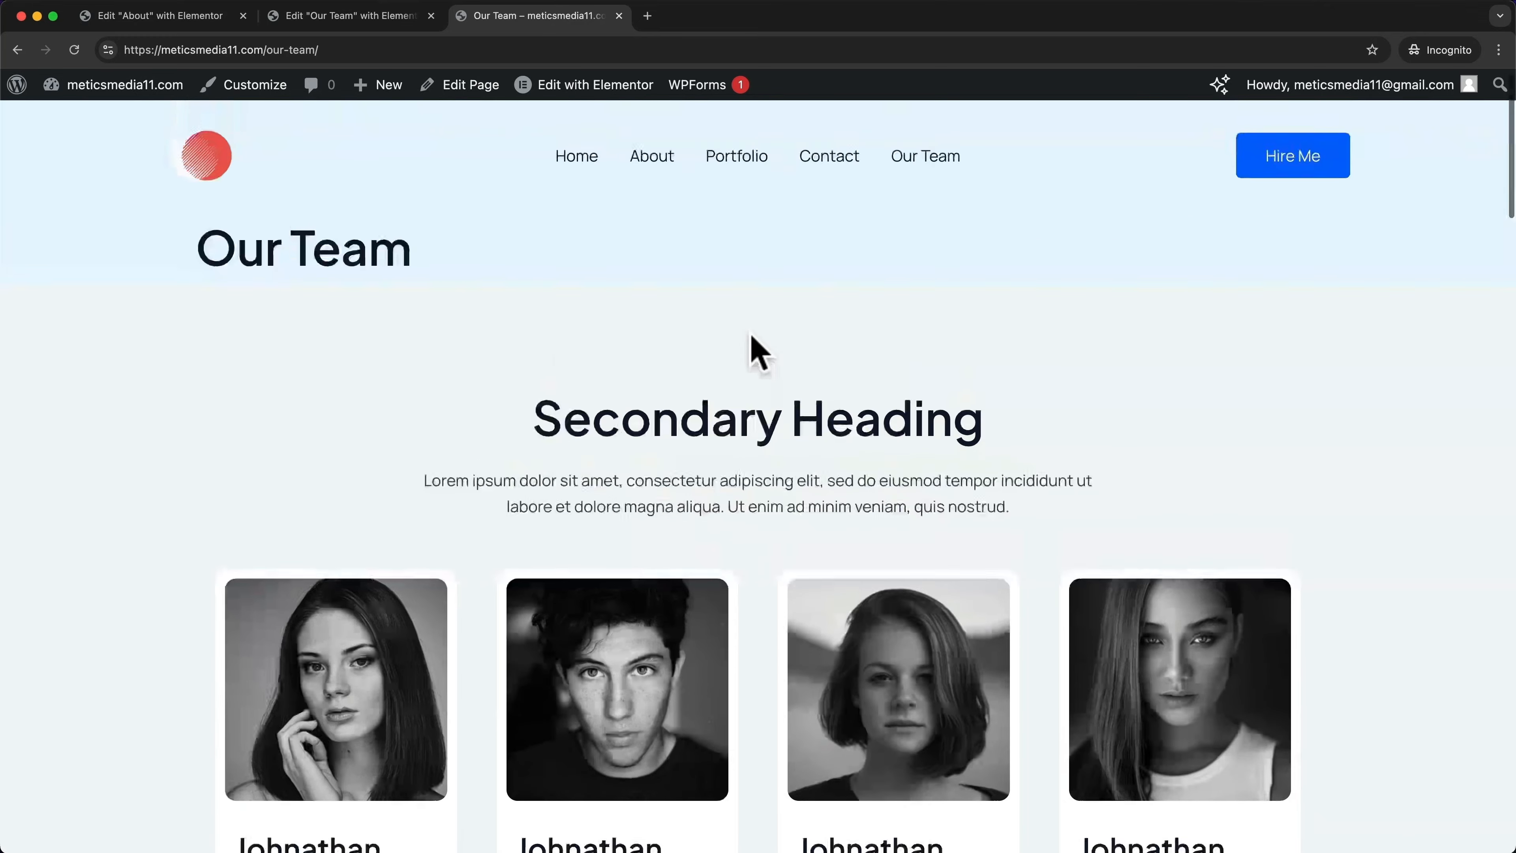
{"action": "scroll", "coordinate": [821, 280], "scroll_direction": "down", "scroll_amount": 5}
{"action": "scroll", "coordinate": [822, 280], "scroll_direction": "down", "scroll_amount": 20}
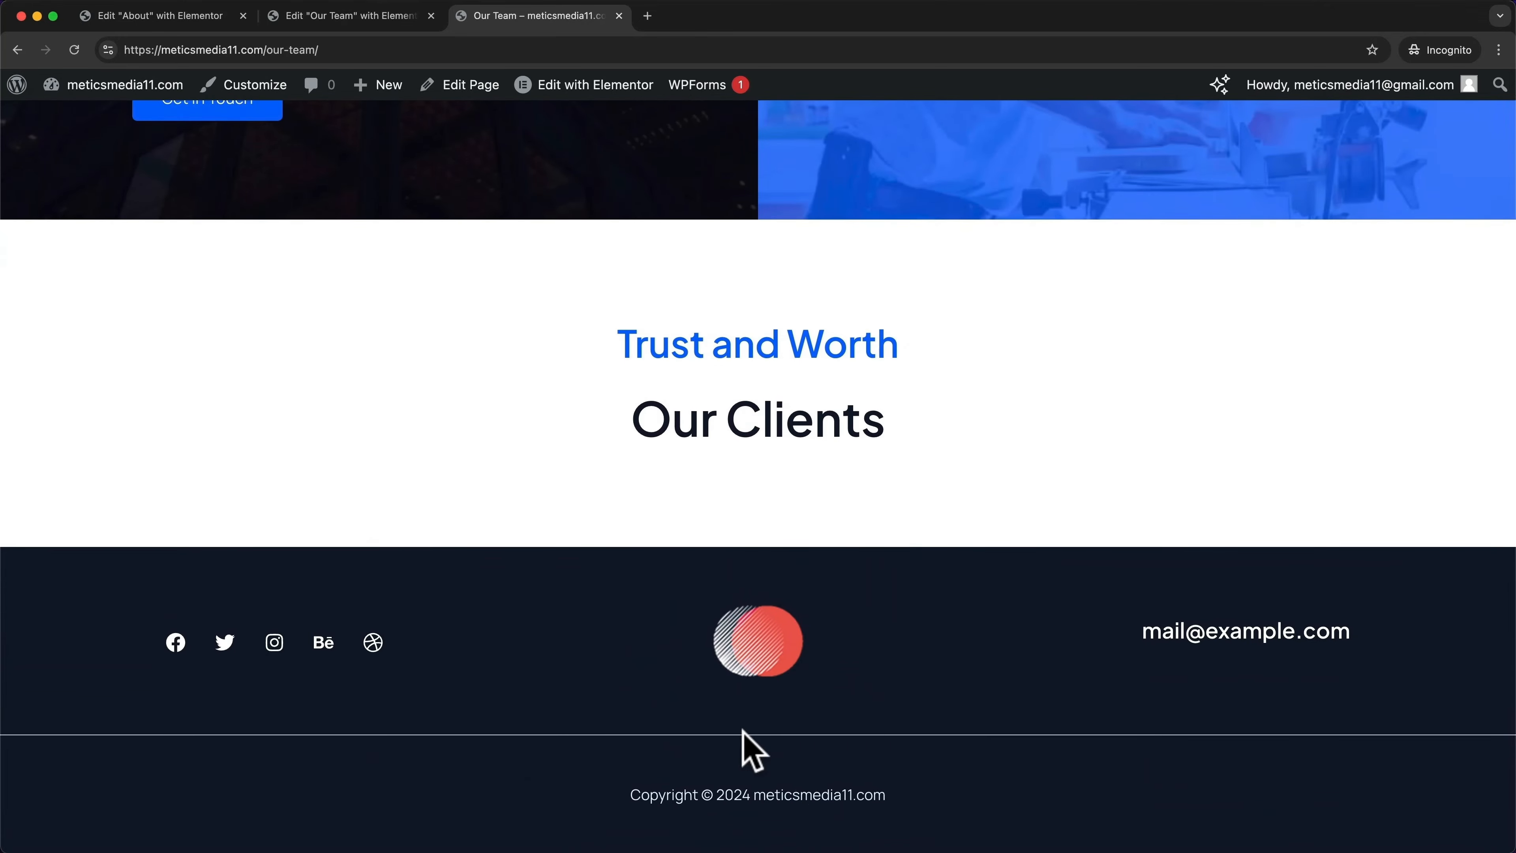
{"action": "scroll", "coordinate": [743, 730], "scroll_direction": "up", "scroll_amount": 20}
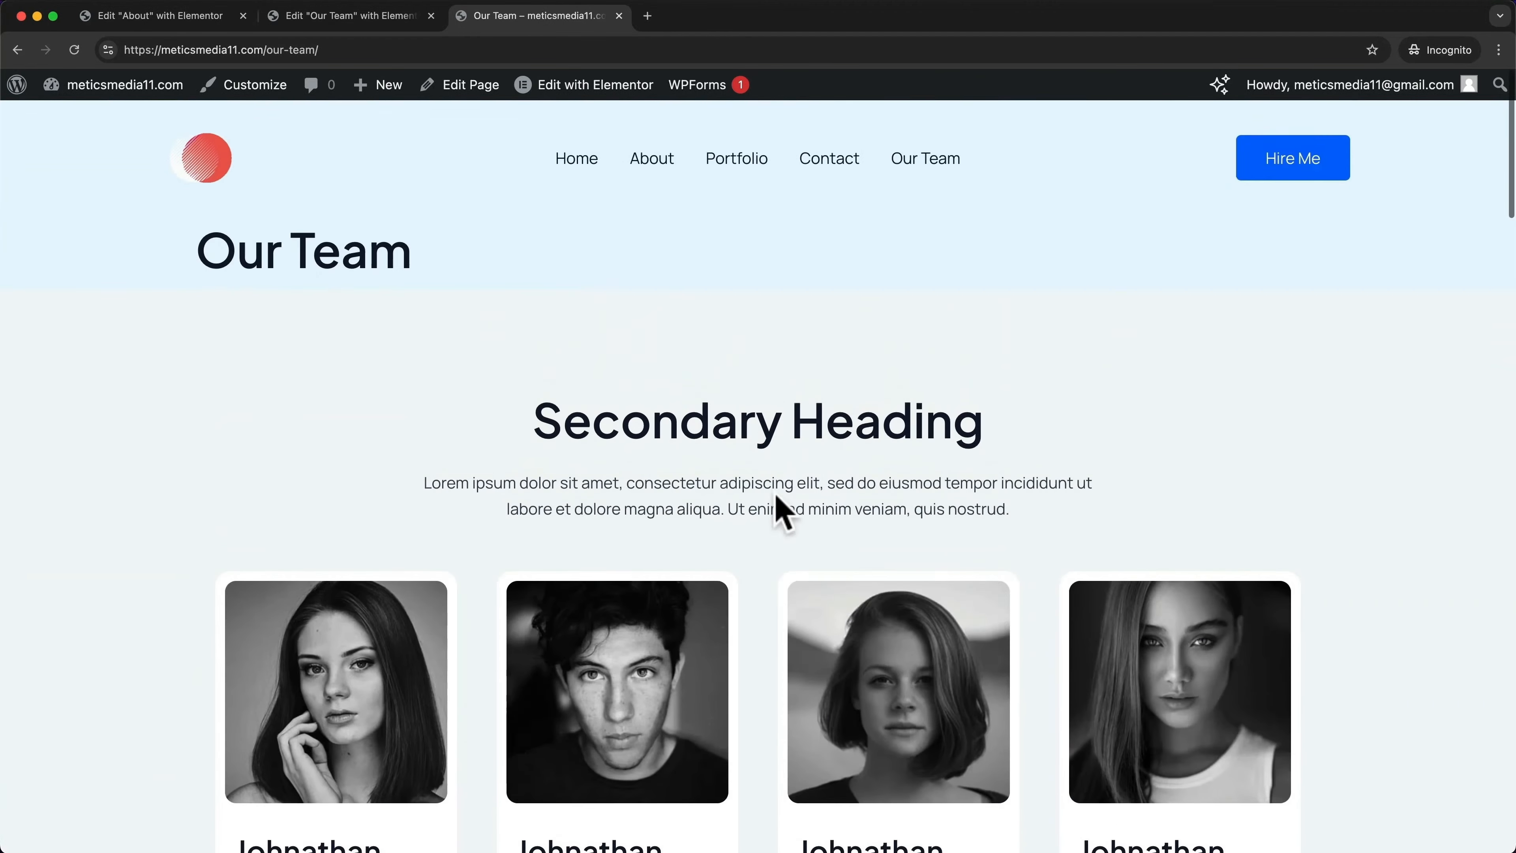
{"action": "left_click", "coordinate": [255, 85]}
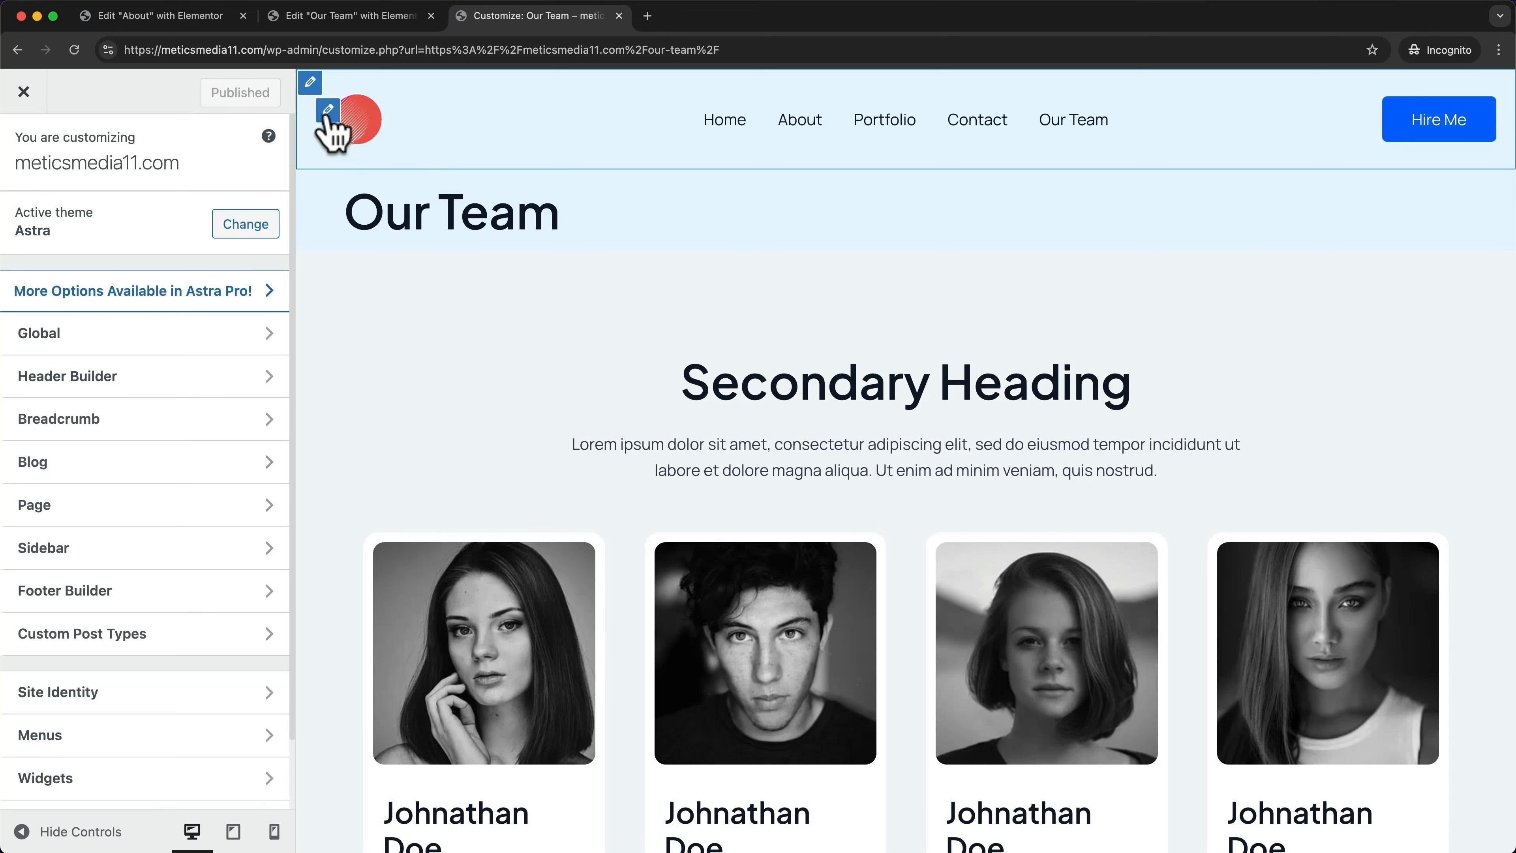
{"action": "left_click", "coordinate": [328, 111]}
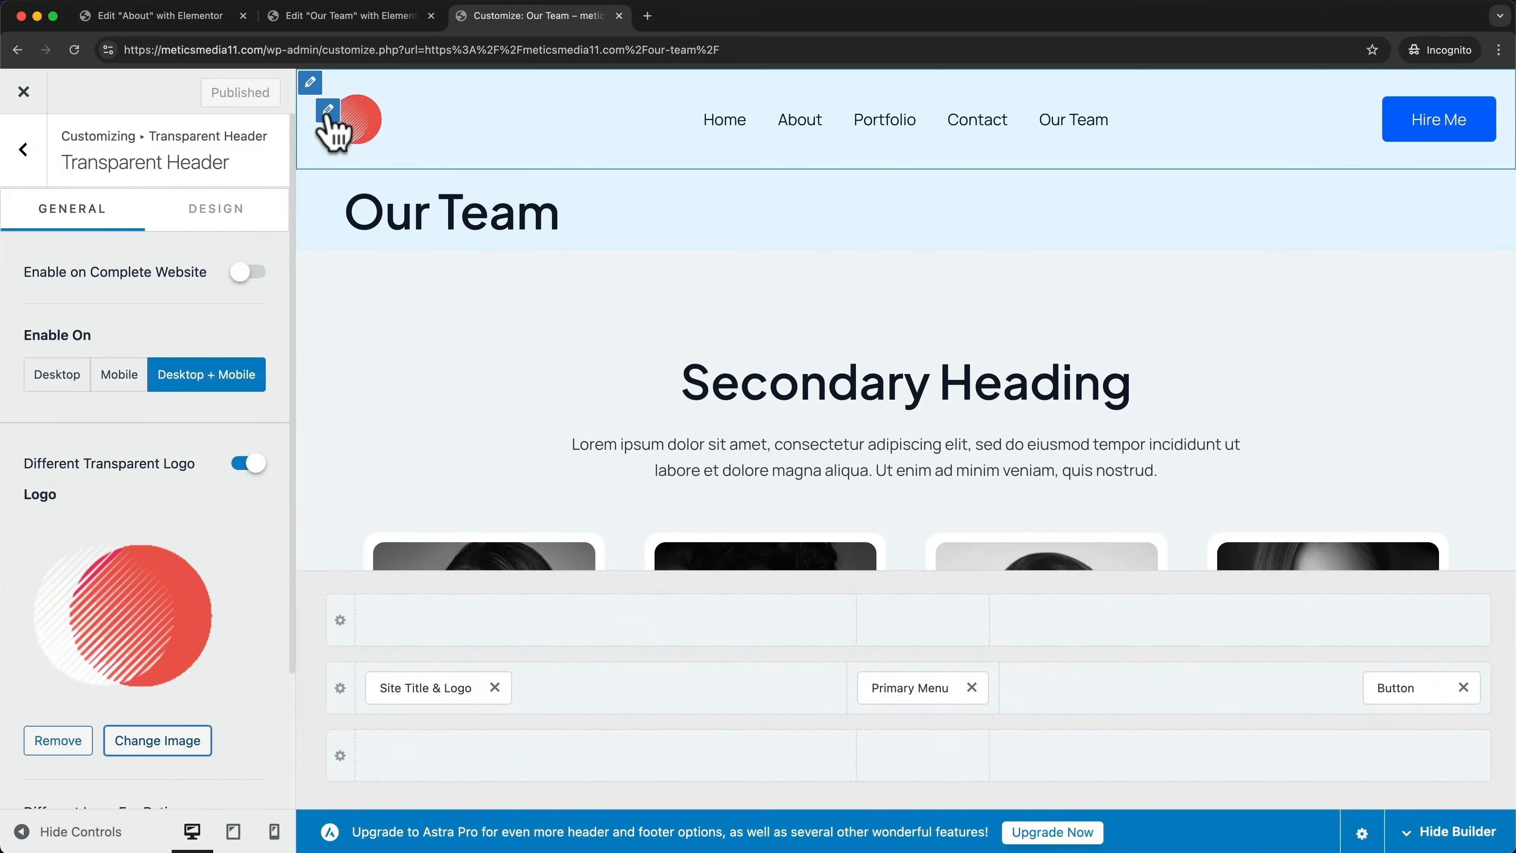
{"action": "scroll", "coordinate": [128, 507], "scroll_direction": "down", "scroll_amount": 2}
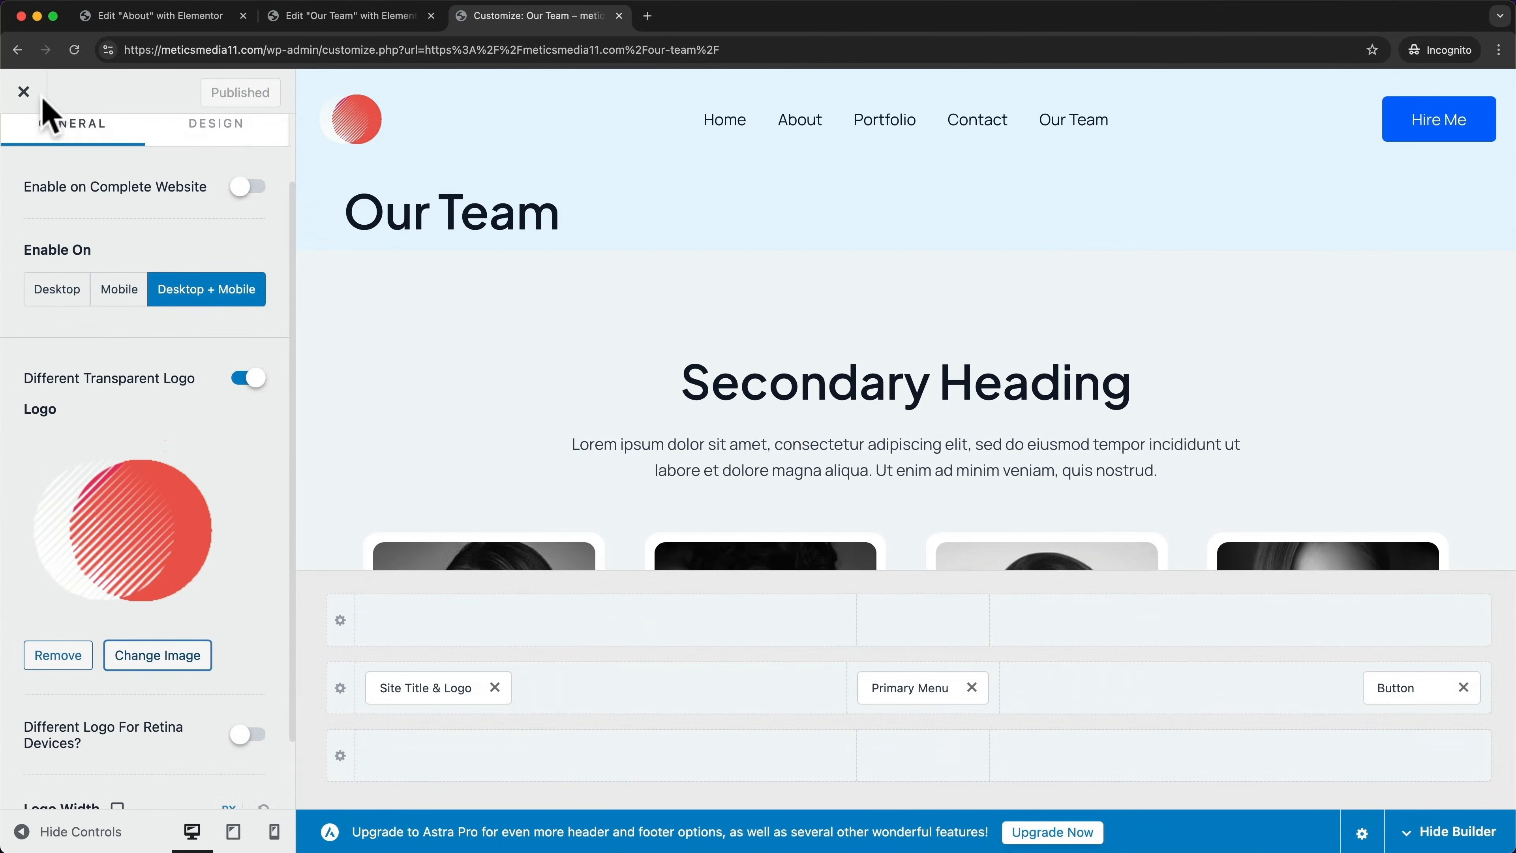
{"action": "left_click", "coordinate": [25, 93]}
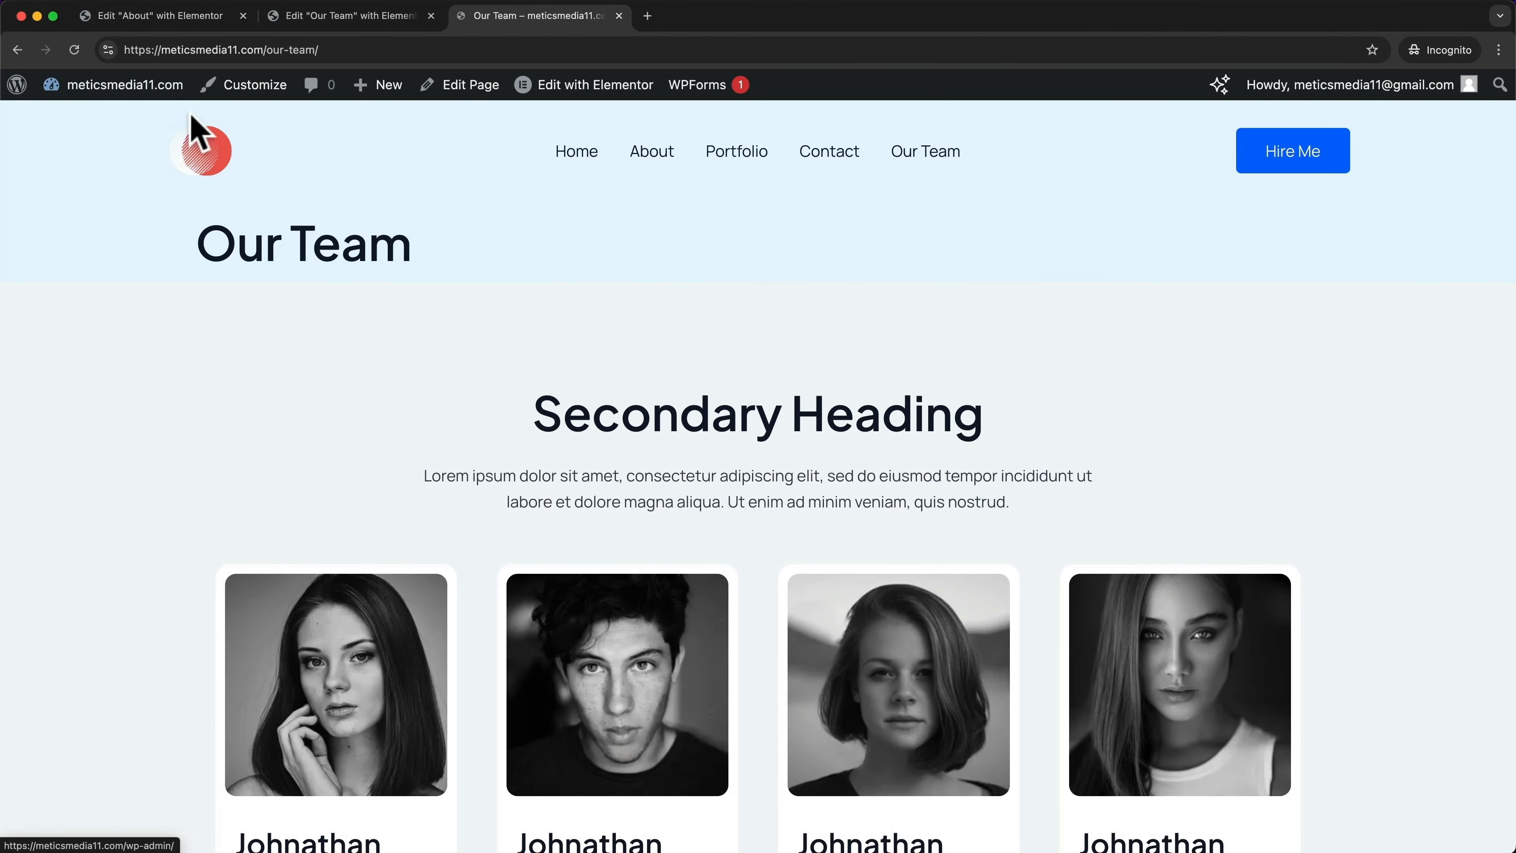
In the Customizer's footer builder, inspect the logo, email title, social icons and copyright shortcode settings
{"action": "left_click", "coordinate": [270, 96]}
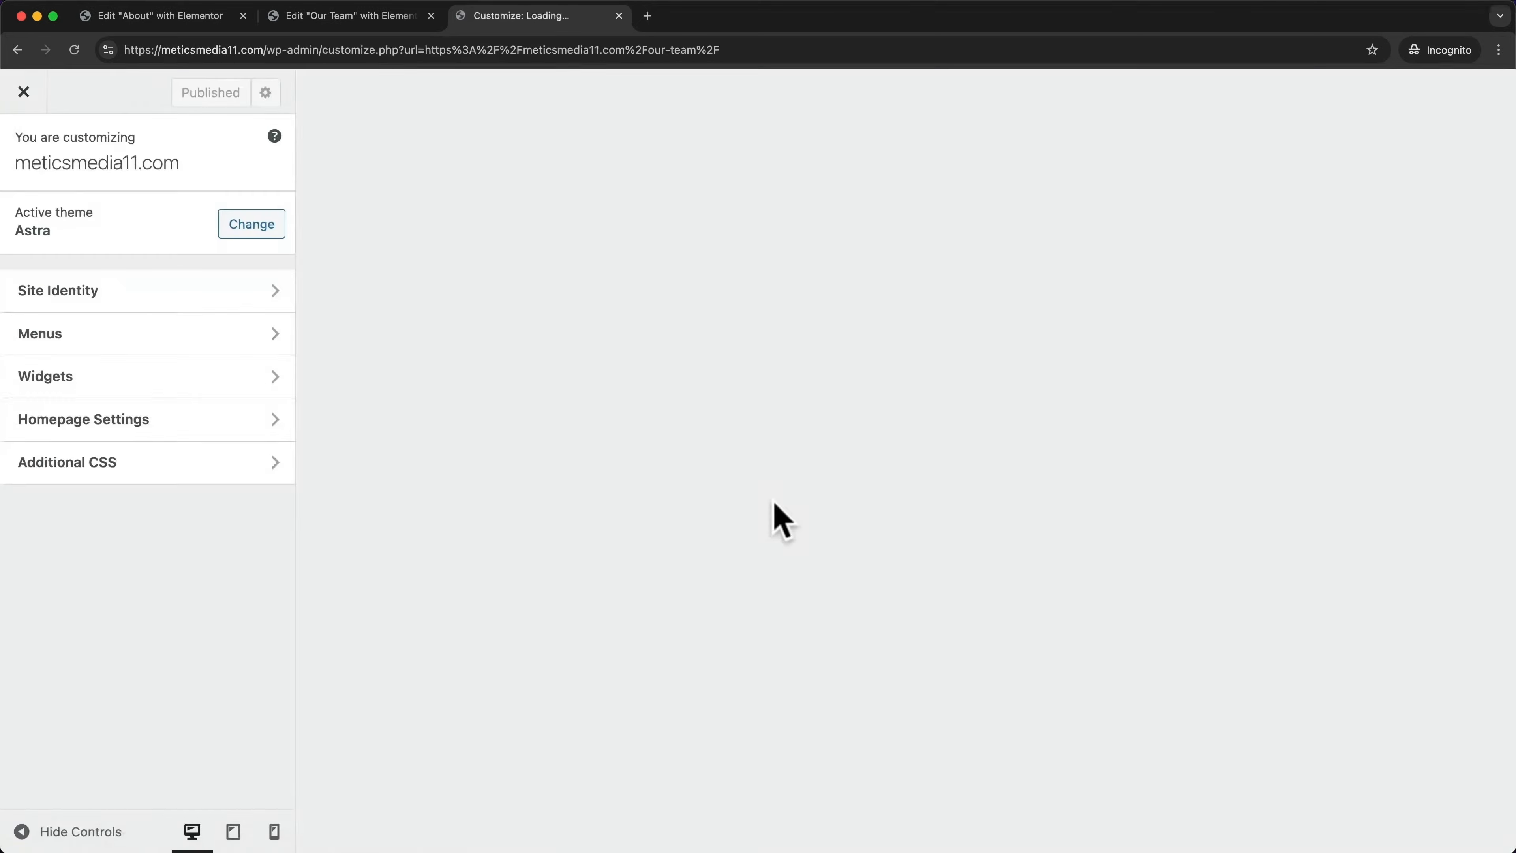
{"action": "scroll", "coordinate": [752, 508], "scroll_direction": "down", "scroll_amount": 15}
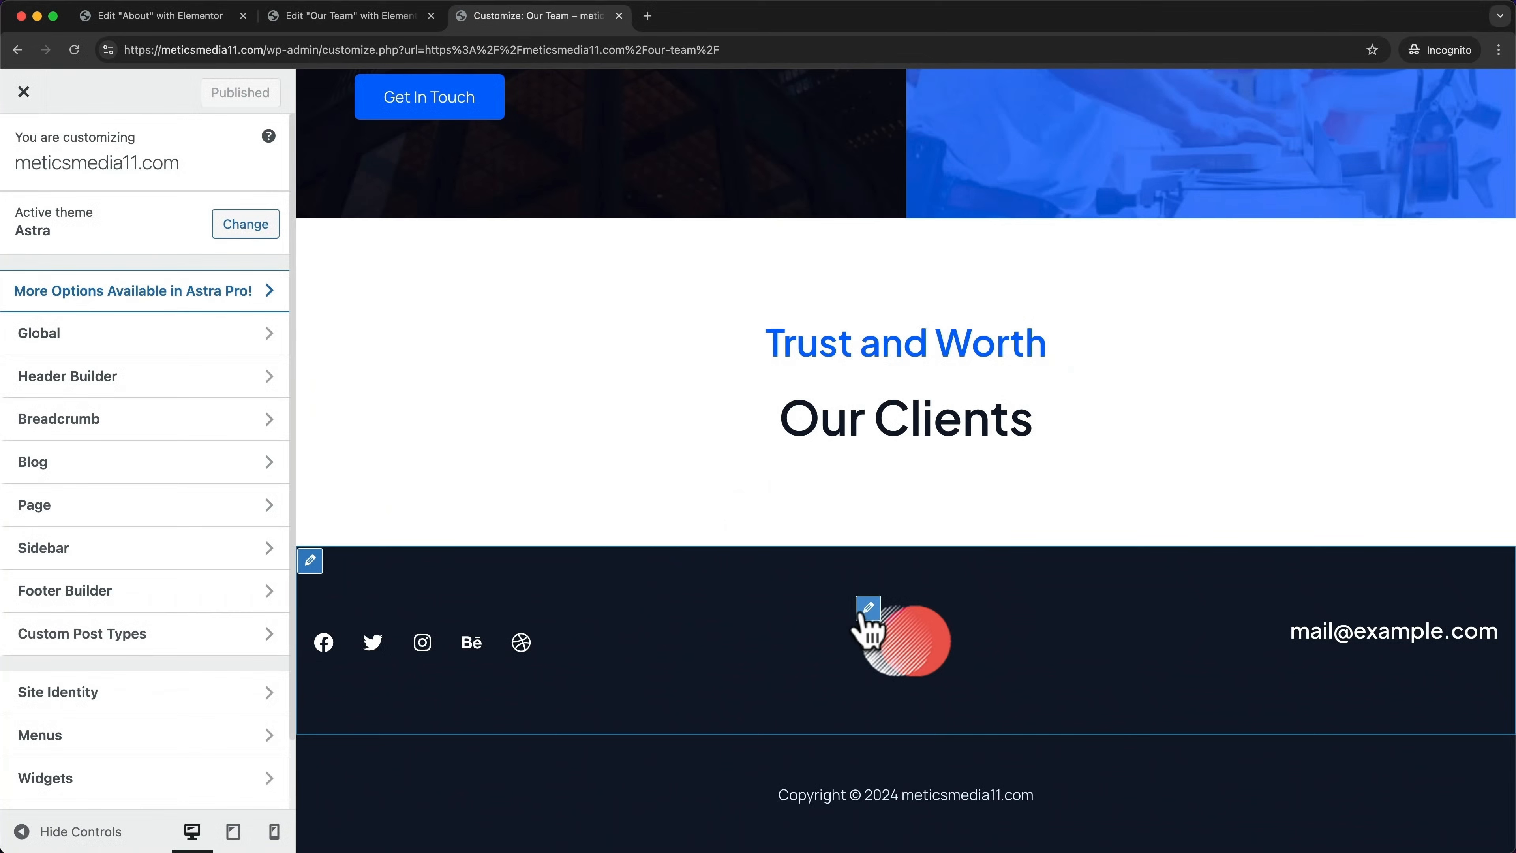
{"action": "left_click", "coordinate": [868, 607]}
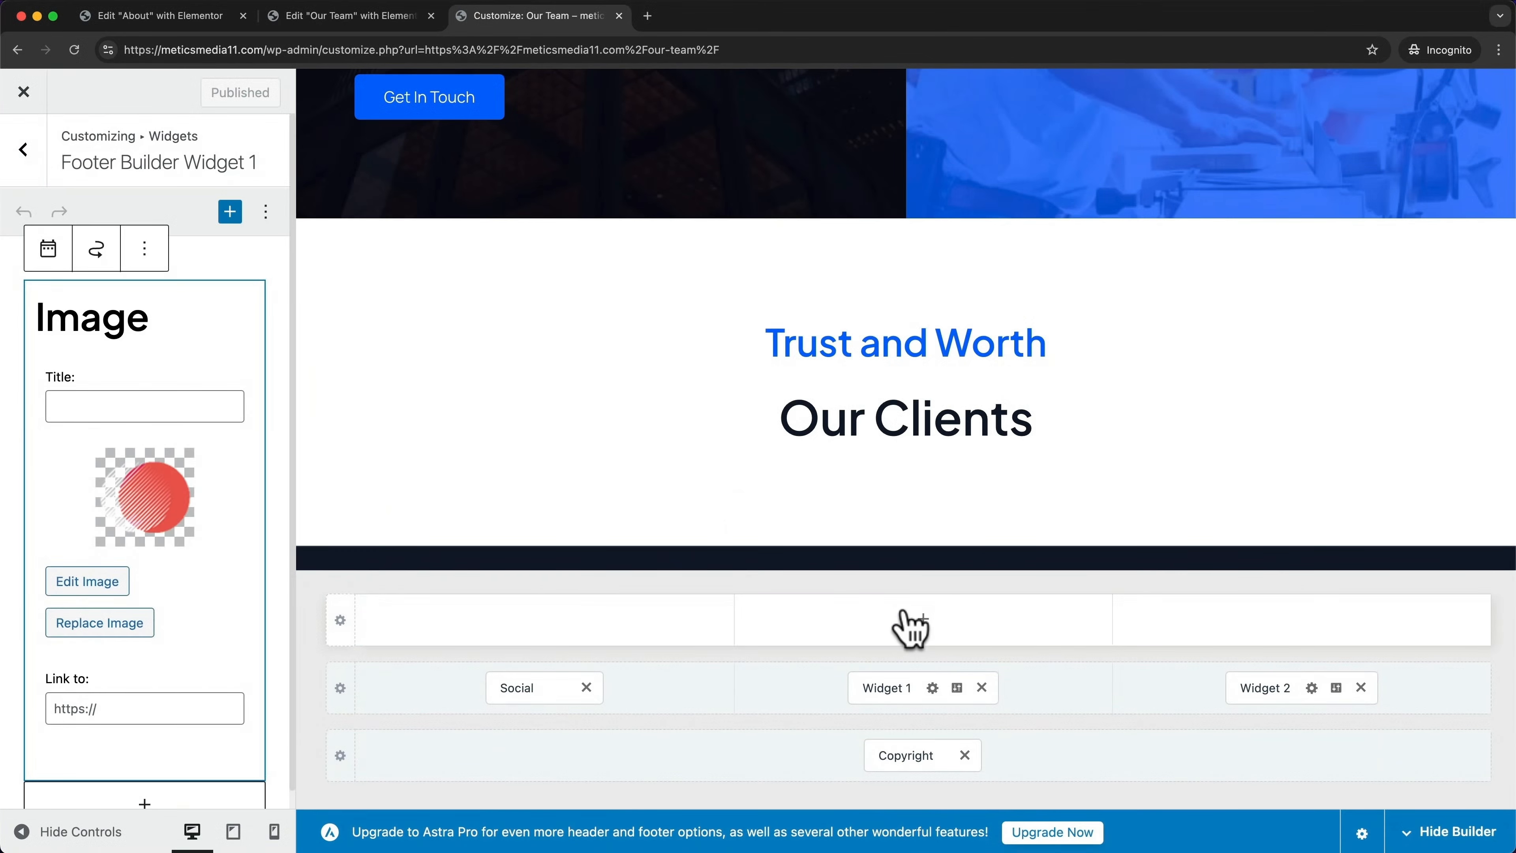
{"action": "scroll", "coordinate": [1050, 507], "scroll_direction": "down", "scroll_amount": 5}
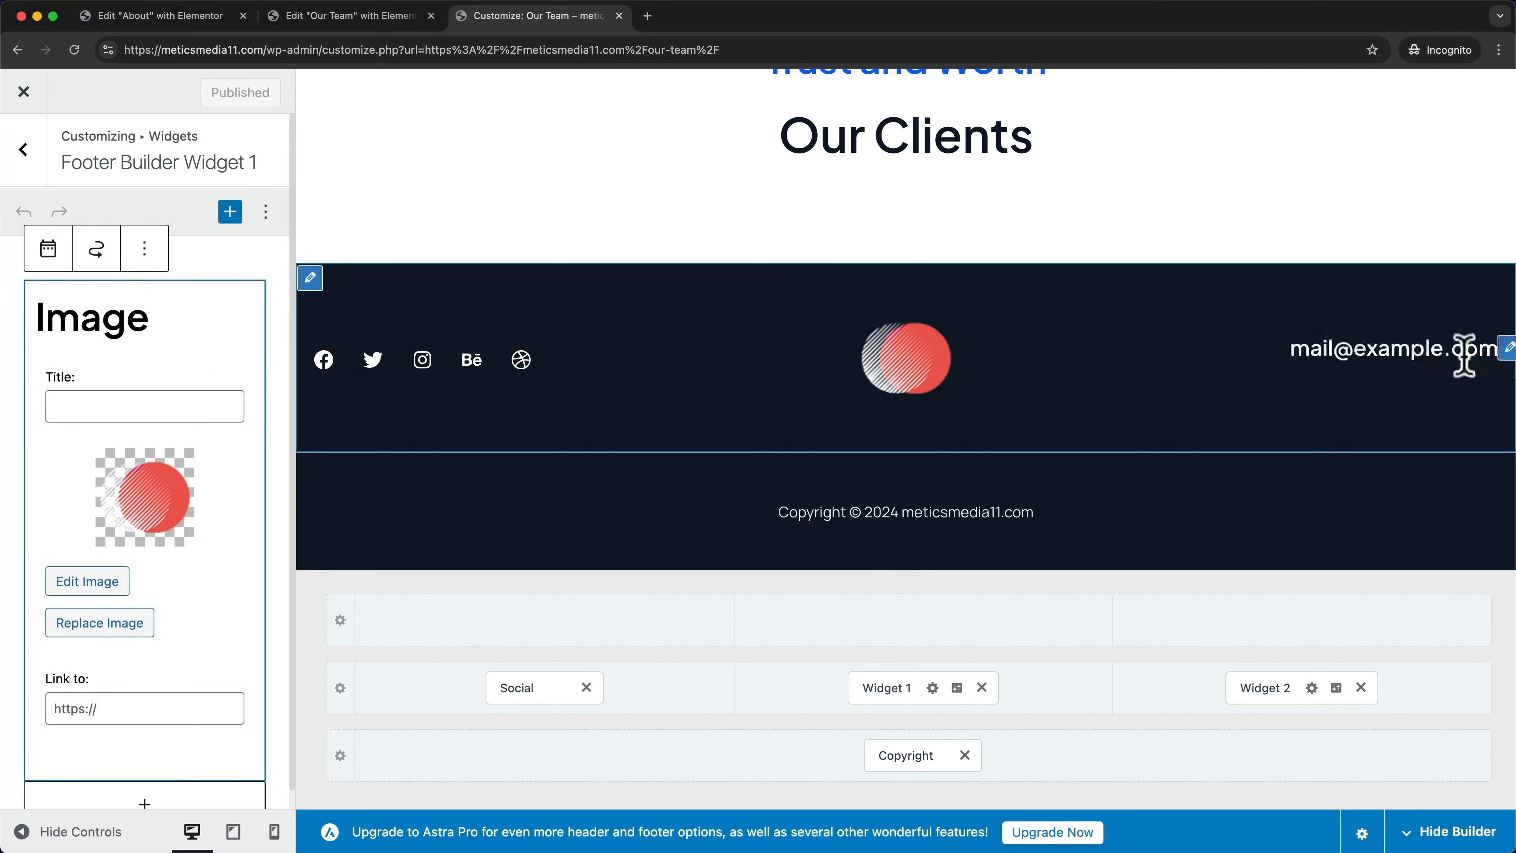
{"action": "left_click", "coordinate": [1505, 352]}
{"action": "left_click_drag", "start_coordinate": [197, 406], "coordinate": [57, 406]}
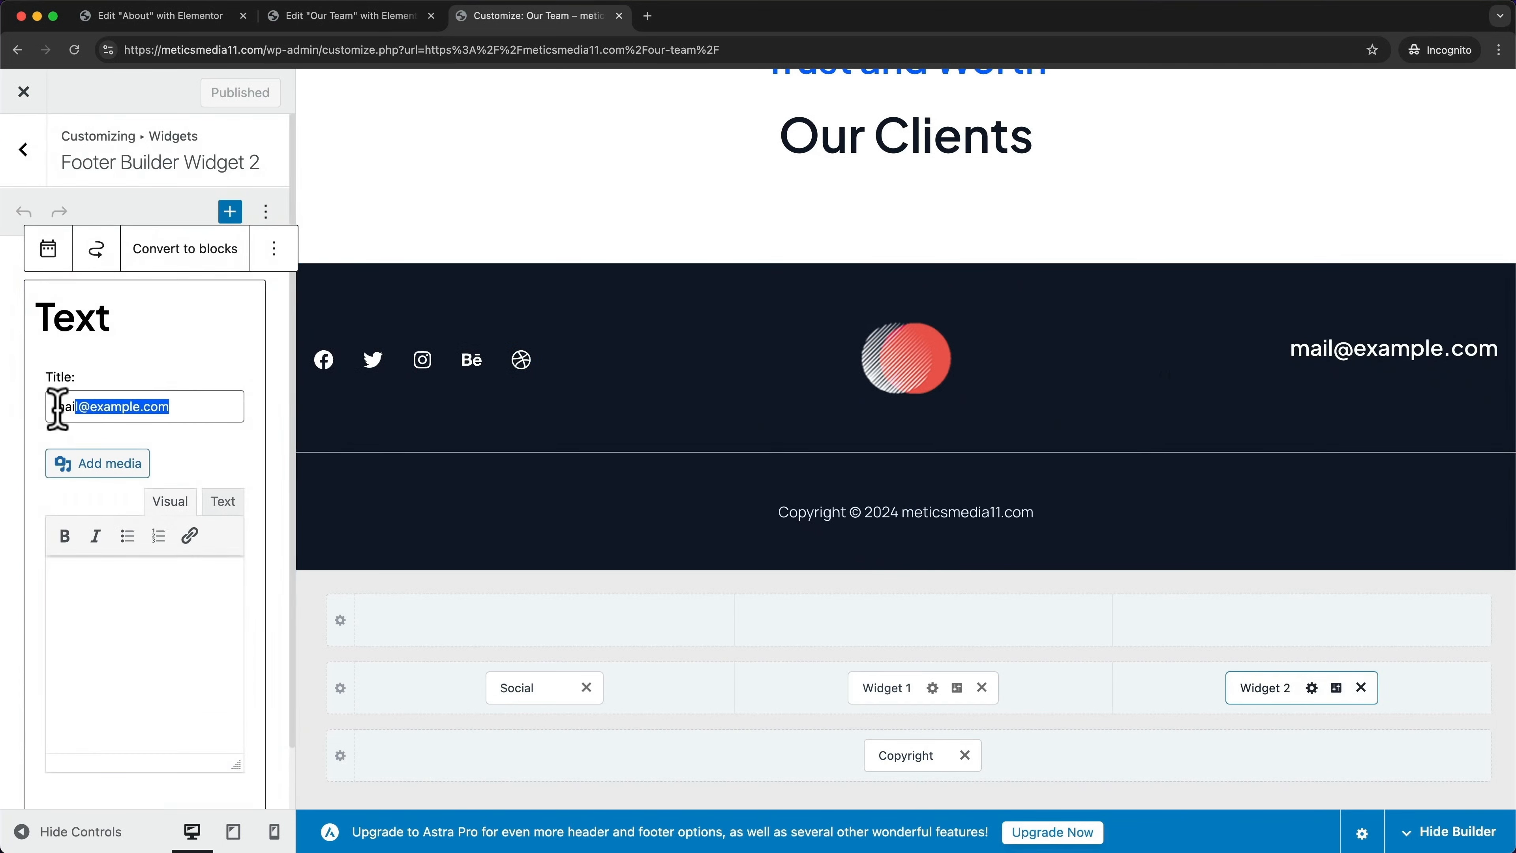
{"action": "left_click", "coordinate": [326, 360]}
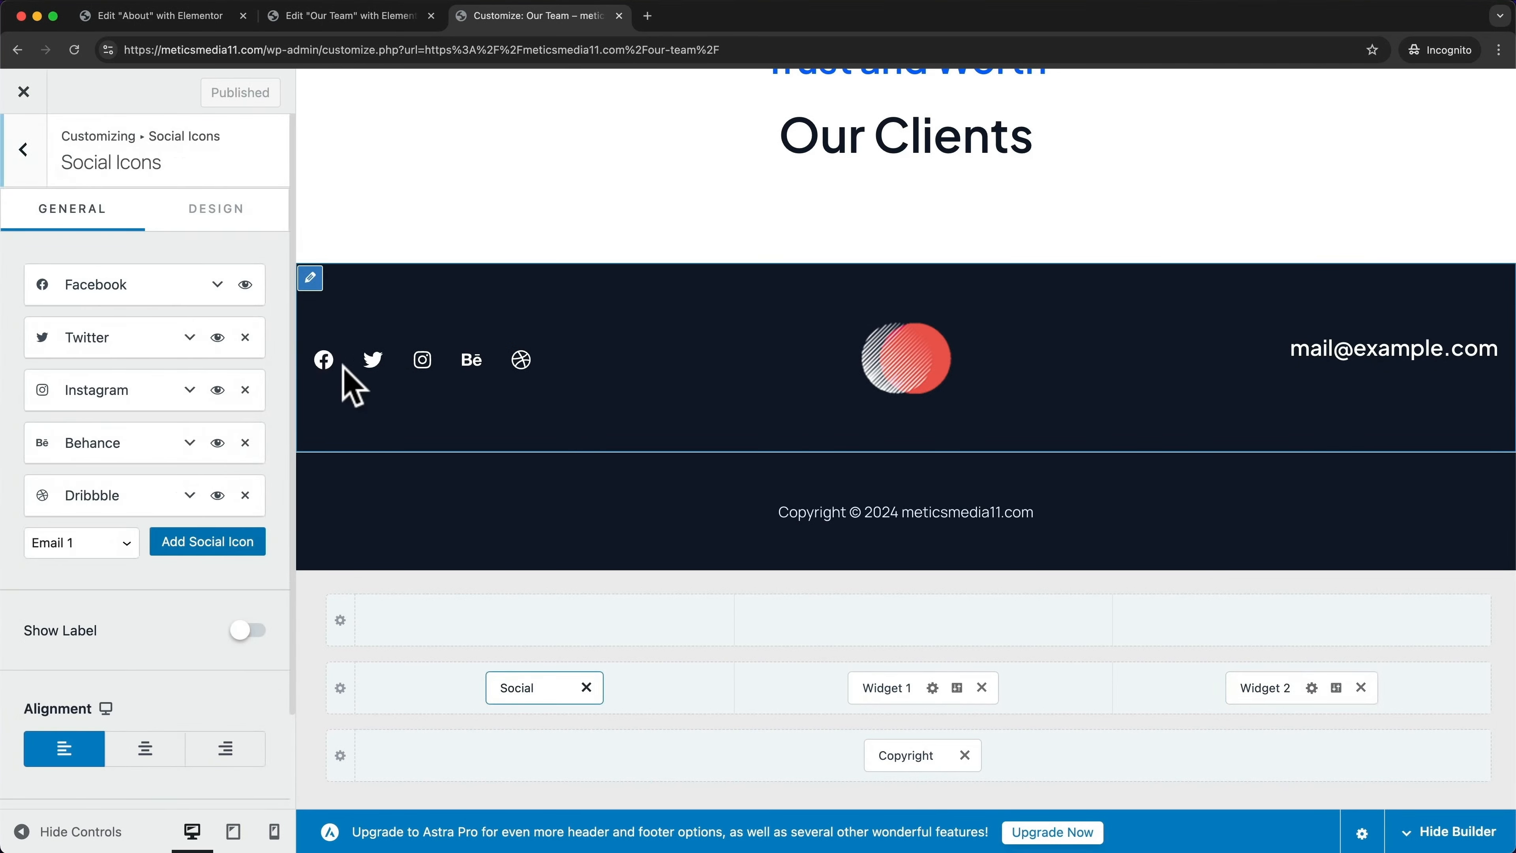
{"action": "left_click", "coordinate": [918, 514]}
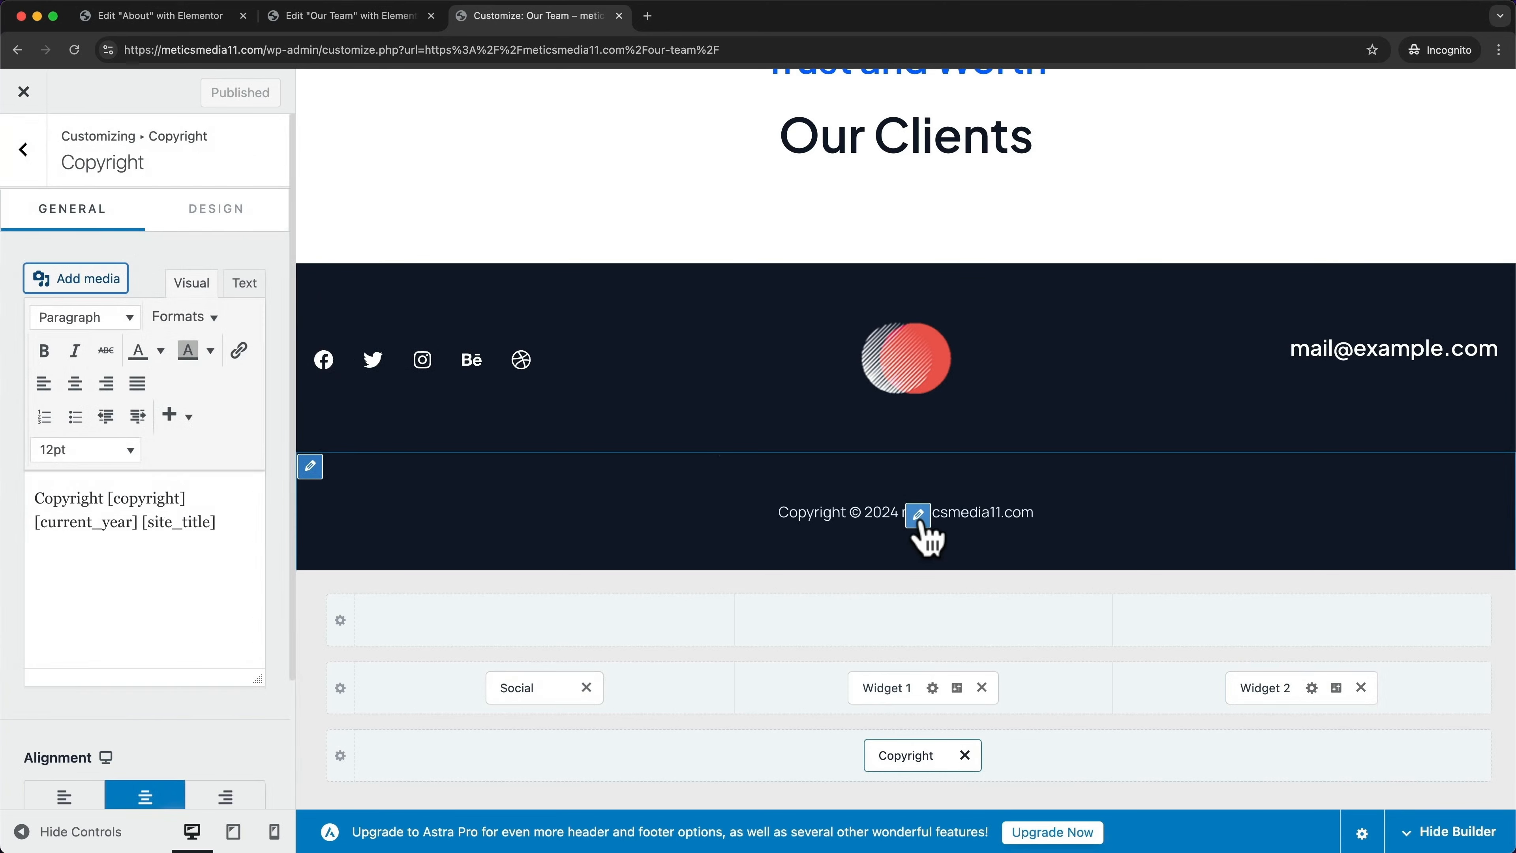